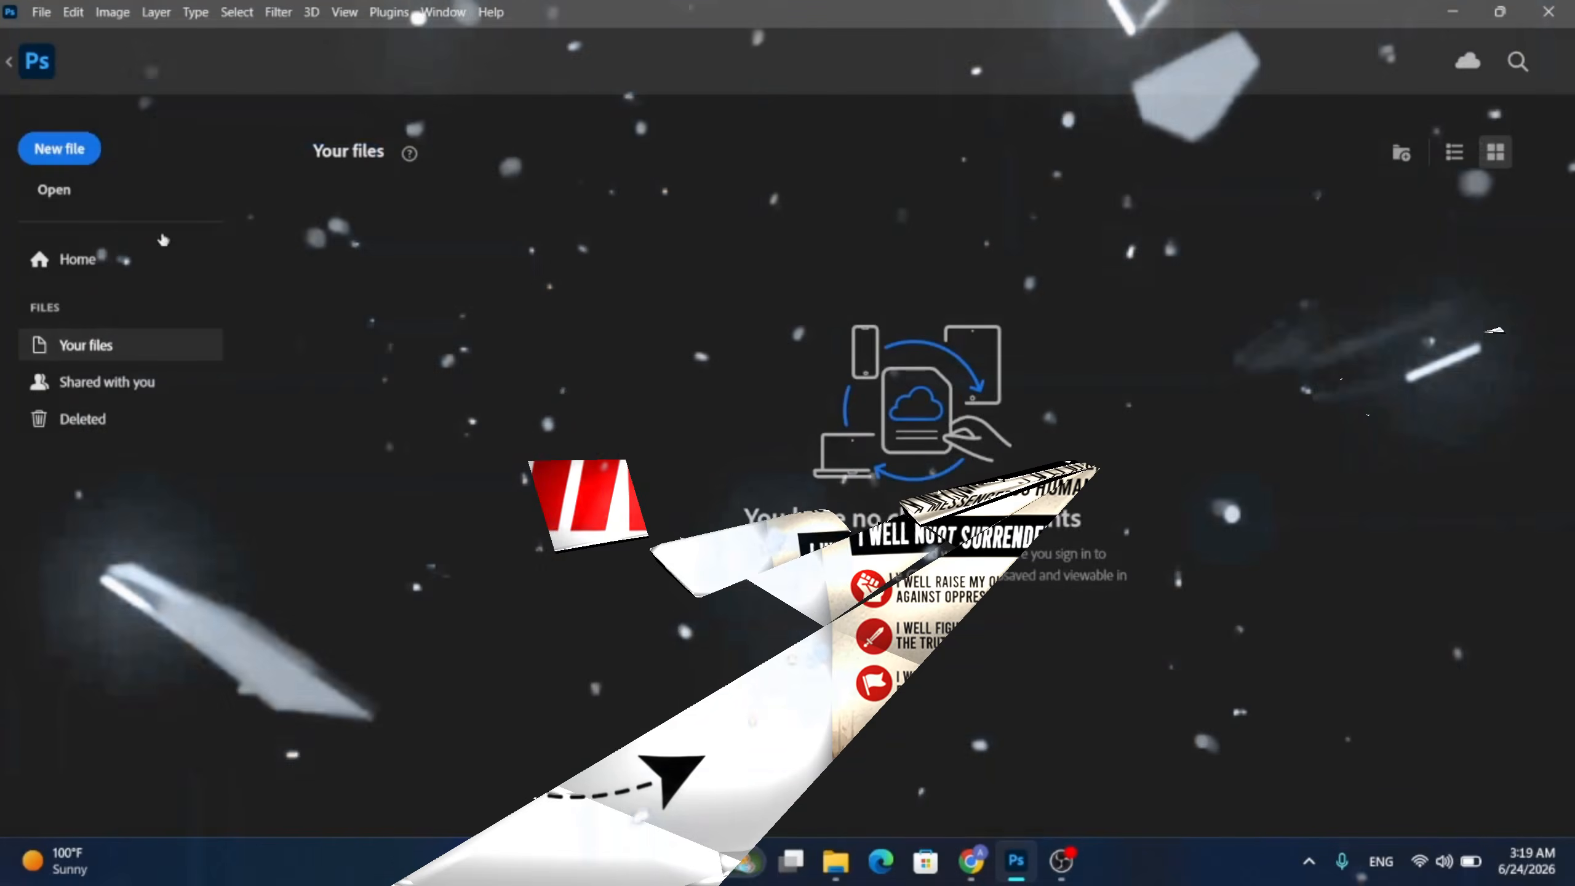
- Create a new 1080 × 1536 px document at 72 ppi named "Ya Hussian poster design 1"
click(62, 156)
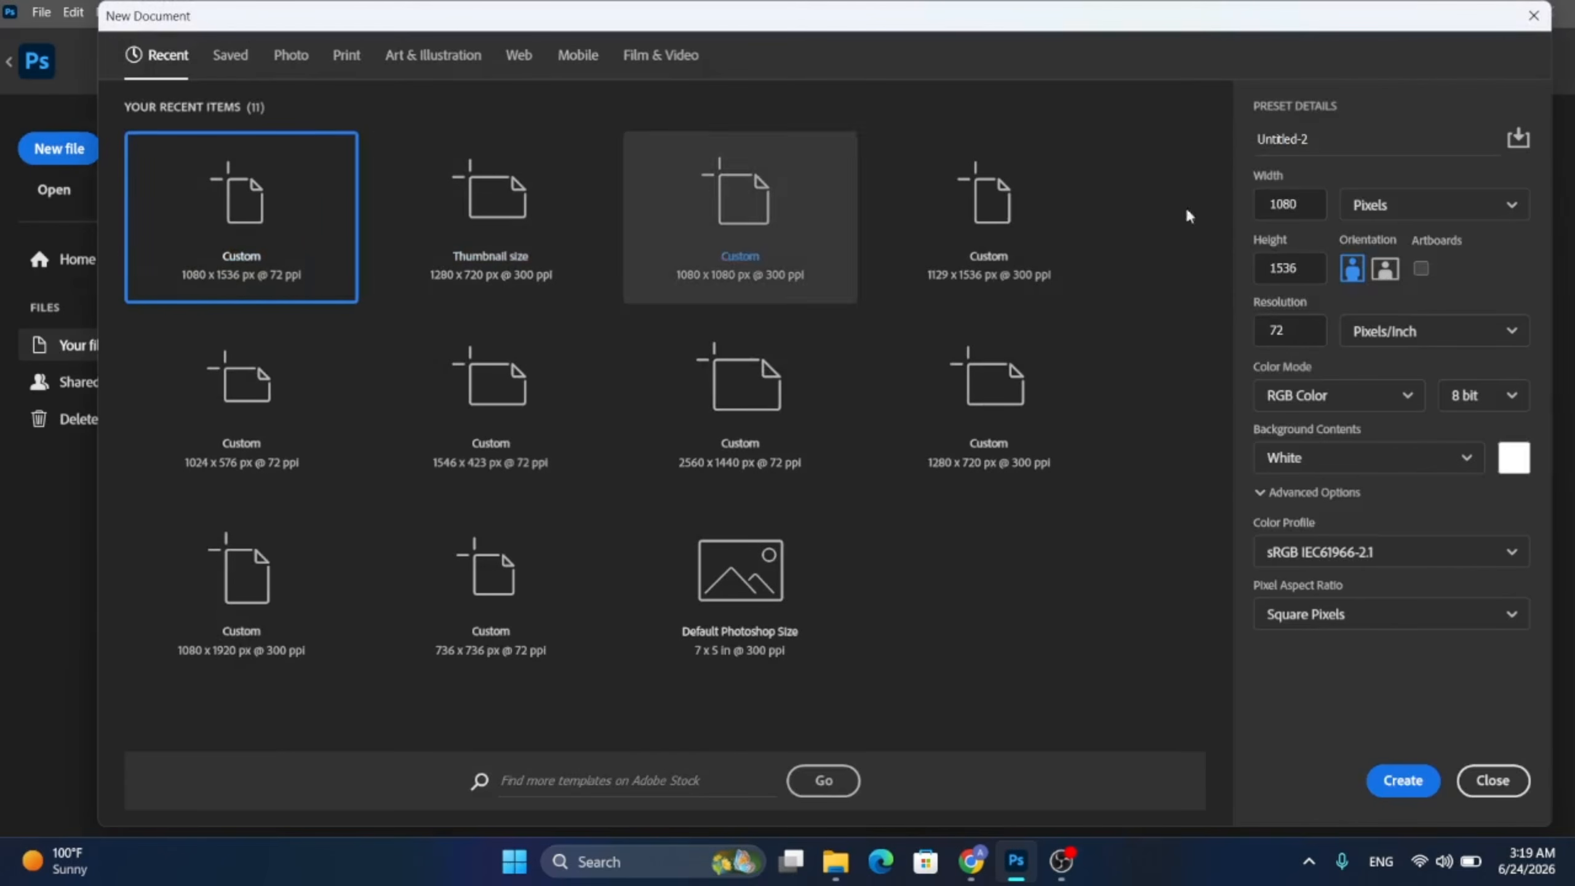
click(1296, 196)
key(Tab)
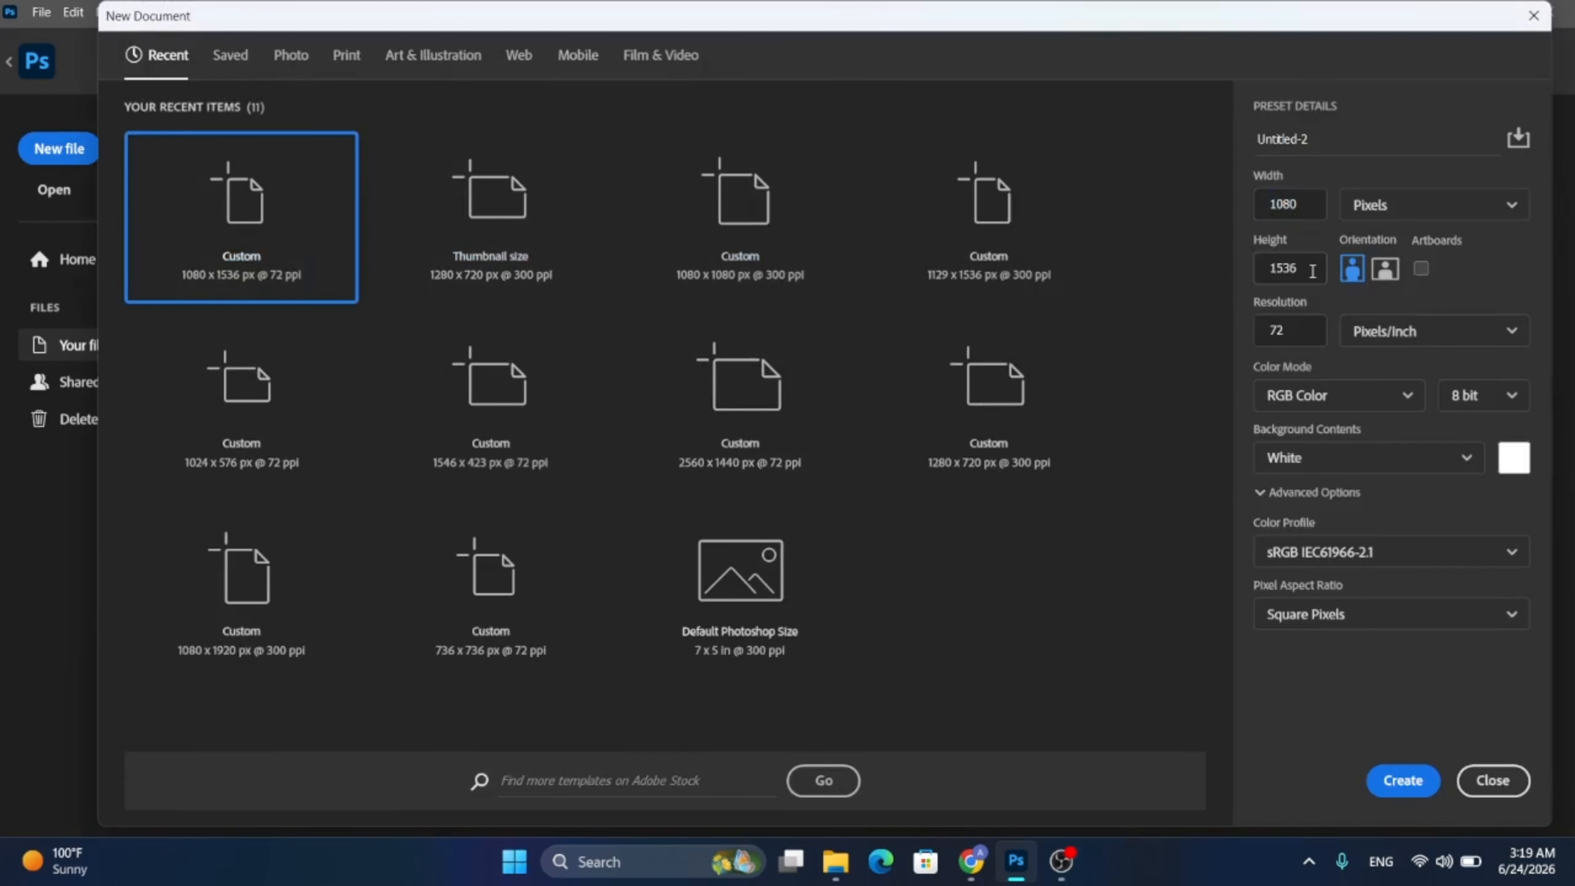
key(Tab)
click(1312, 135)
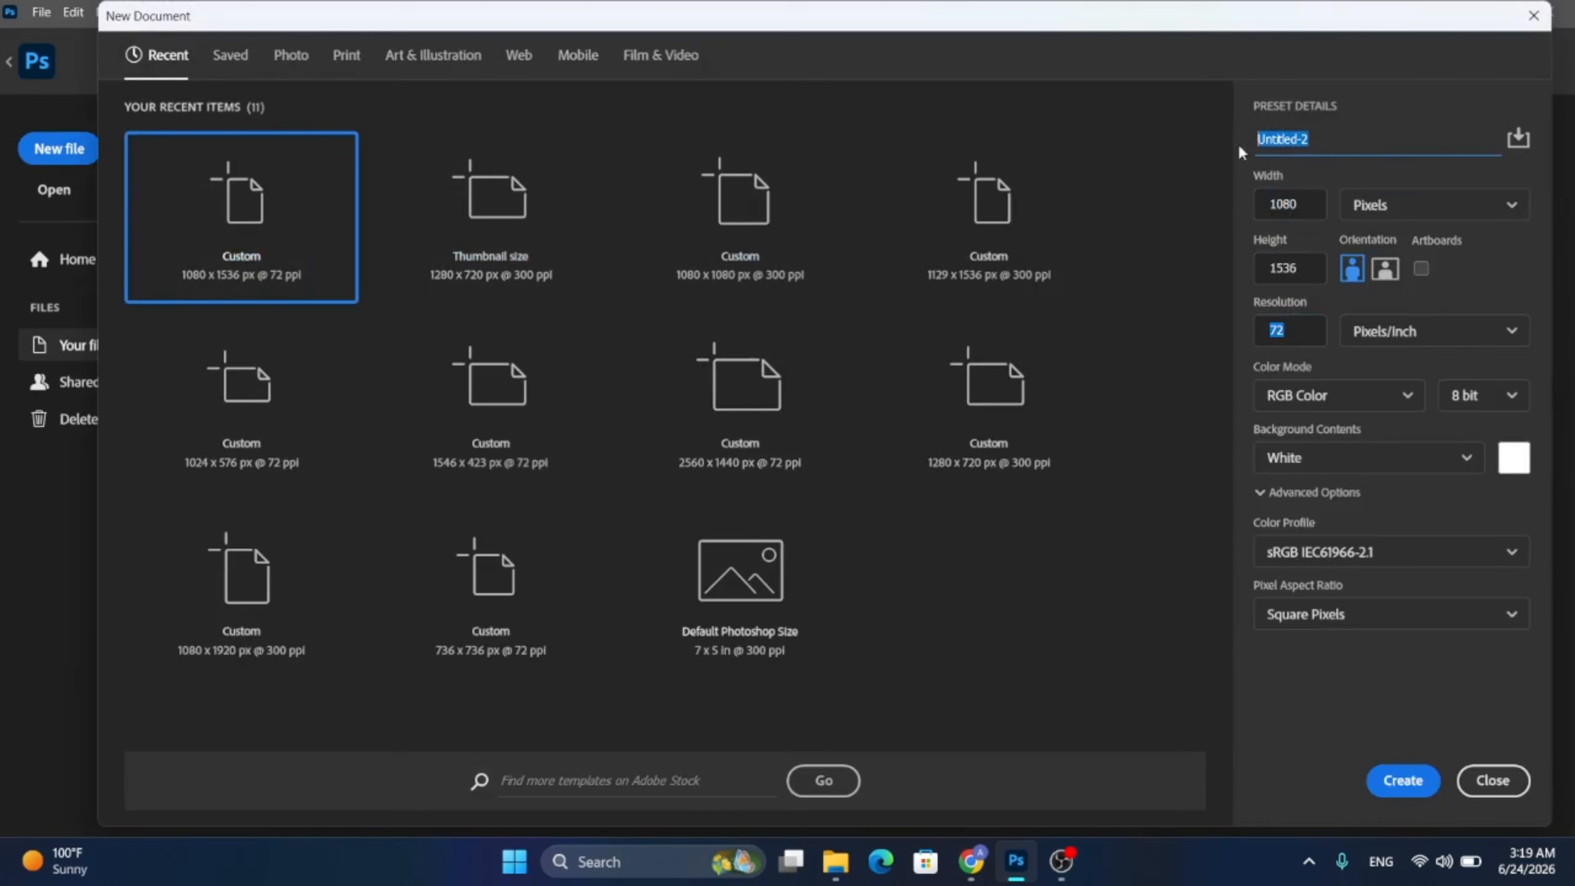
text(Ya Hussian poster design 1)
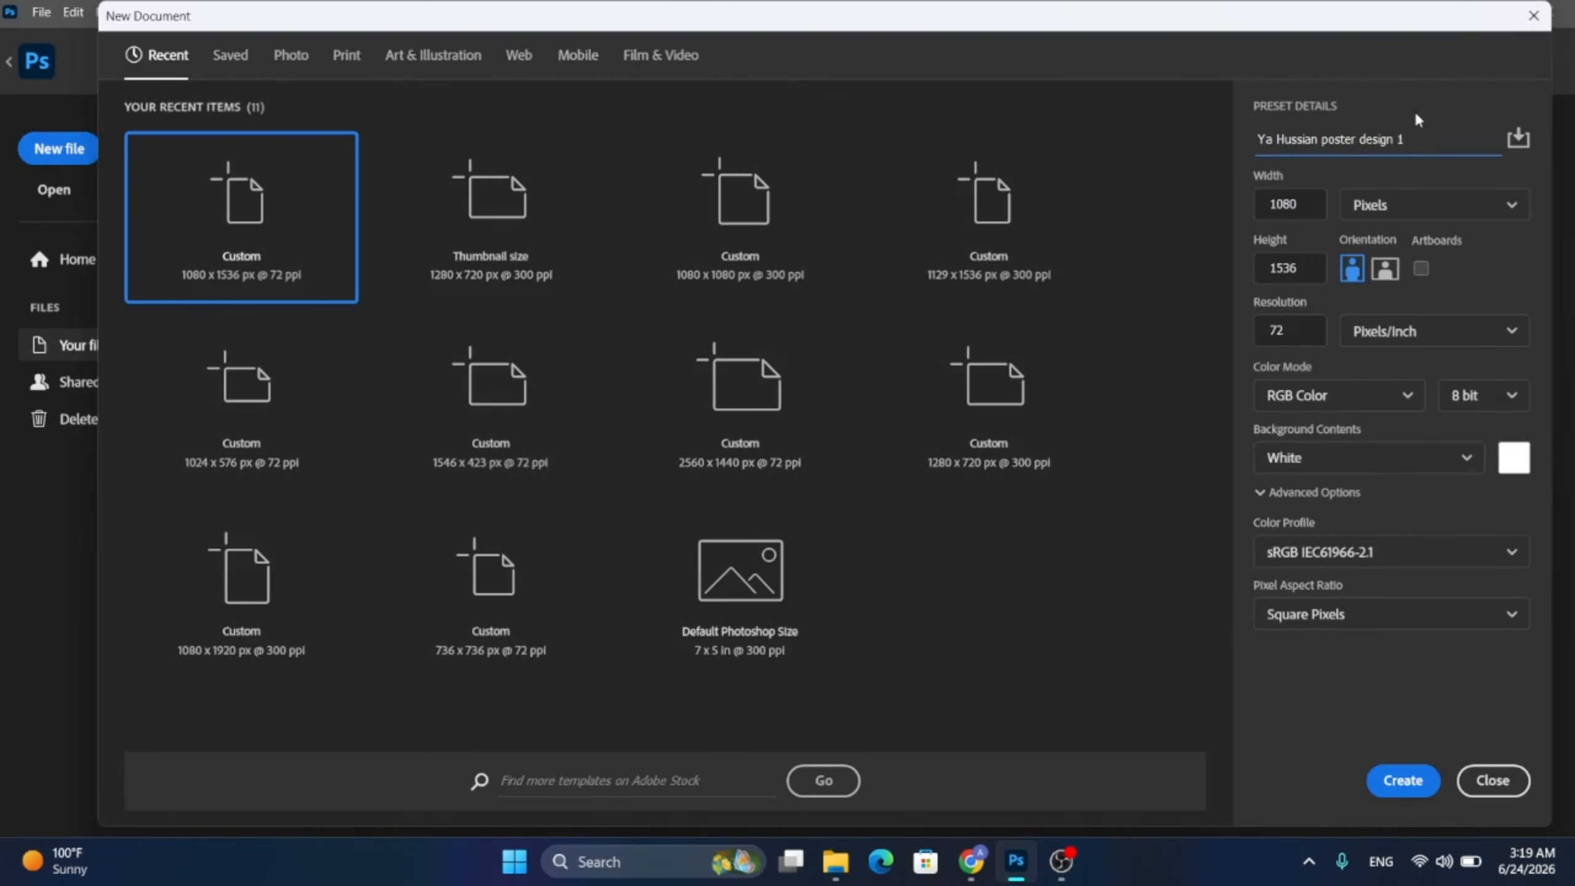
click(1403, 780)
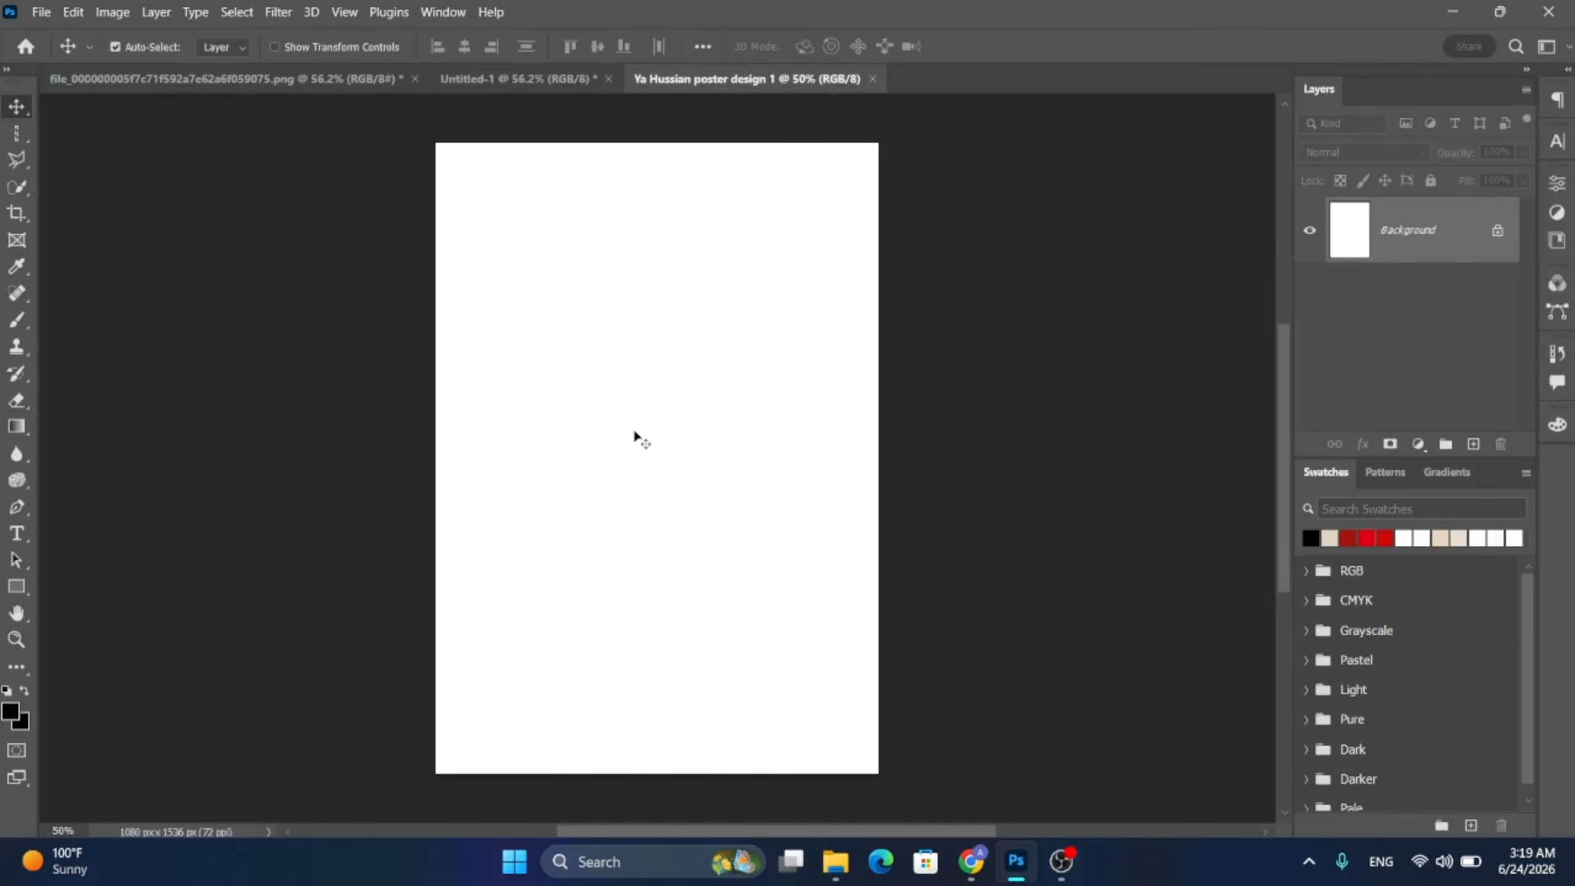
- Create a 1080 × 1536 px rectangle shape with the recently used beige fill
click(15, 588)
click(227, 47)
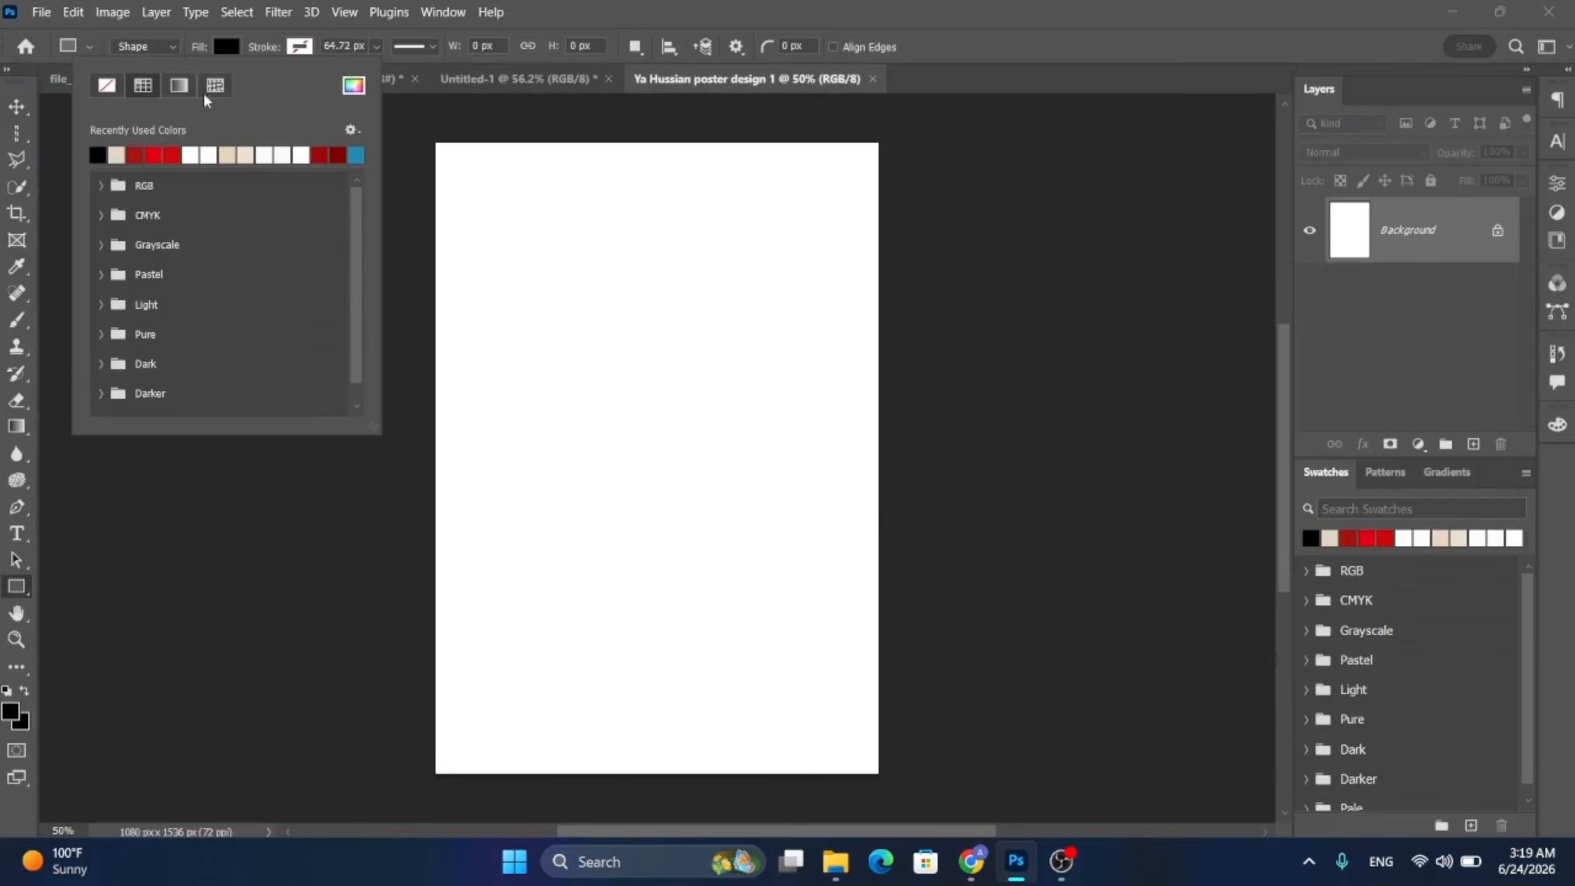
click(120, 155)
click(231, 55)
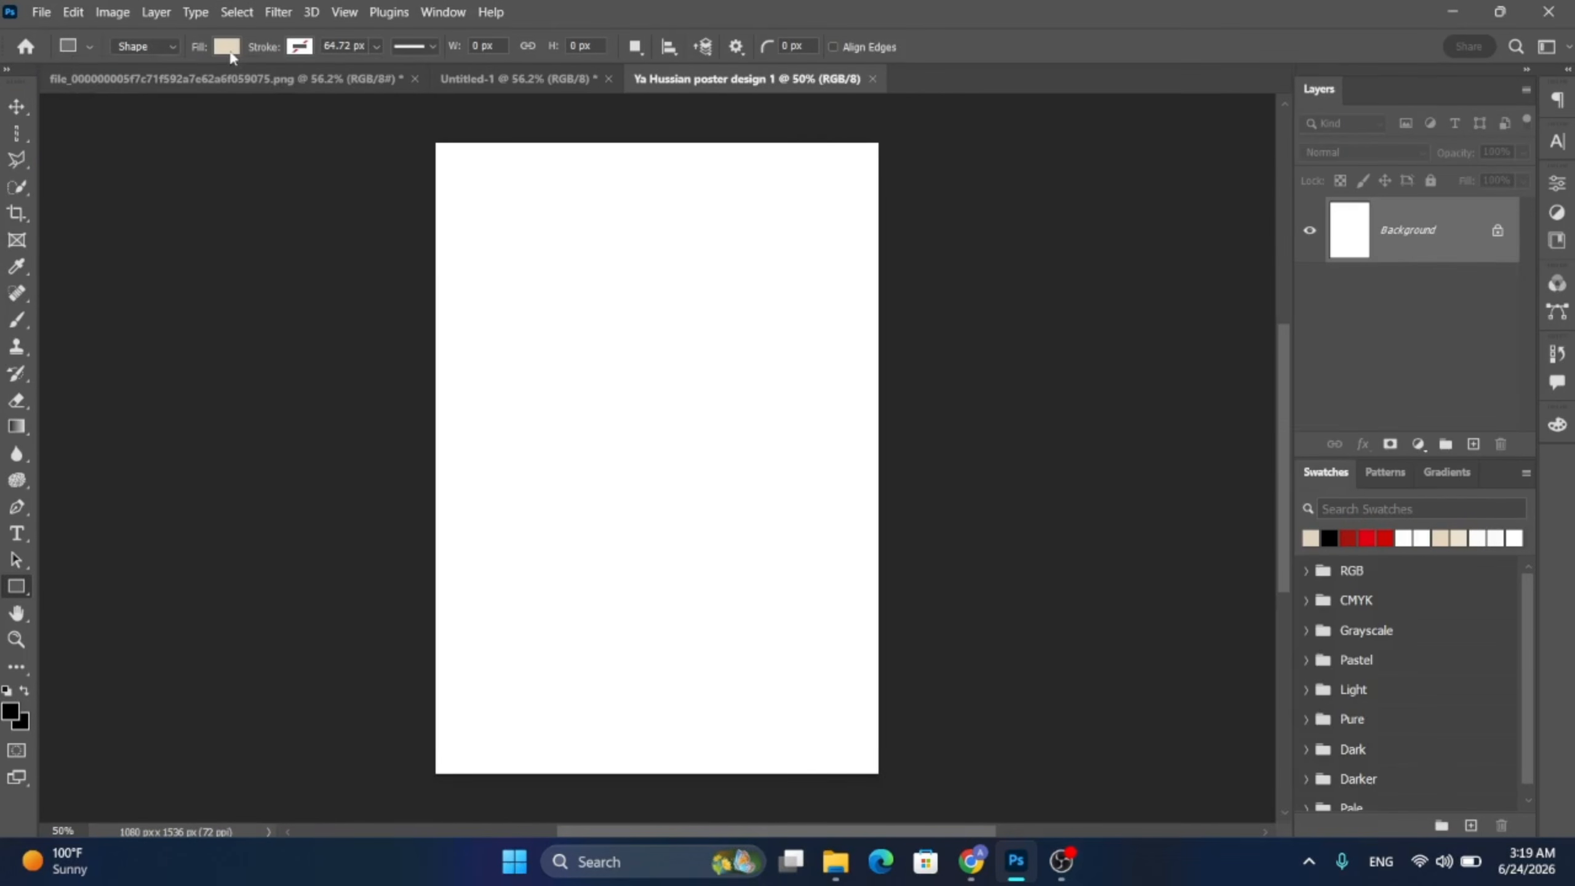
click(645, 402)
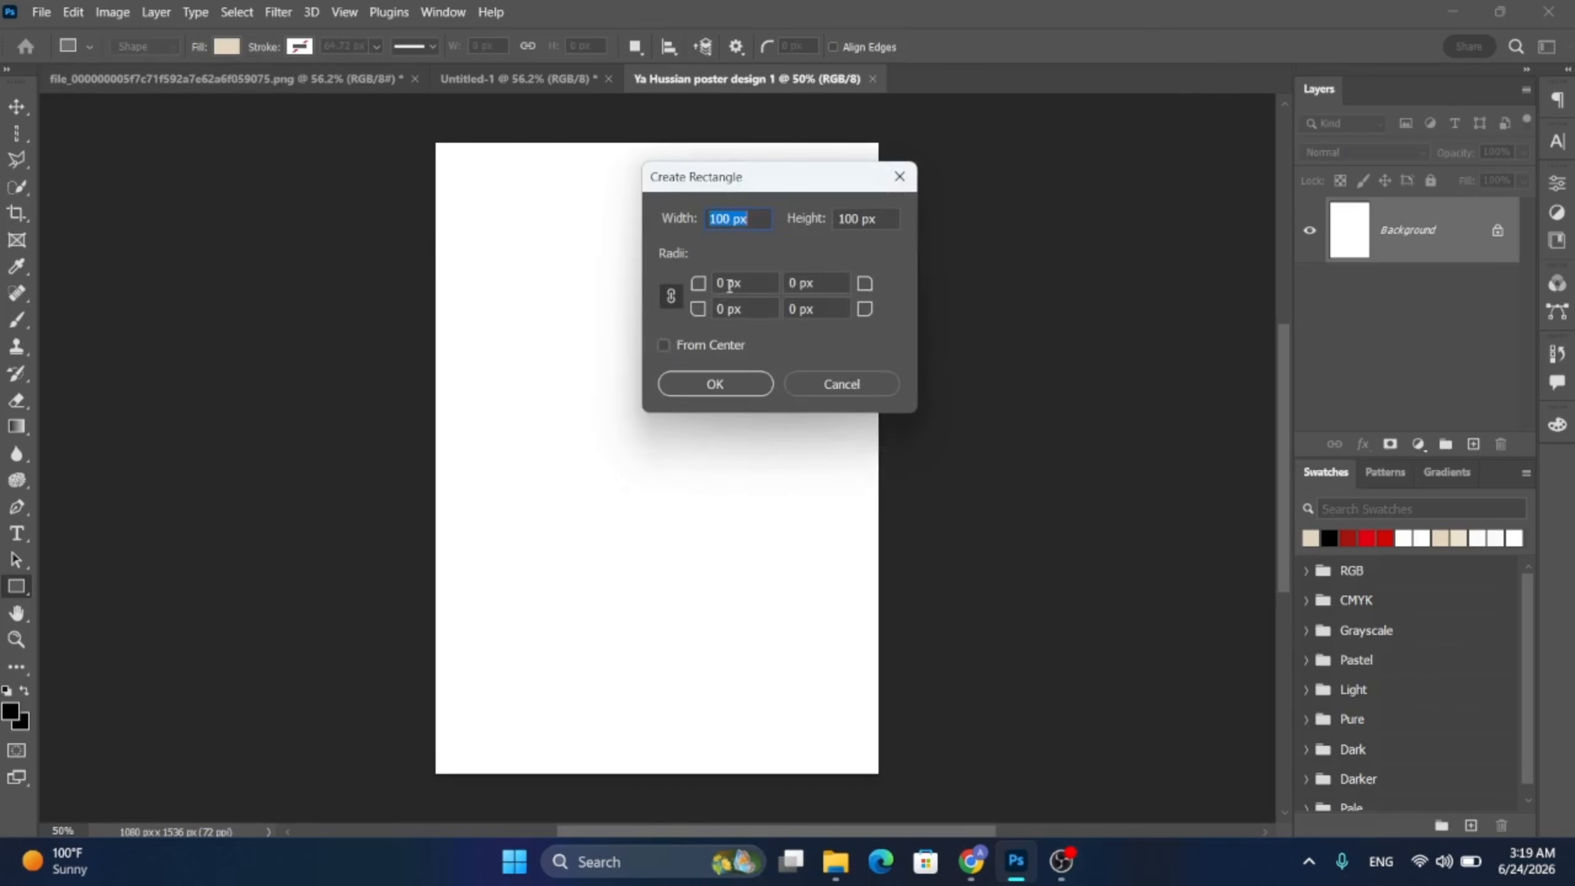
text(1080)
key(Tab)
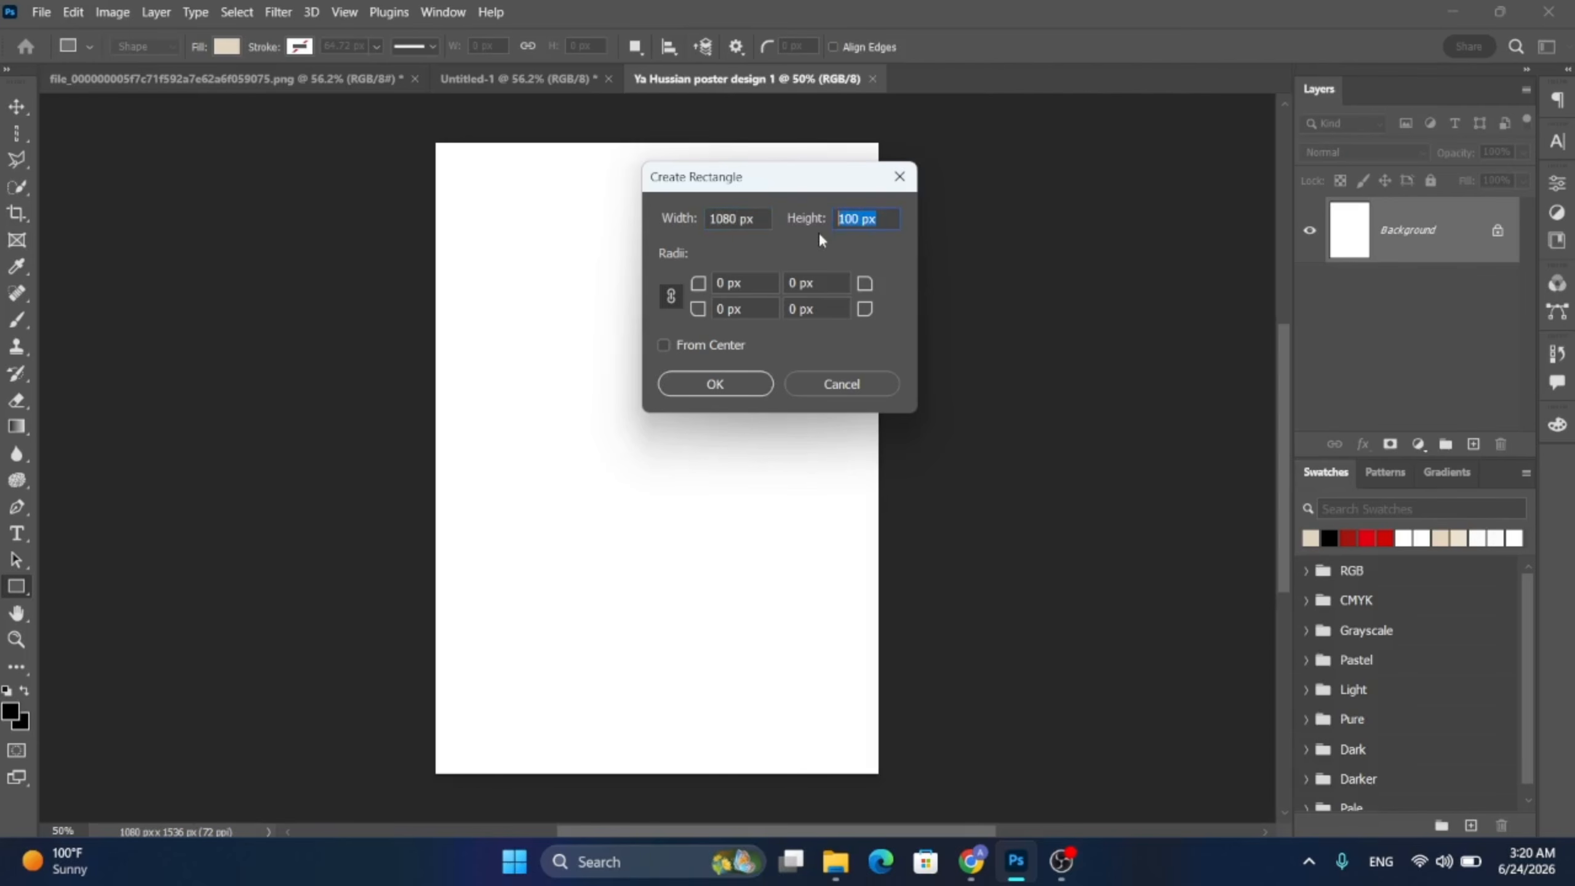
text(1536)
click(715, 384)
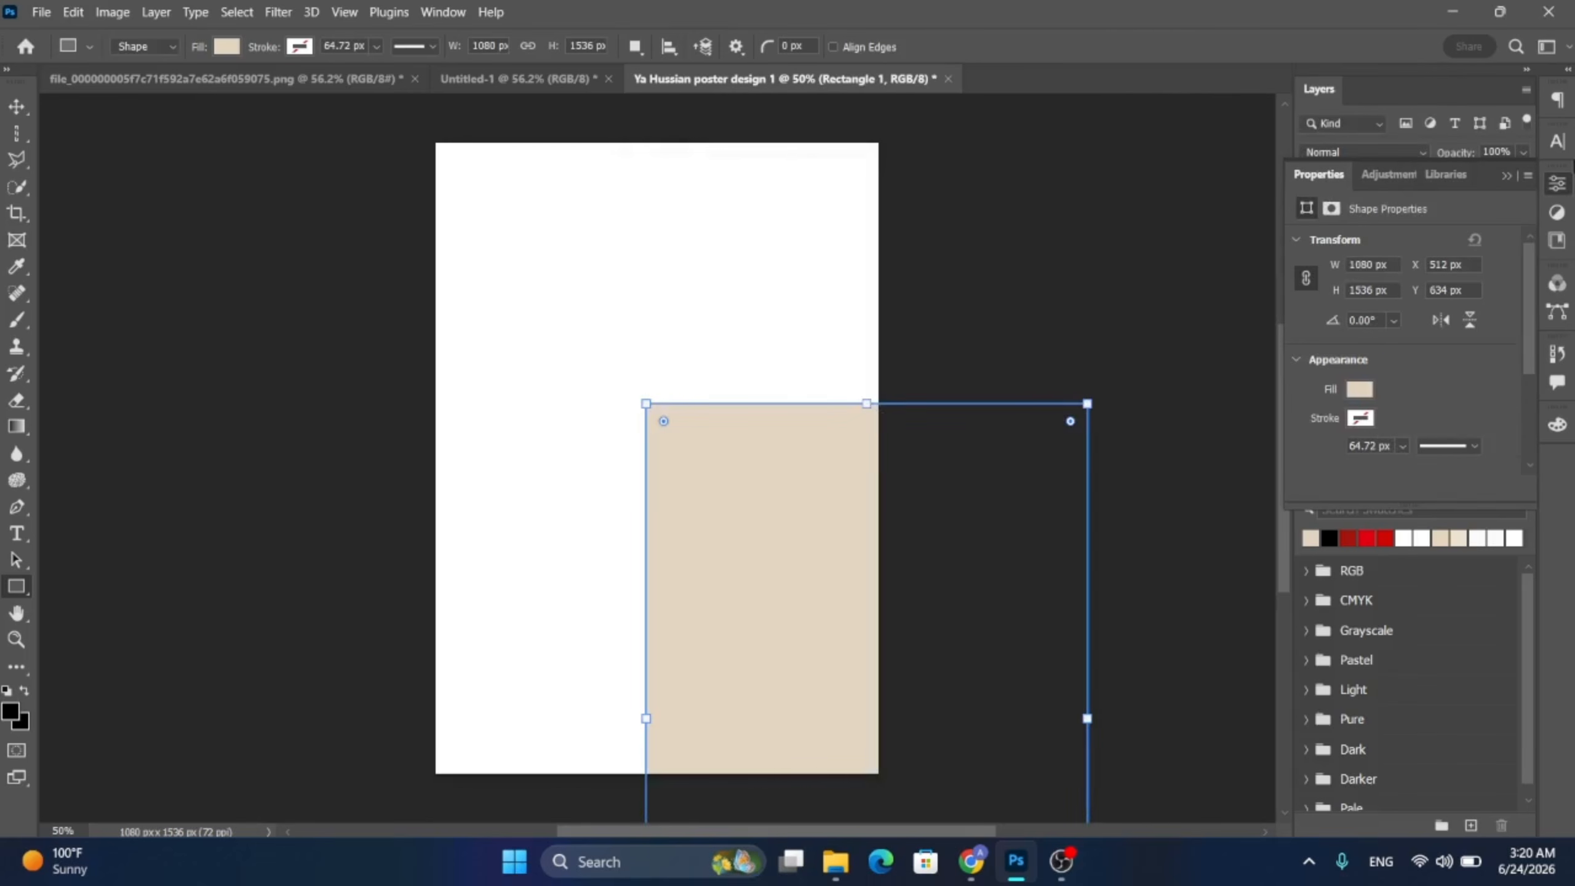
click(1505, 176)
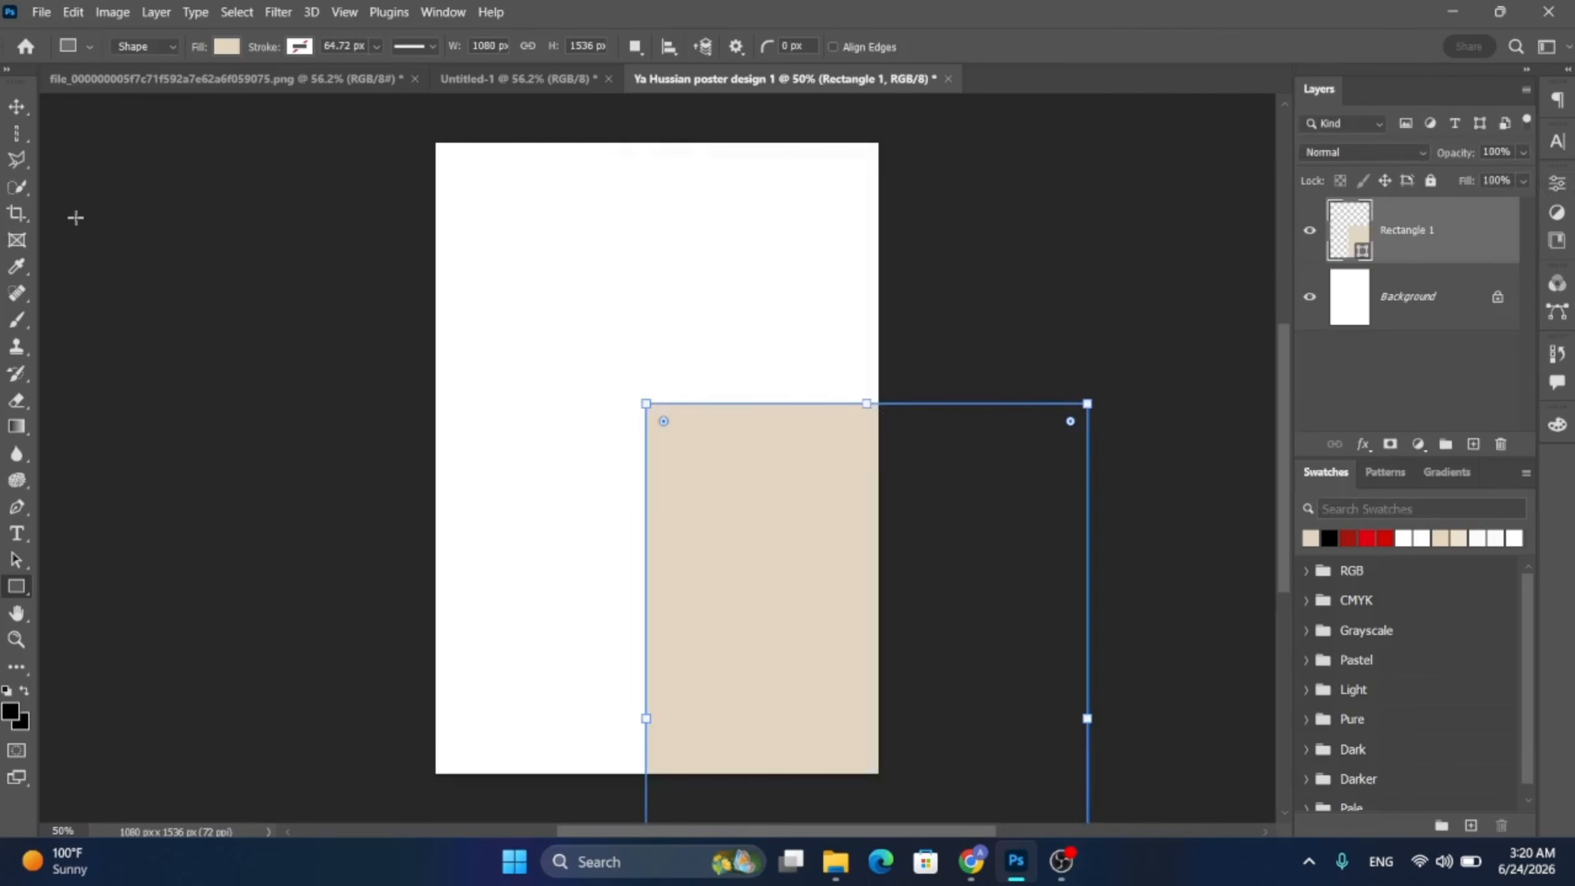
- Move the beige rectangle over the canvas and center it horizontally and vertically so it covers the page
click(17, 106)
drag(693, 441, 475, 185)
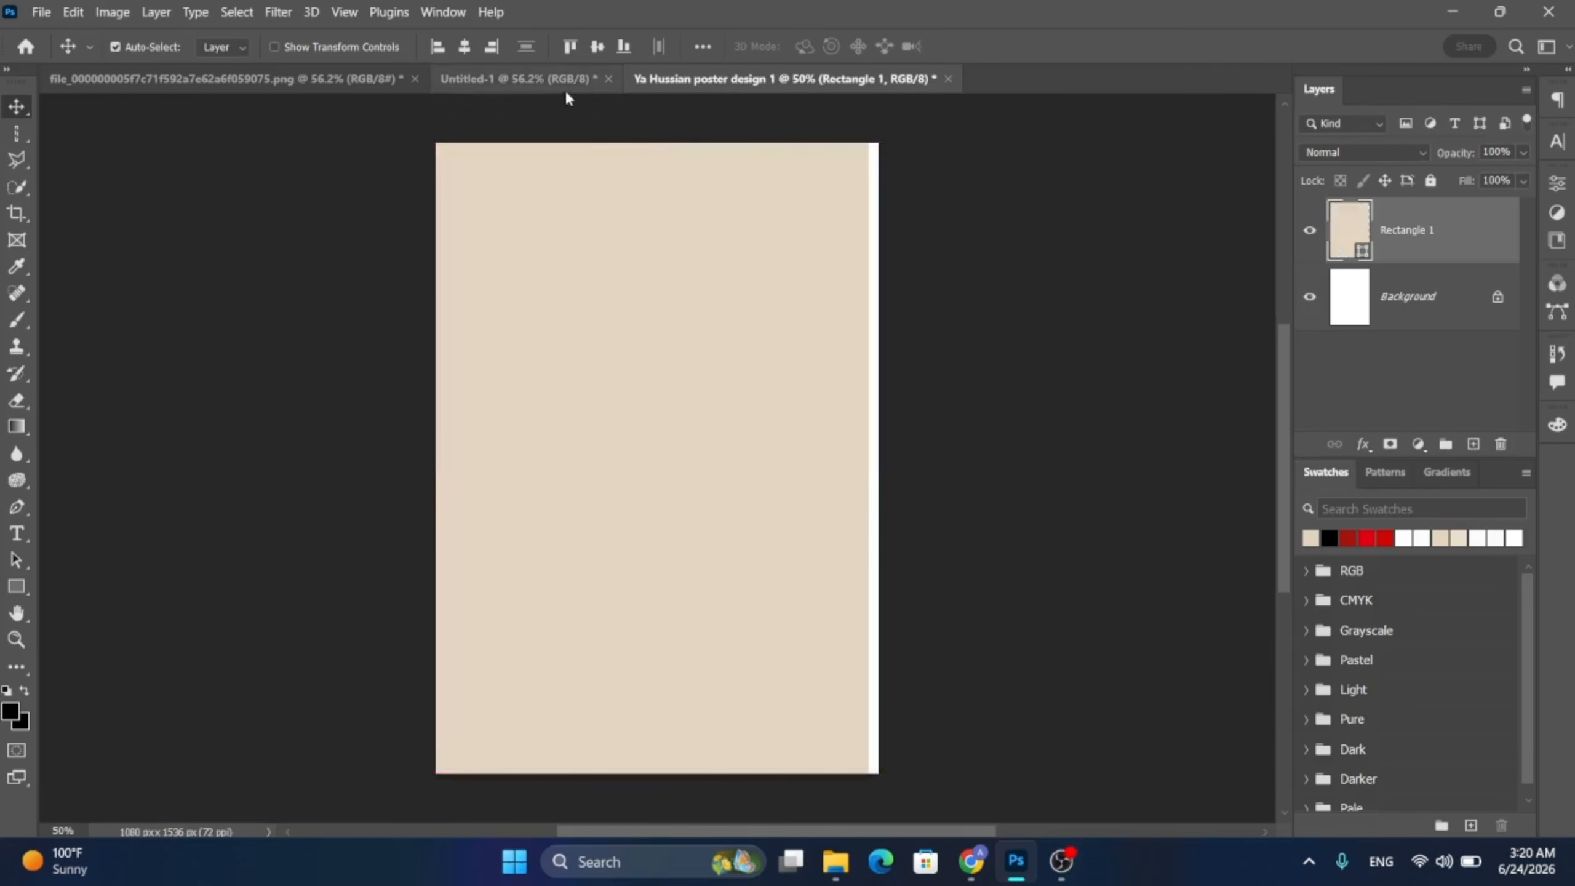
click(465, 46)
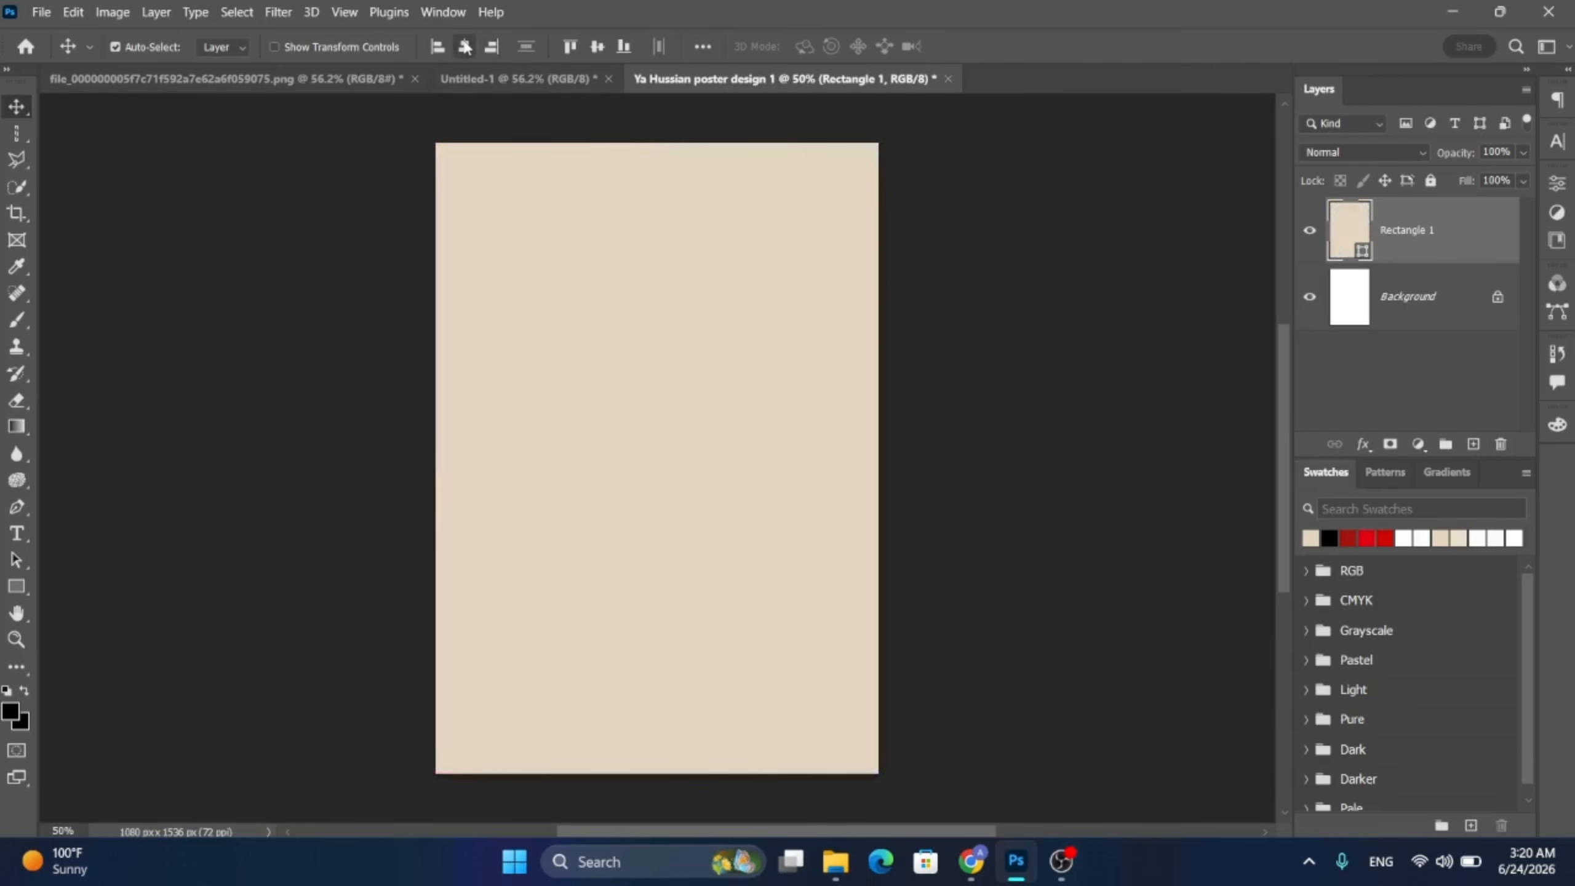
click(597, 49)
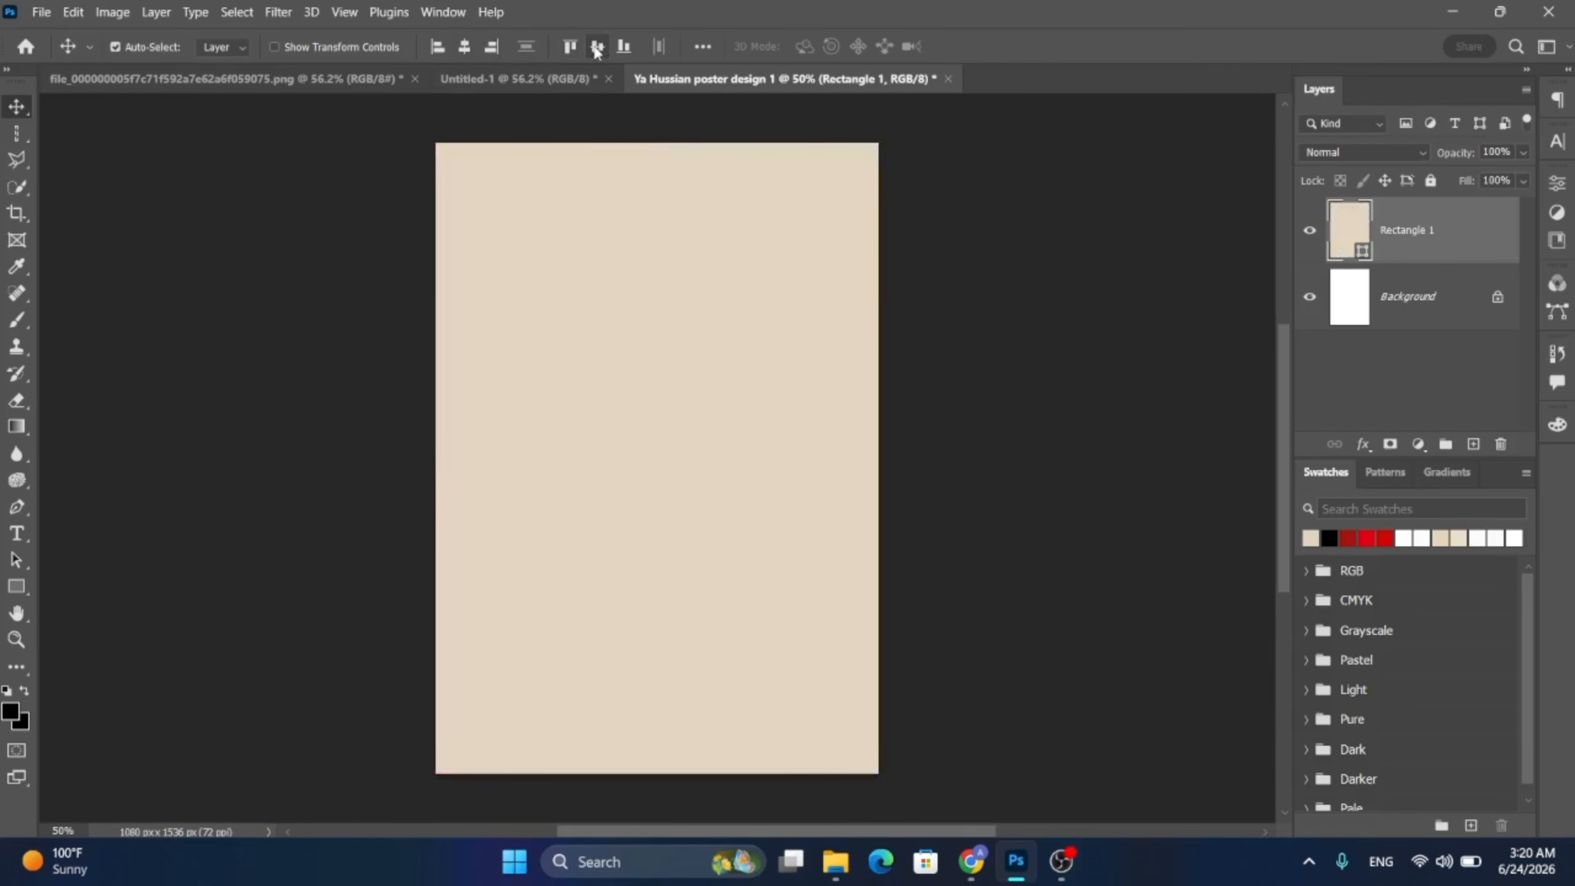
- Delete the original white Background layer
click(1240, 340)
click(1456, 300)
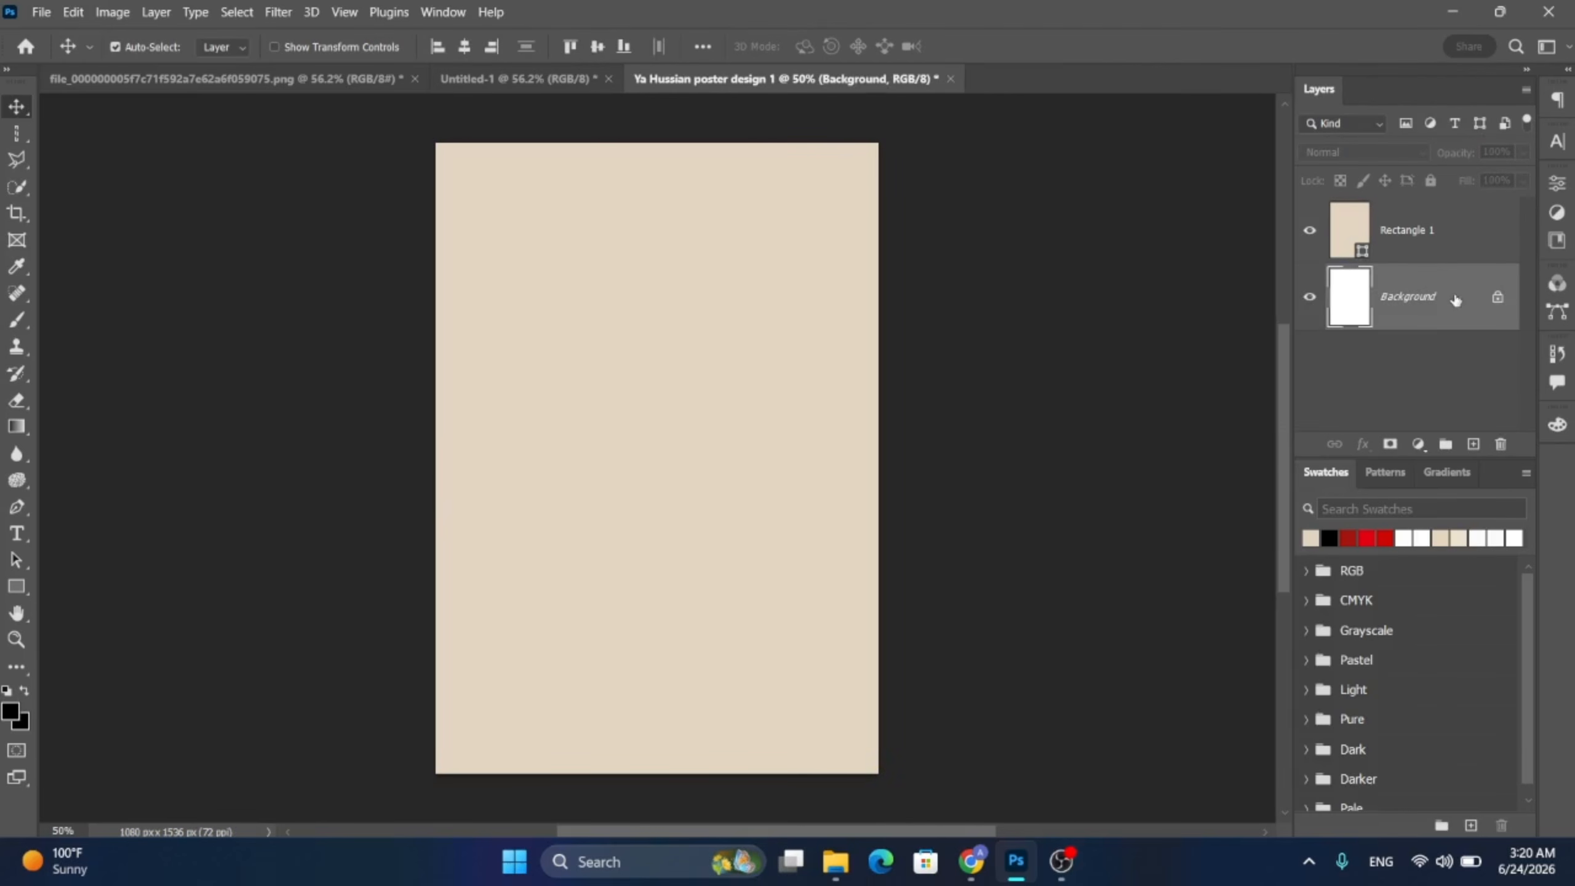
key(Delete)
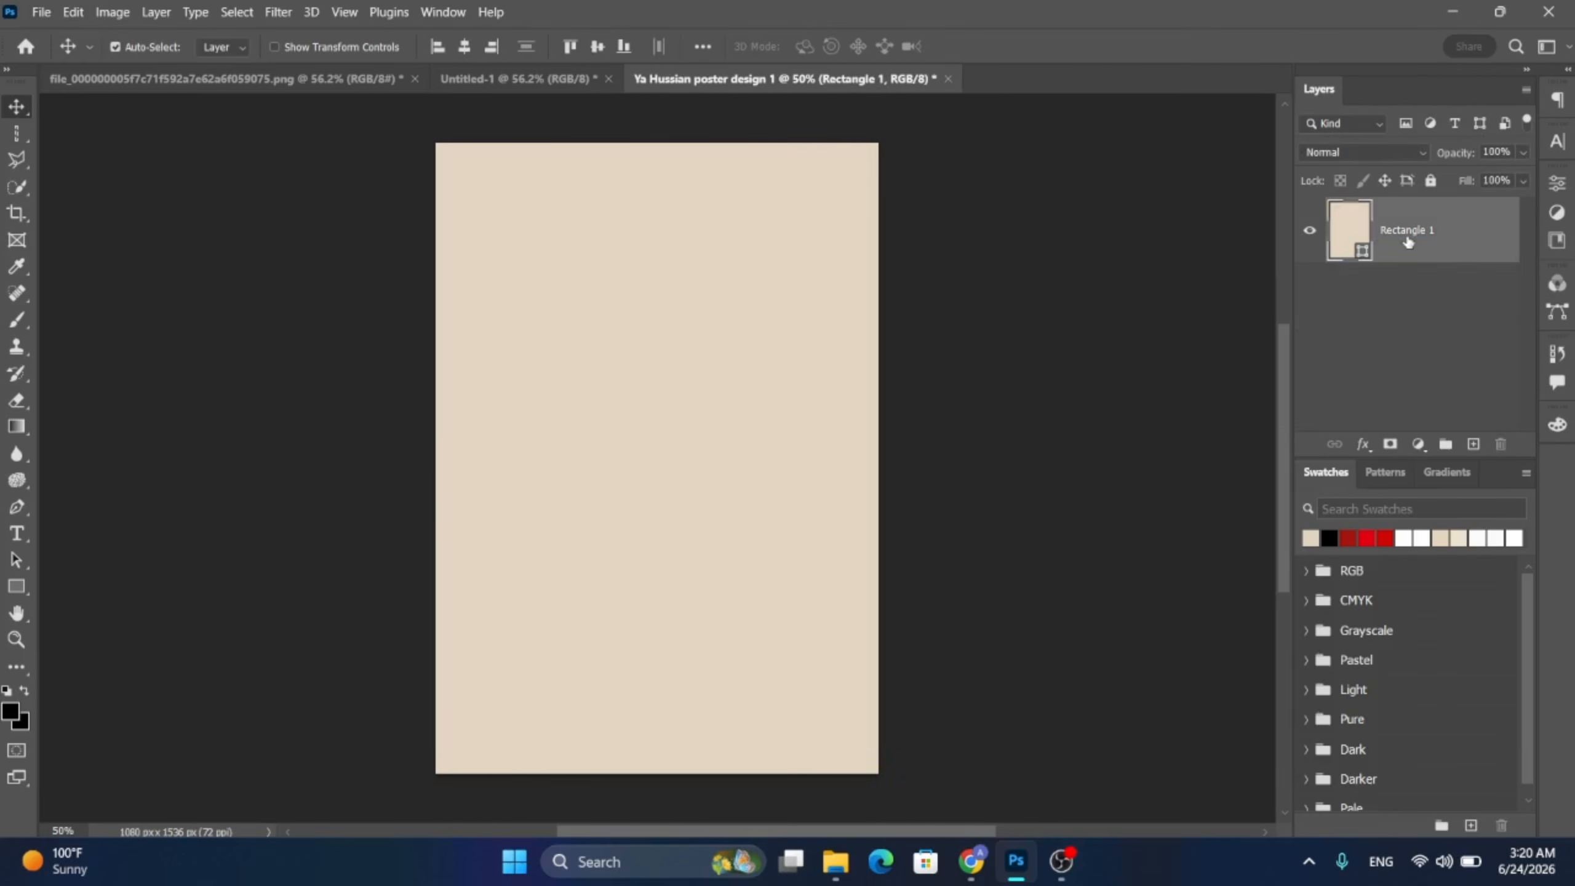
- Rename the beige rectangle layer as Background and lock it
double_click(1408, 242)
text(Background)
key(Return)
click(1431, 180)
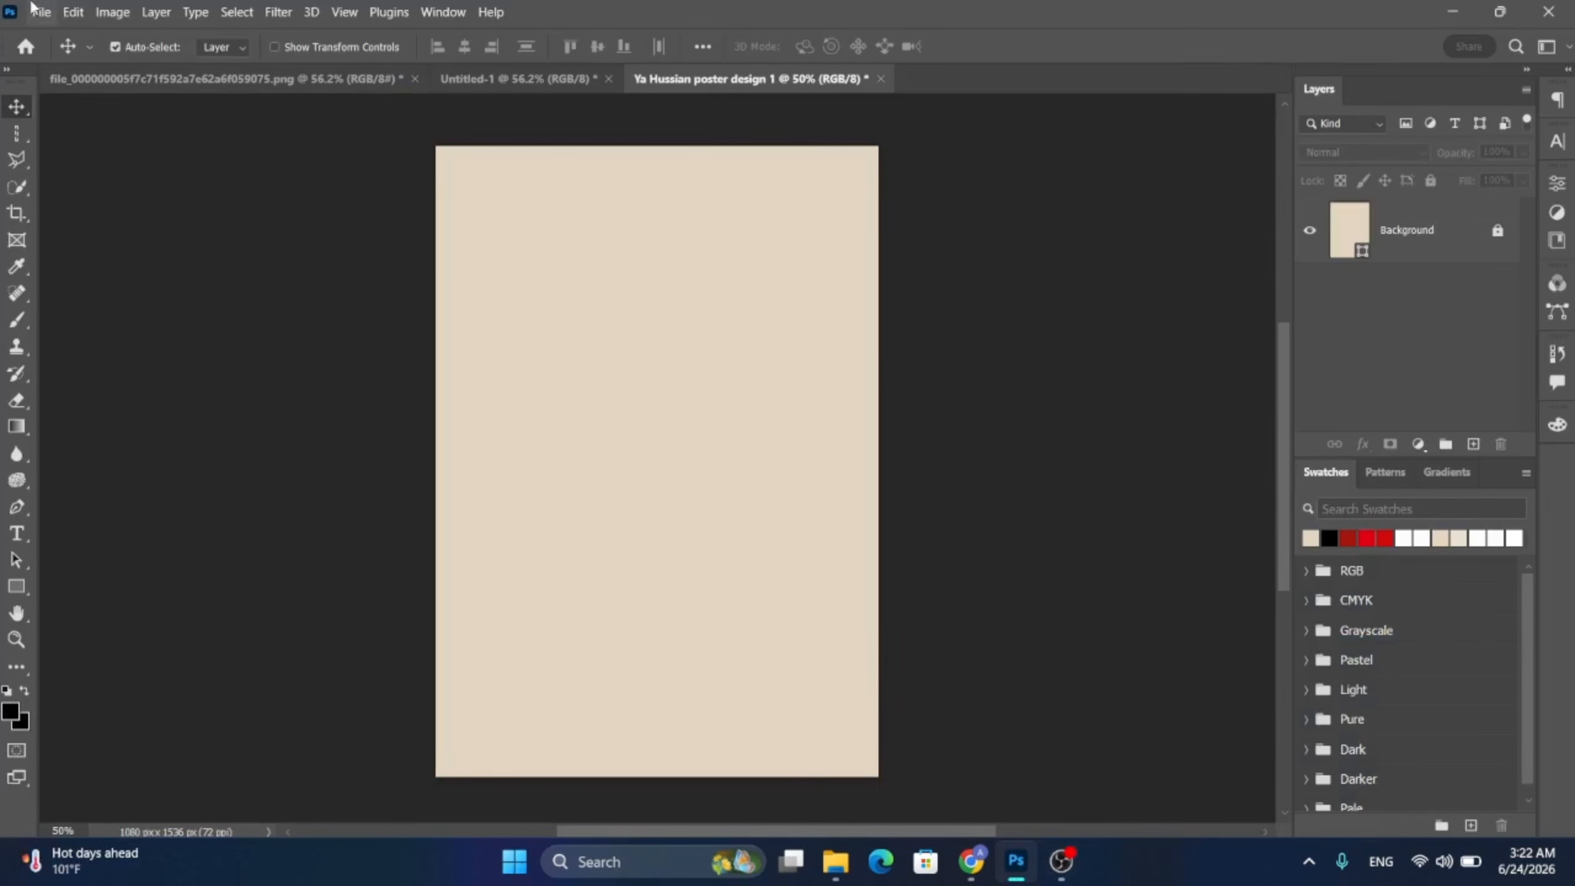
- Place the grey concrete texture image as an embedded object and scale it to about 152% to cover the canvas
click(33, 10)
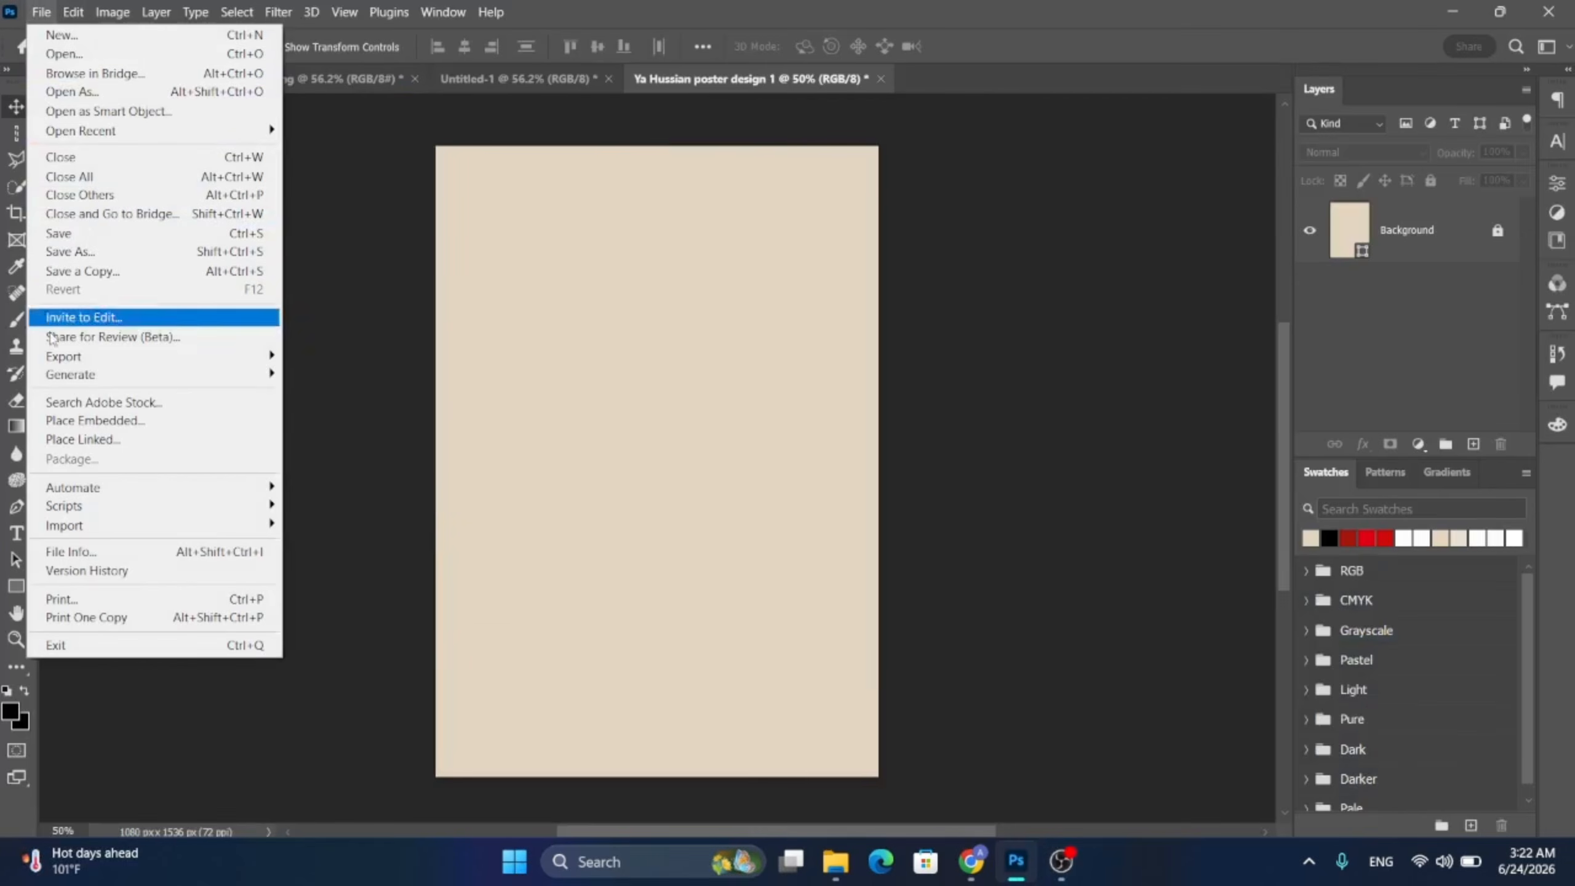
click(83, 426)
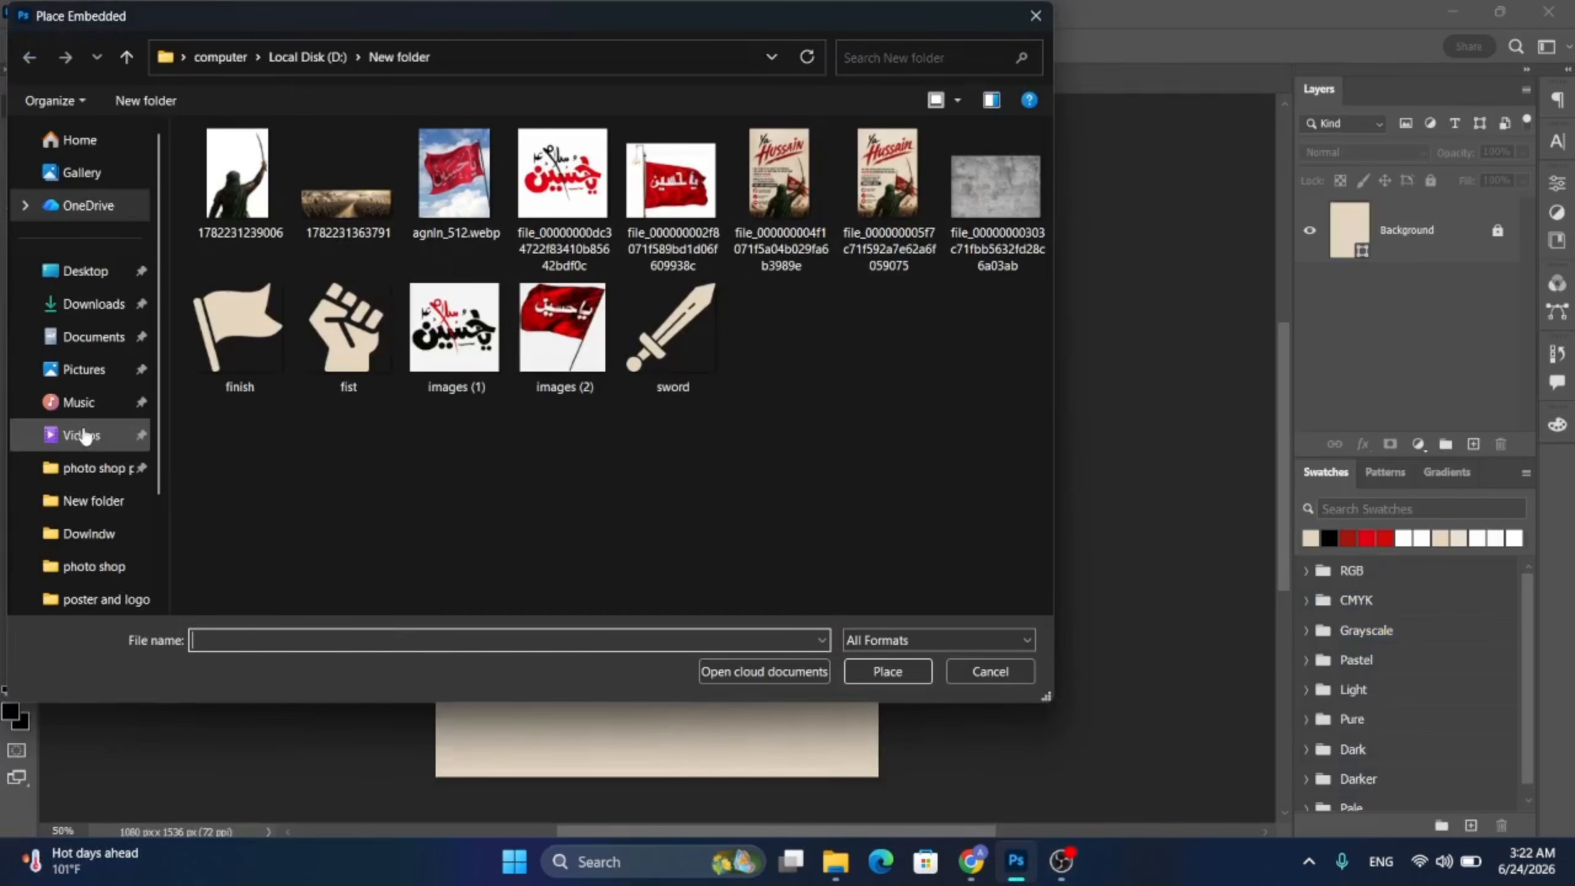
click(995, 189)
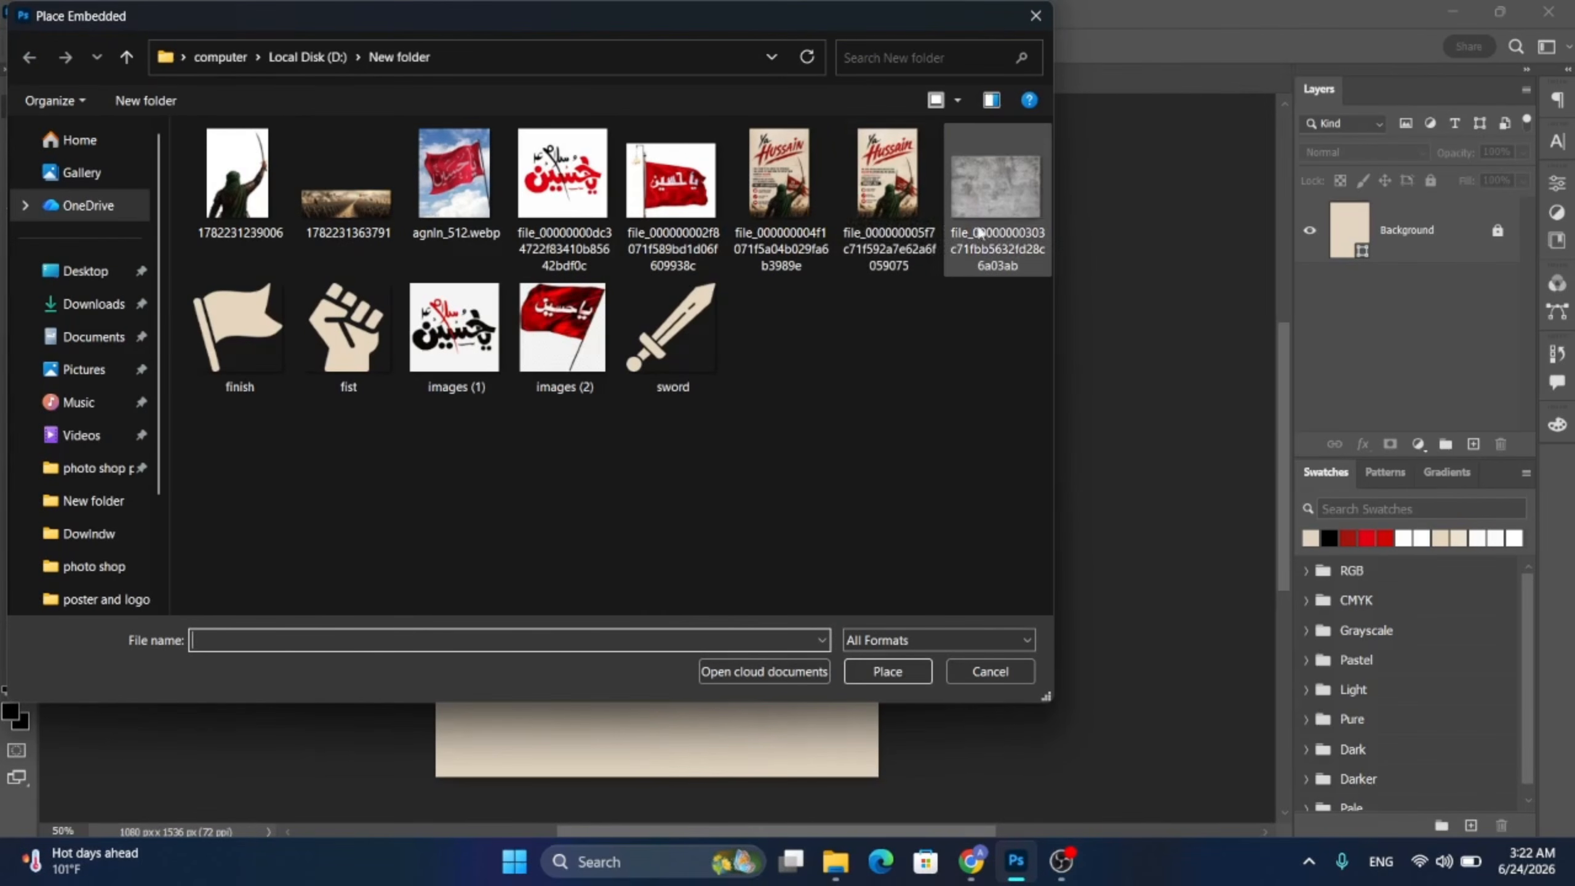
click(903, 667)
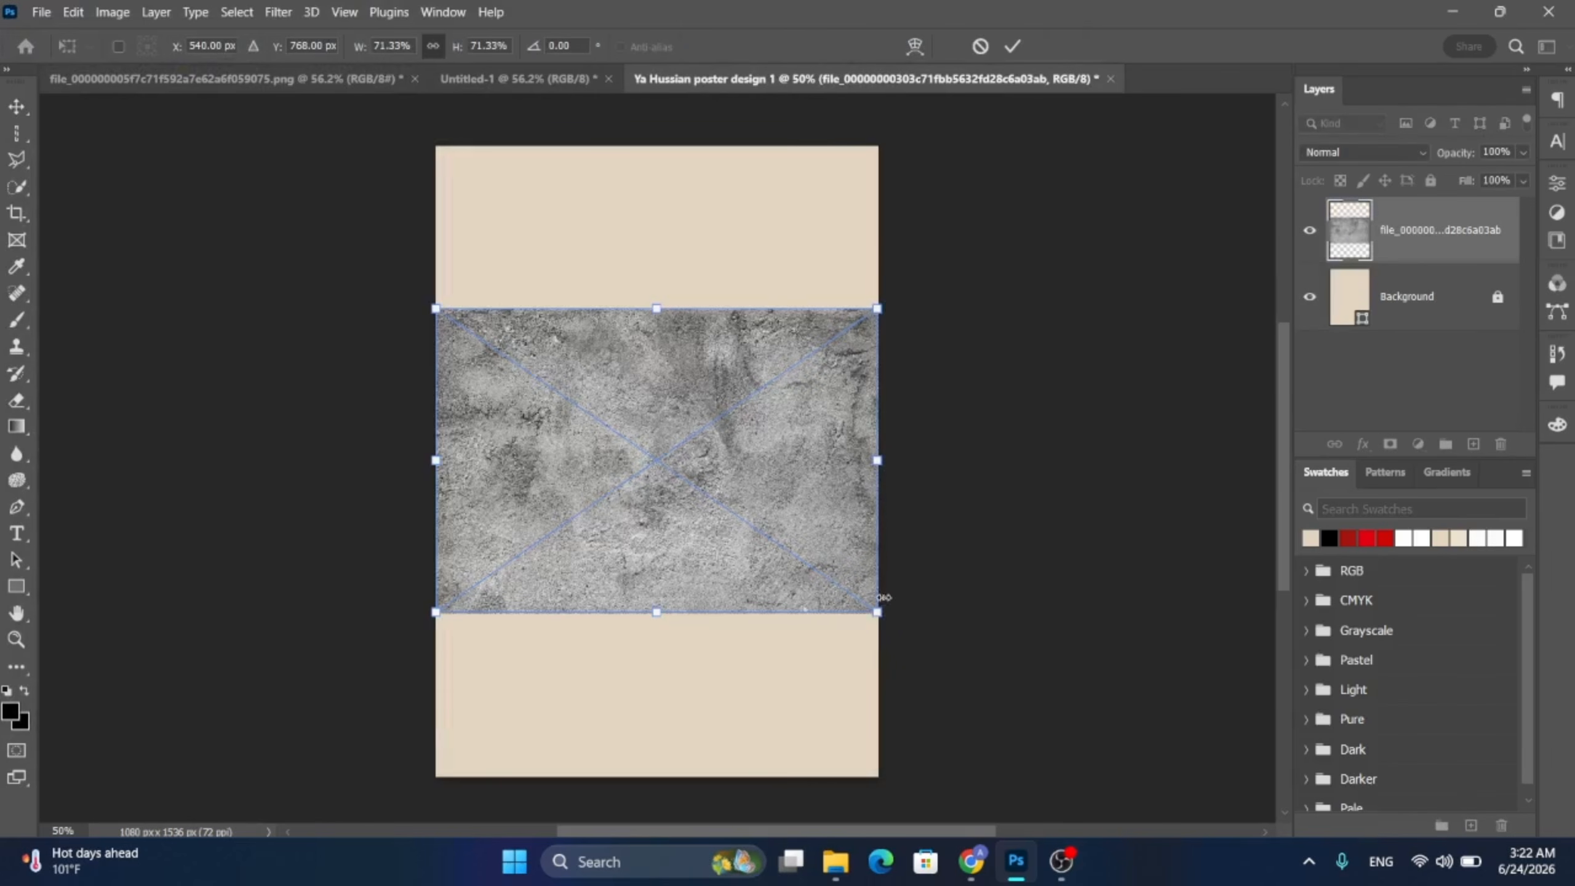
drag(879, 464, 1126, 588)
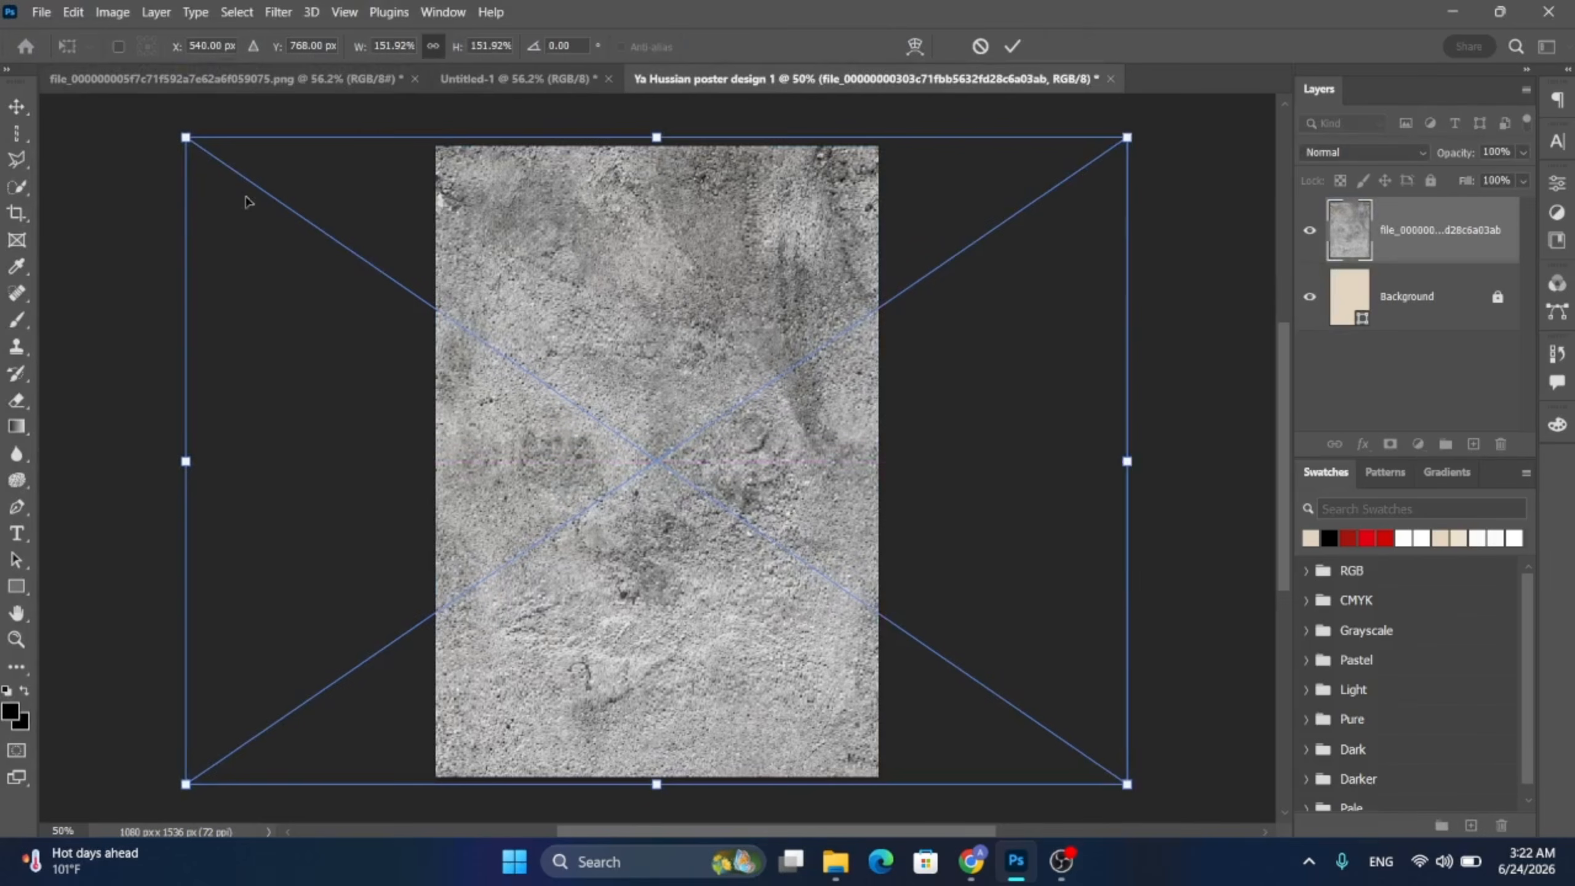
click(17, 107)
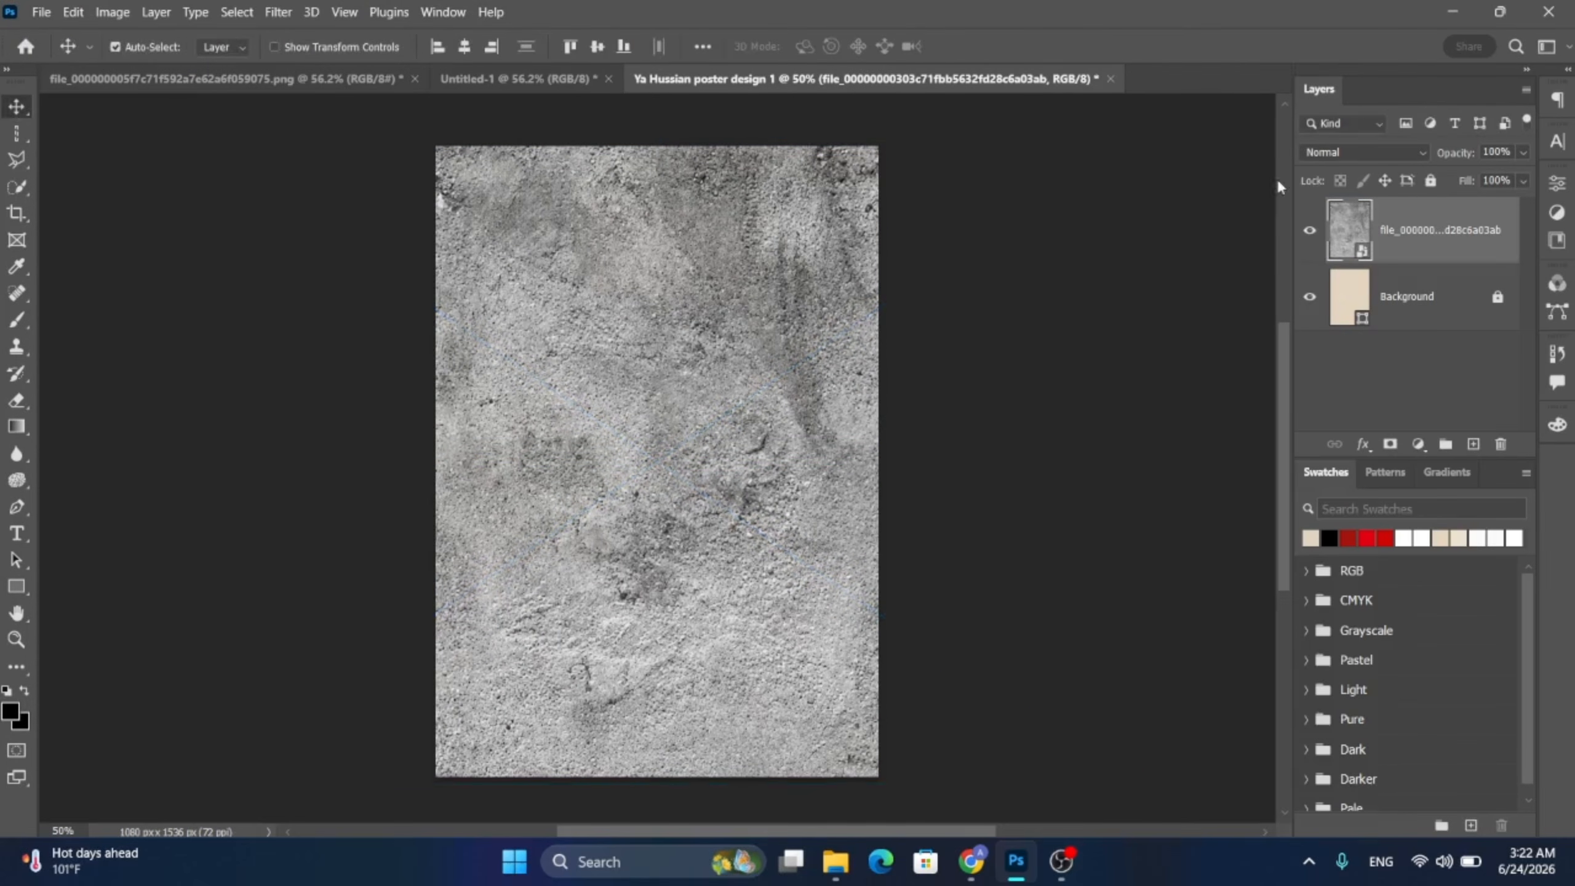
- Set the texture layer to Linear Burn blending with 12% fill and lock the layer
click(1363, 153)
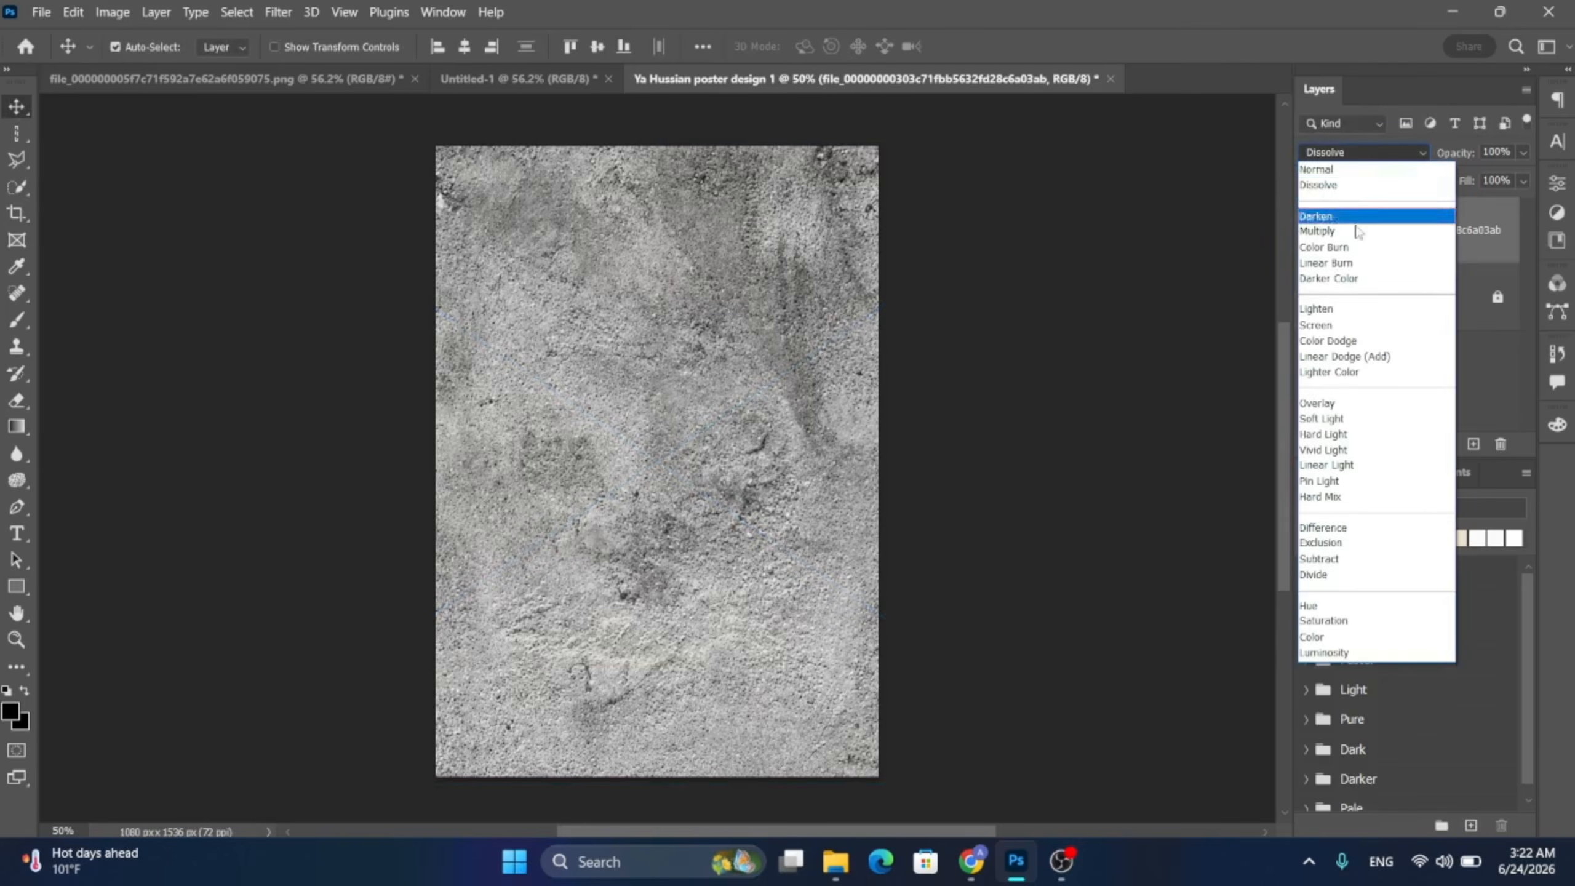
click(1351, 264)
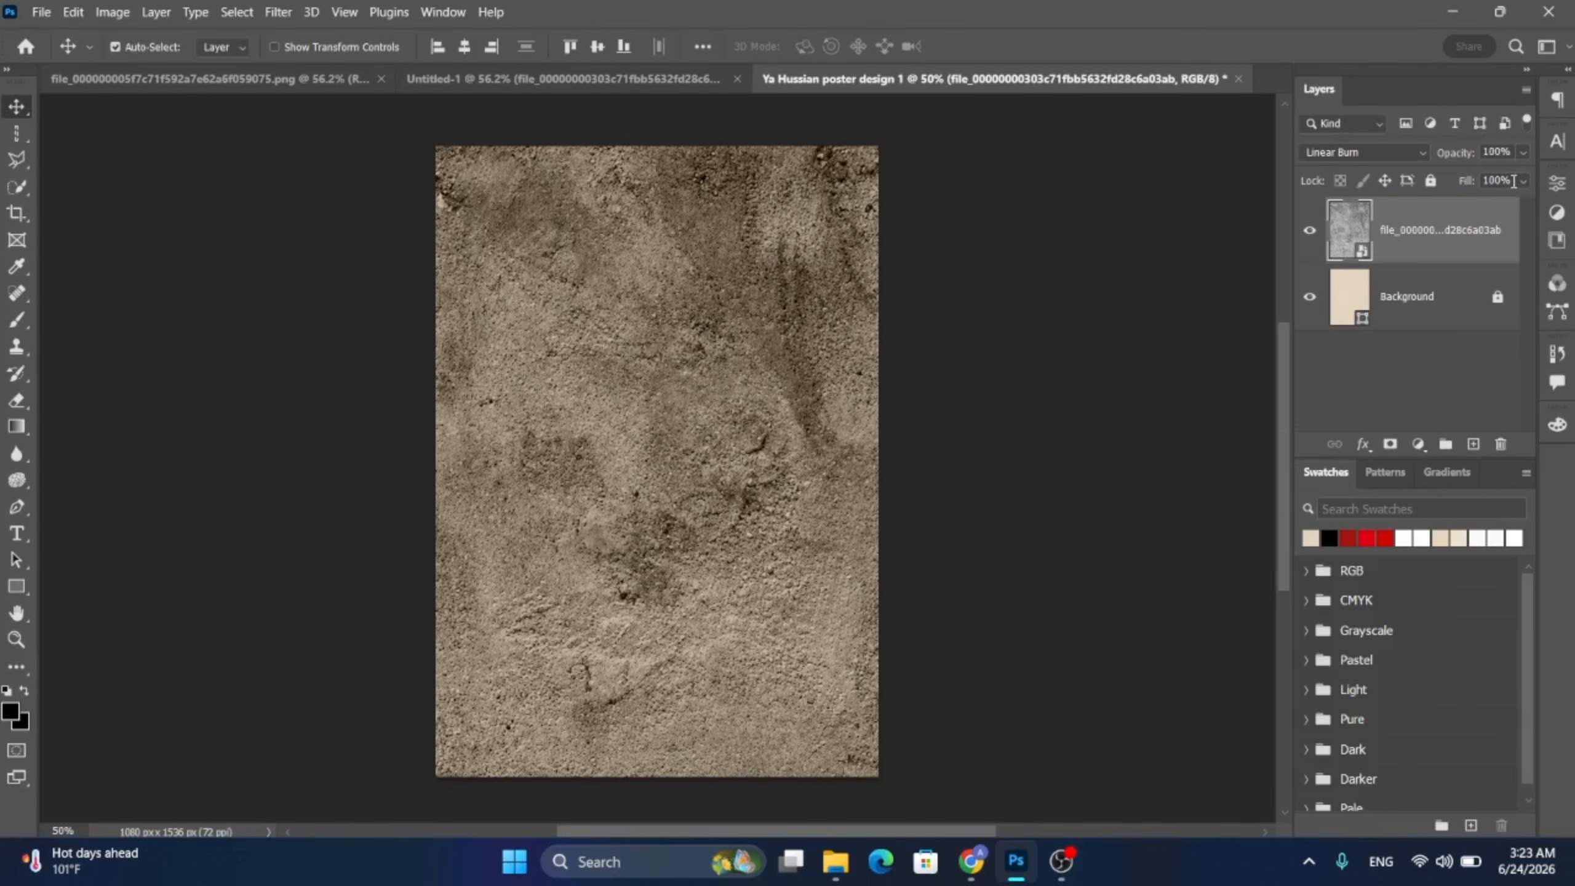
click(1514, 180)
text(12)
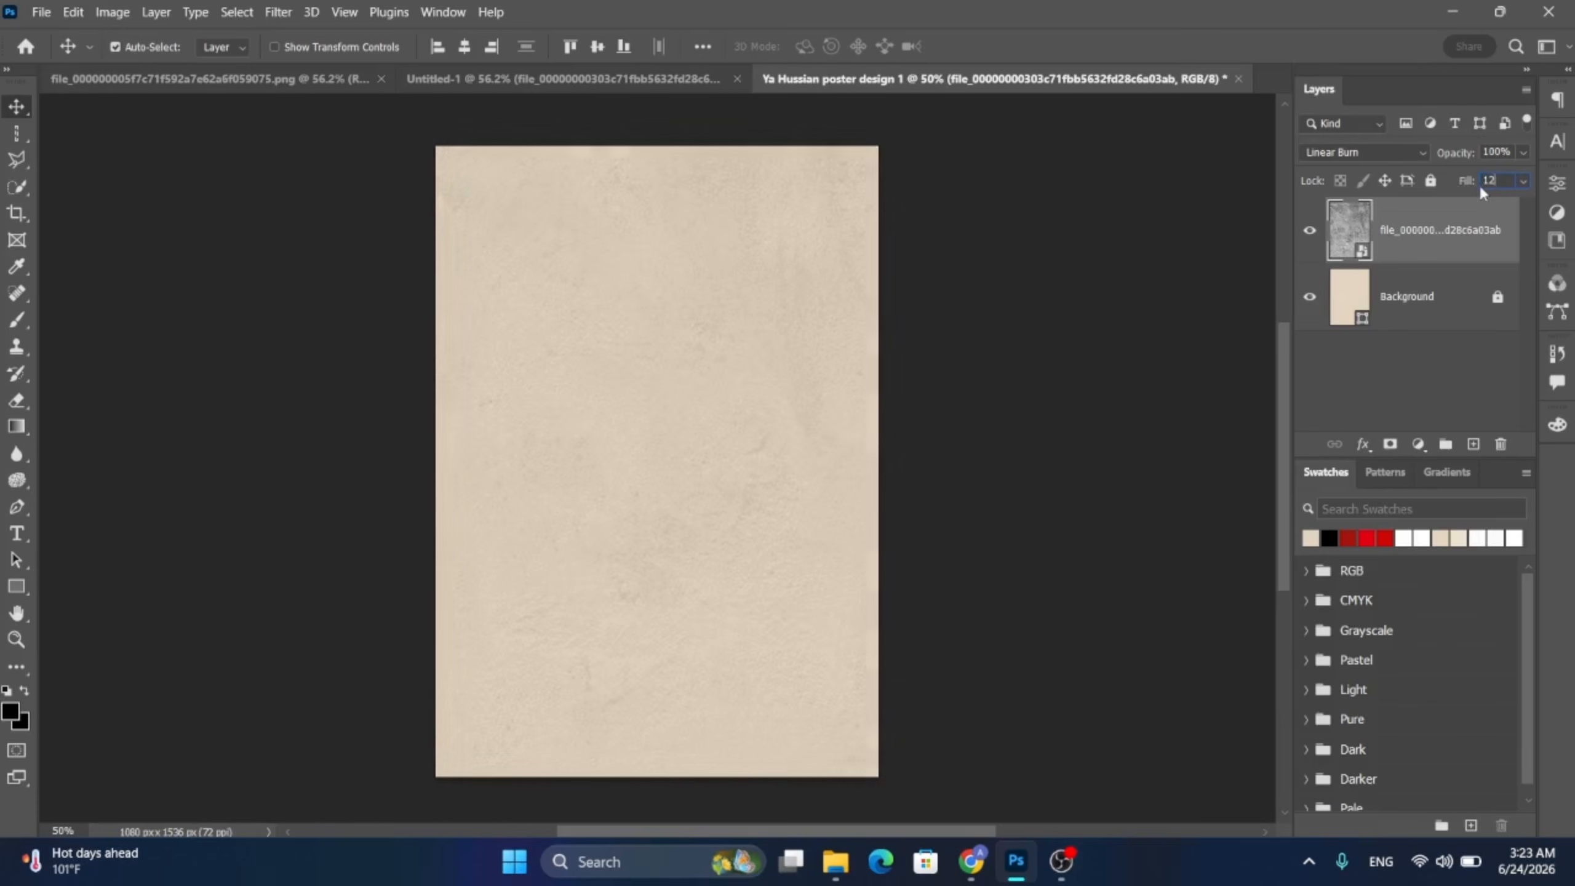
click(1429, 180)
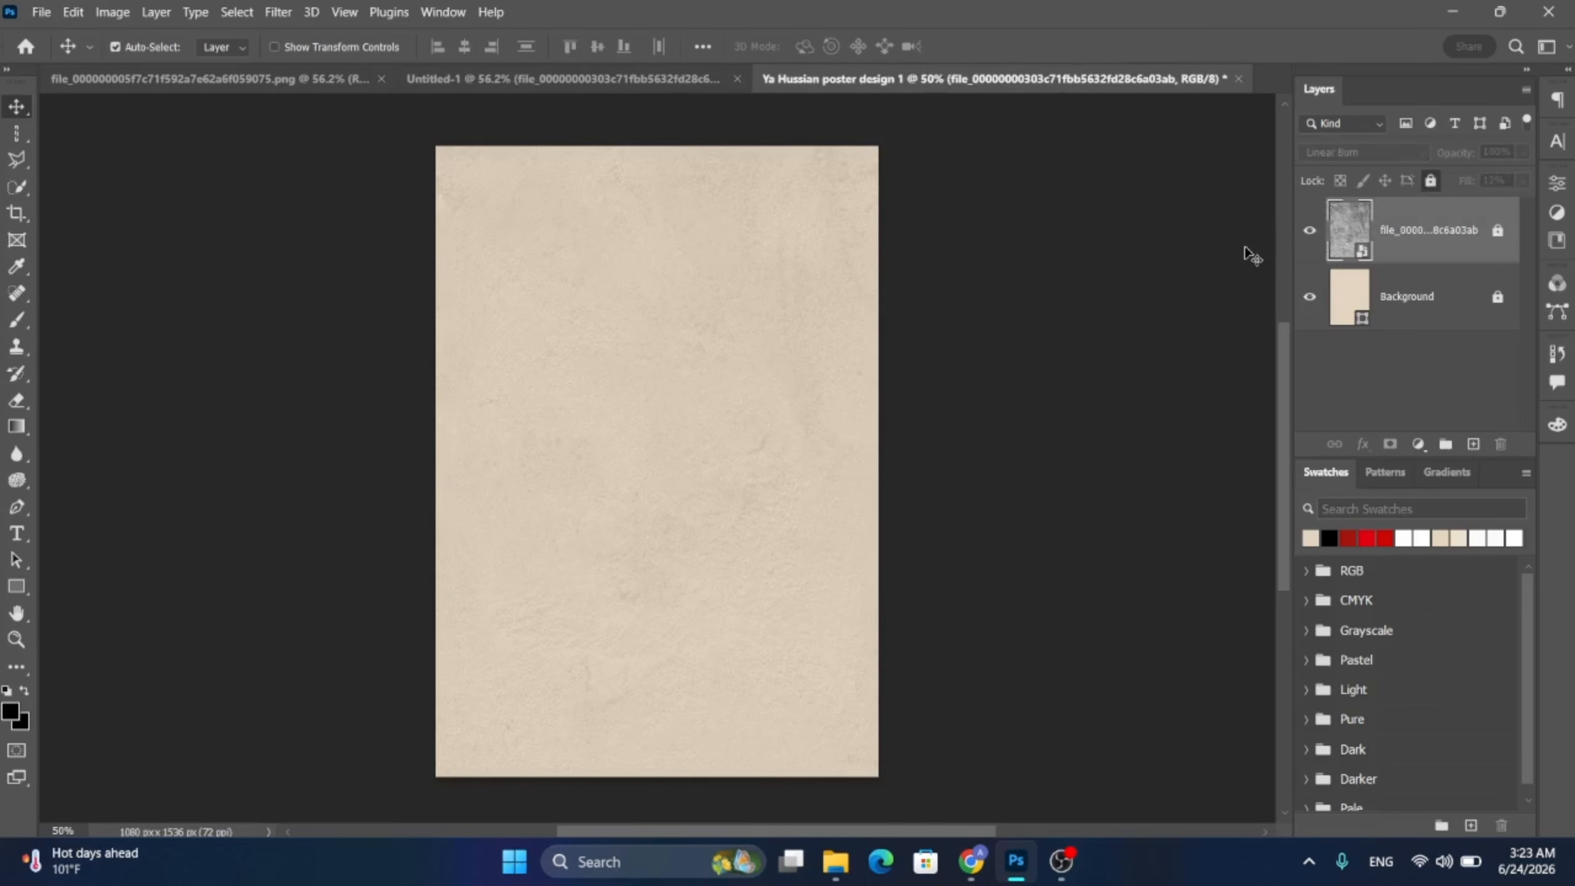
click(1251, 254)
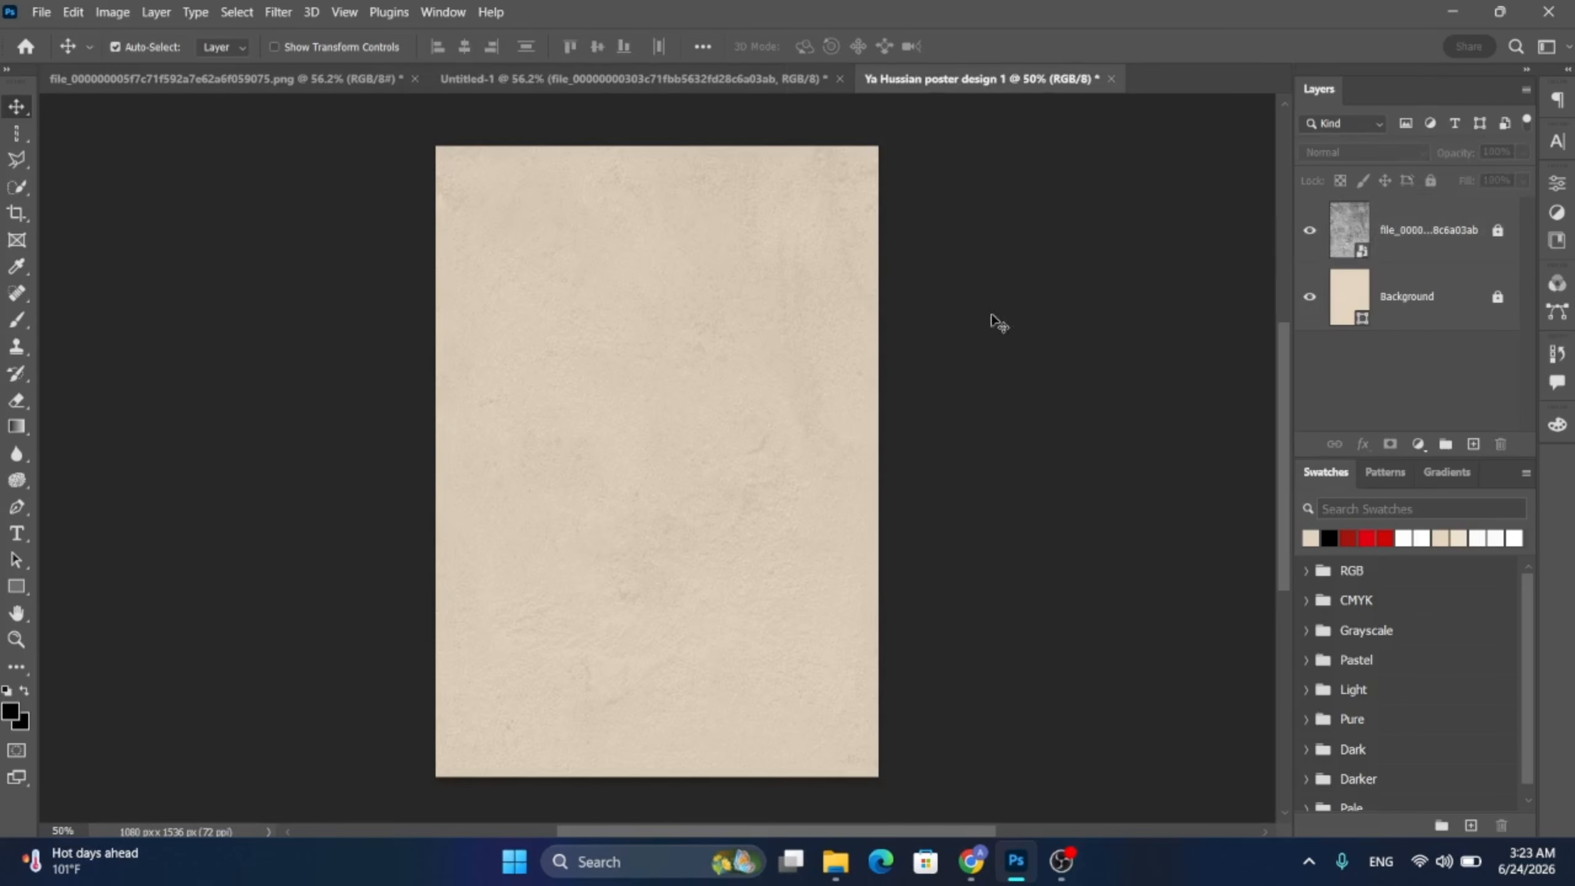
click(42, 12)
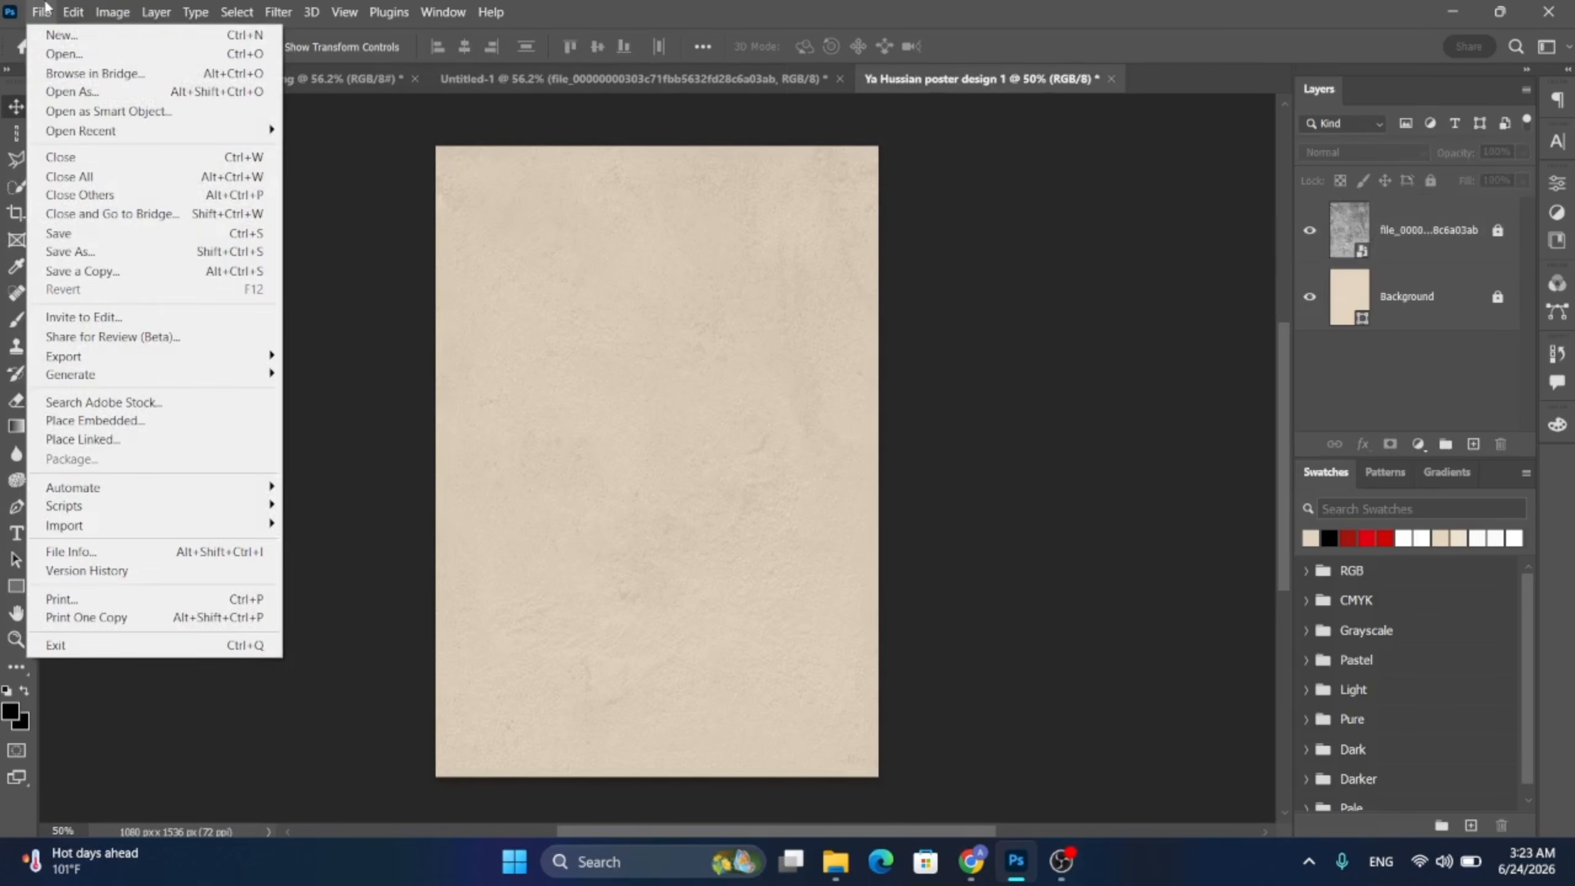
click(80, 416)
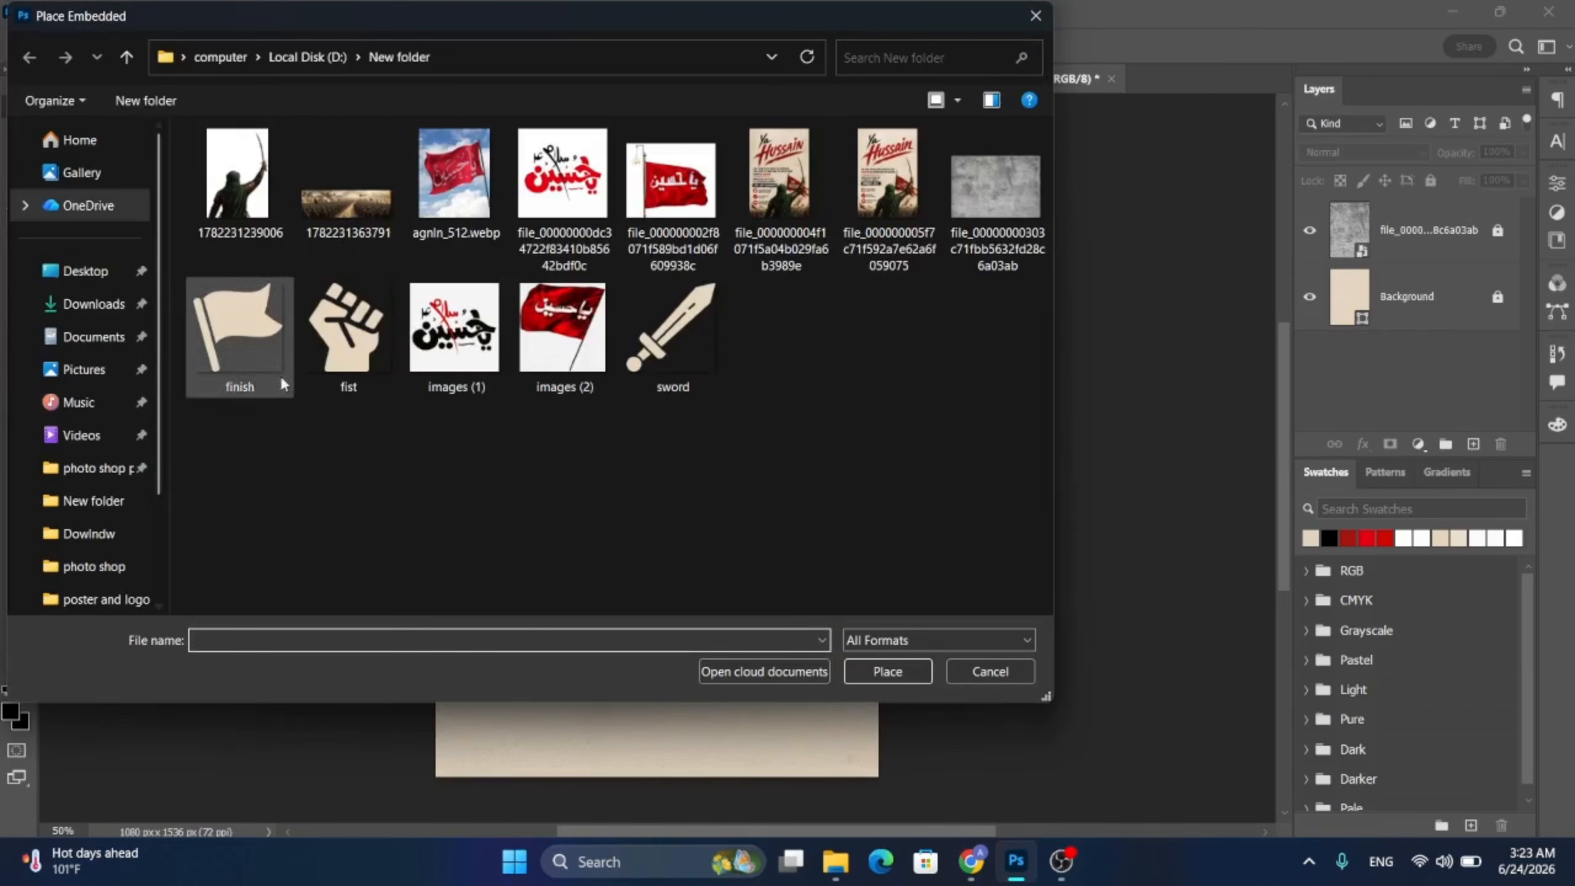
click(324, 221)
click(893, 673)
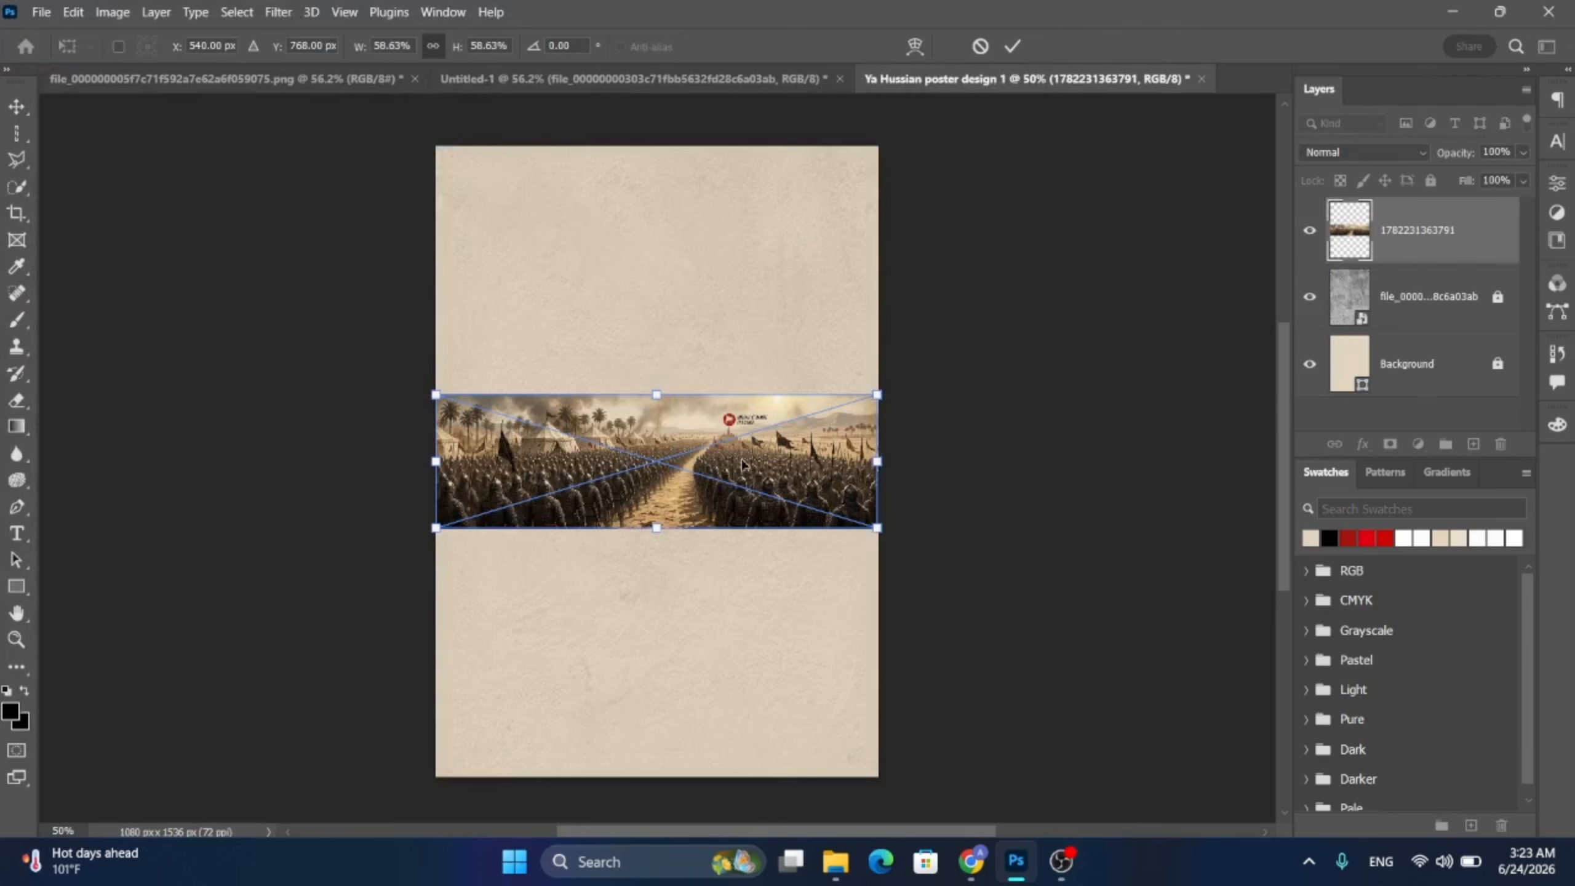
drag(741, 464, 748, 718)
click(16, 106)
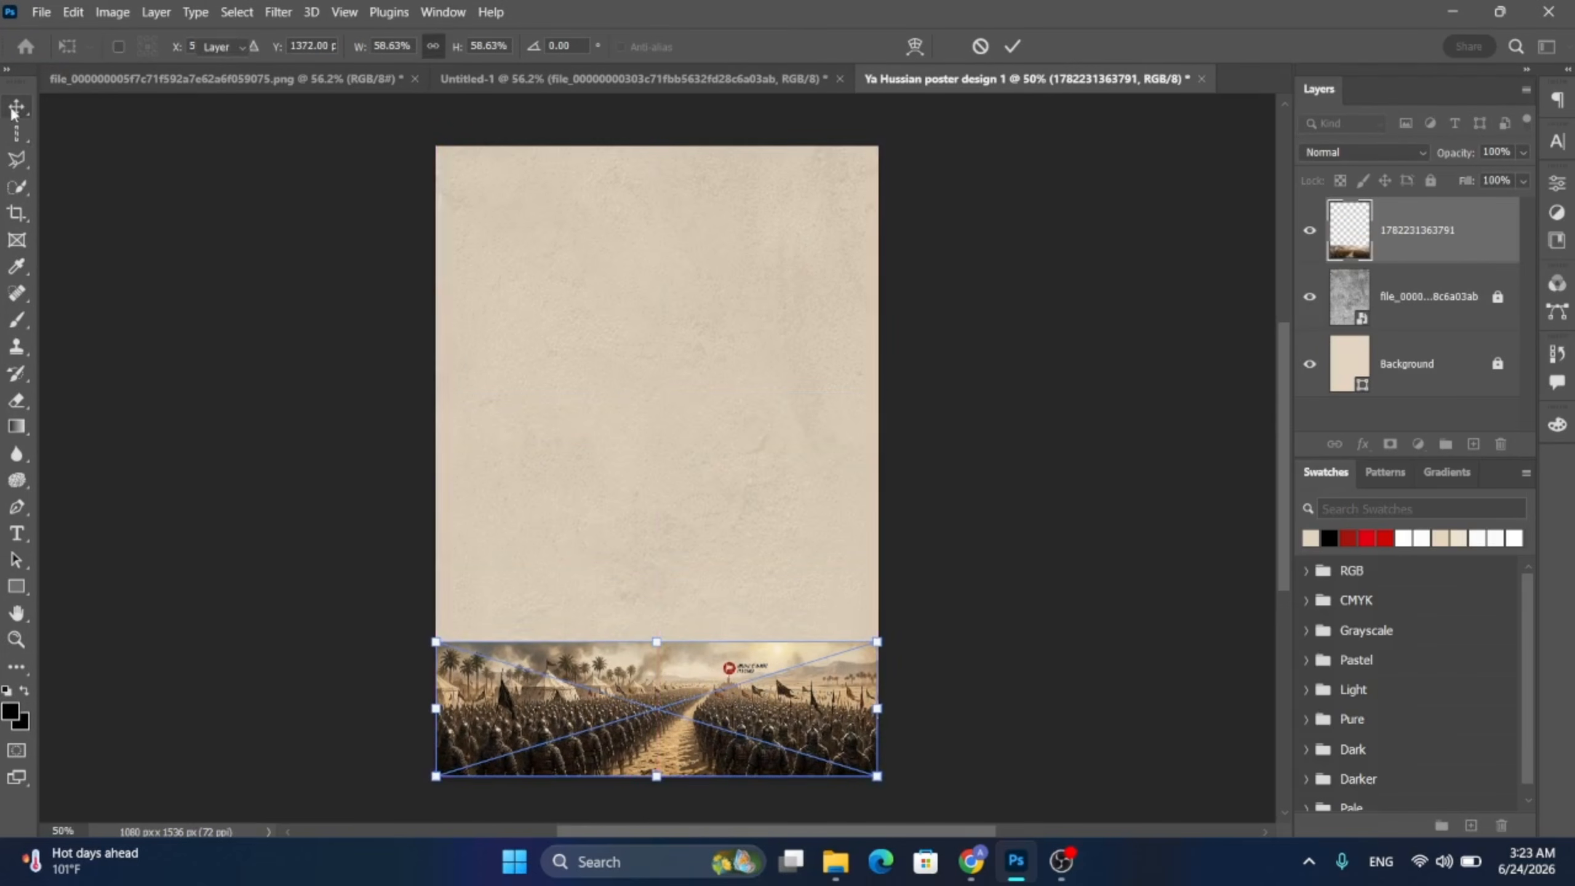
- Add a layer mask to the army image and fade its upper edge with a black-to-white gradient, black stop at 34%
click(1390, 444)
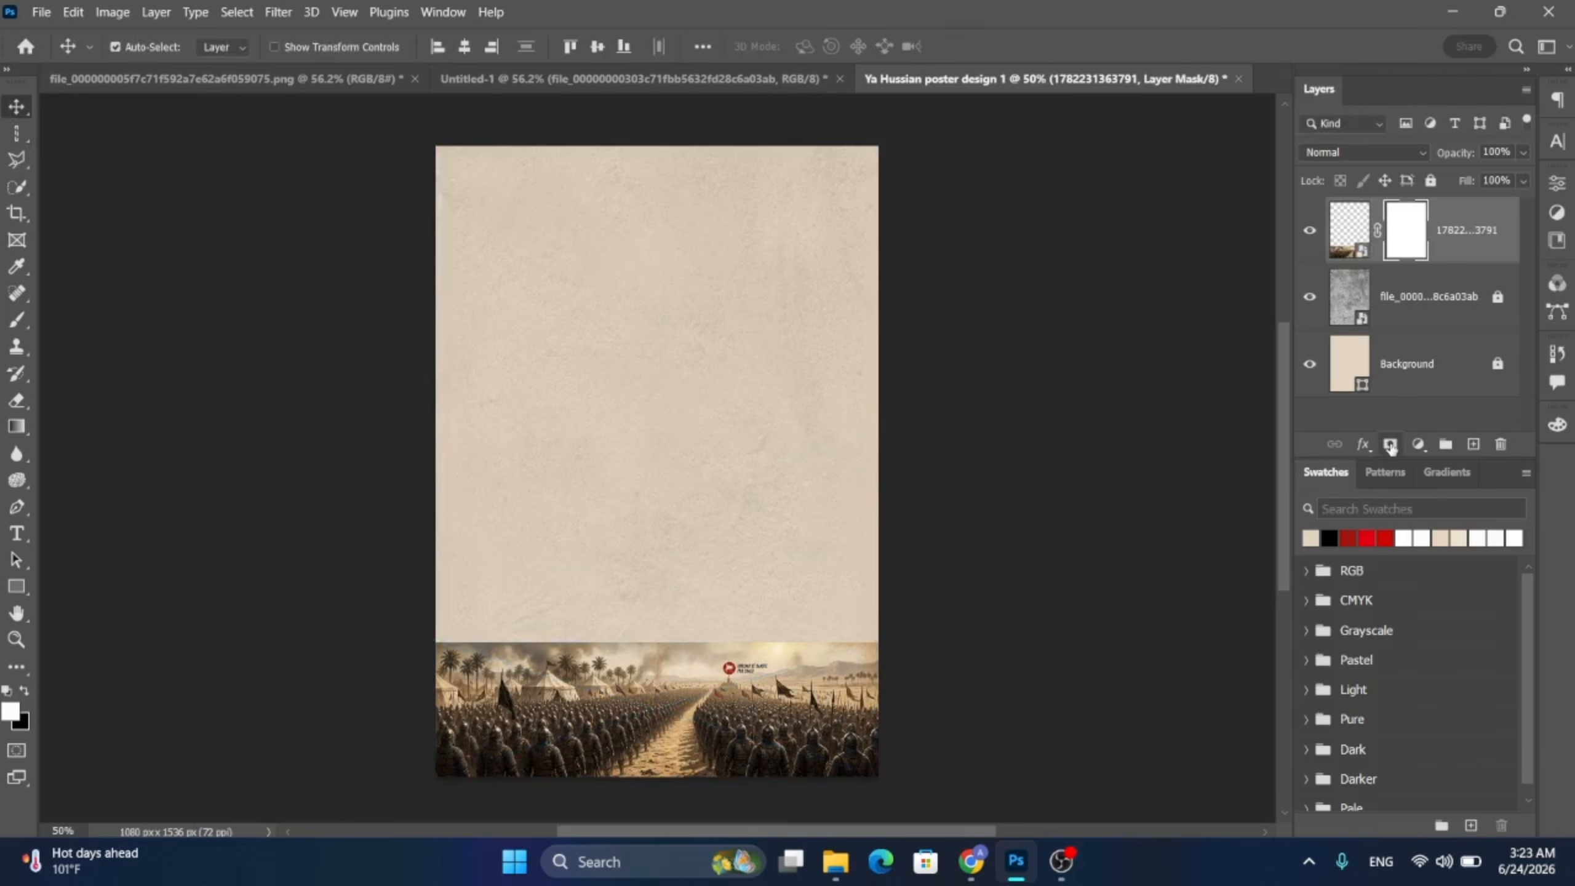
click(27, 434)
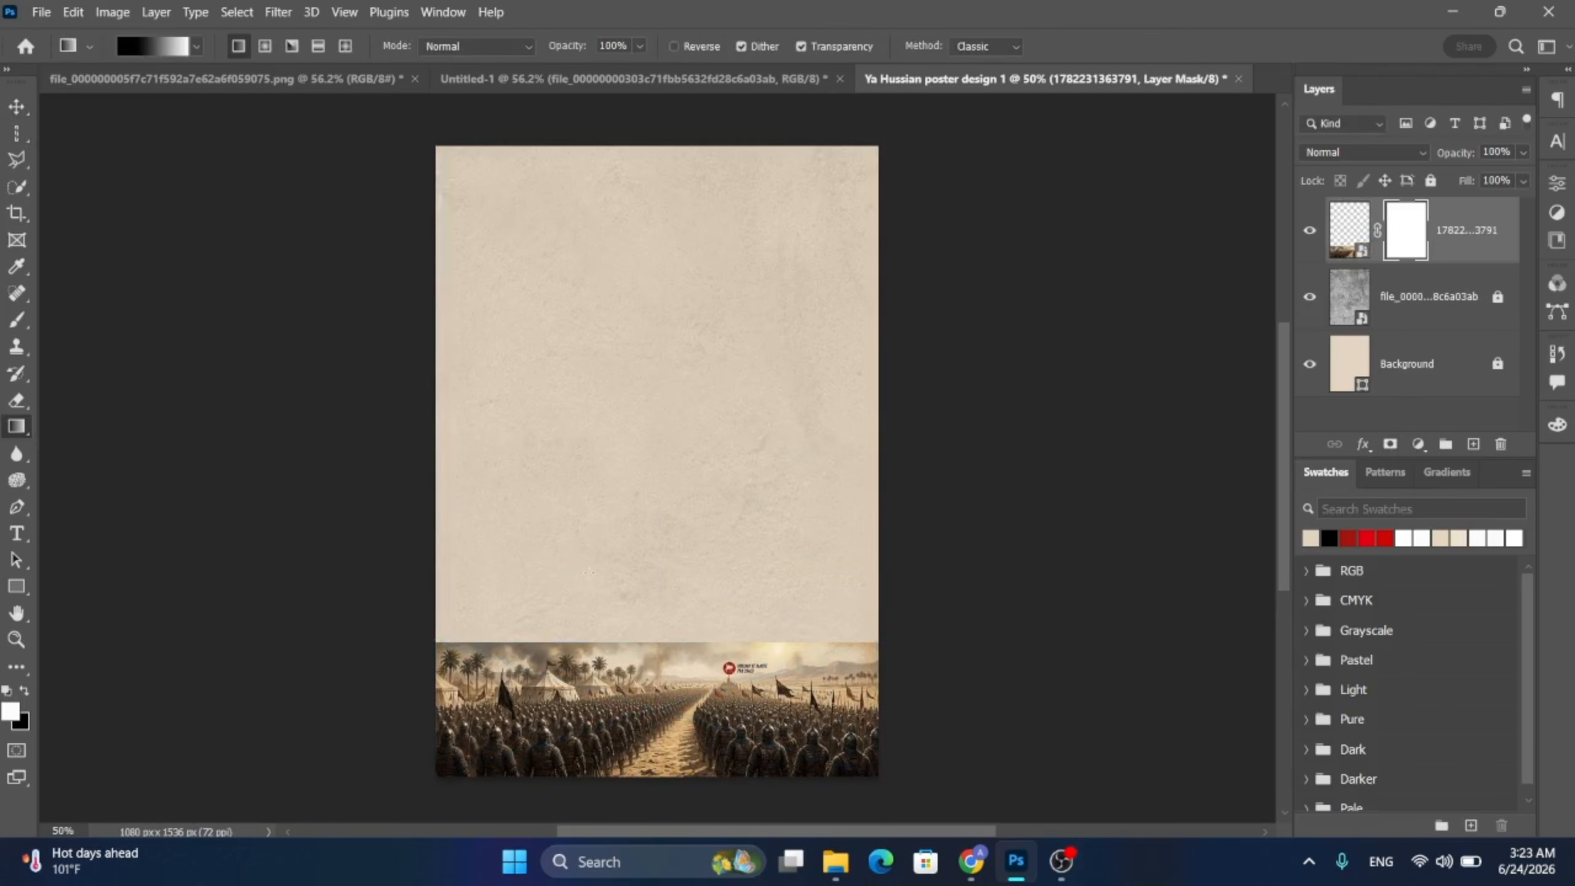
click(131, 51)
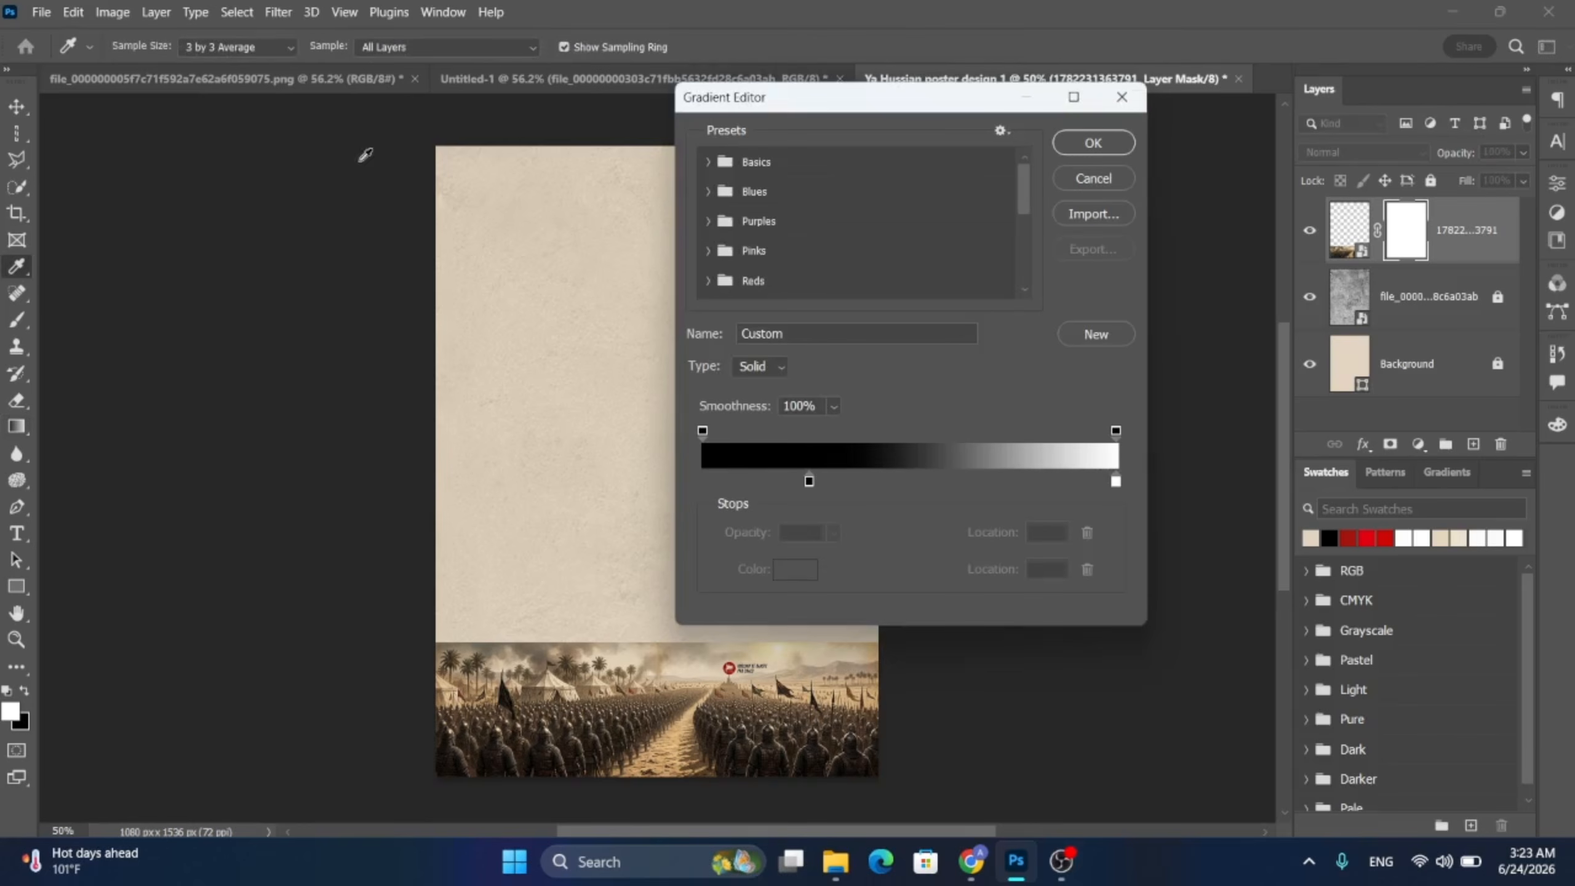
drag(811, 480, 846, 488)
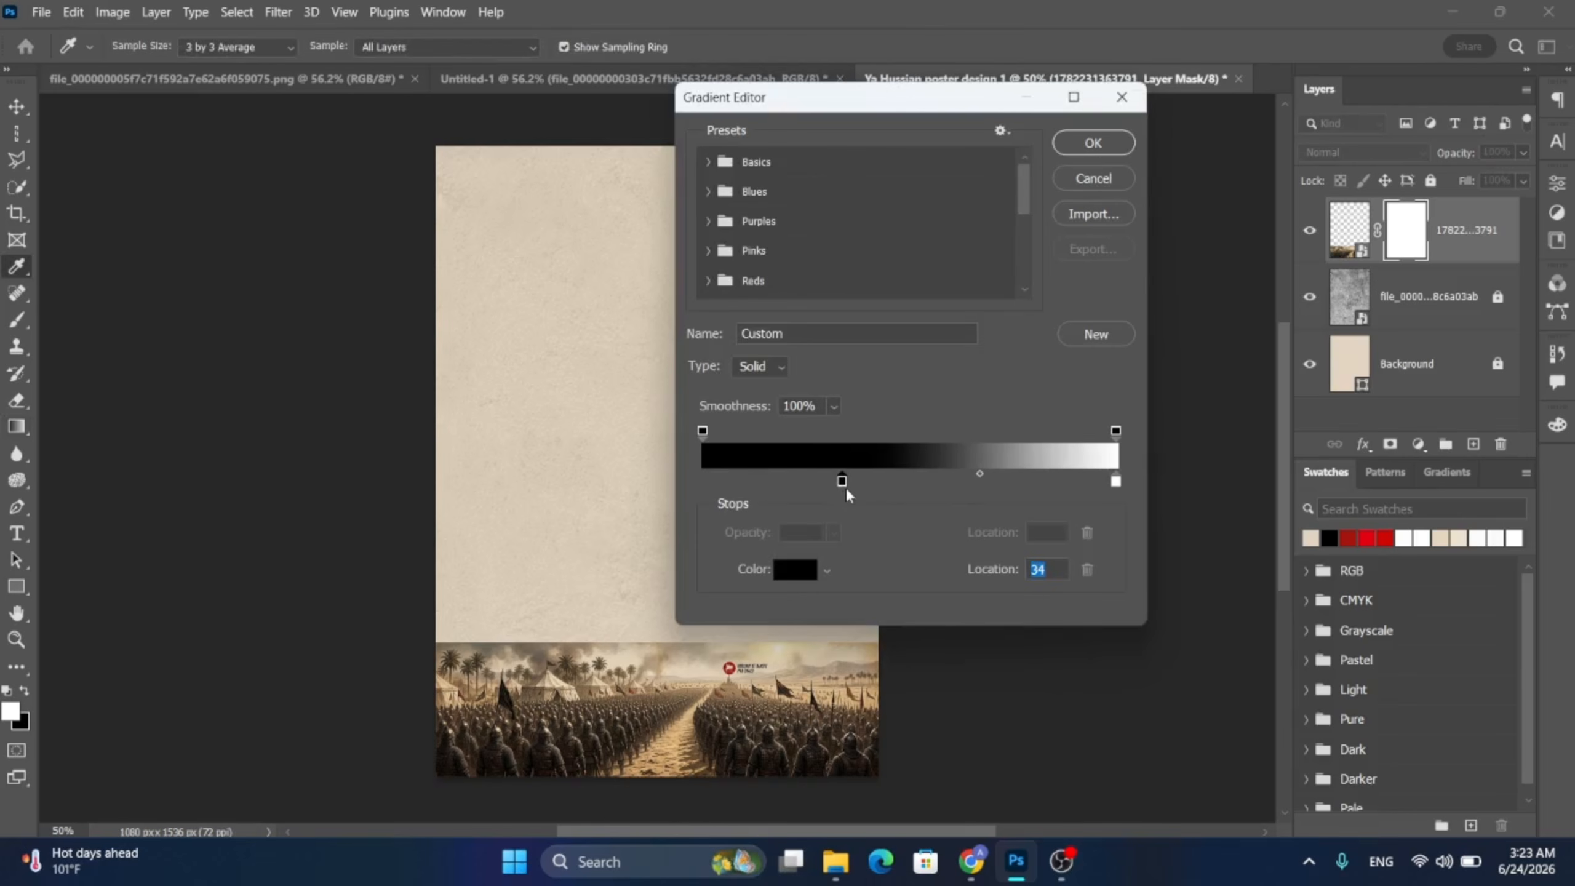
click(1097, 145)
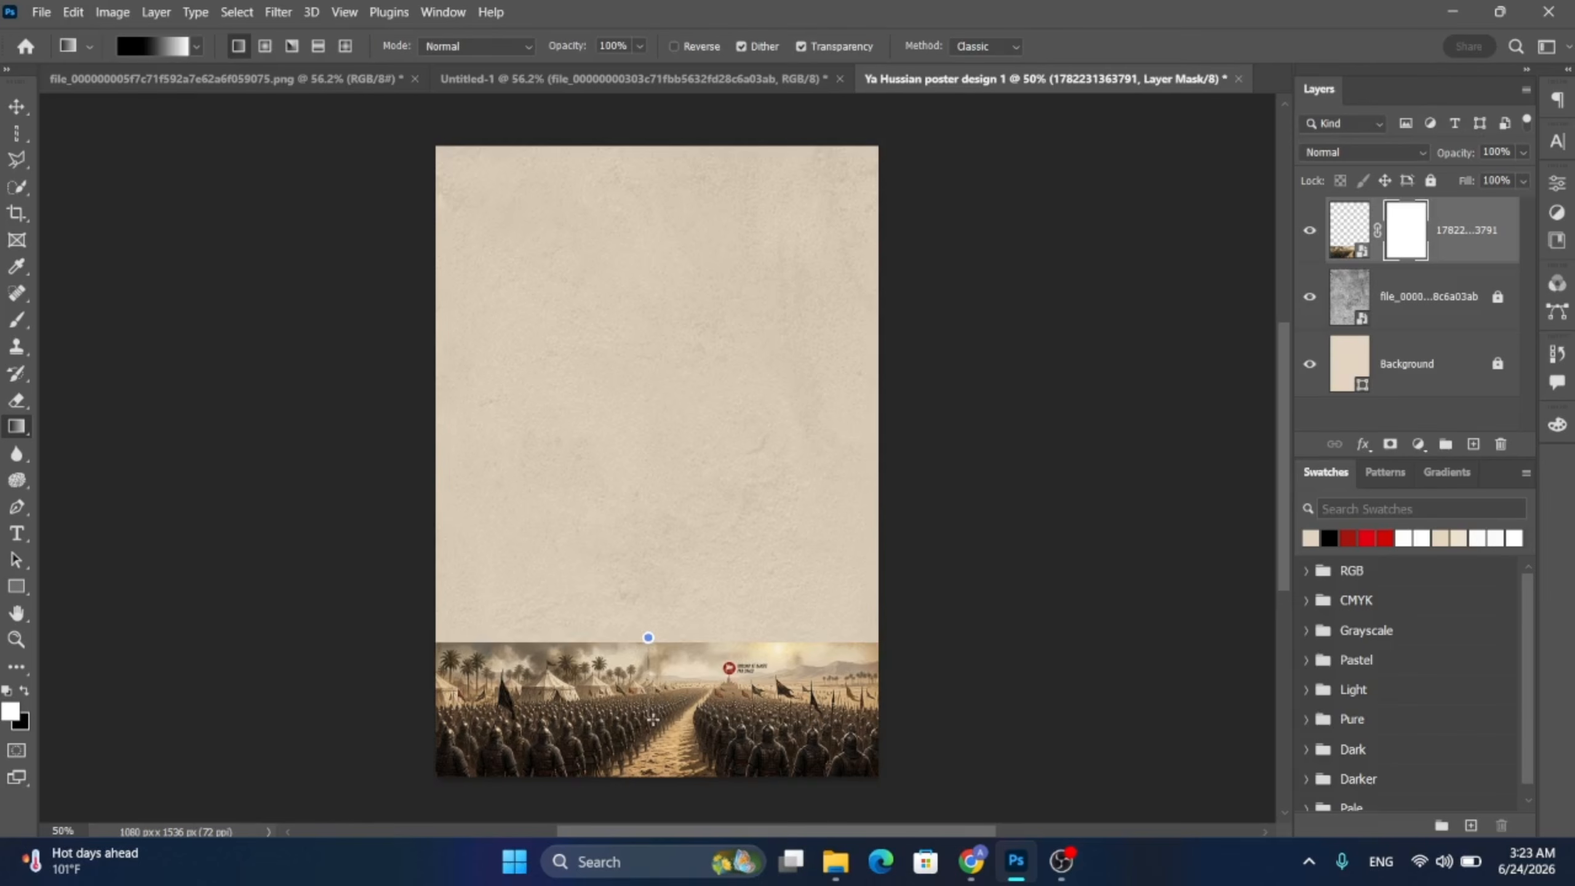
drag(652, 720, 547, 660)
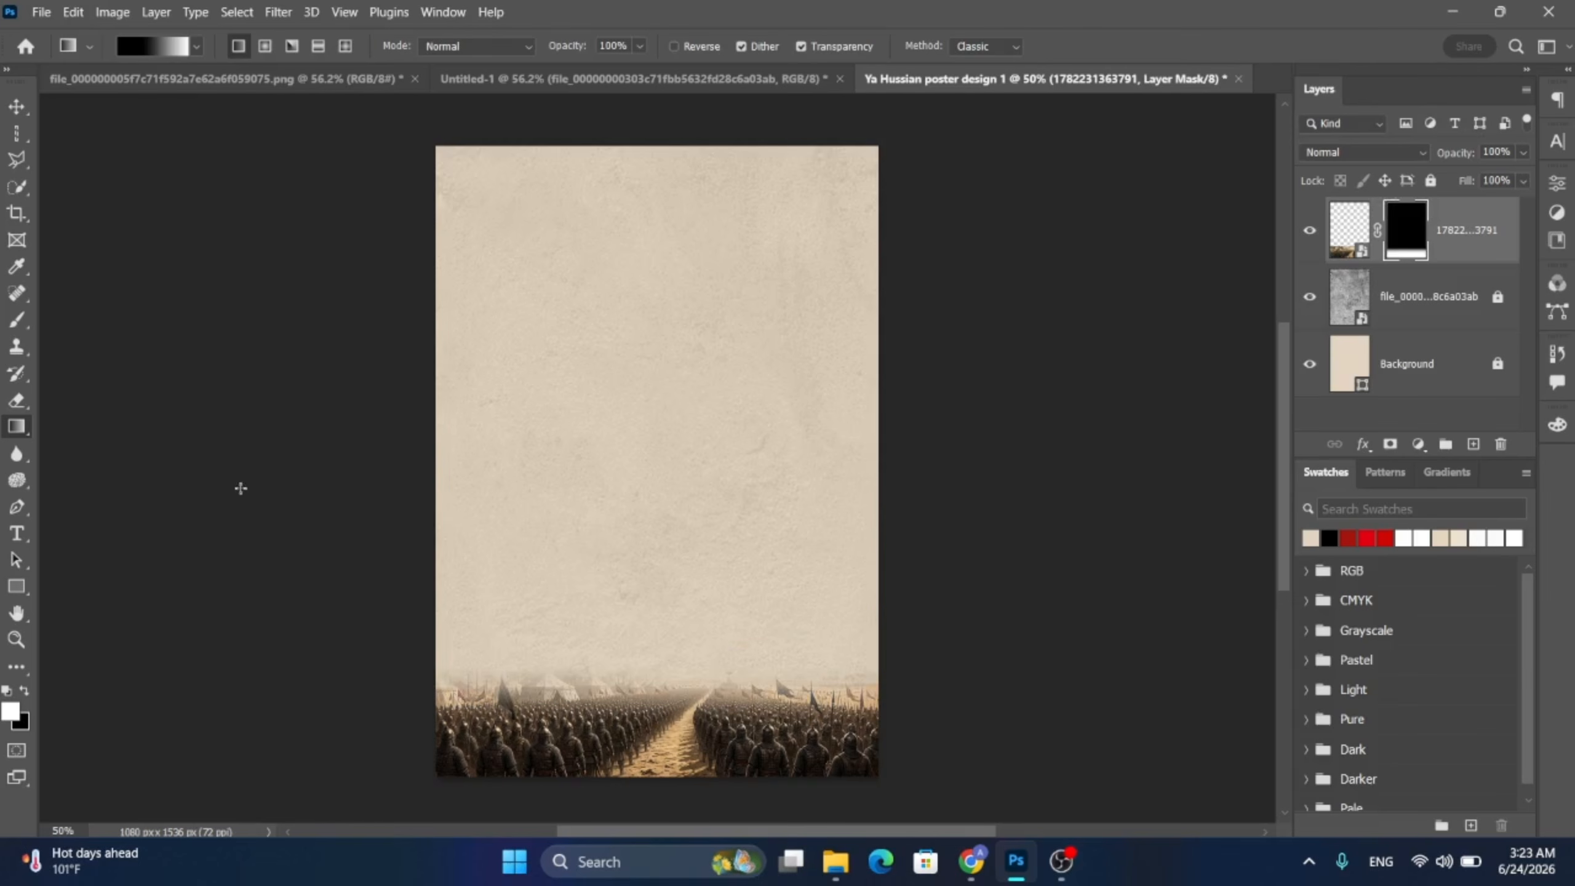
- Enlarge the masked army image to about 115% and nudge it upward along the poster's bottom edge
click(17, 106)
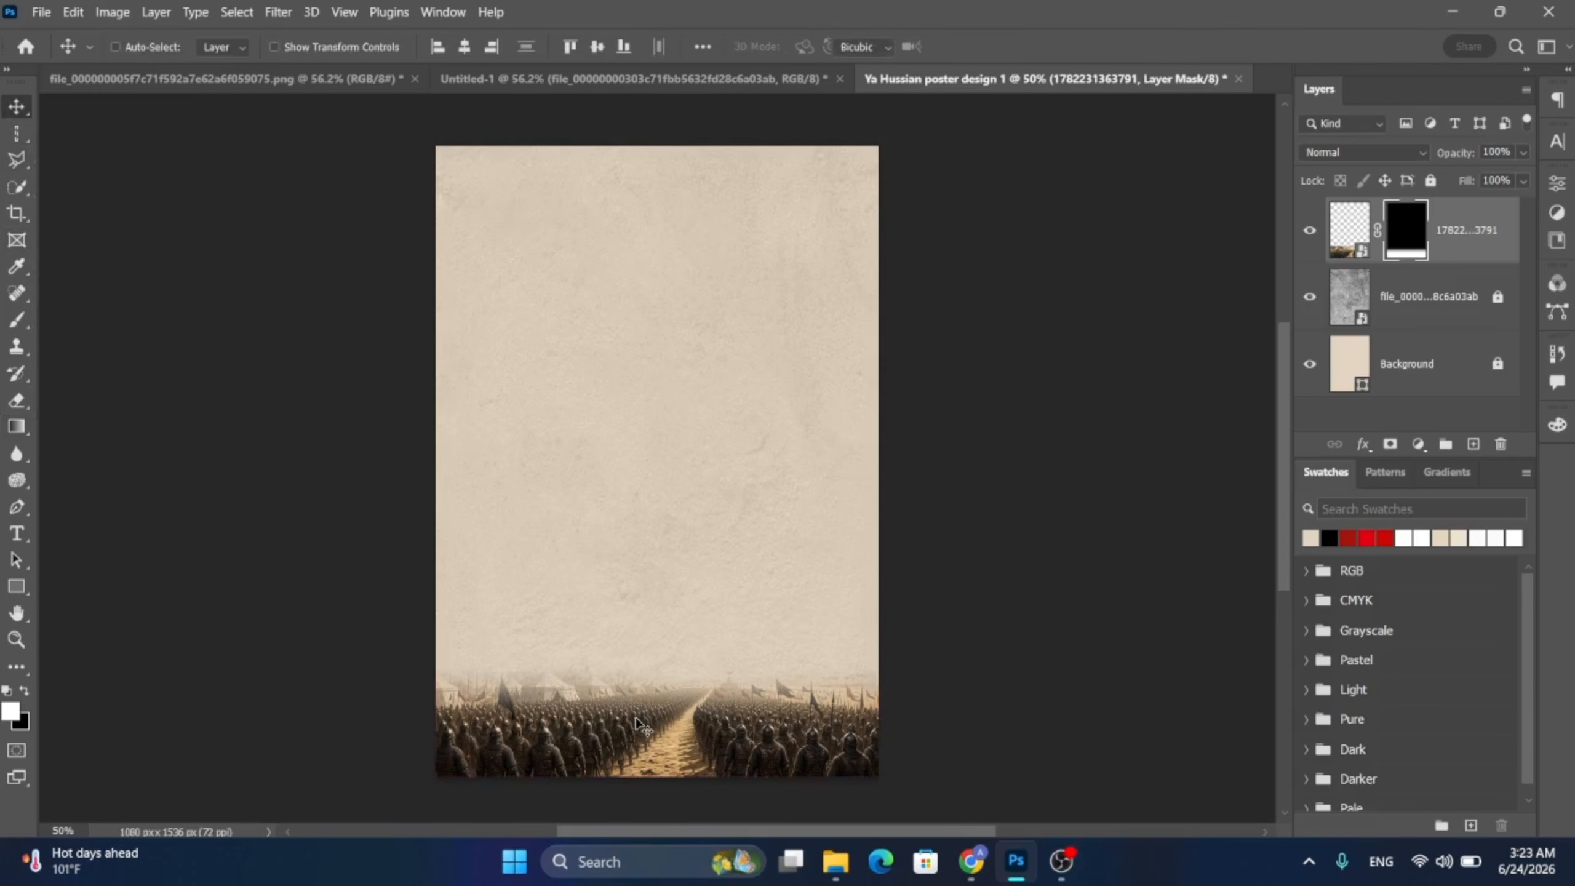
key(ctrl+t)
drag(876, 777, 902, 807)
key(shift+Up)
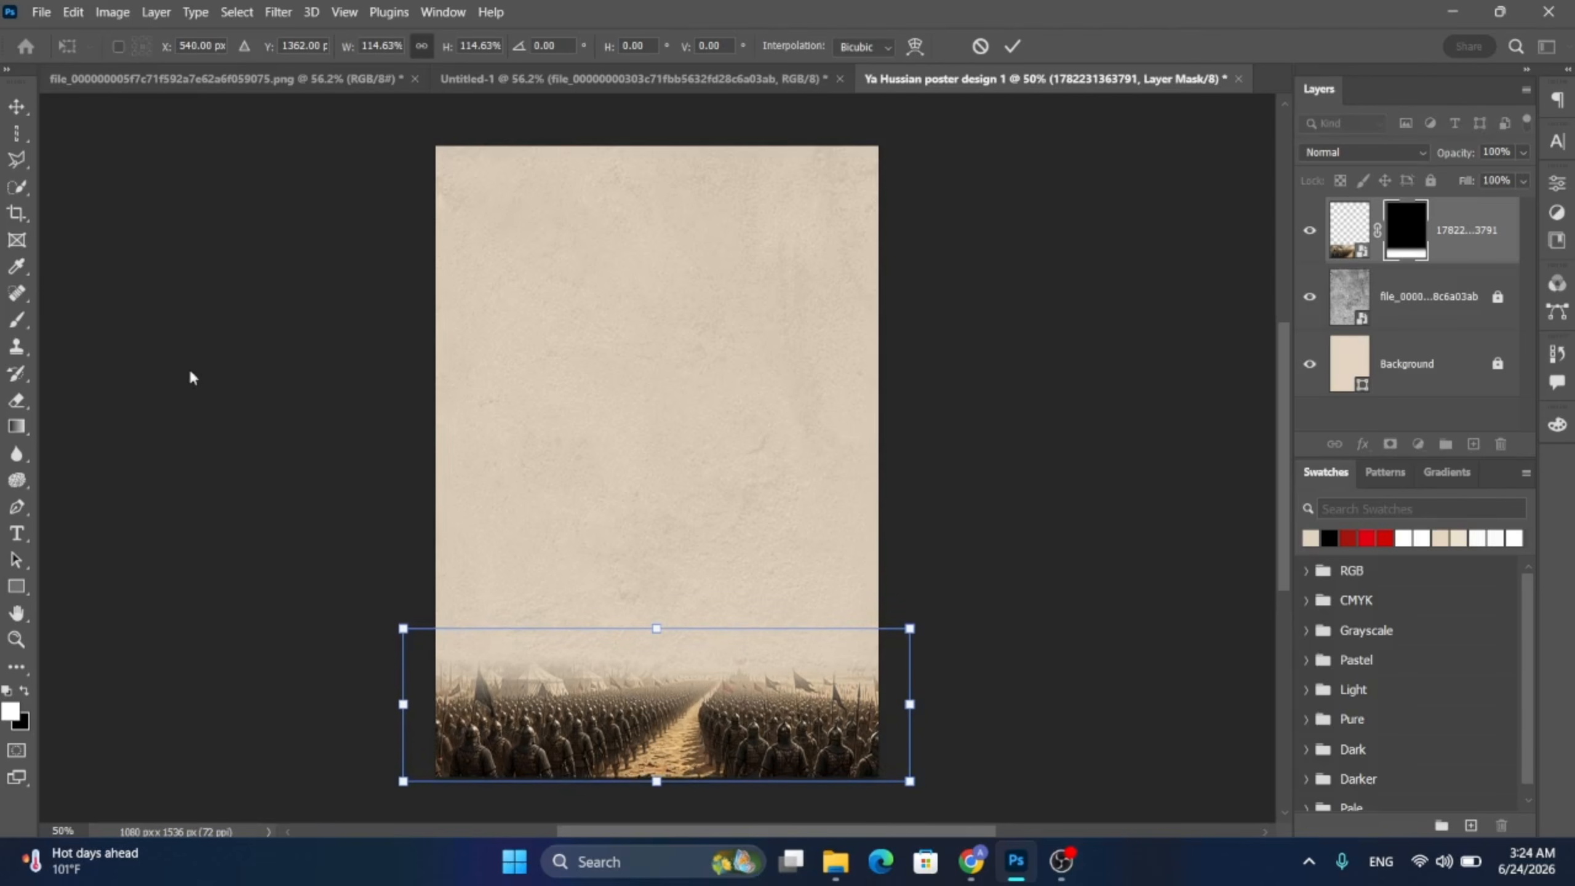
key(Return)
click(194, 263)
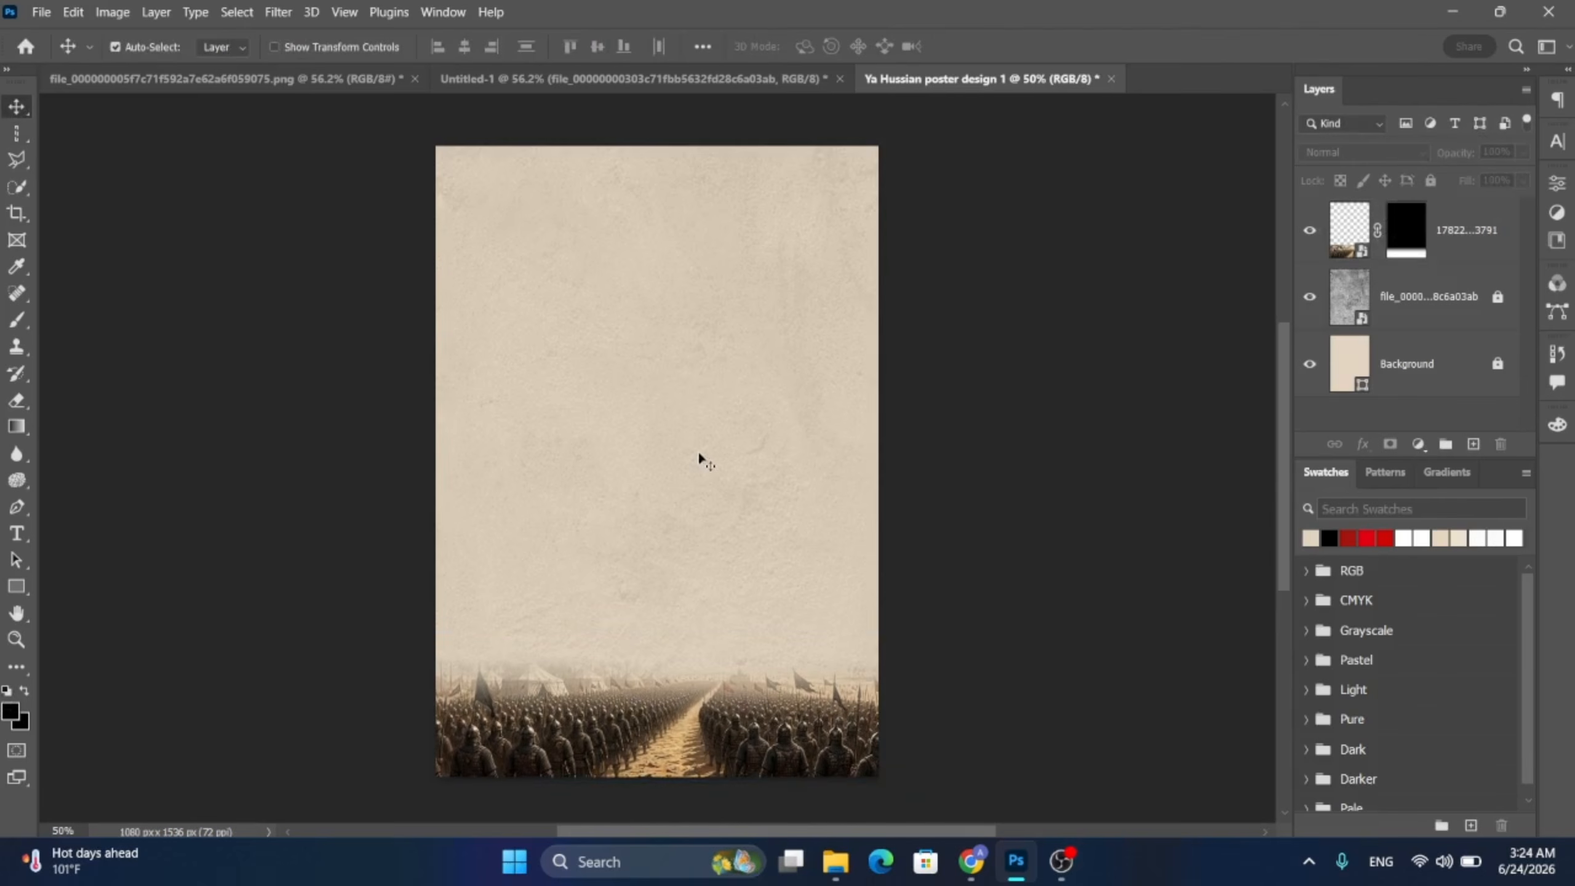
click(41, 12)
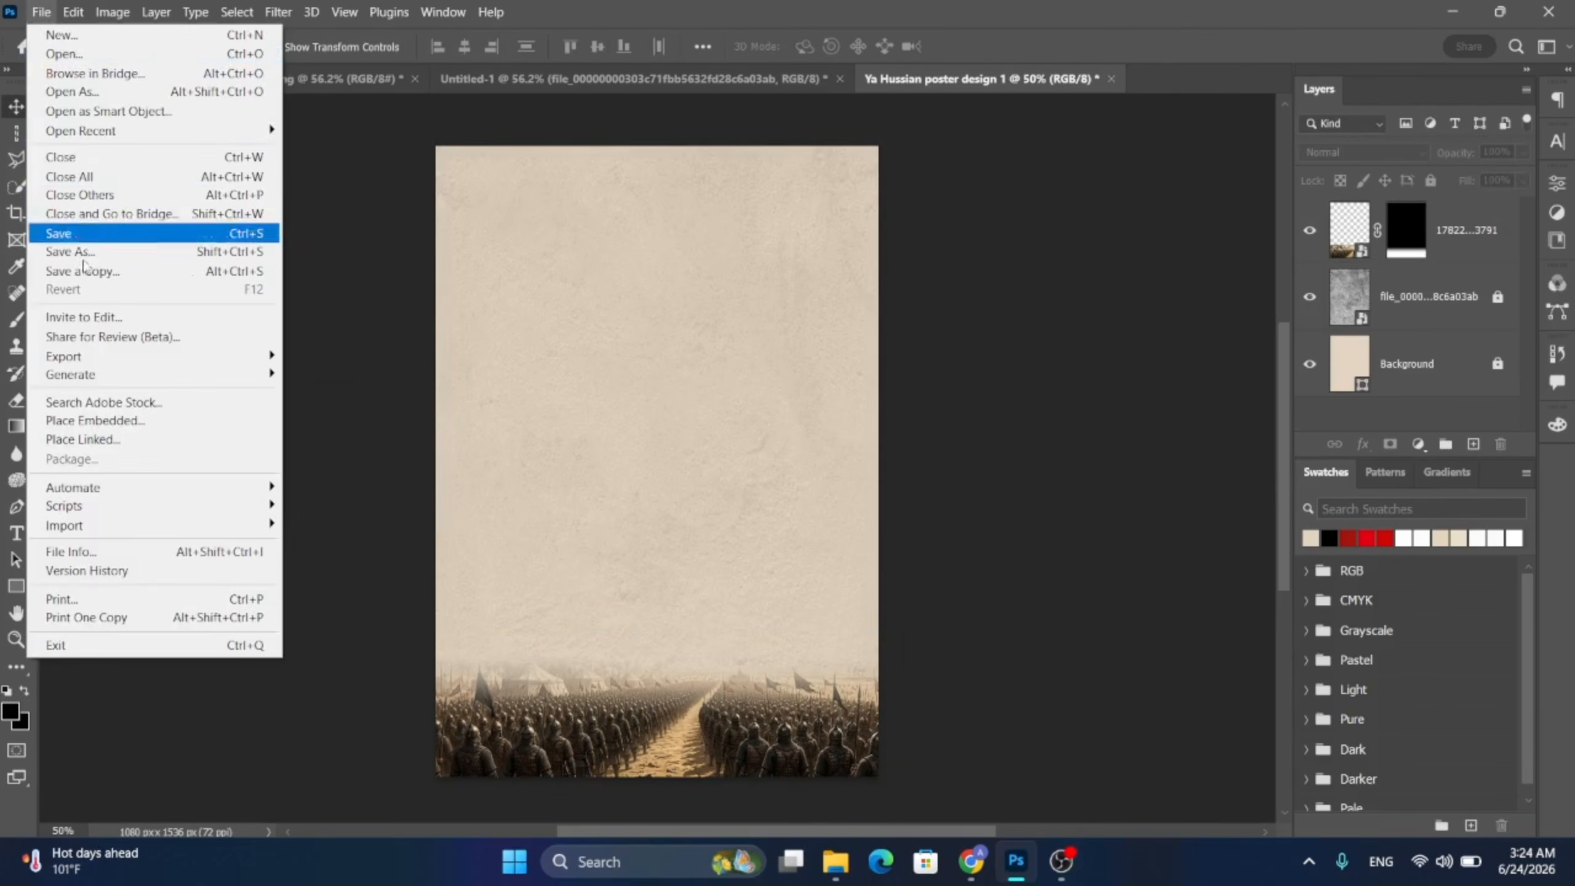
click(94, 422)
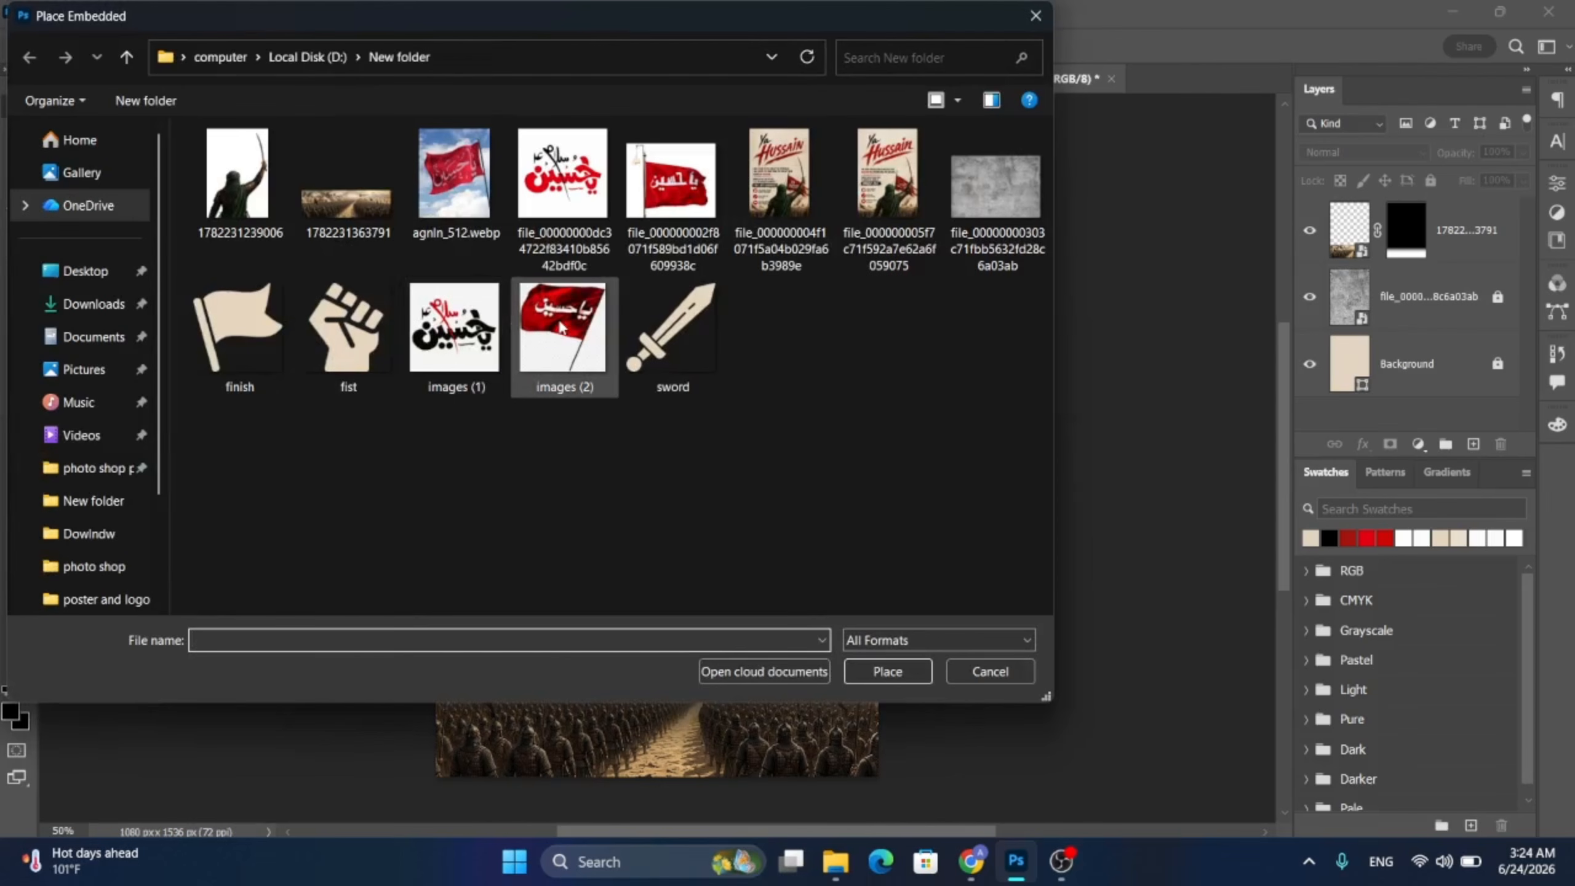
click(236, 176)
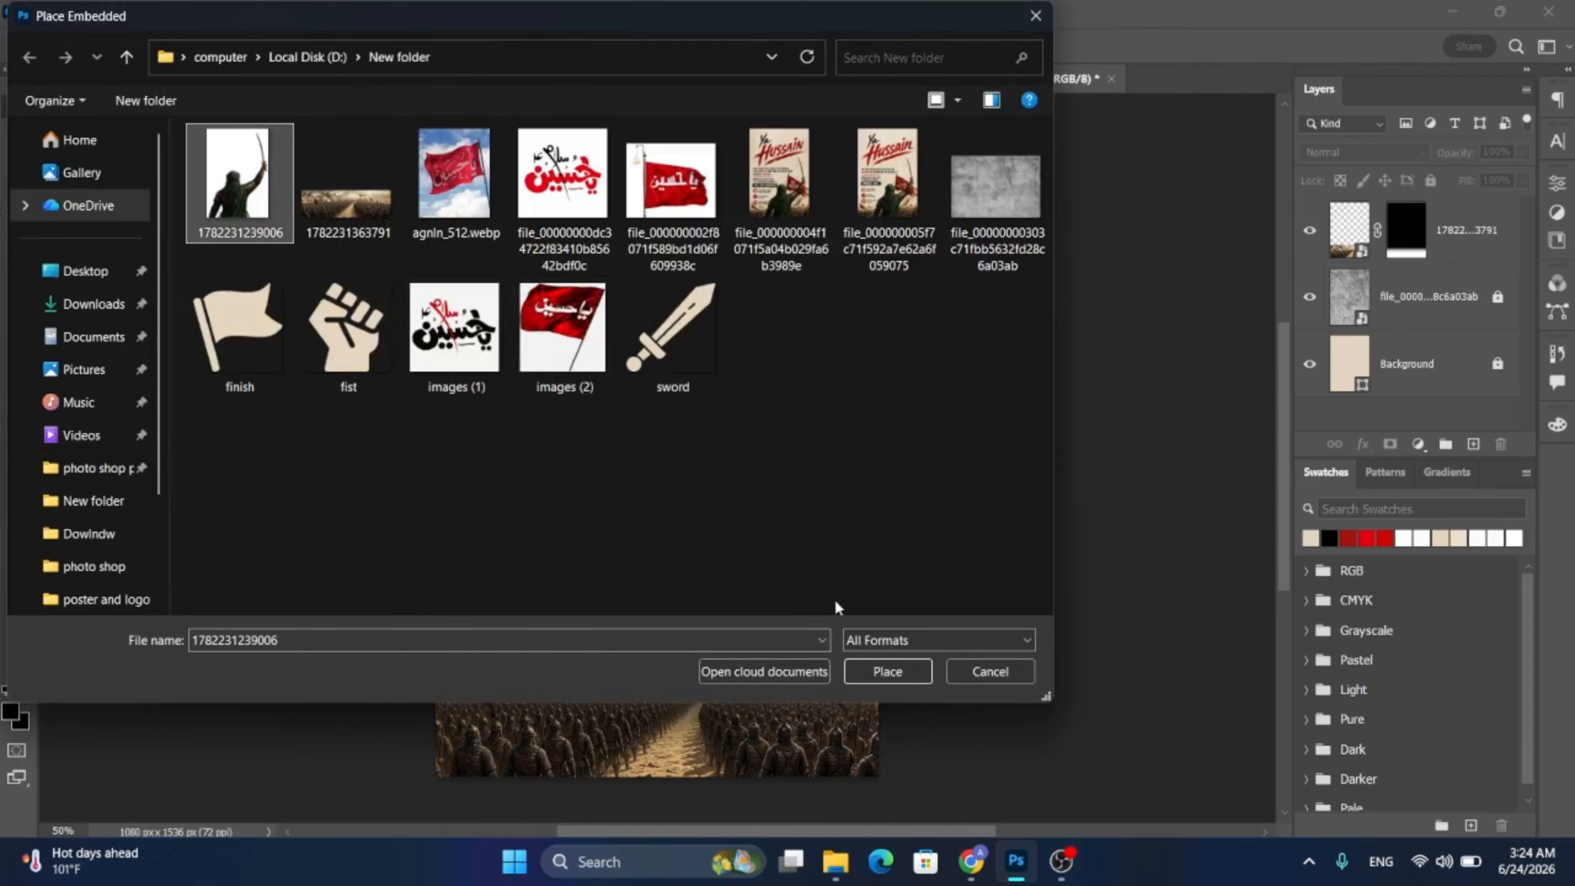
click(887, 671)
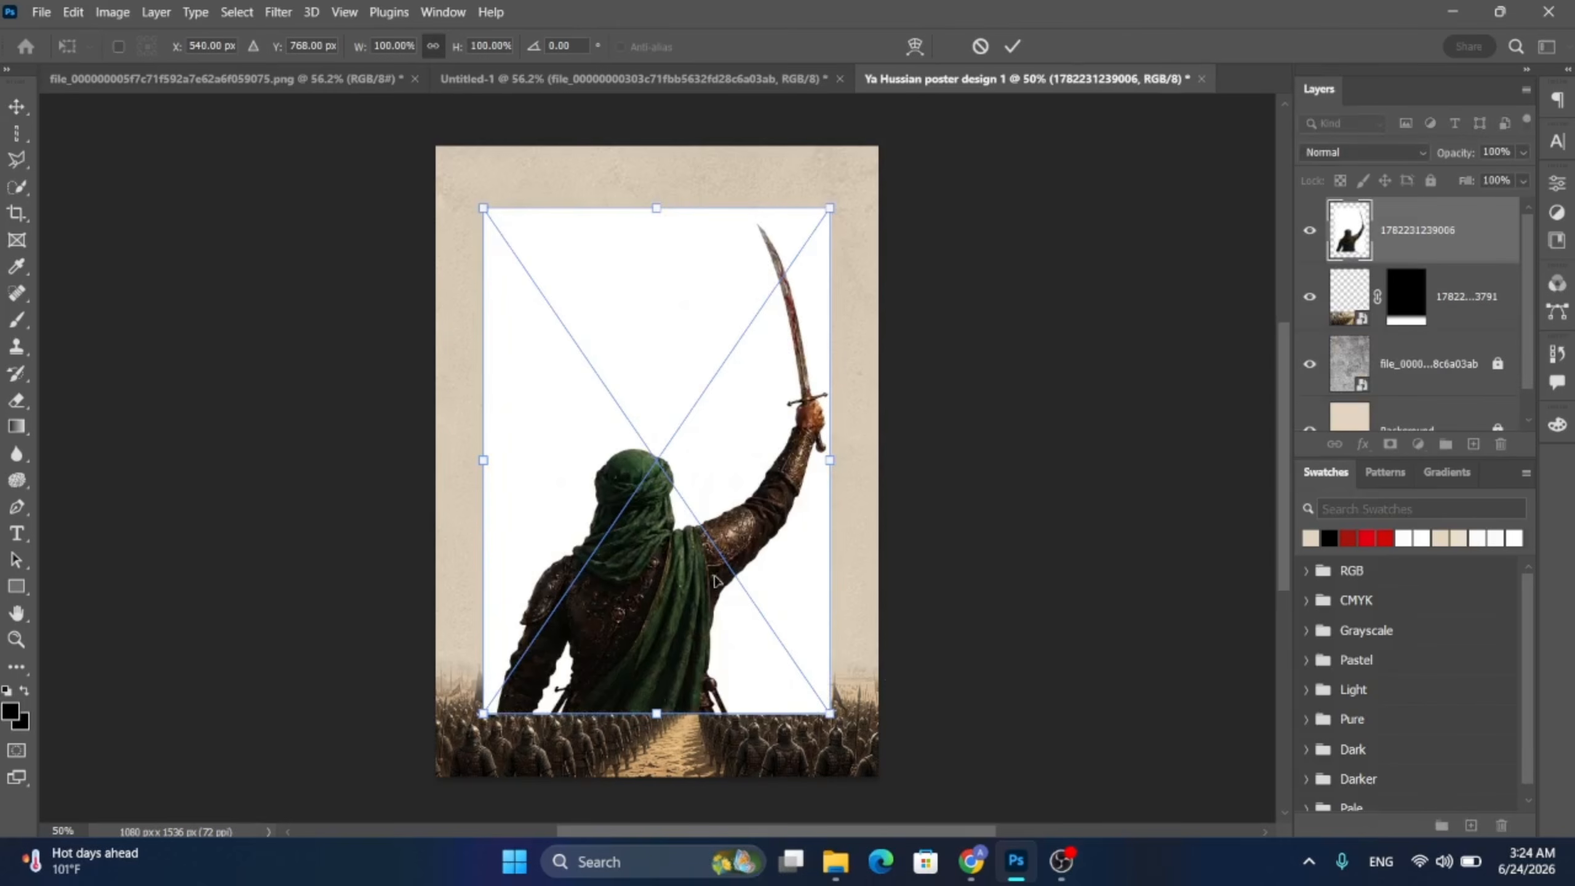
click(17, 107)
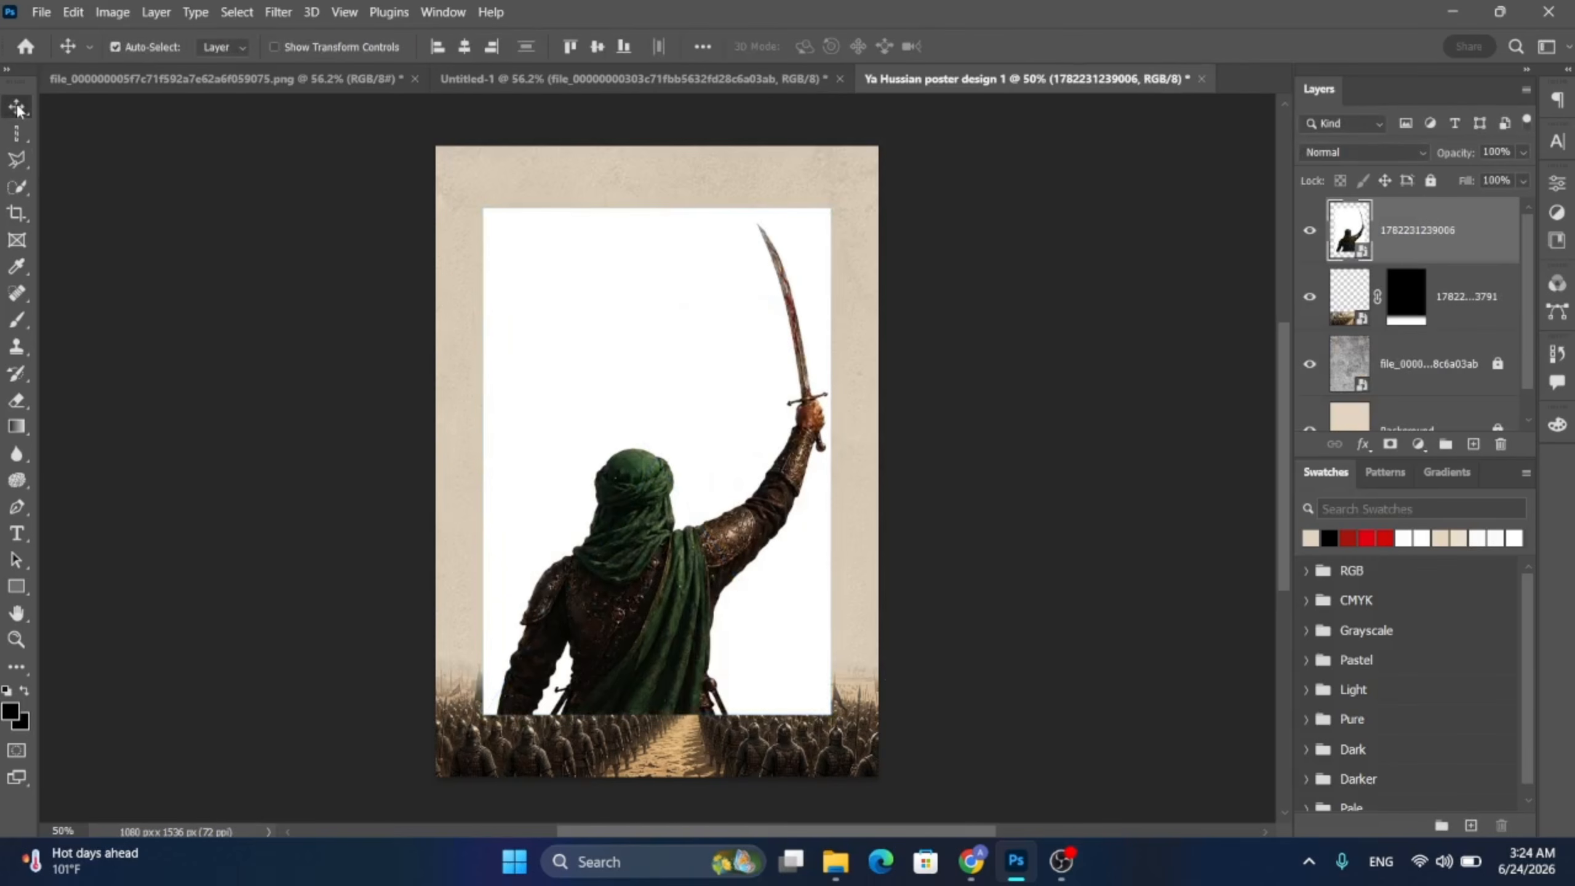
- Rasterize the warrior layer and erase its white background using the Background Eraser with white sampled and a 500 px brush
click(17, 400)
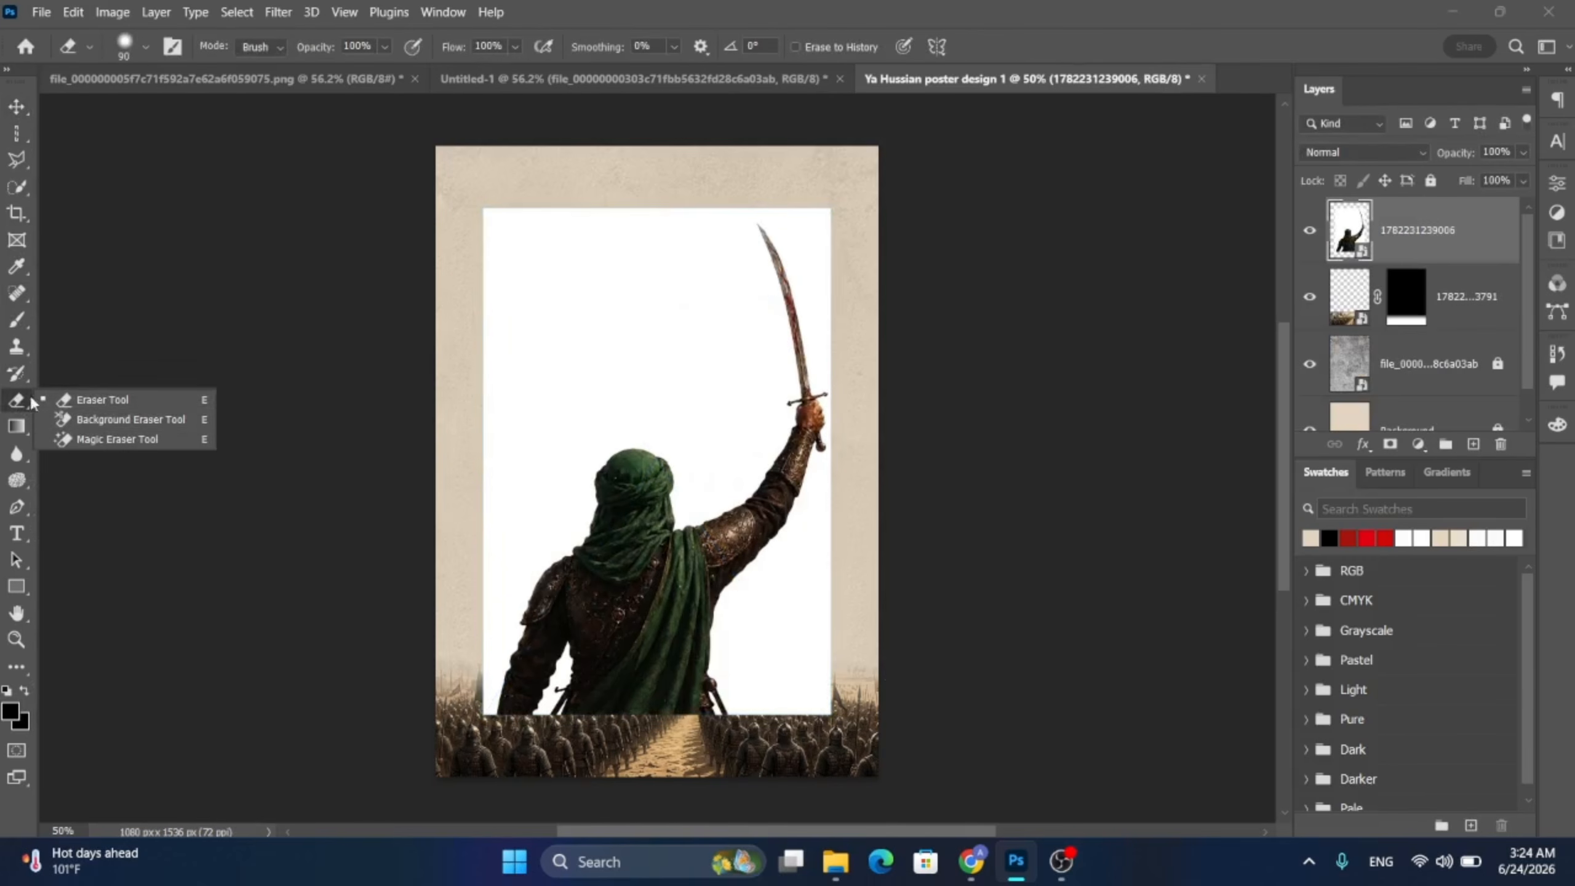
click(83, 425)
click(574, 336)
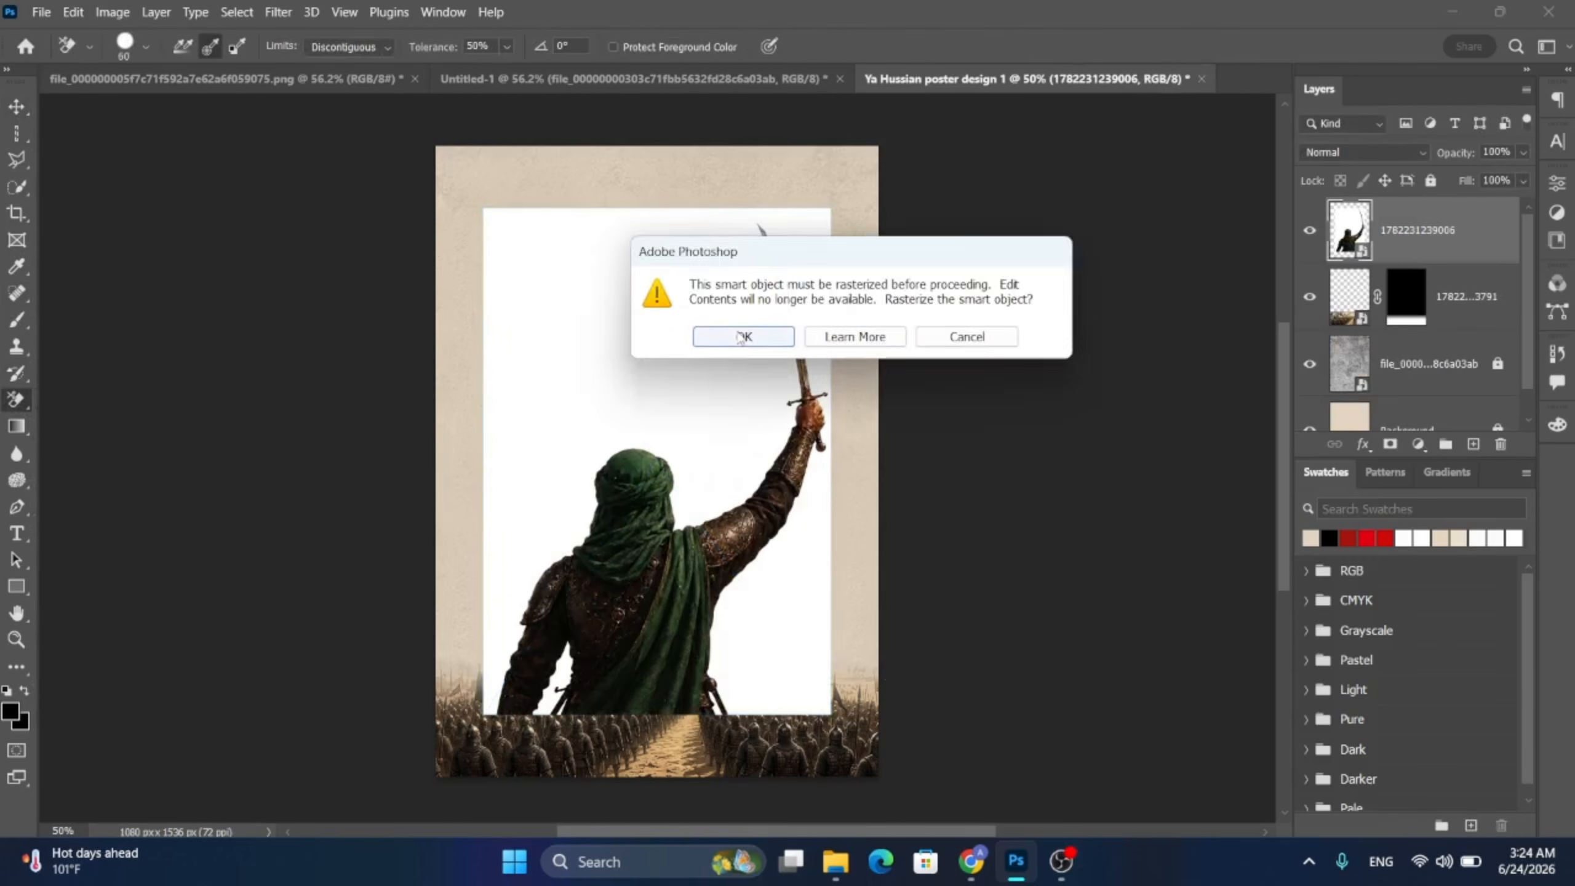
click(741, 335)
alt+click(622, 325)
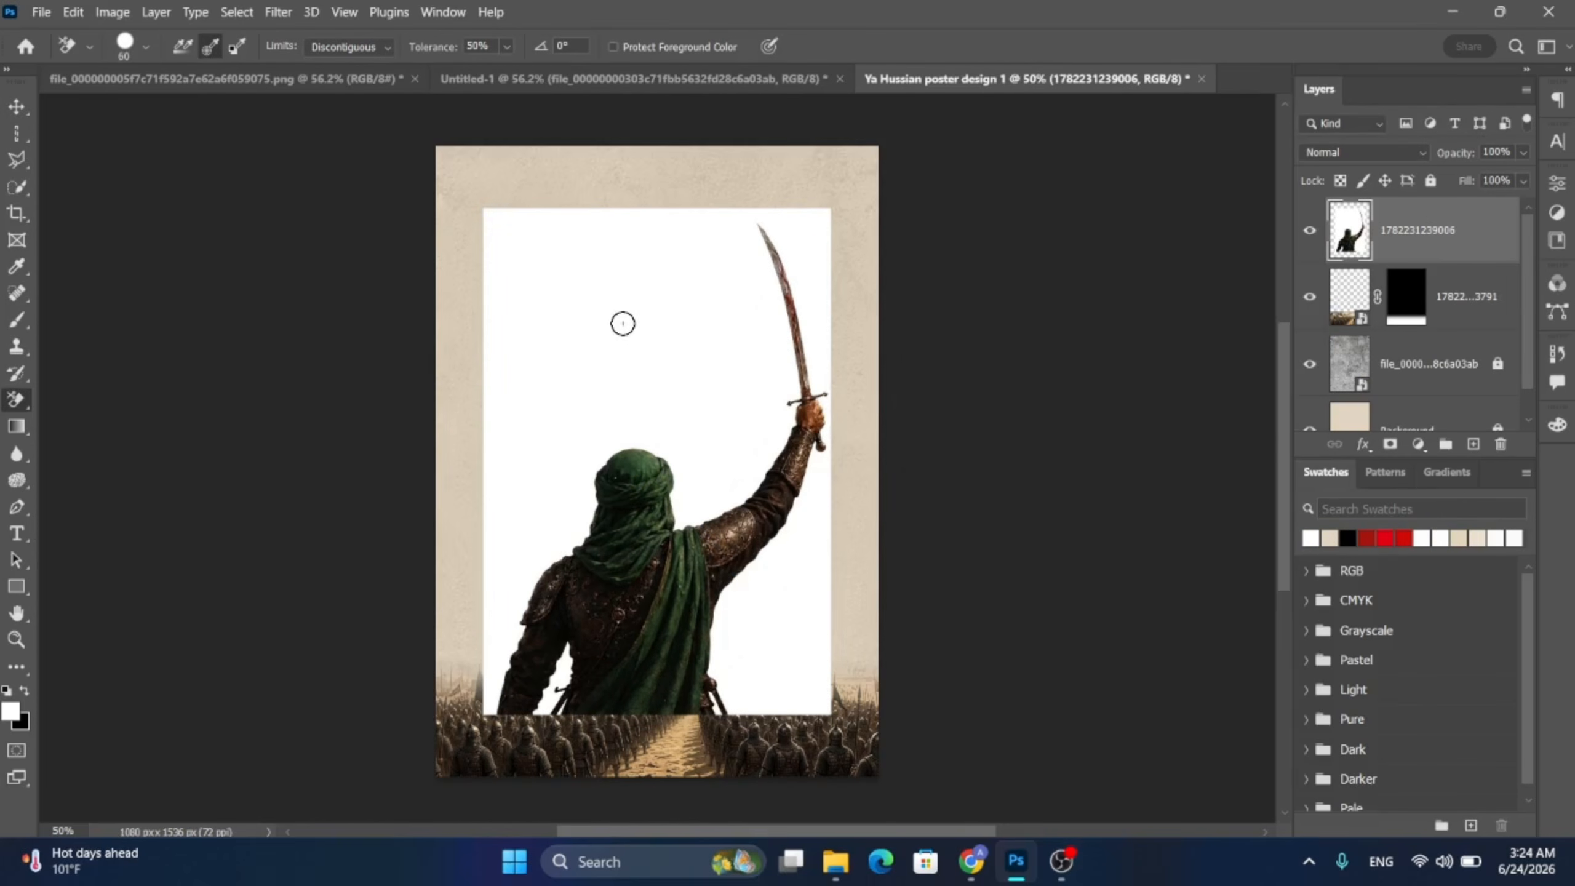
key(bracketright)
key(bracketright)
key(bracketright)
key(bracketright)
key(bracketright)
key(bracketright)
key(bracketright)
key(bracketright)
key(bracketright)
key(bracketright)
key(bracketright)
key(bracketright)
mouse_move(520, 253)
mouse_down()
mouse_move(714, 224)
mouse_move(817, 231)
mouse_move(833, 303)
mouse_move(483, 375)
mouse_move(554, 452)
mouse_move(890, 440)
mouse_move(869, 502)
mouse_move(561, 563)
mouse_move(461, 604)
mouse_move(601, 655)
mouse_move(837, 651)
mouse_up()
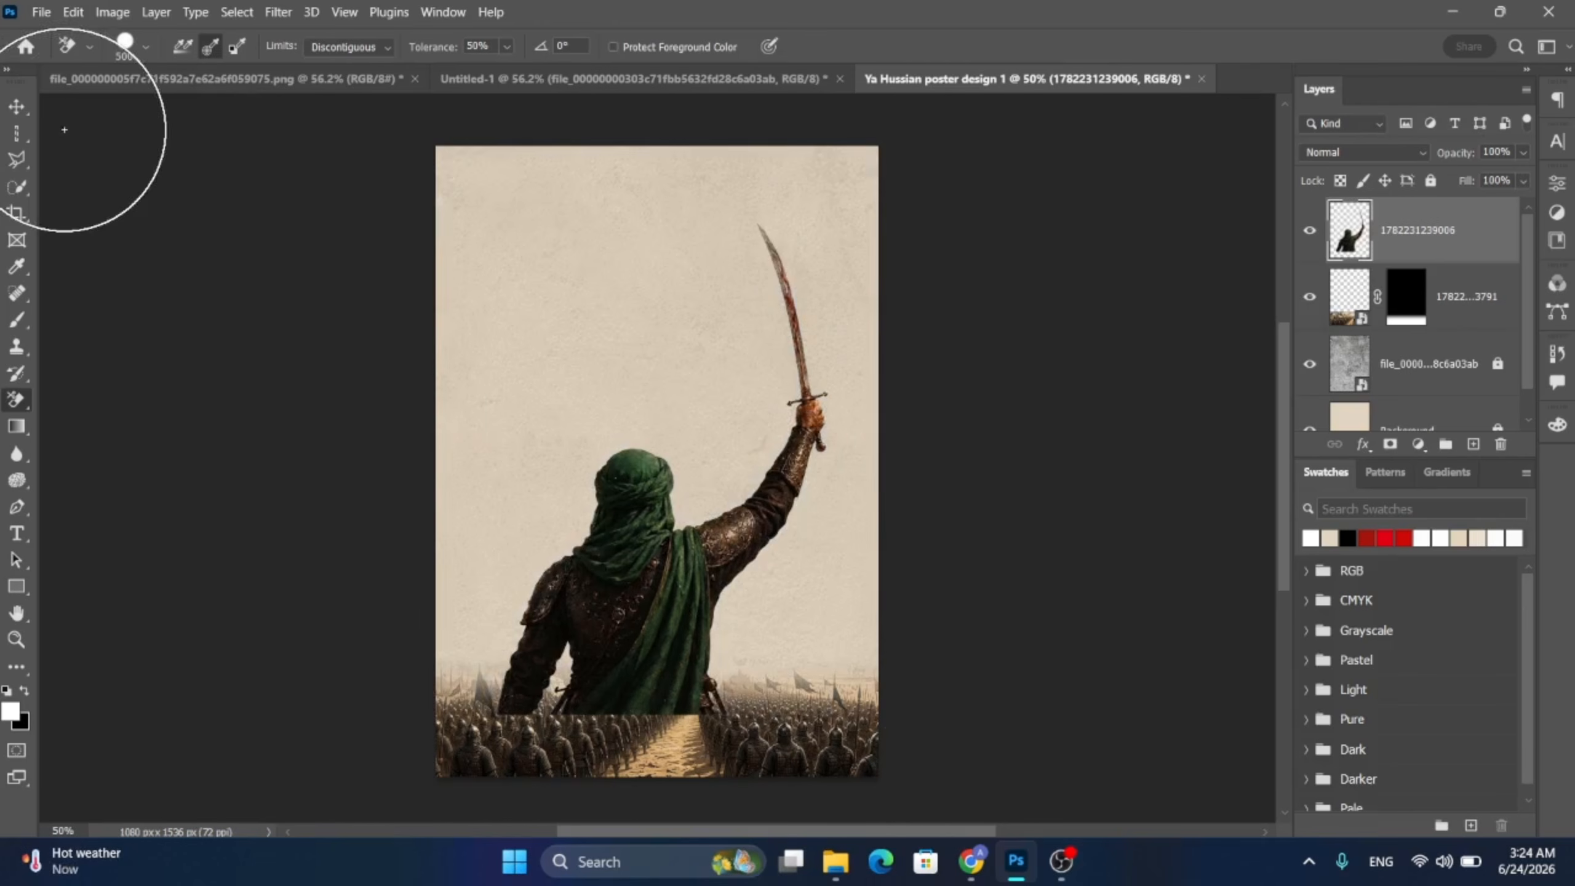
- Move the warrior down to the poster's bottom edge, enlarge him slightly, and shift him a little to the right
click(16, 106)
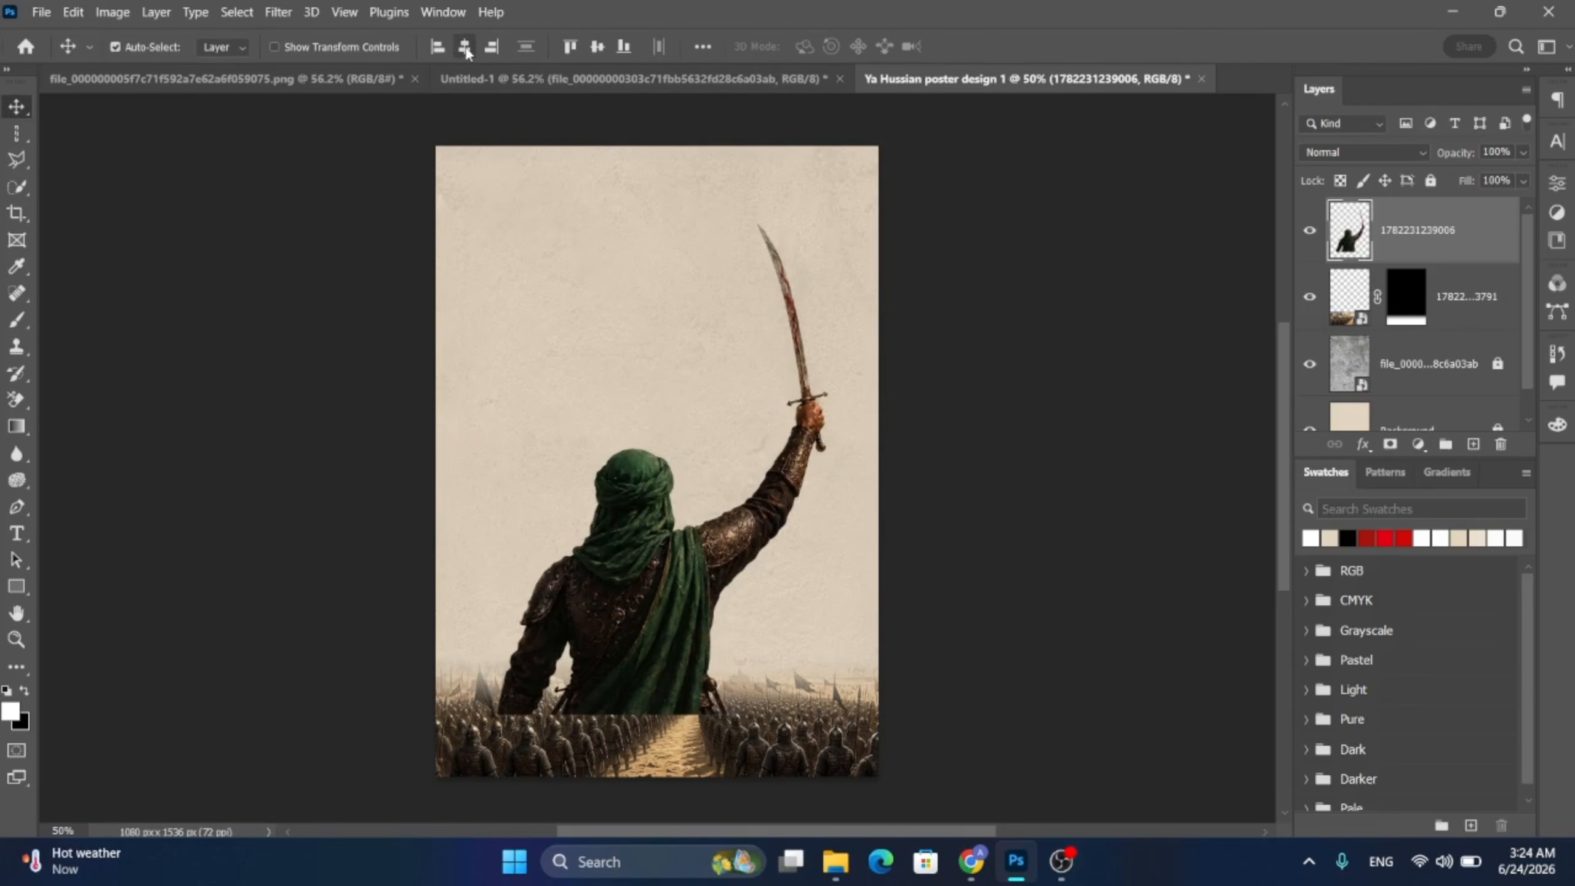
drag(682, 562, 680, 623)
key(ctrl+t)
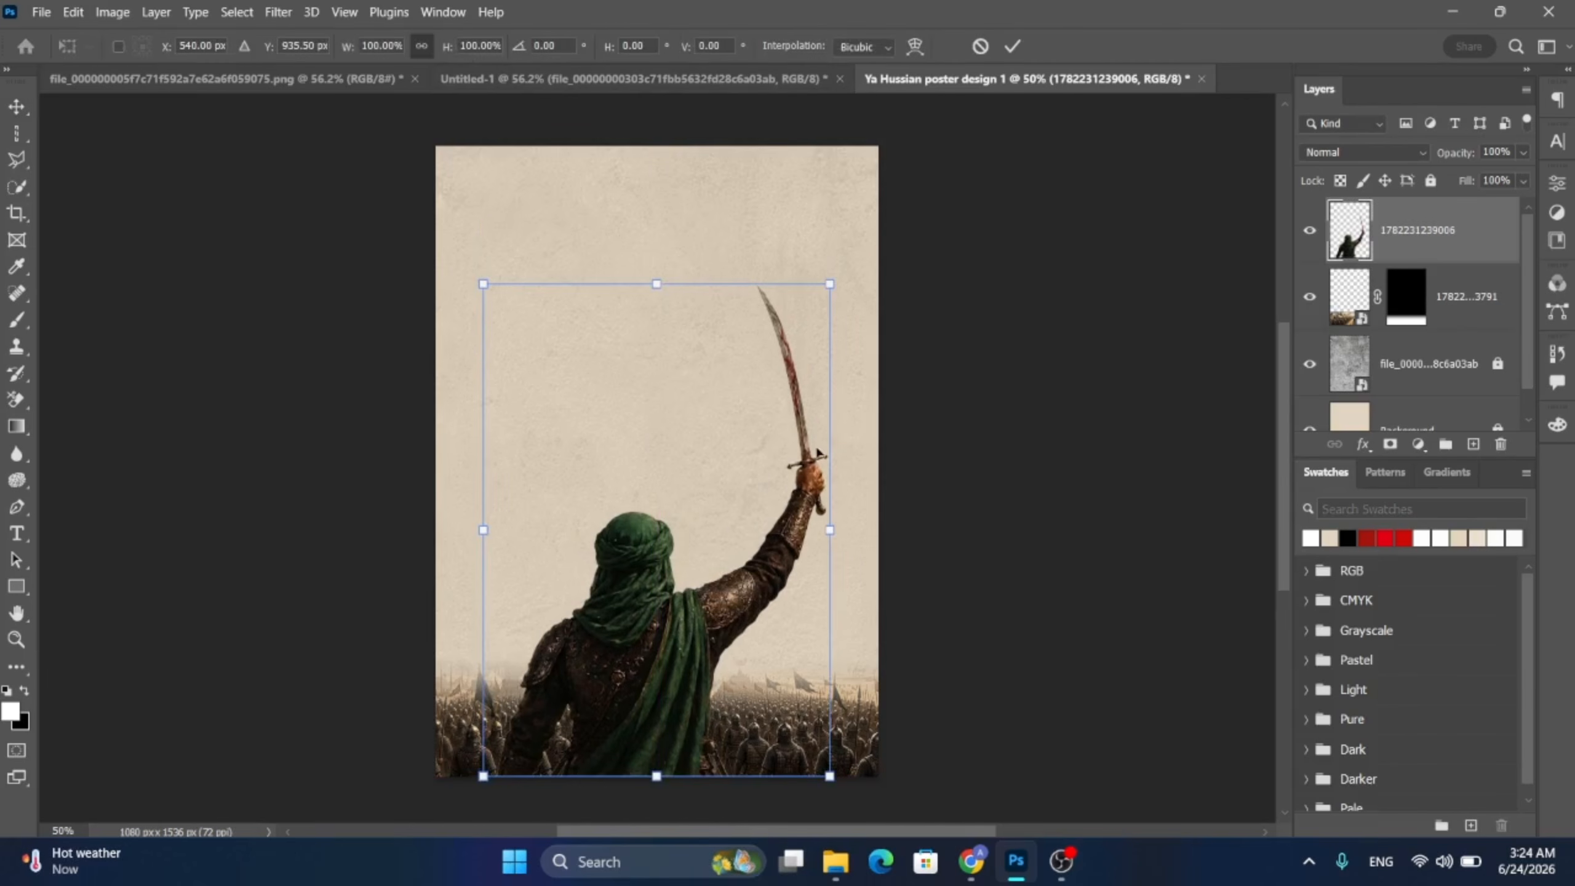
drag(837, 277, 859, 245)
key(Return)
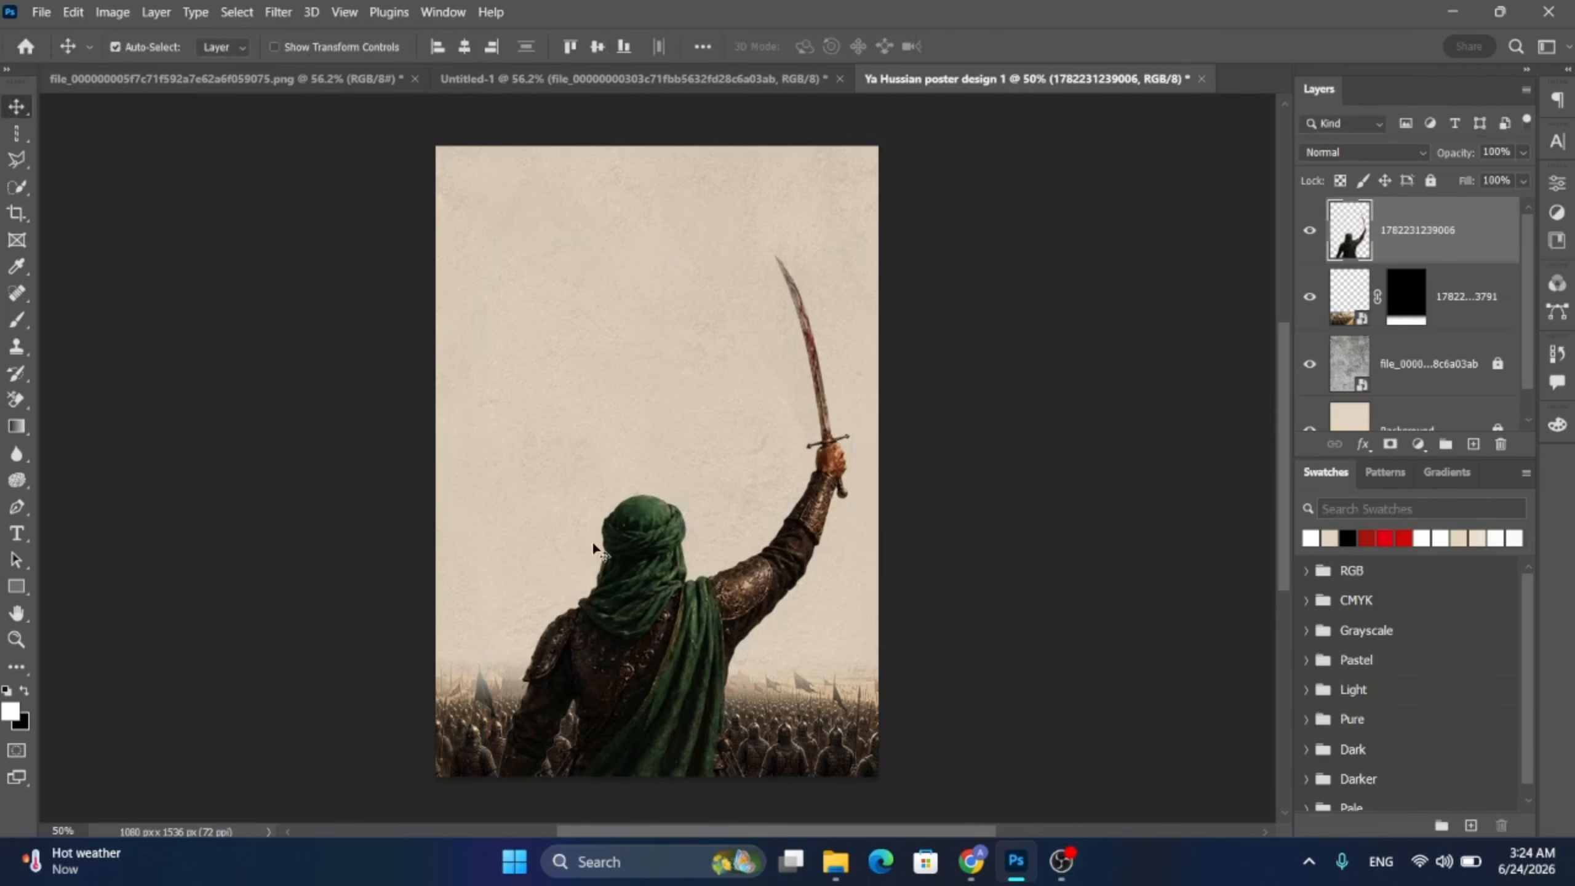
drag(592, 540, 619, 483)
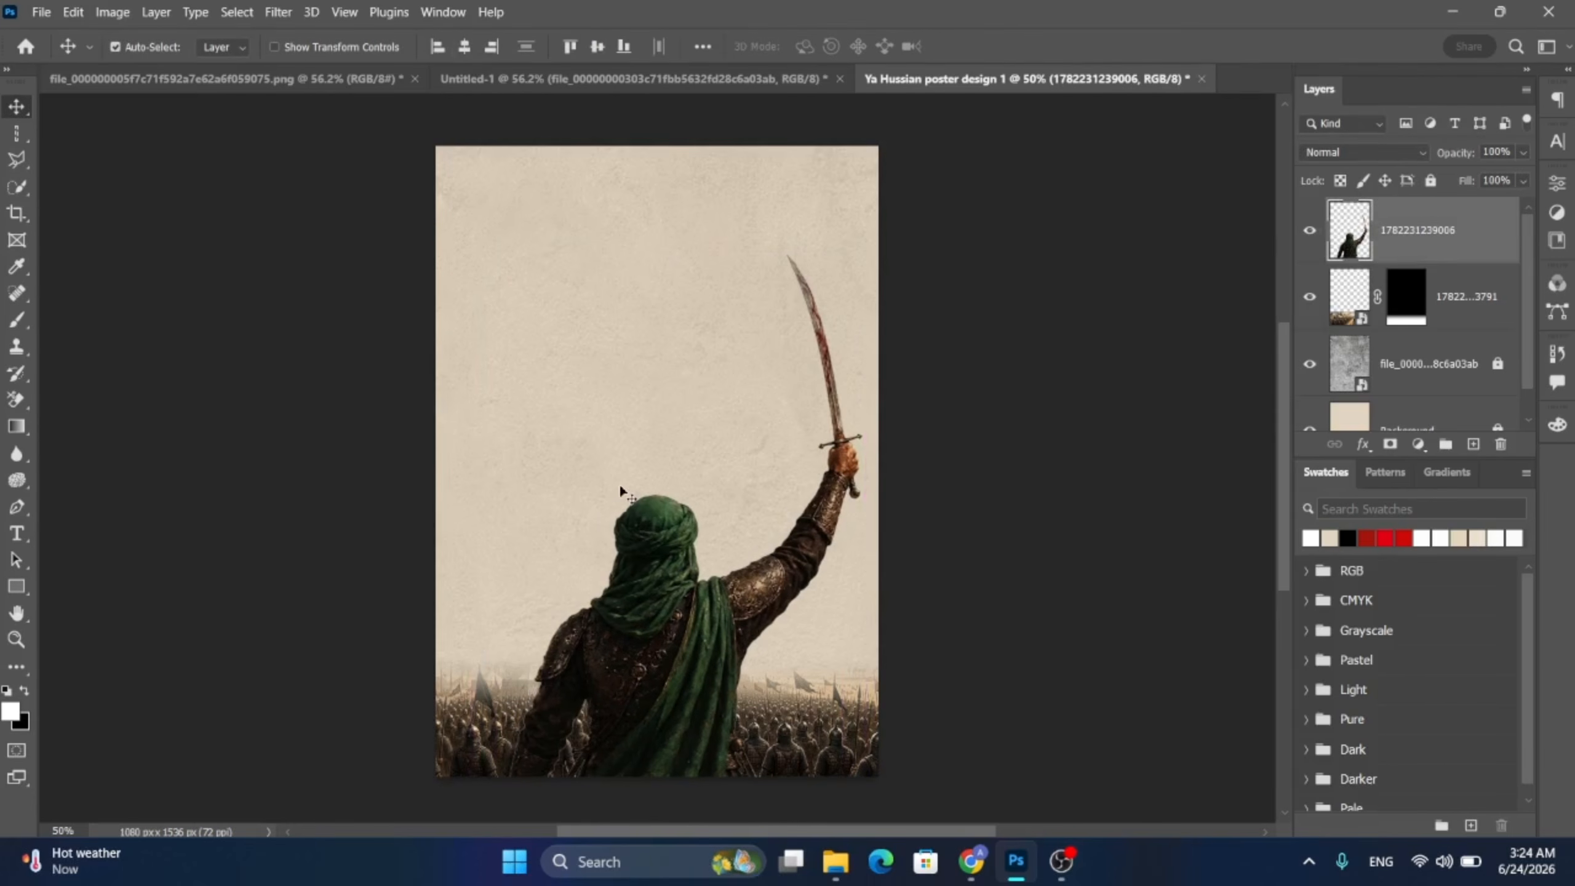
- Brighten the warrior layer with the Camera Raw Filter by setting Exposure to +0.80
click(270, 7)
click(307, 155)
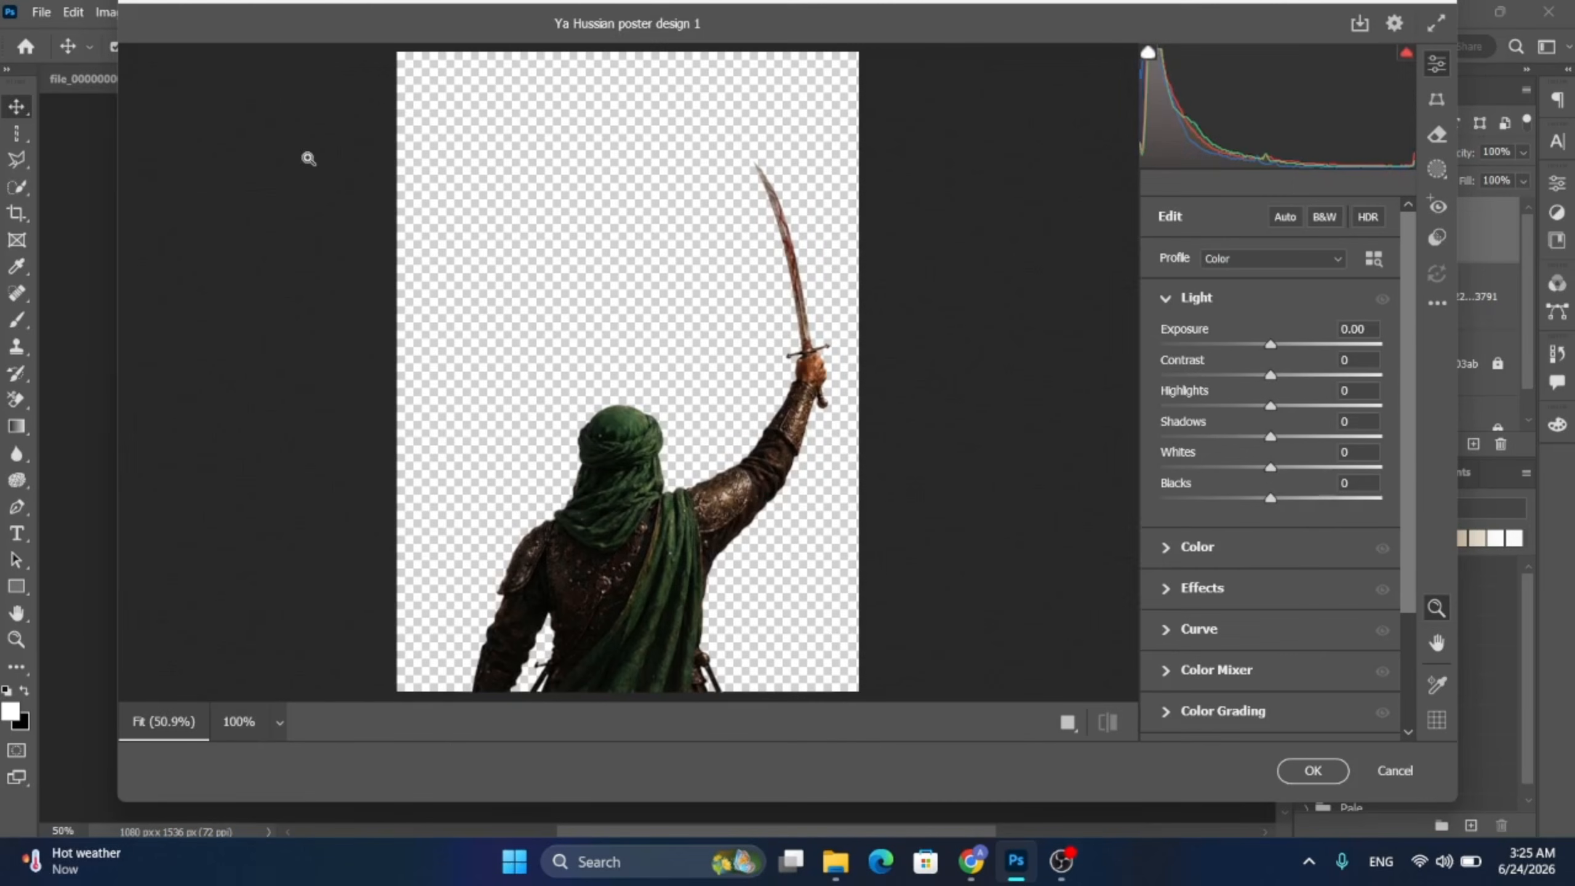
drag(1273, 357, 1287, 355)
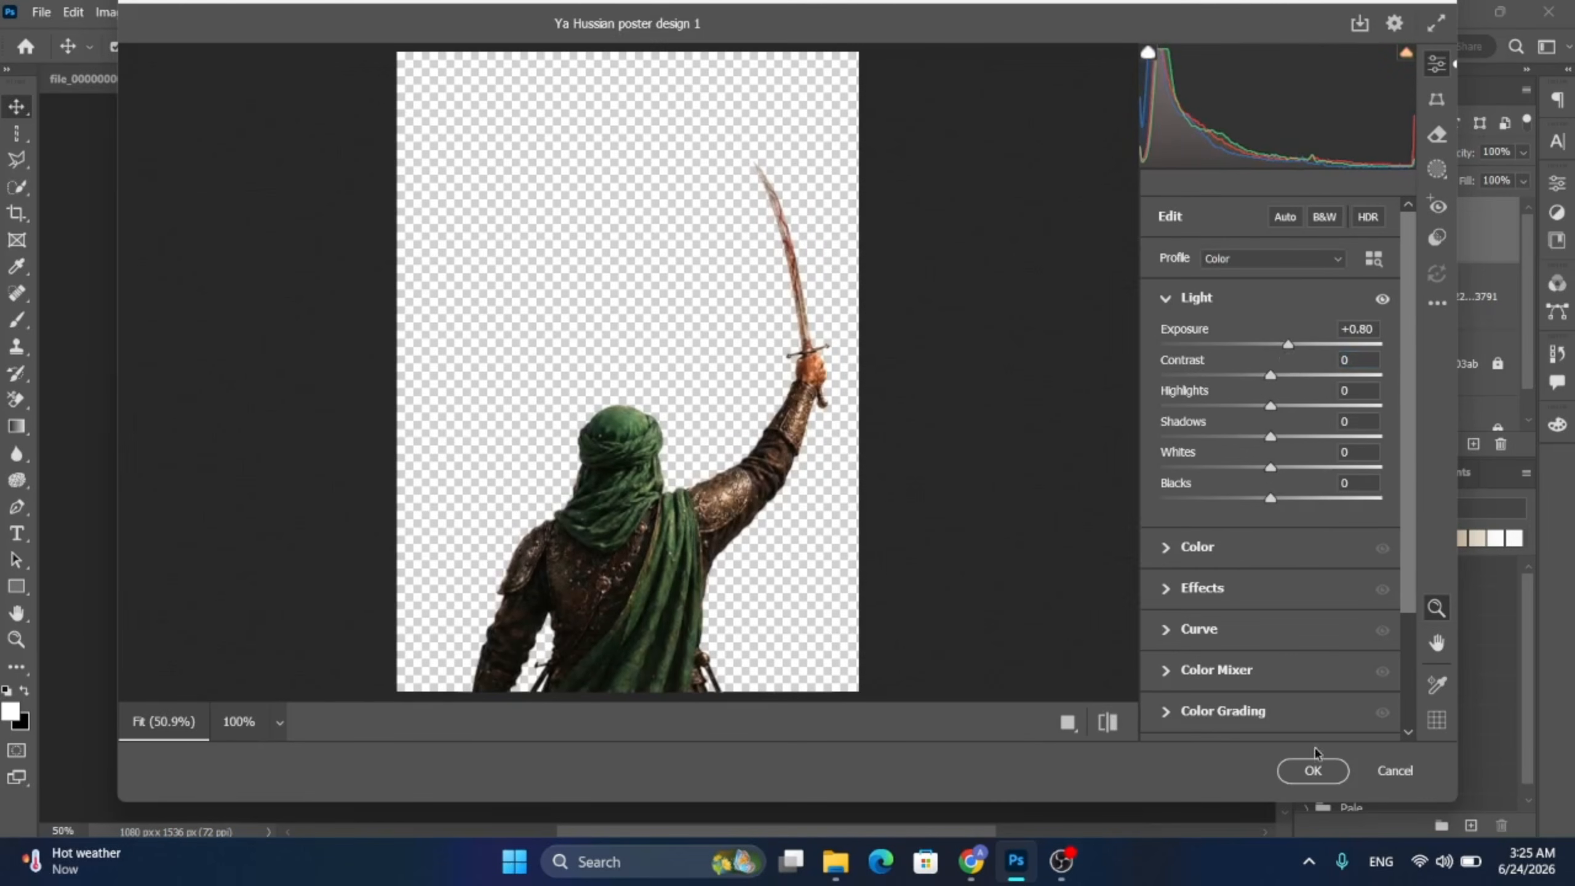
click(1310, 768)
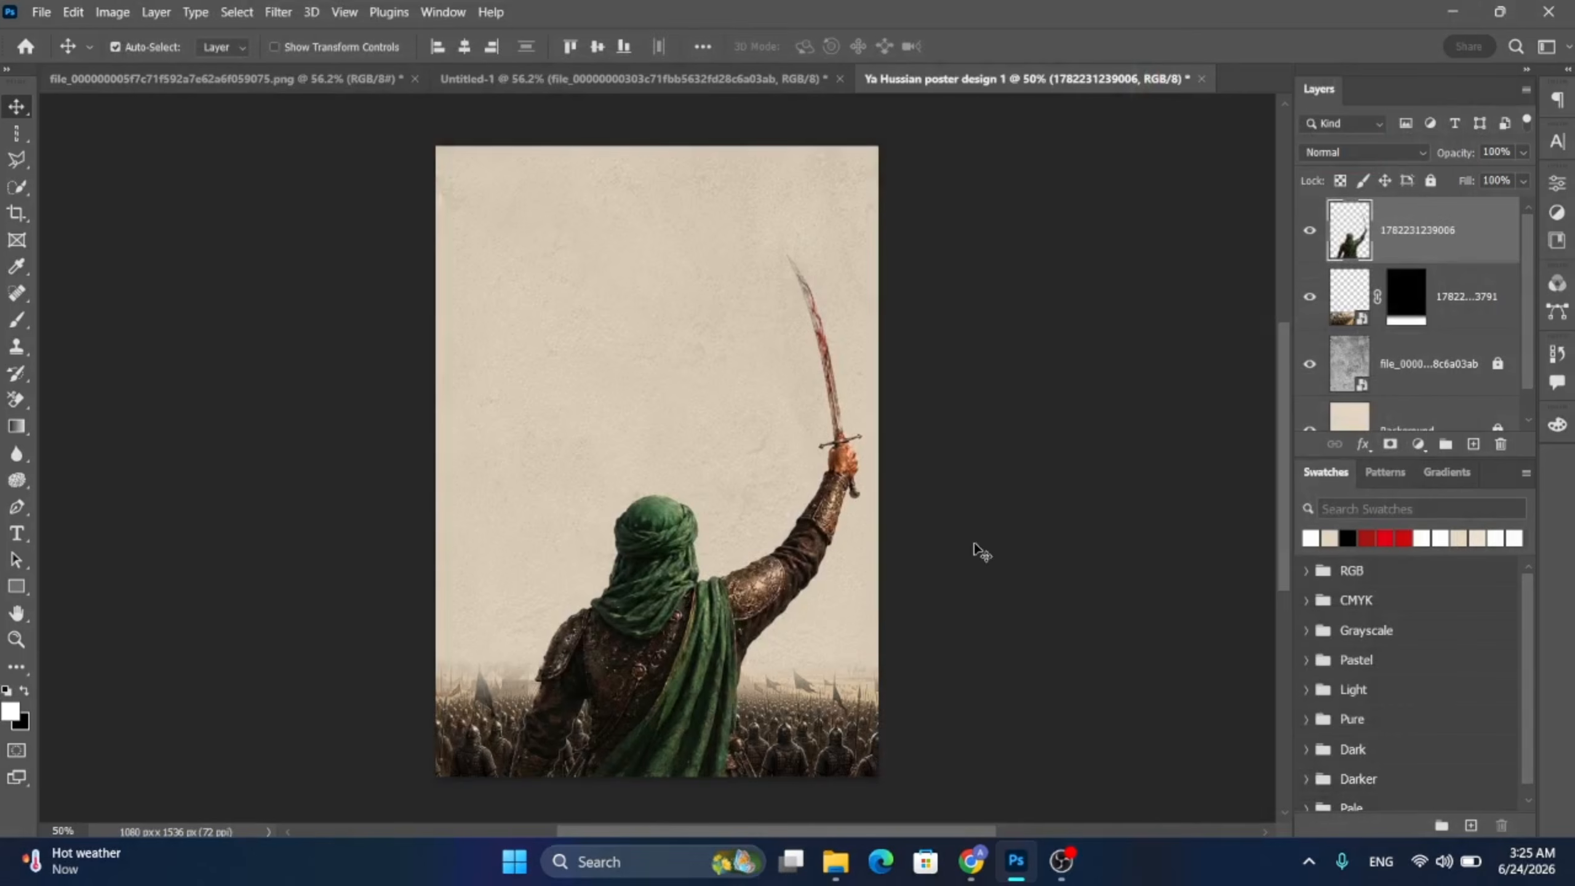
click(973, 542)
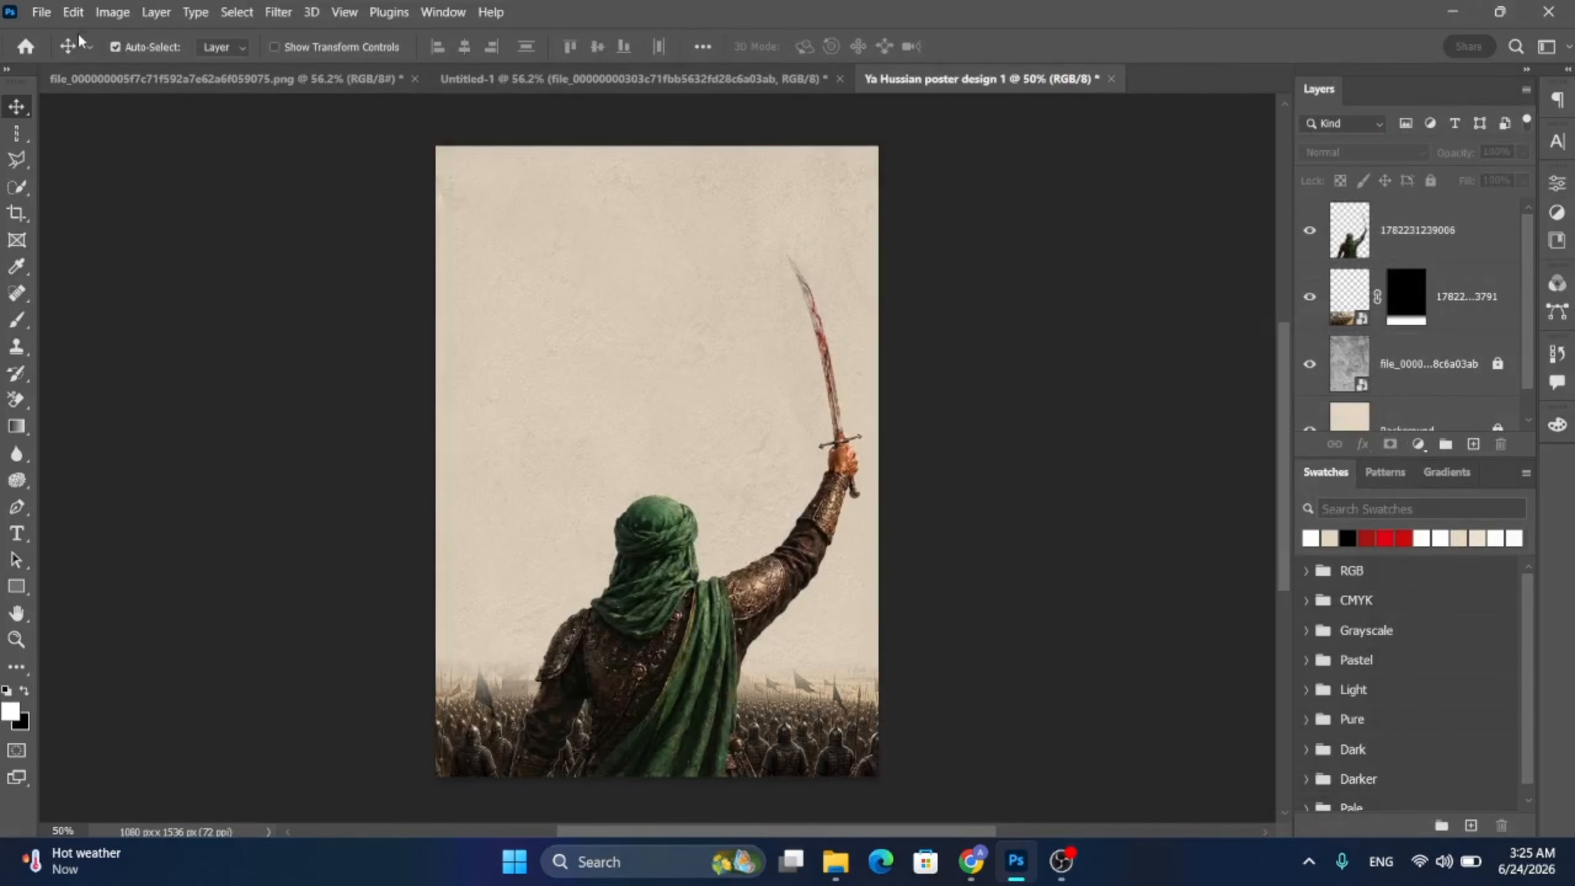
- Place the red flag image file_000000002f8071f589bd1d06f609938c as an embedded object and scale it to about 76%
click(42, 8)
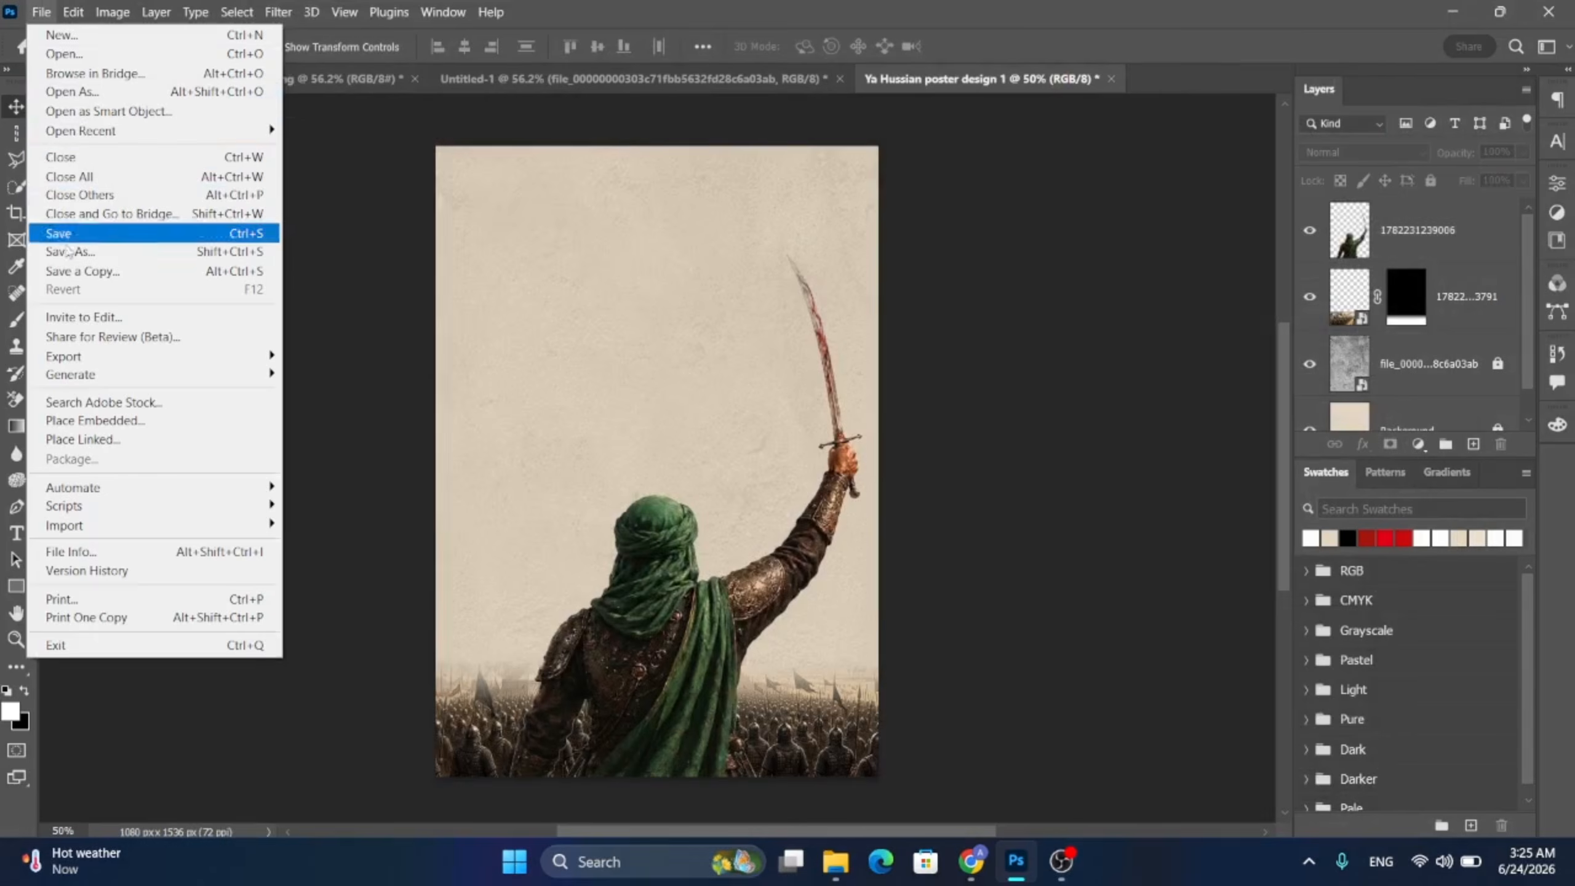
click(90, 422)
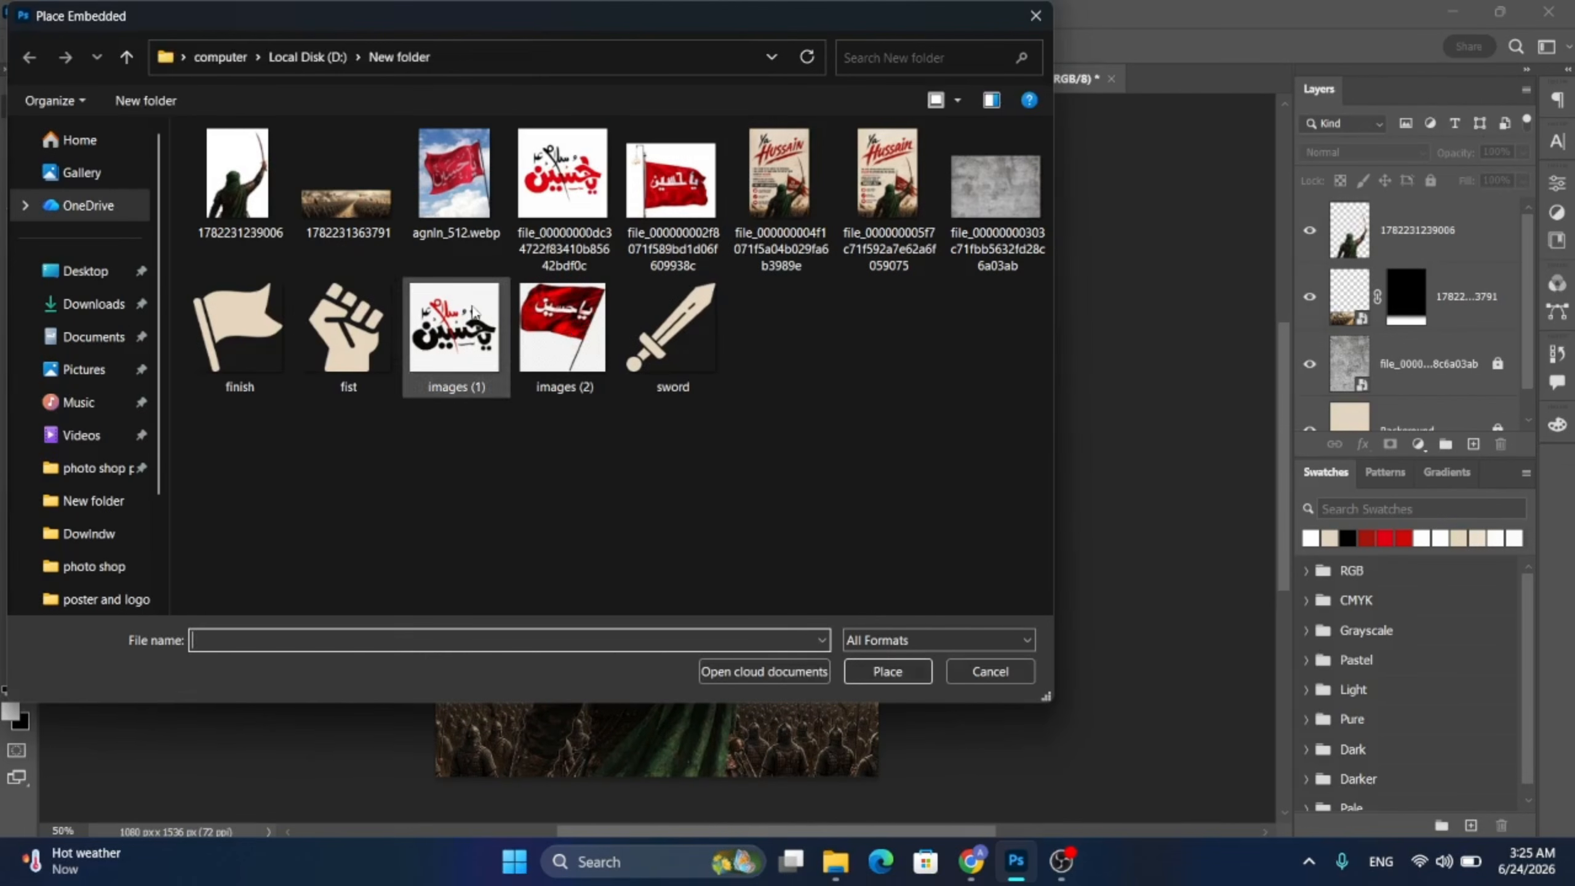
click(688, 195)
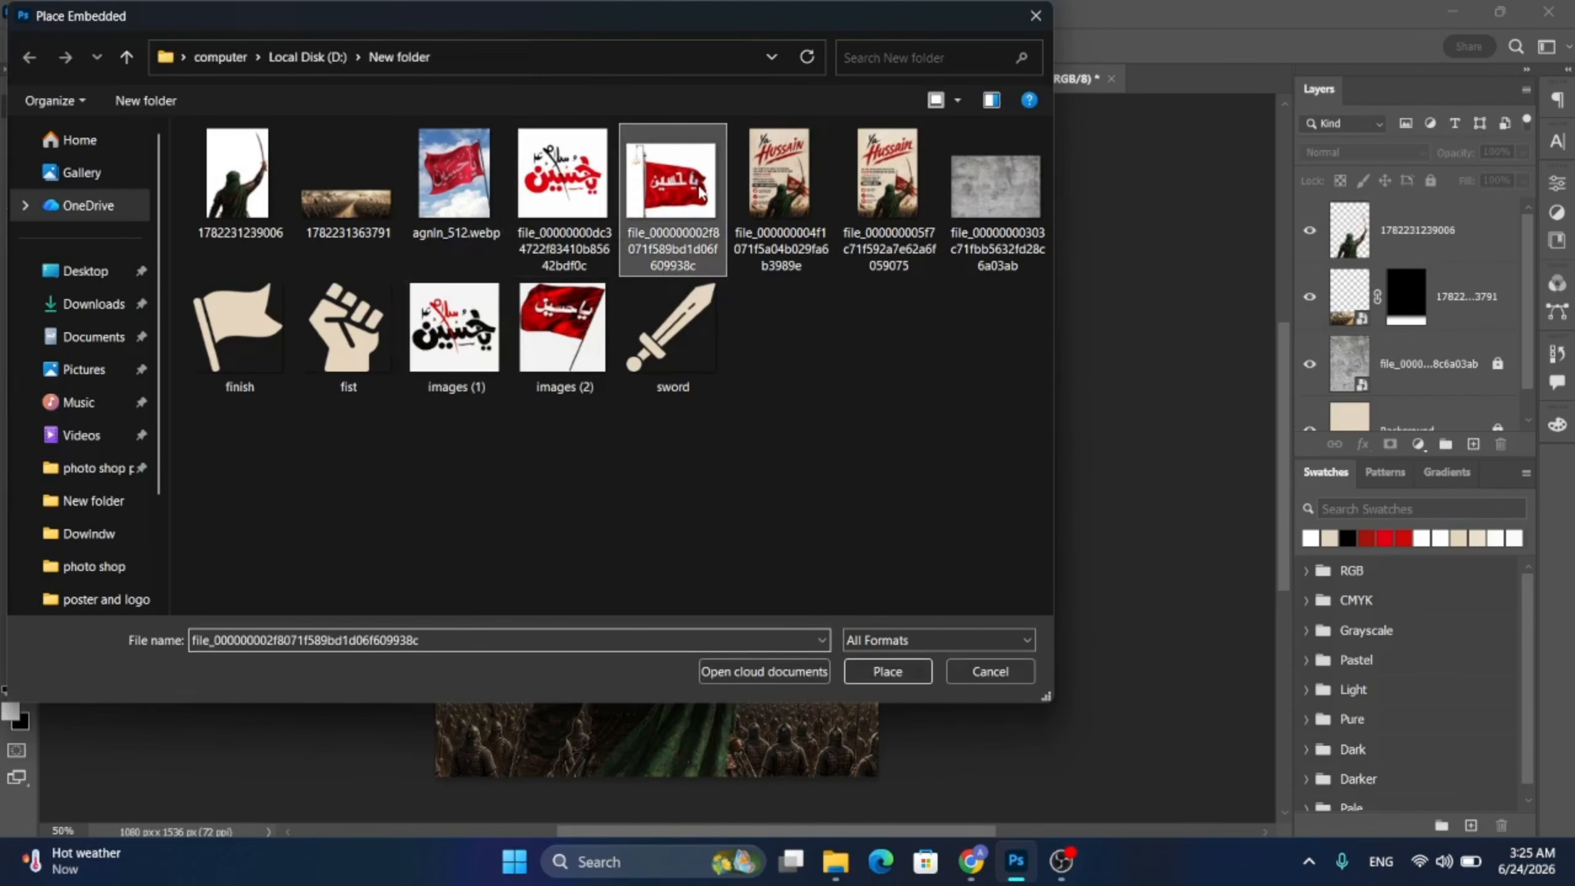
click(902, 673)
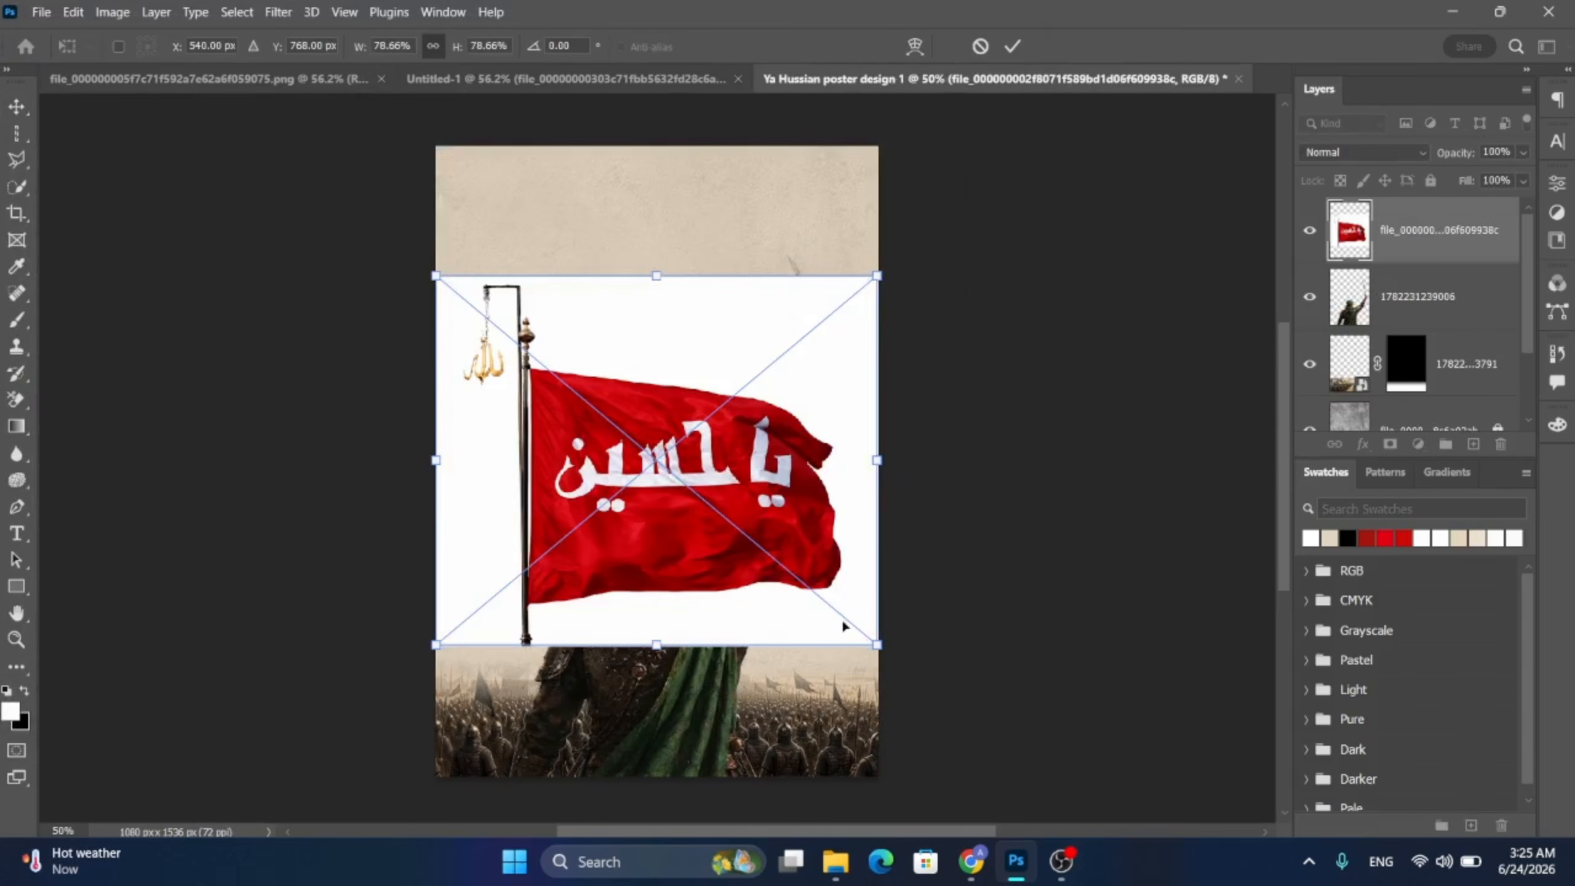
drag(889, 647, 883, 642)
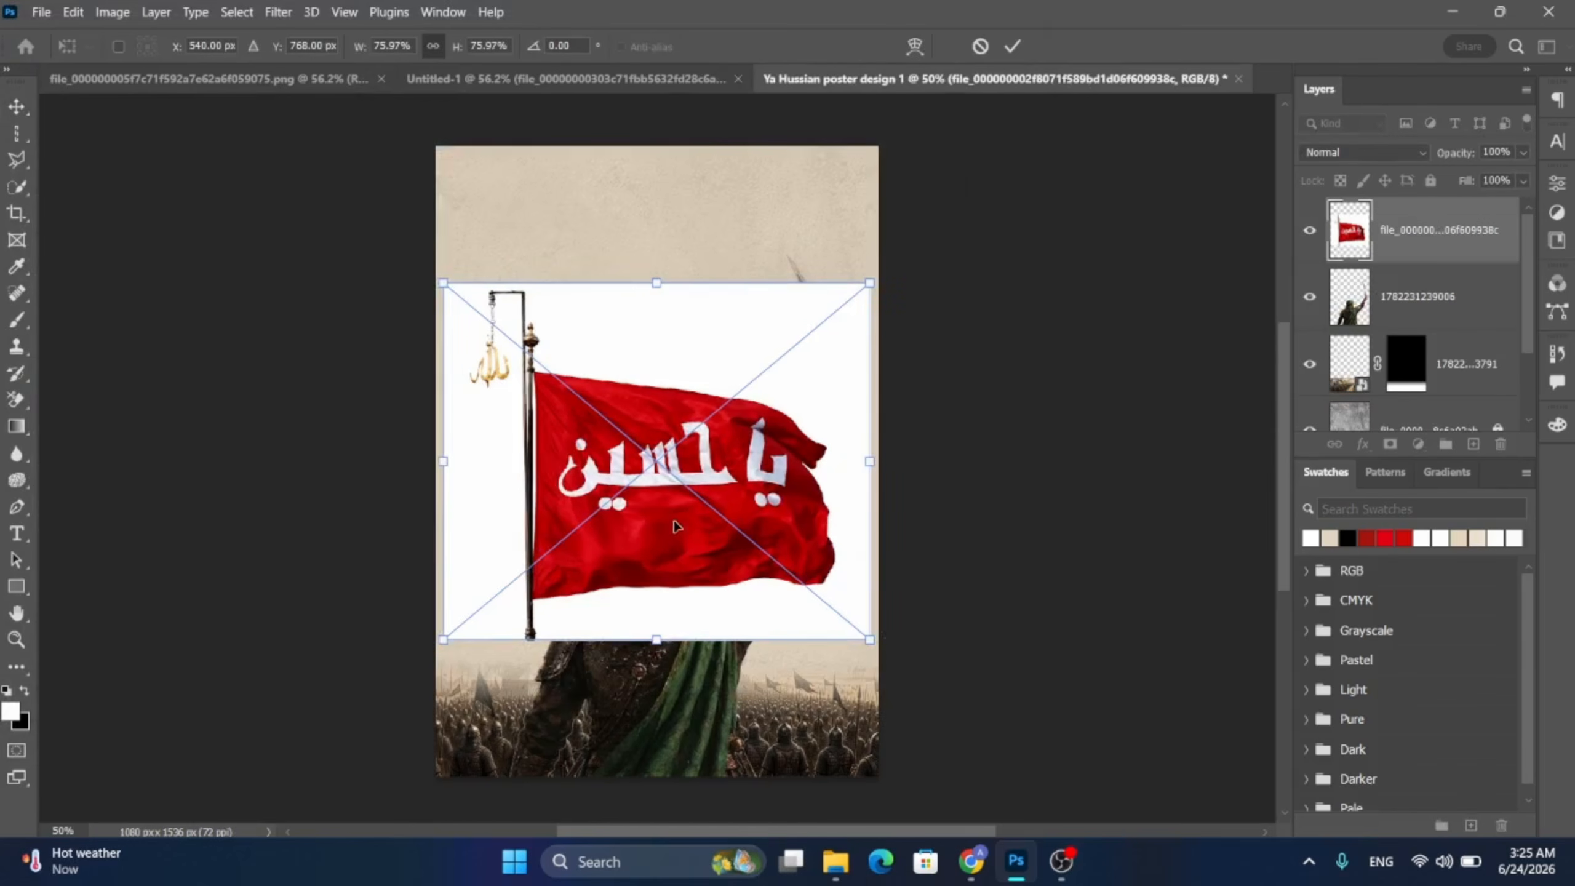
click(17, 105)
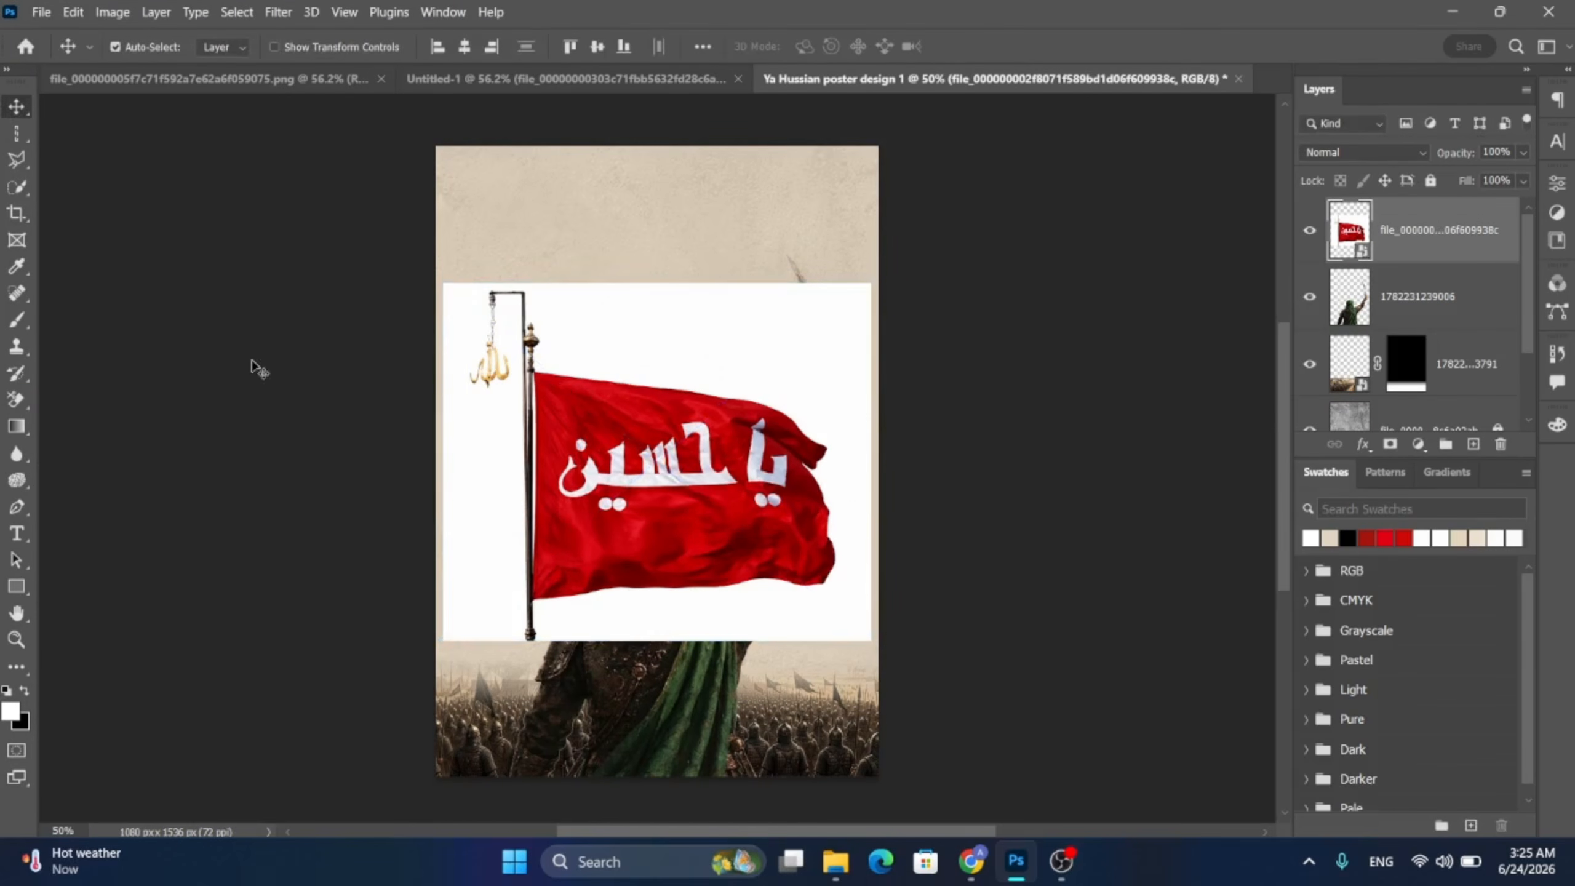
- Rasterize the flag layer and erase its white background using the Background Eraser with Discontiguous limits, white sampled and a 300 px brush
click(17, 399)
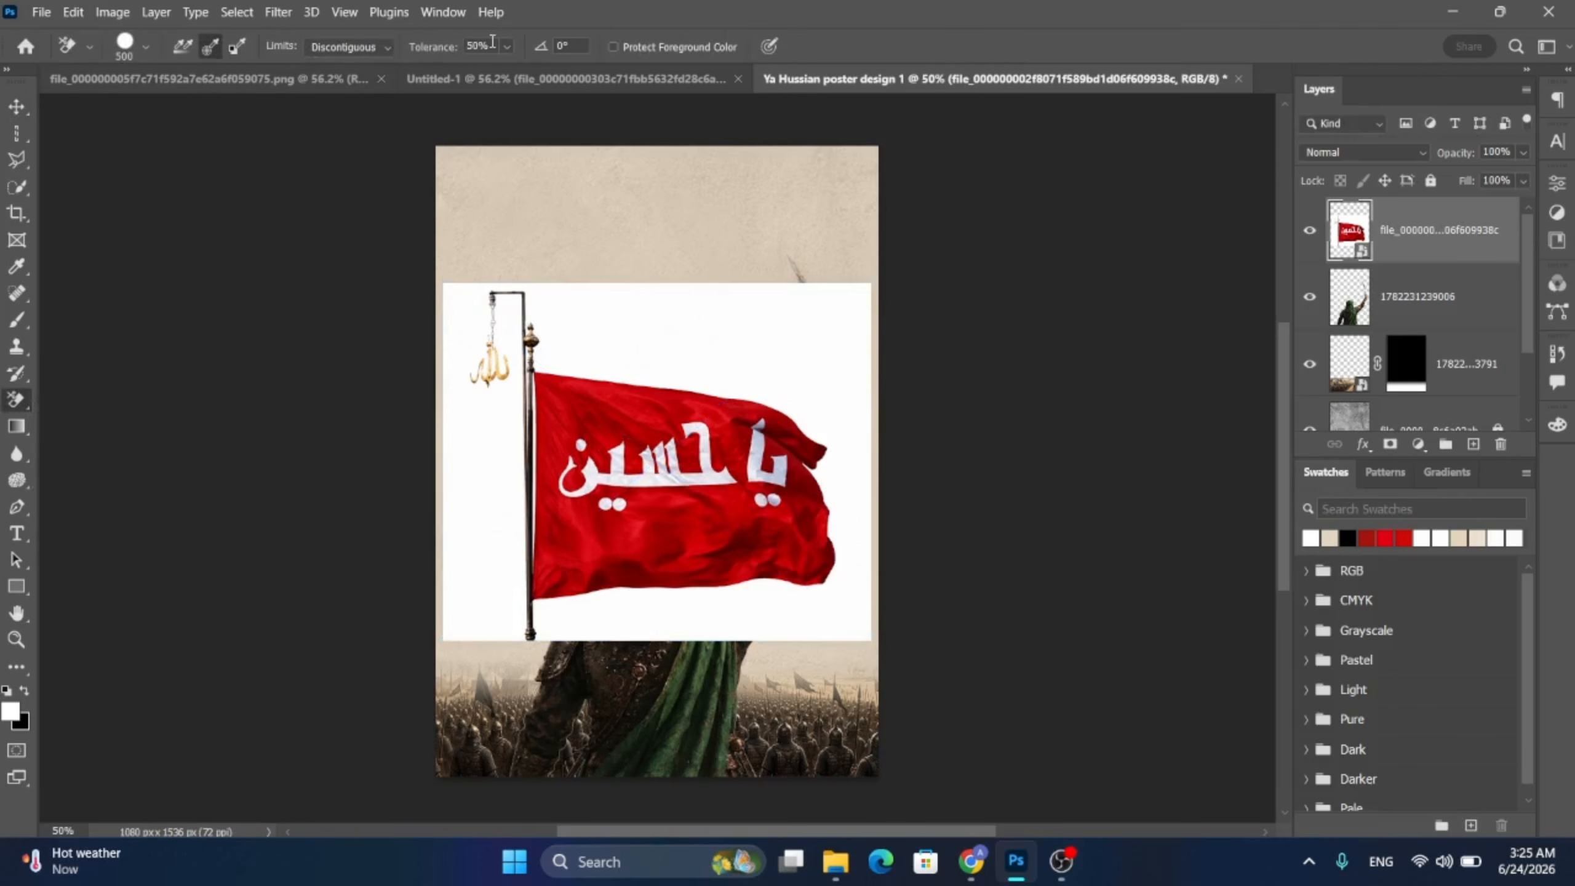
click(388, 47)
click(371, 62)
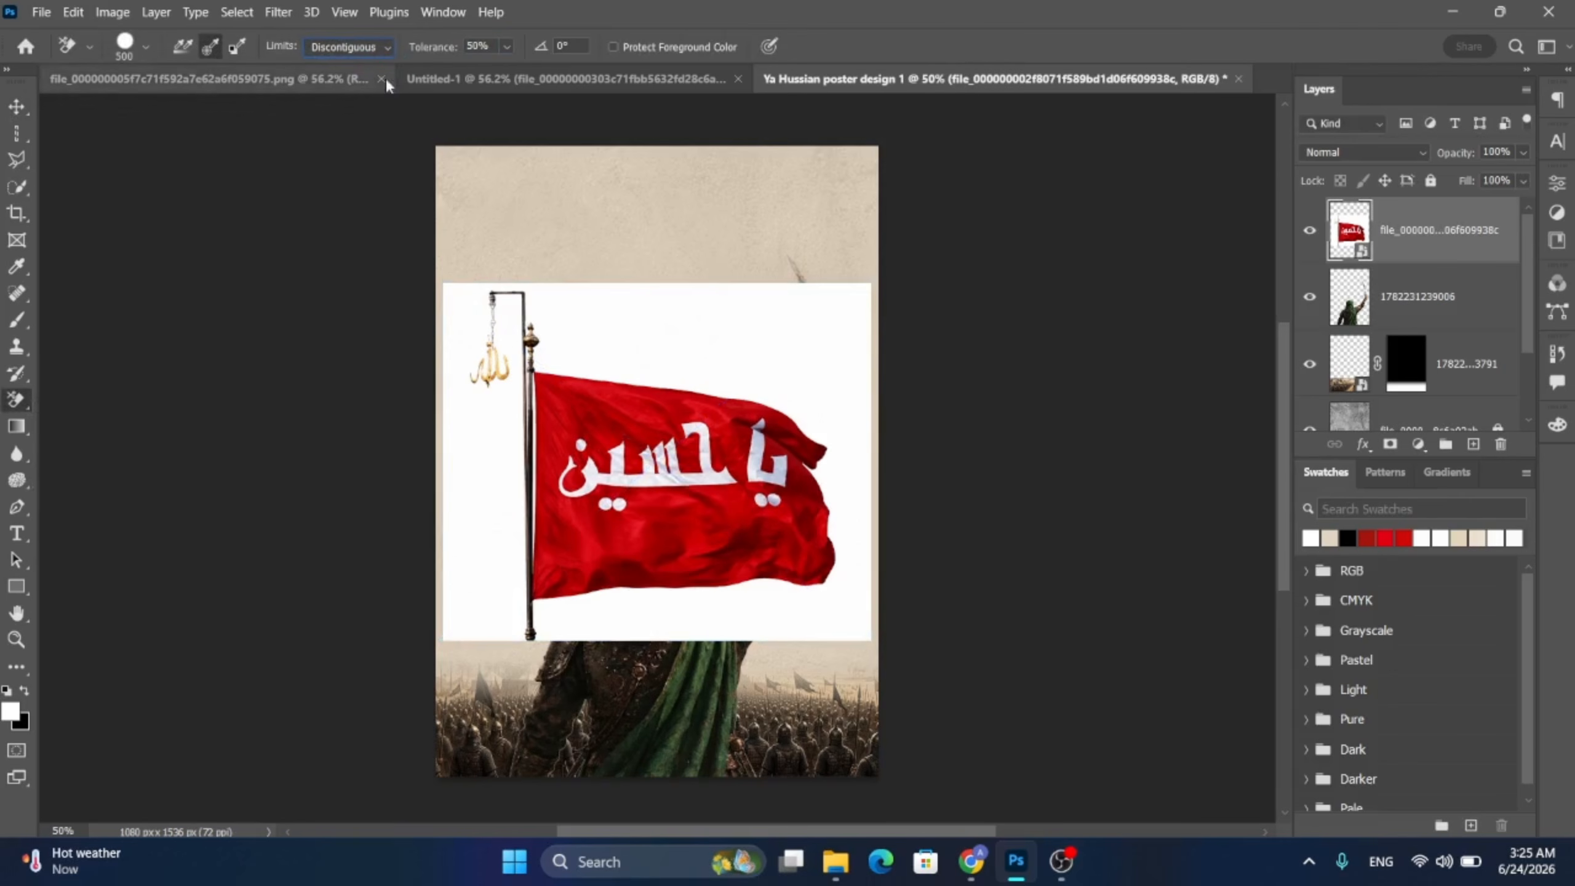
click(738, 296)
click(744, 336)
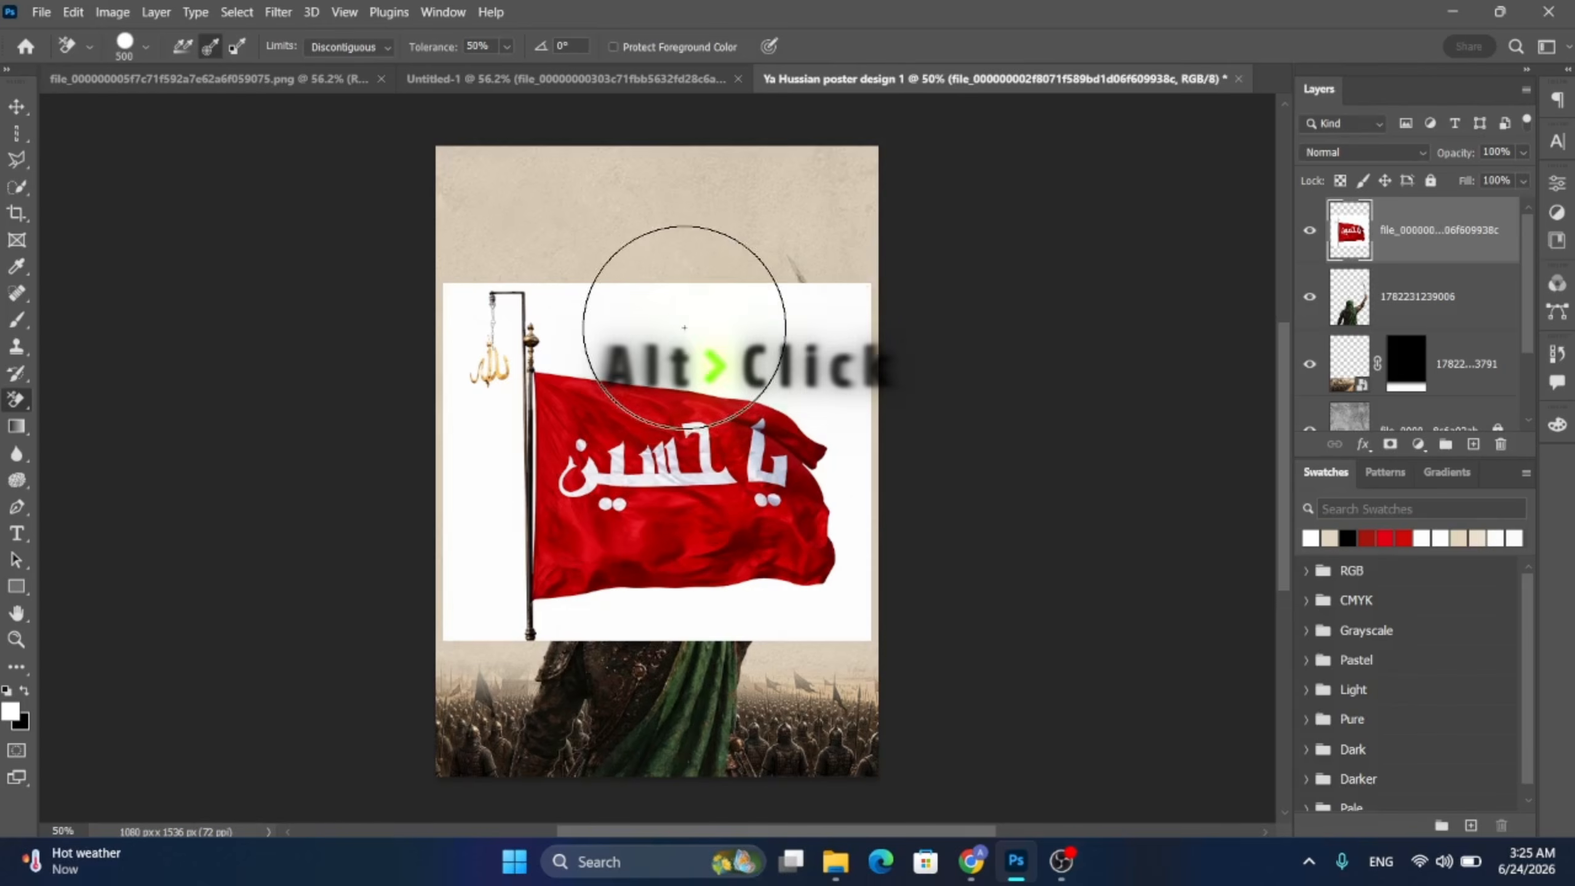
alt+click(675, 312)
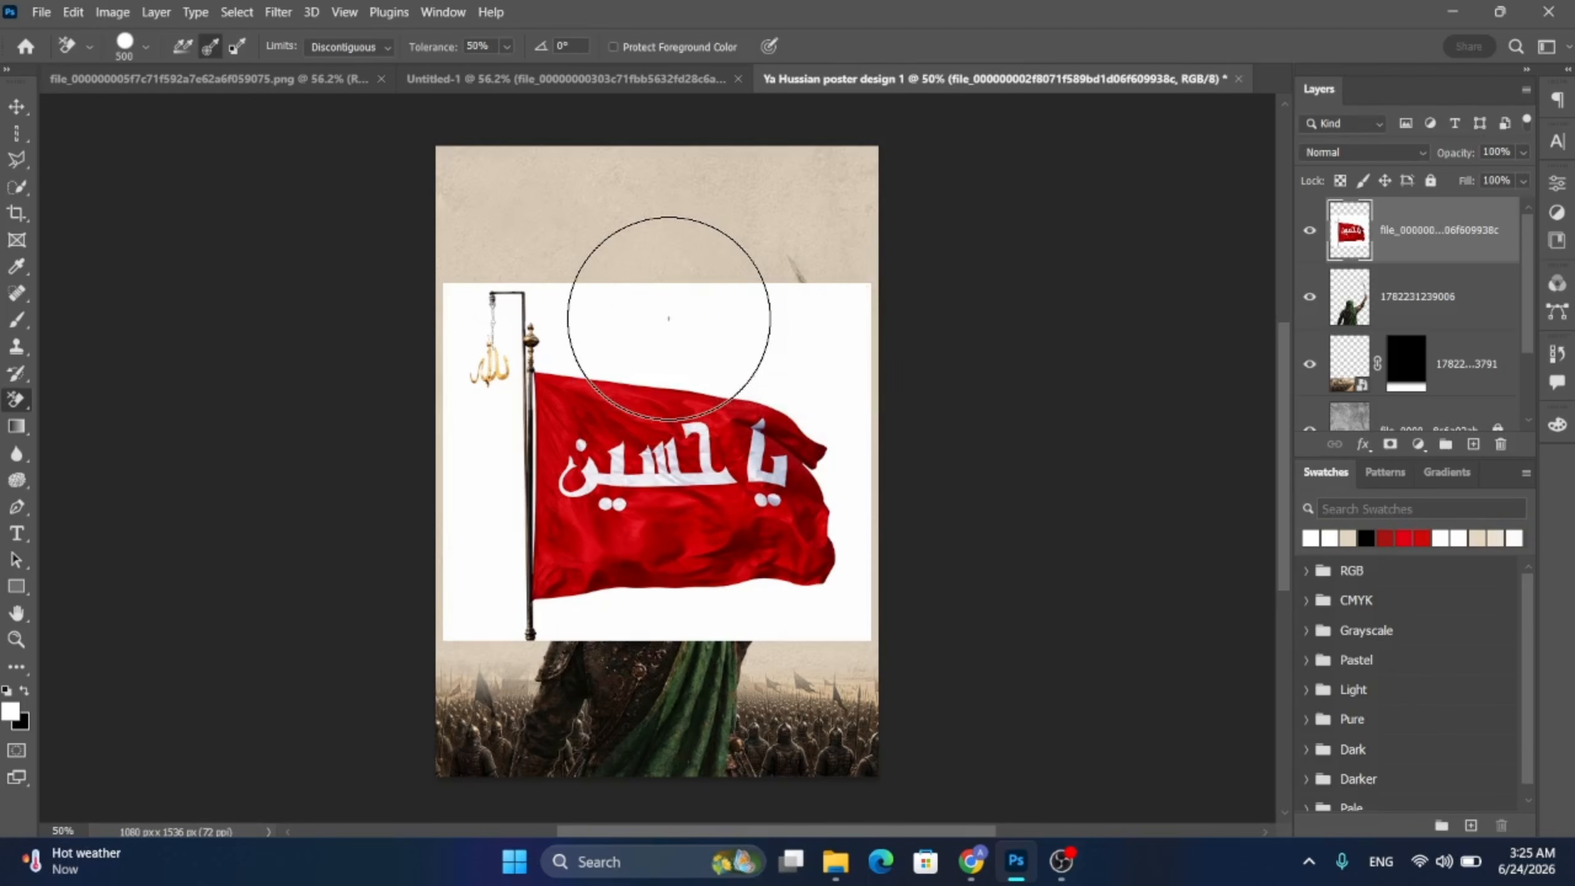
key(bracketleft)
key(bracketleft)
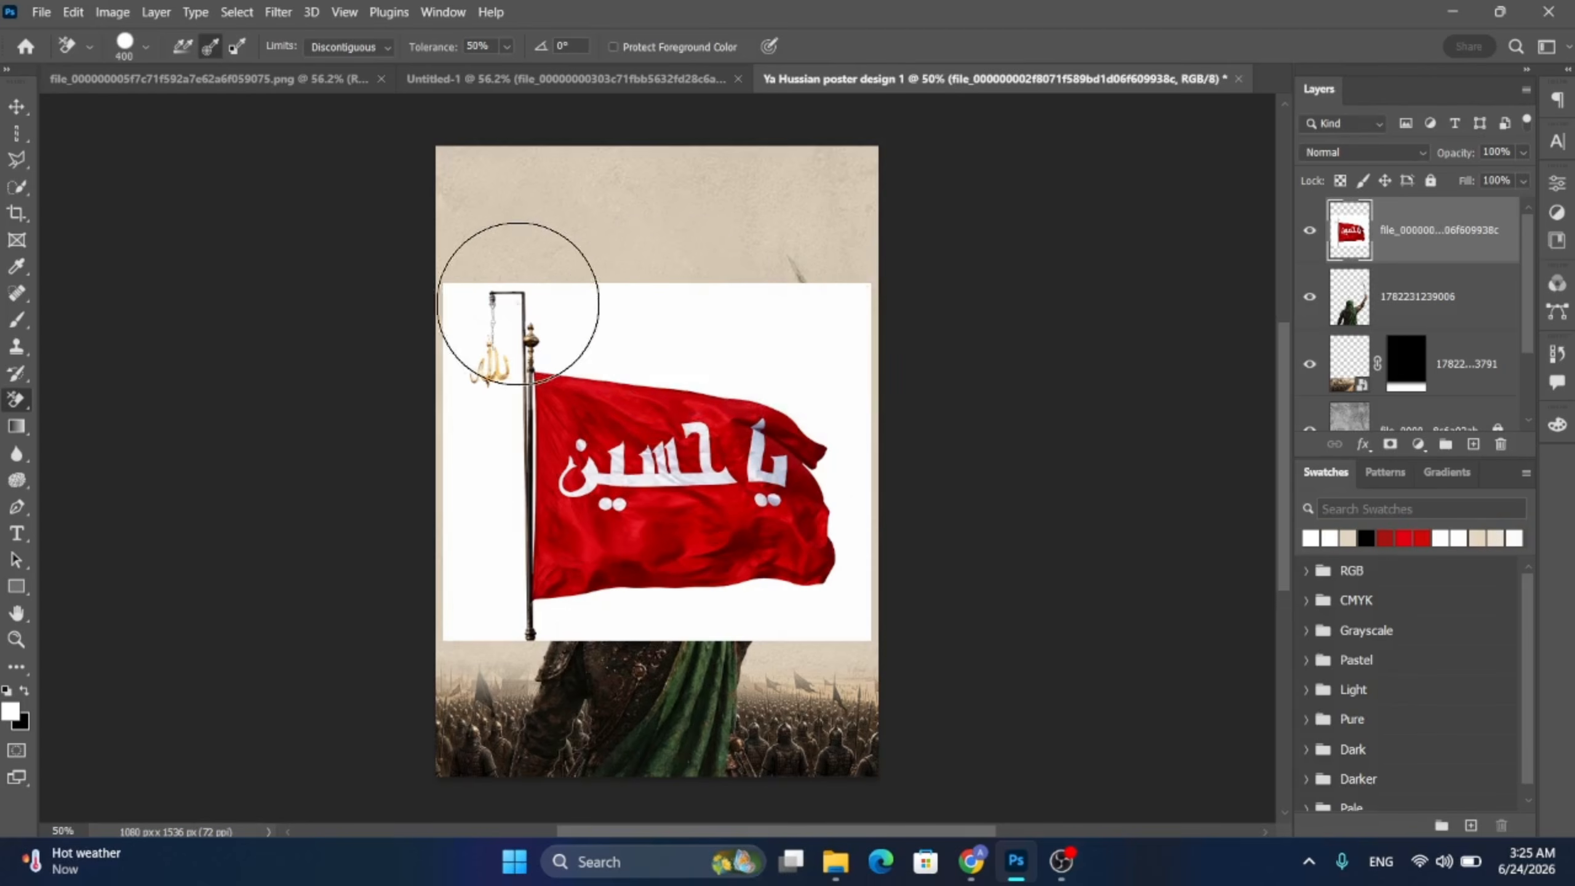
mouse_move(509, 299)
mouse_down()
mouse_move(483, 397)
mouse_move(456, 301)
mouse_move(499, 282)
mouse_move(624, 305)
mouse_move(878, 307)
mouse_move(883, 359)
mouse_move(789, 379)
mouse_move(723, 352)
mouse_move(529, 340)
mouse_move(487, 406)
mouse_move(520, 647)
mouse_move(465, 585)
mouse_move(547, 625)
mouse_move(841, 633)
mouse_move(881, 615)
mouse_move(842, 422)
mouse_up()
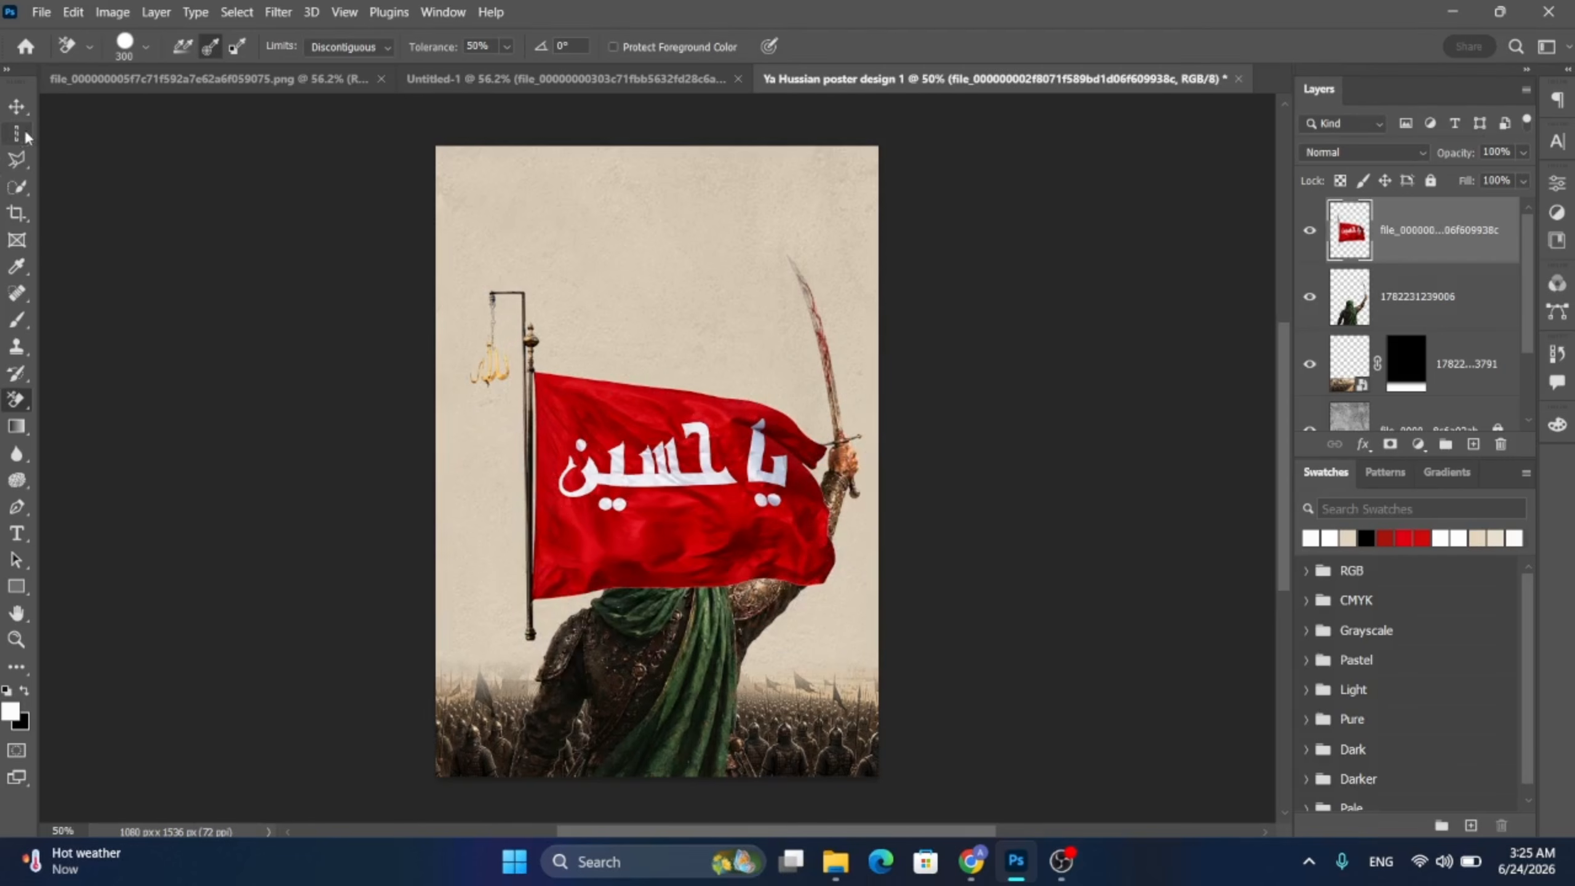
- Erase the hanging gold ornament and its bracket beside the flagpole with the regular Eraser at 90 px
click(17, 106)
drag(23, 400, 24, 400)
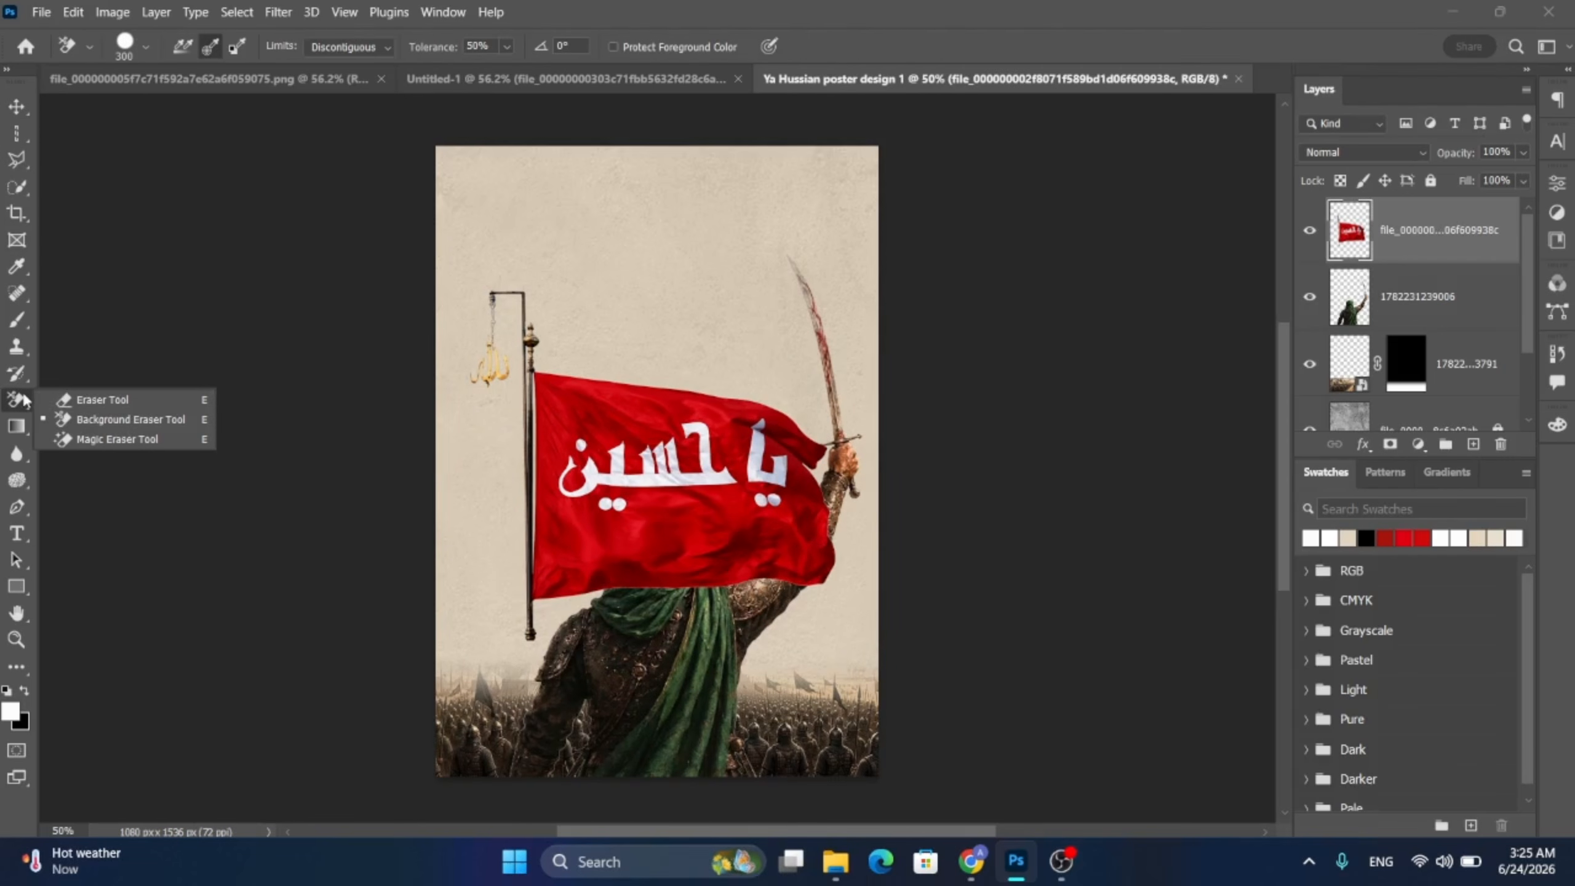
click(77, 398)
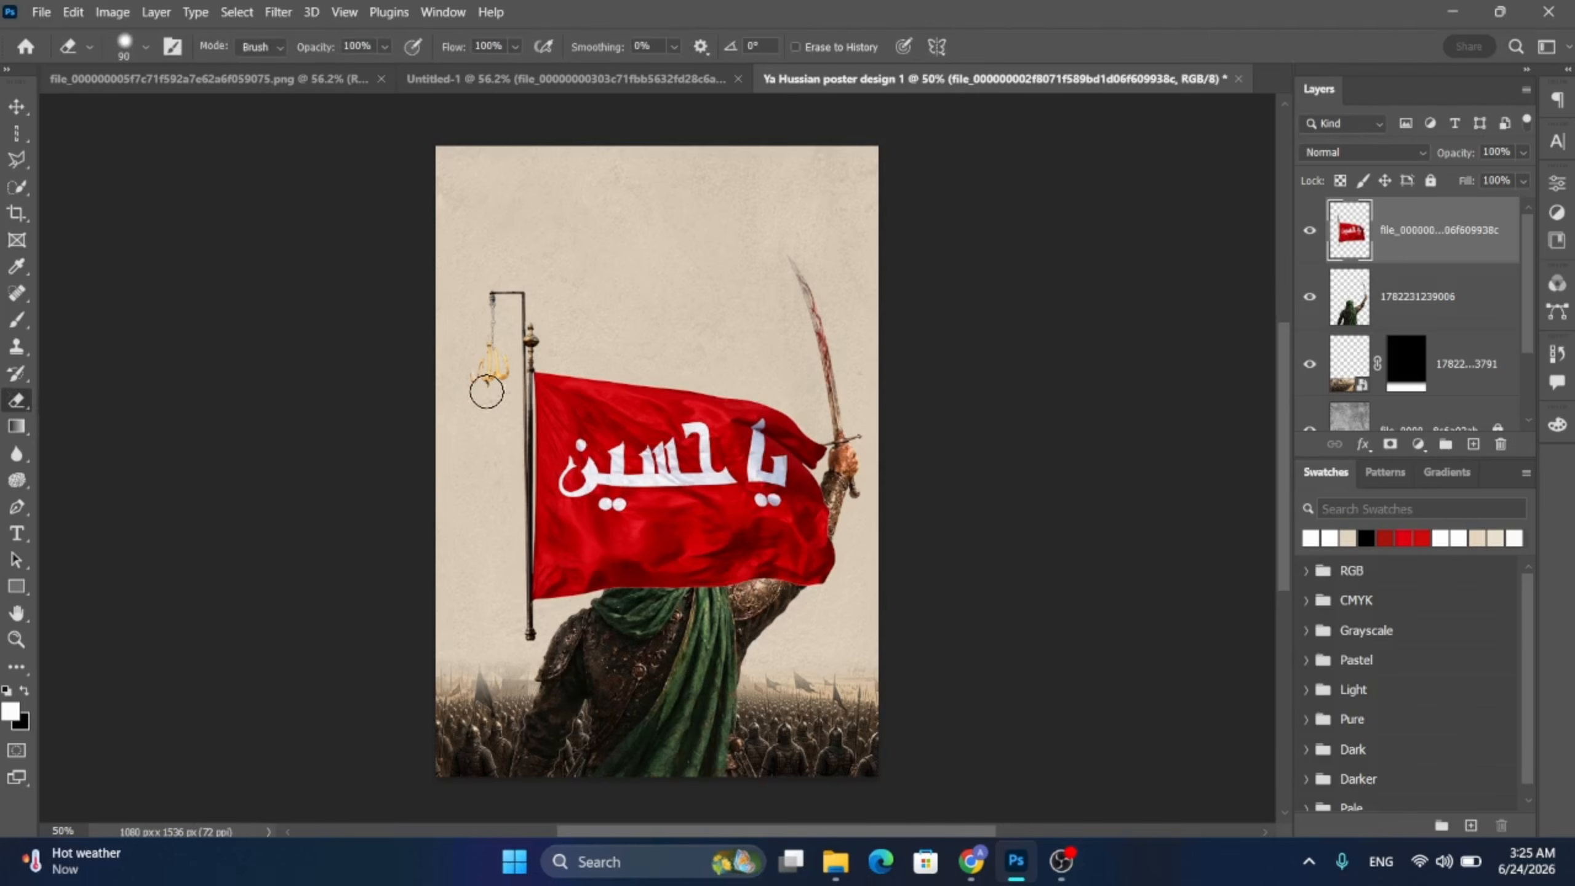
mouse_move(485, 387)
mouse_down()
mouse_move(499, 380)
mouse_move(490, 299)
mouse_move(478, 380)
mouse_up()
mouse_move(514, 317)
mouse_down()
mouse_move(525, 295)
mouse_move(510, 289)
mouse_up()
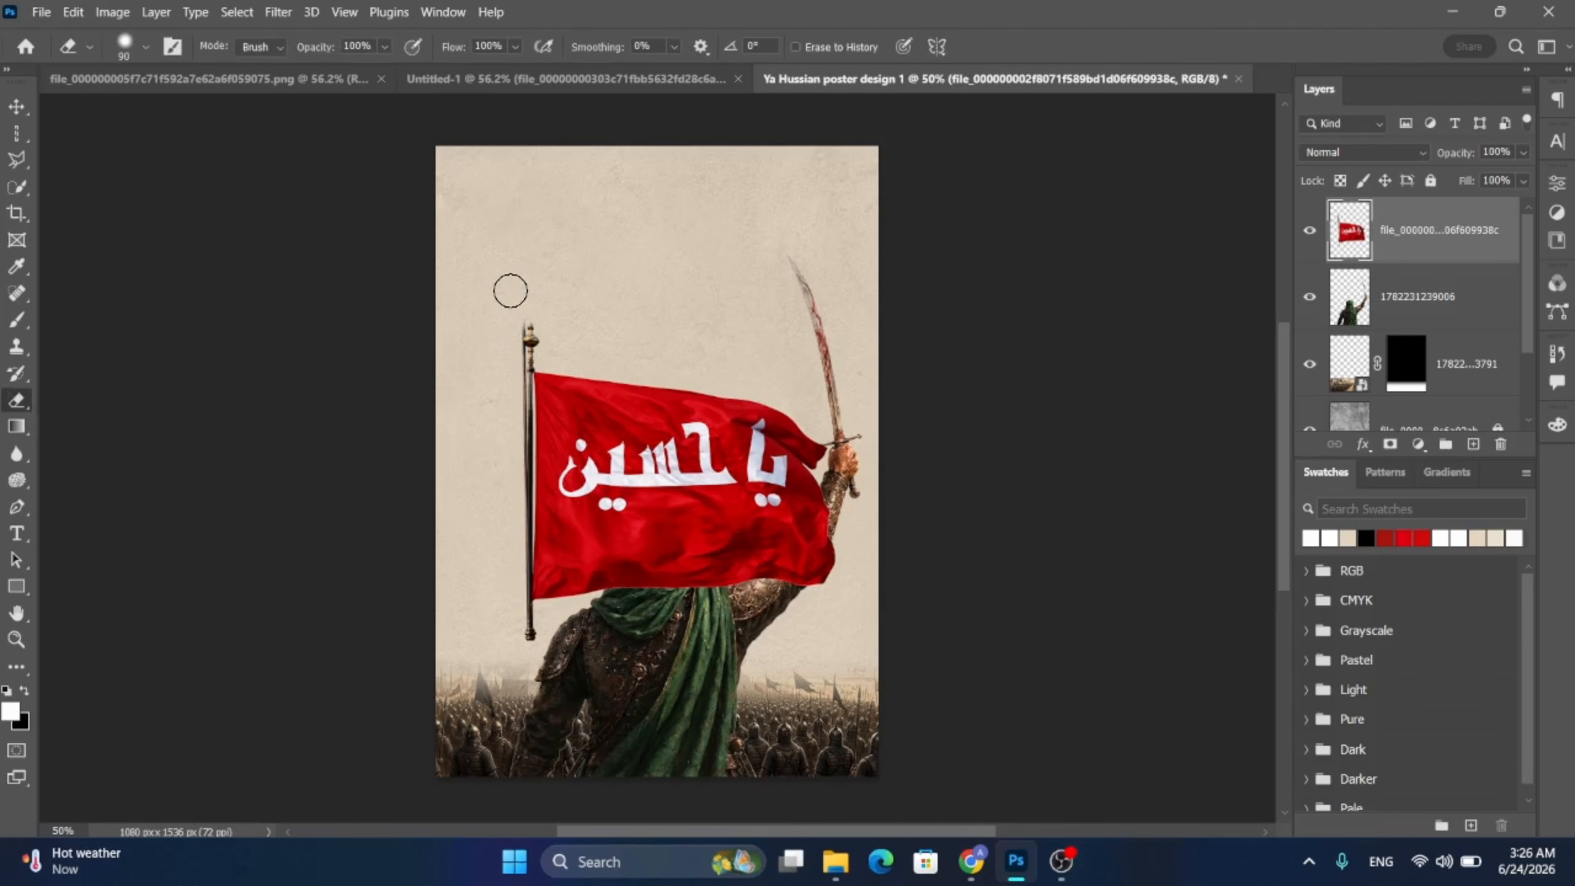
- Move the flag to the right, scale it to about 77%, and rotate it about 5.5° clockwise over the warrior's raised arm
click(16, 106)
click(235, 267)
drag(677, 465, 752, 464)
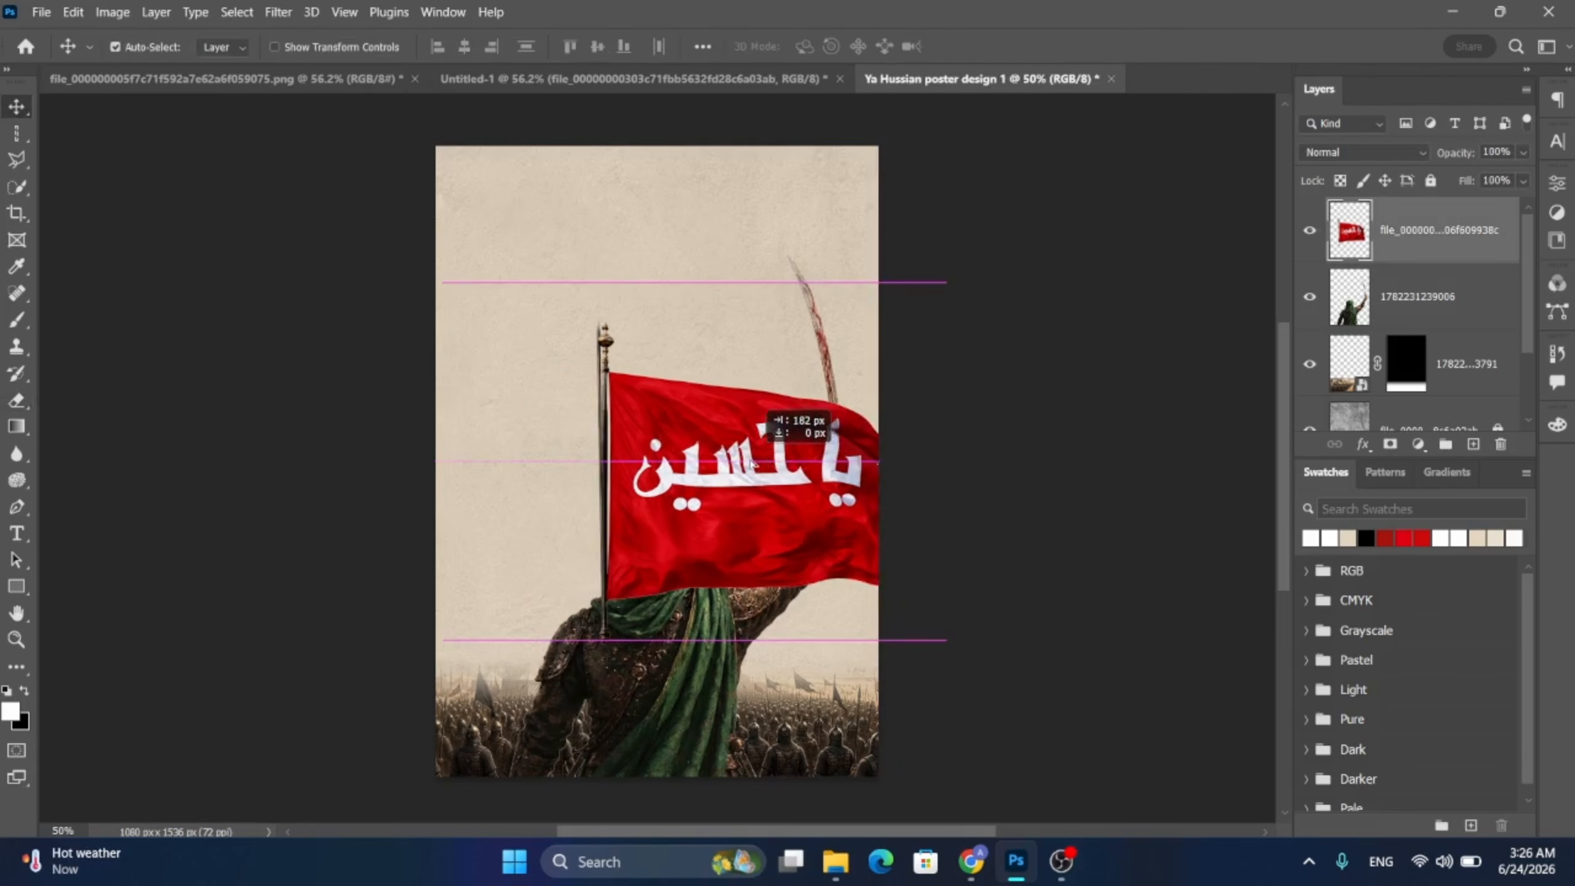
key(ctrl+t)
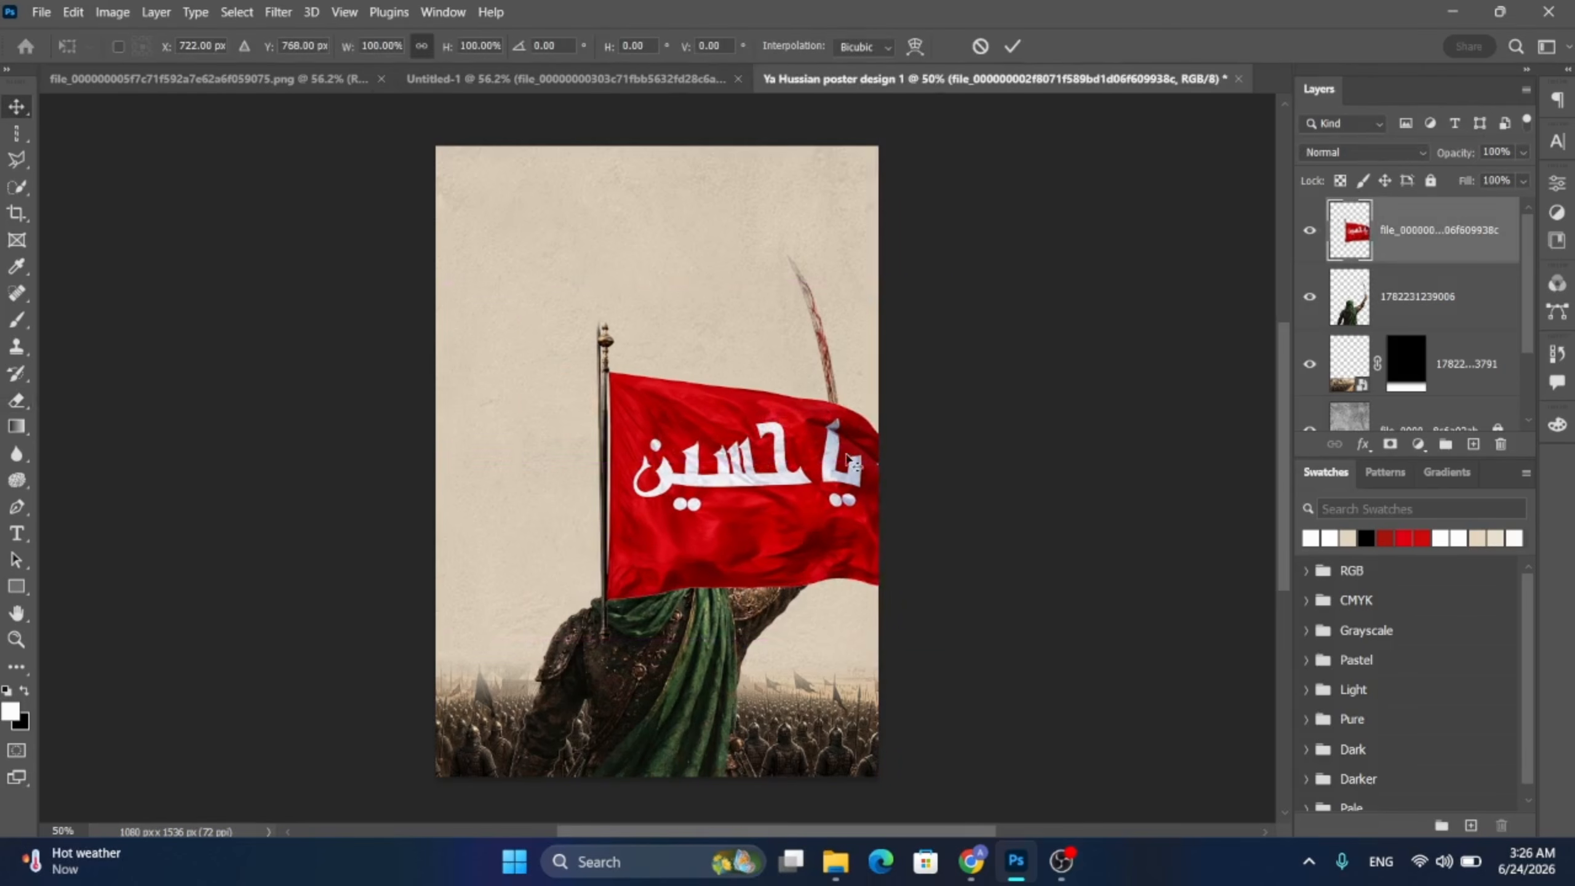
drag(945, 643, 897, 598)
drag(901, 298, 916, 316)
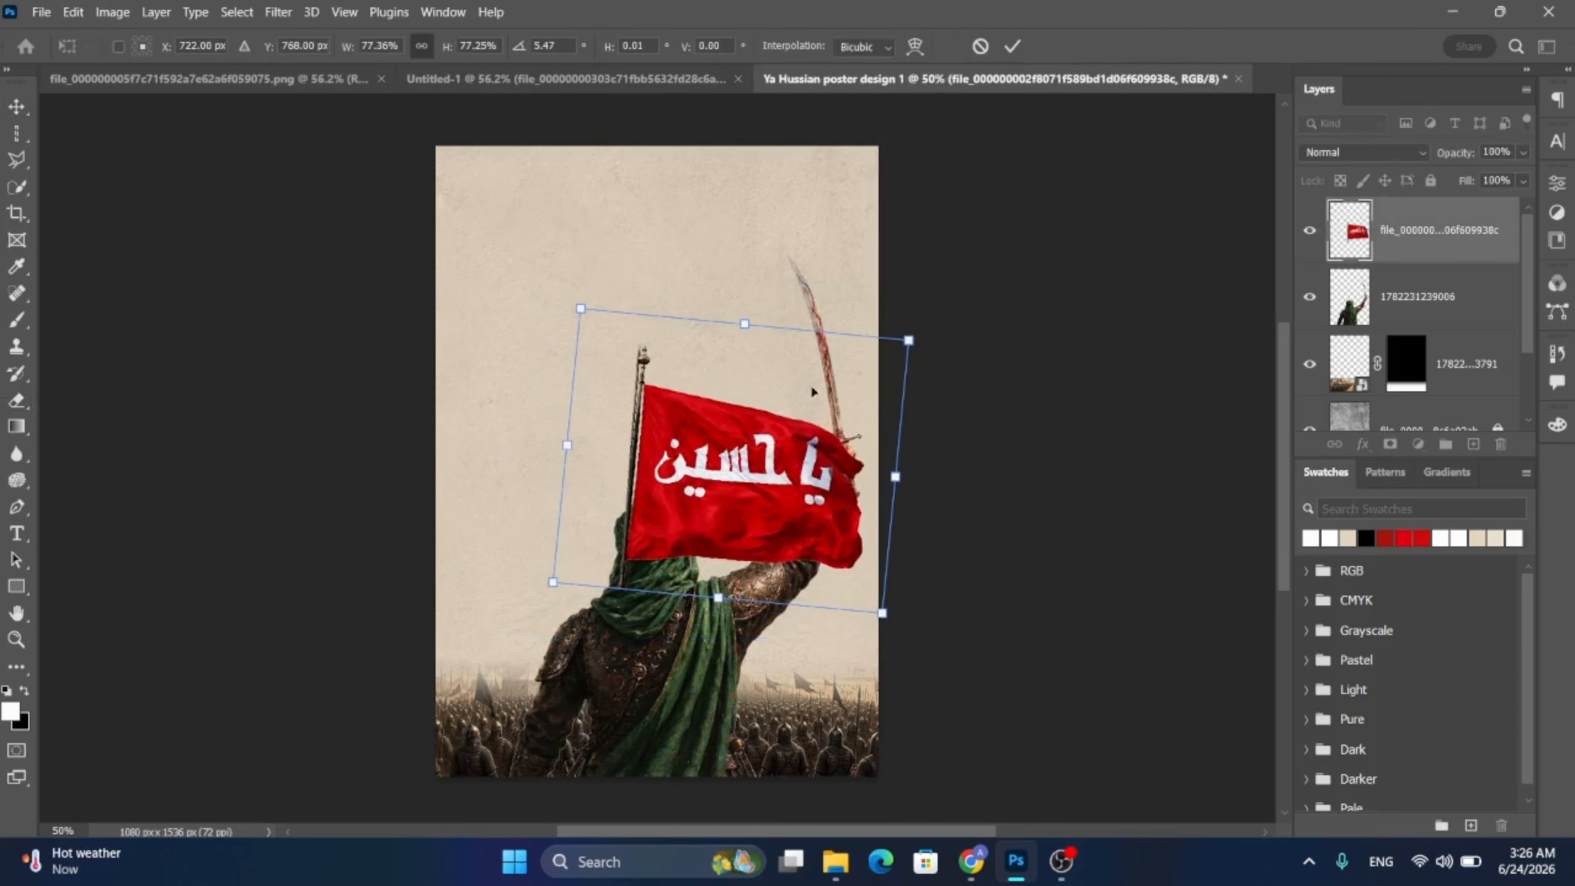
drag(762, 456, 764, 470)
key(Return)
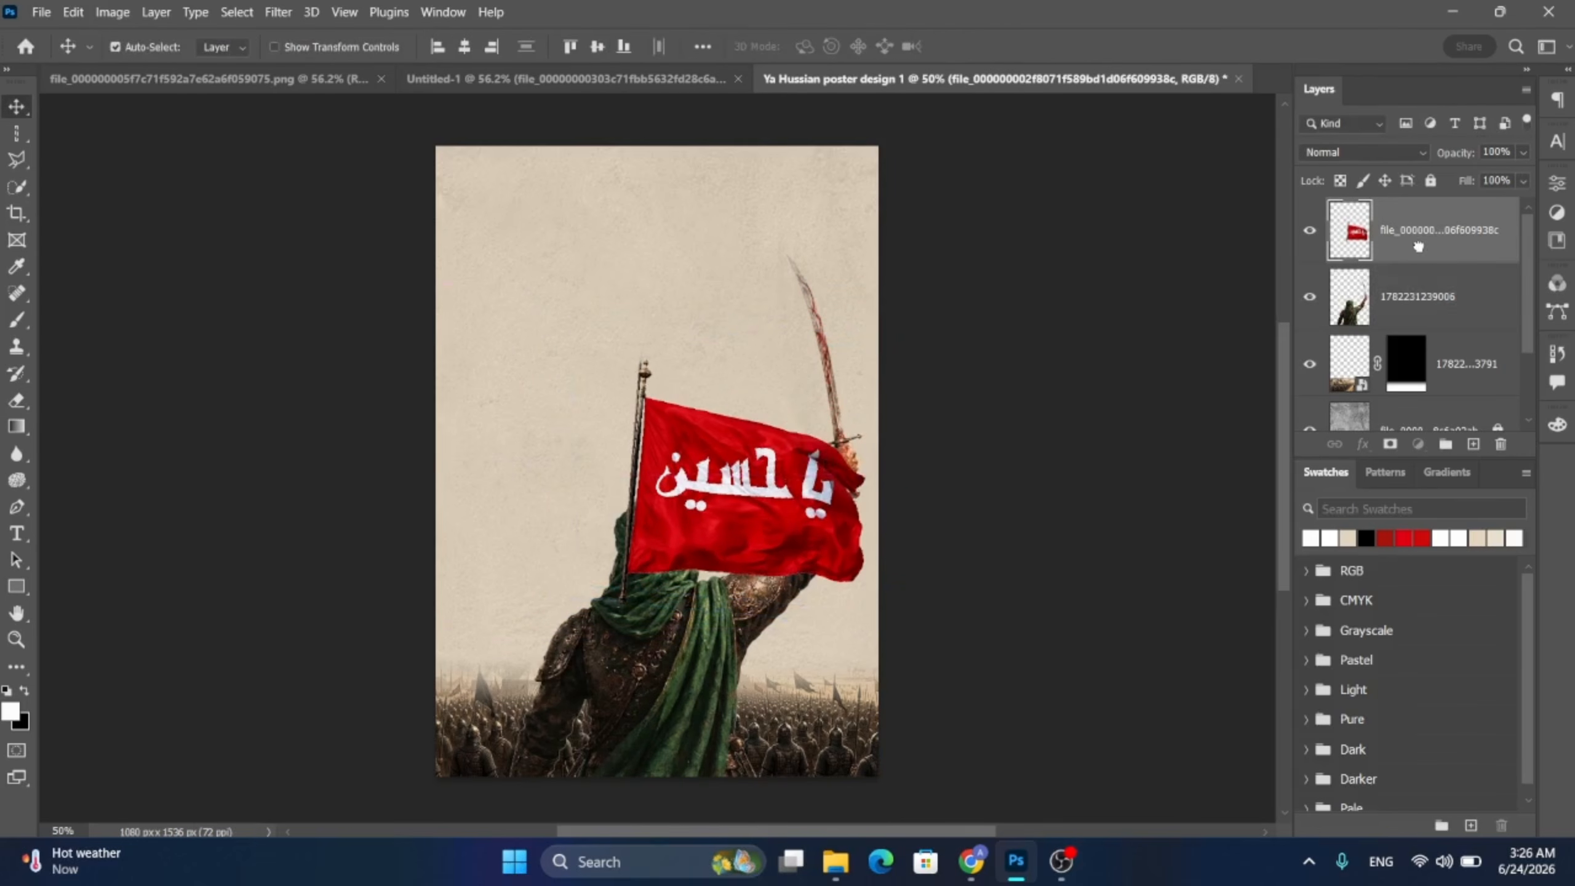
- Put the flag layer beneath the warrior layer, scale it to about 84%, tilt it about 1°, and position it behind the raised arm
drag(1428, 236, 1426, 334)
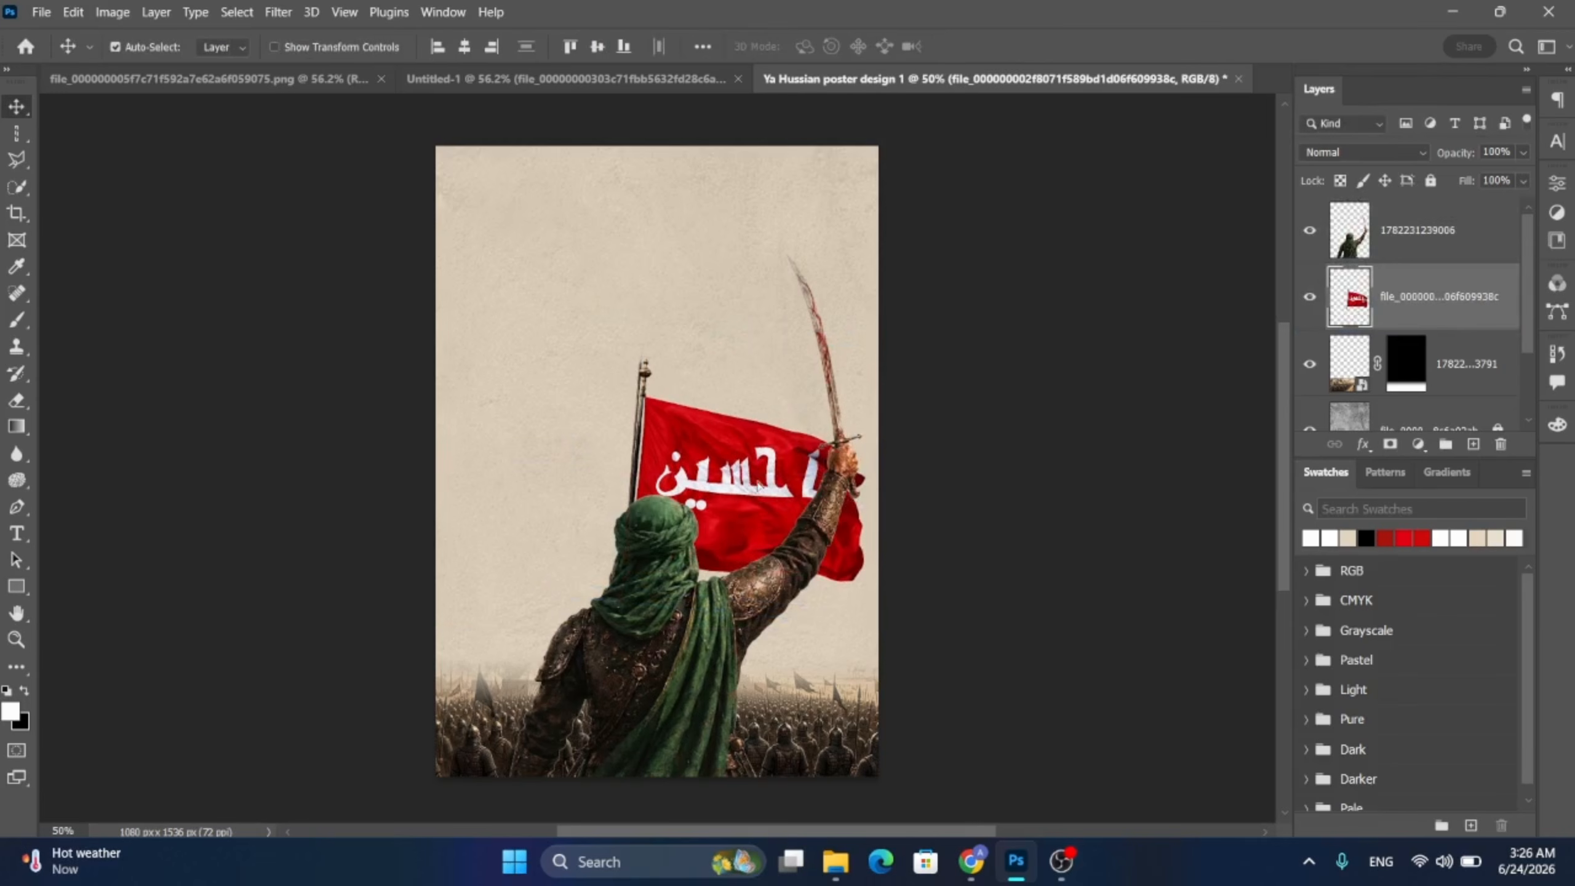
drag(758, 487, 786, 518)
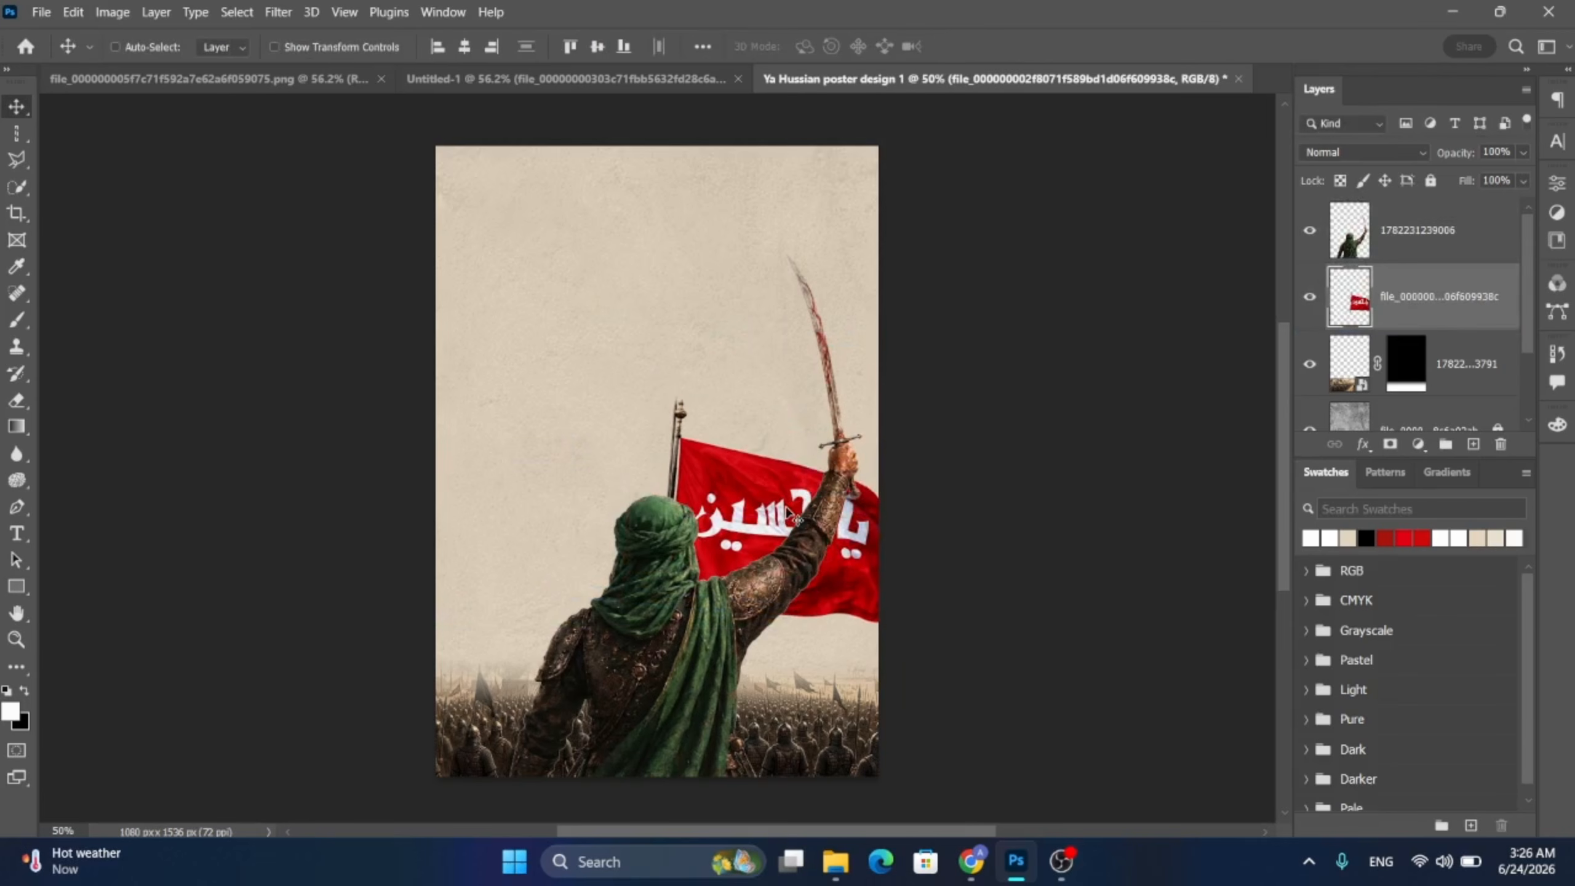
key(ctrl+t)
drag(940, 666, 913, 642)
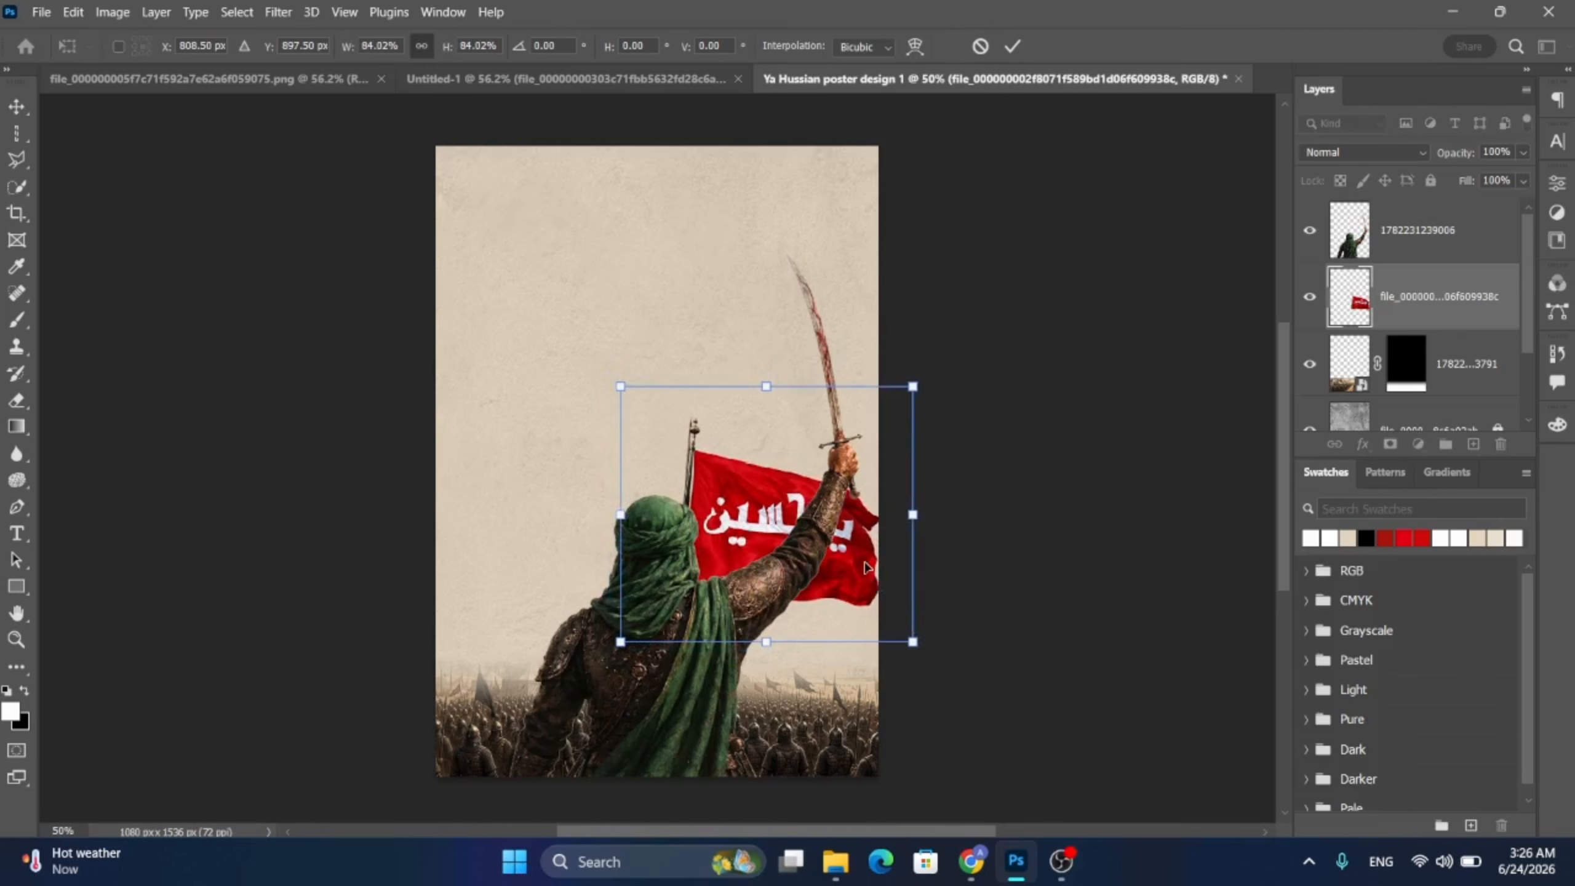
drag(868, 566, 865, 546)
drag(928, 345, 931, 343)
drag(788, 494, 791, 482)
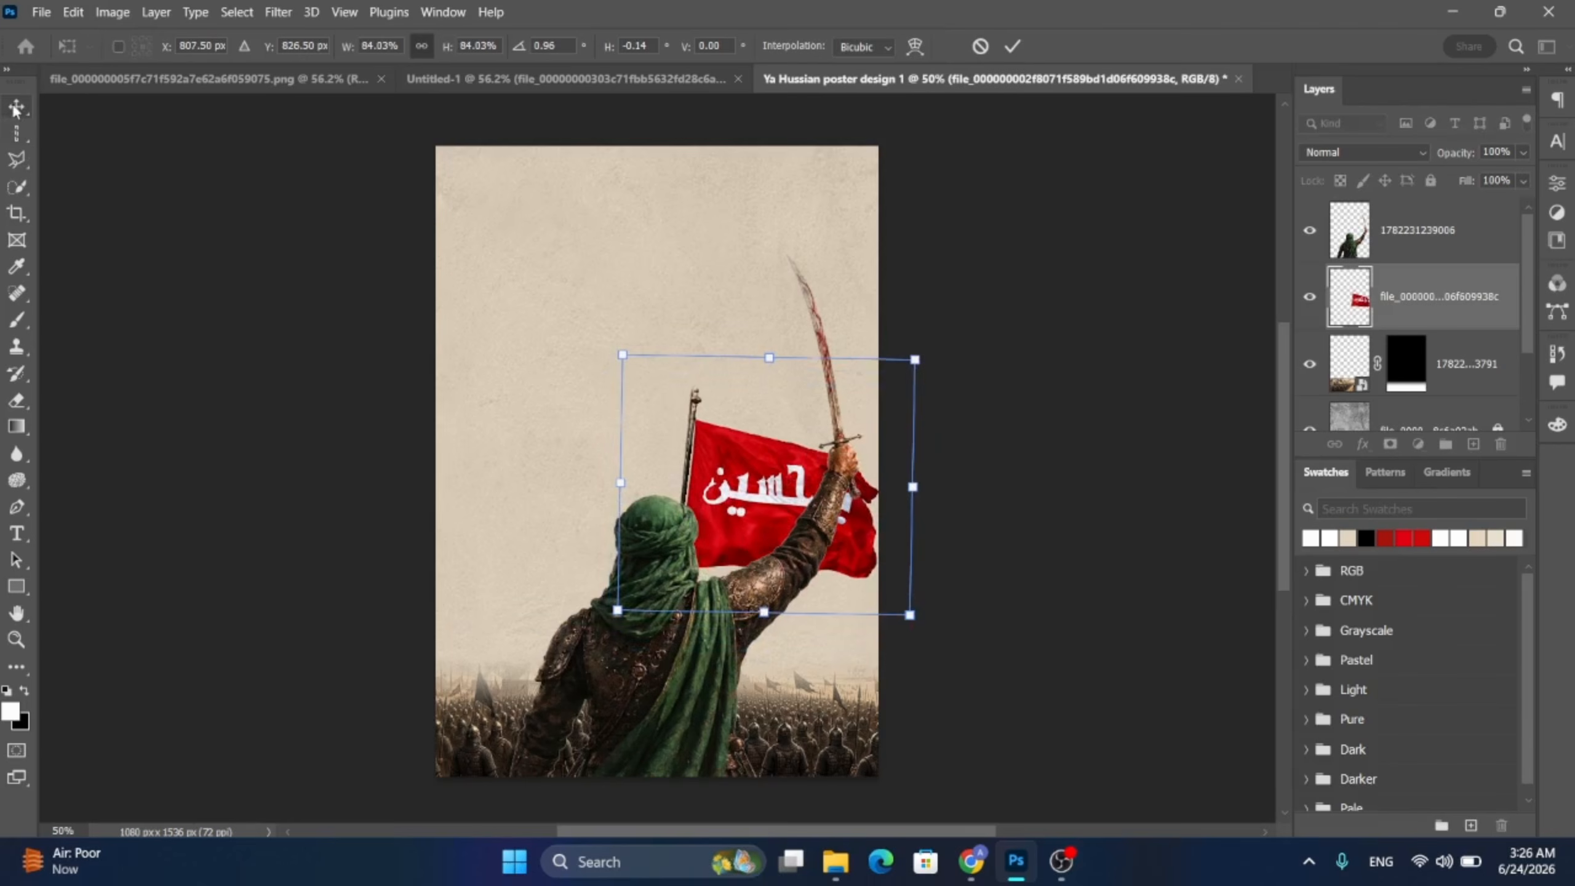
key(Return)
click(283, 288)
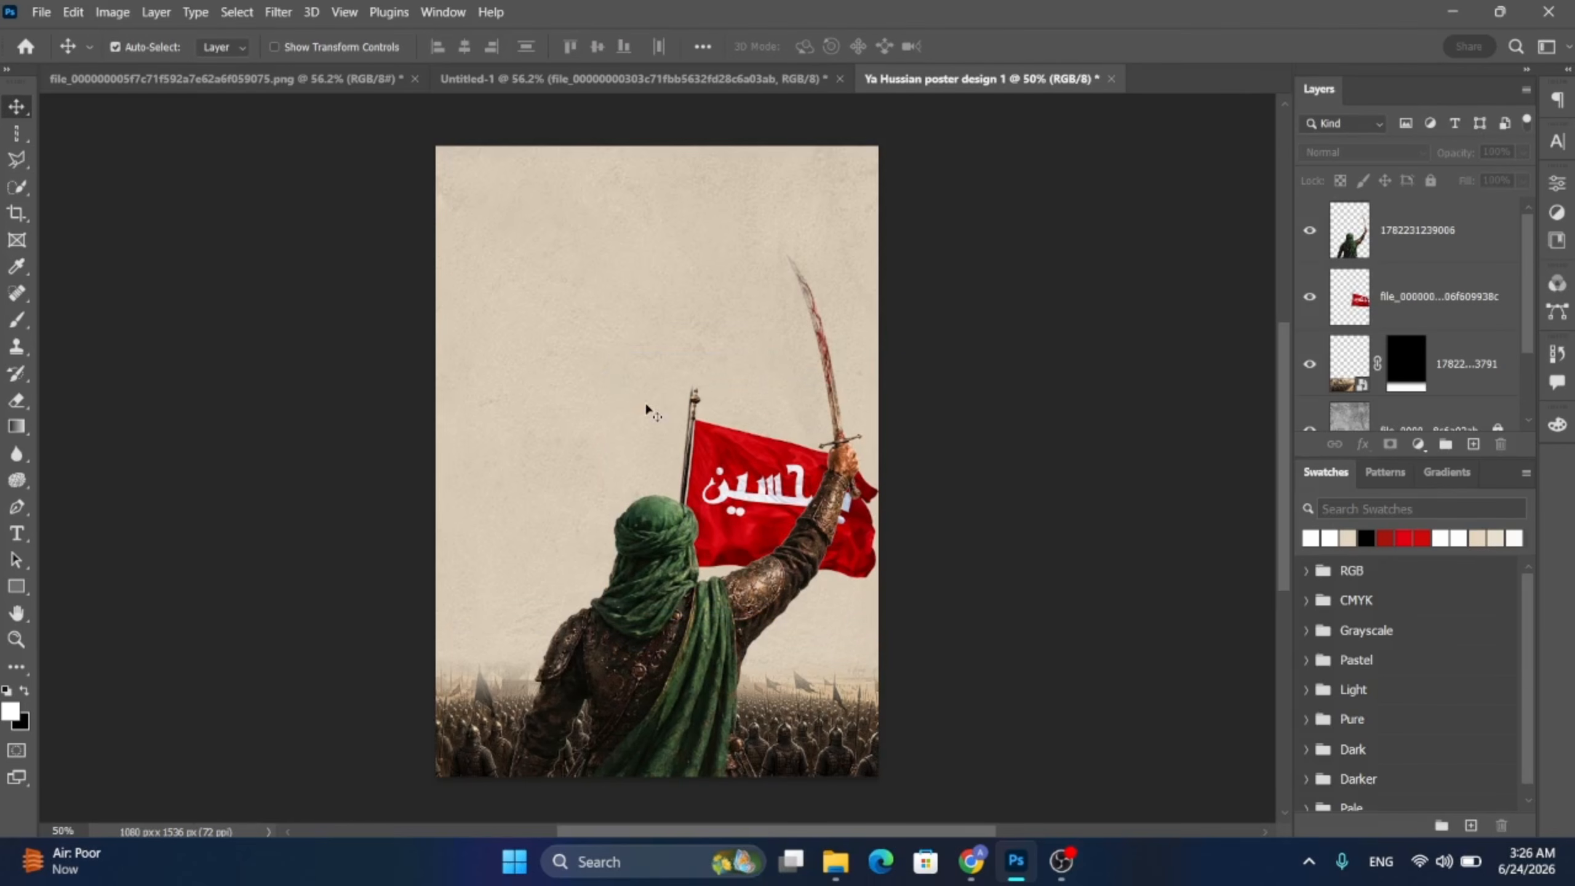
- Place the calligraphy image file_00000000dc34722f83410b85642bdf0c as an embedded object and scale it to about 81.5%
click(41, 12)
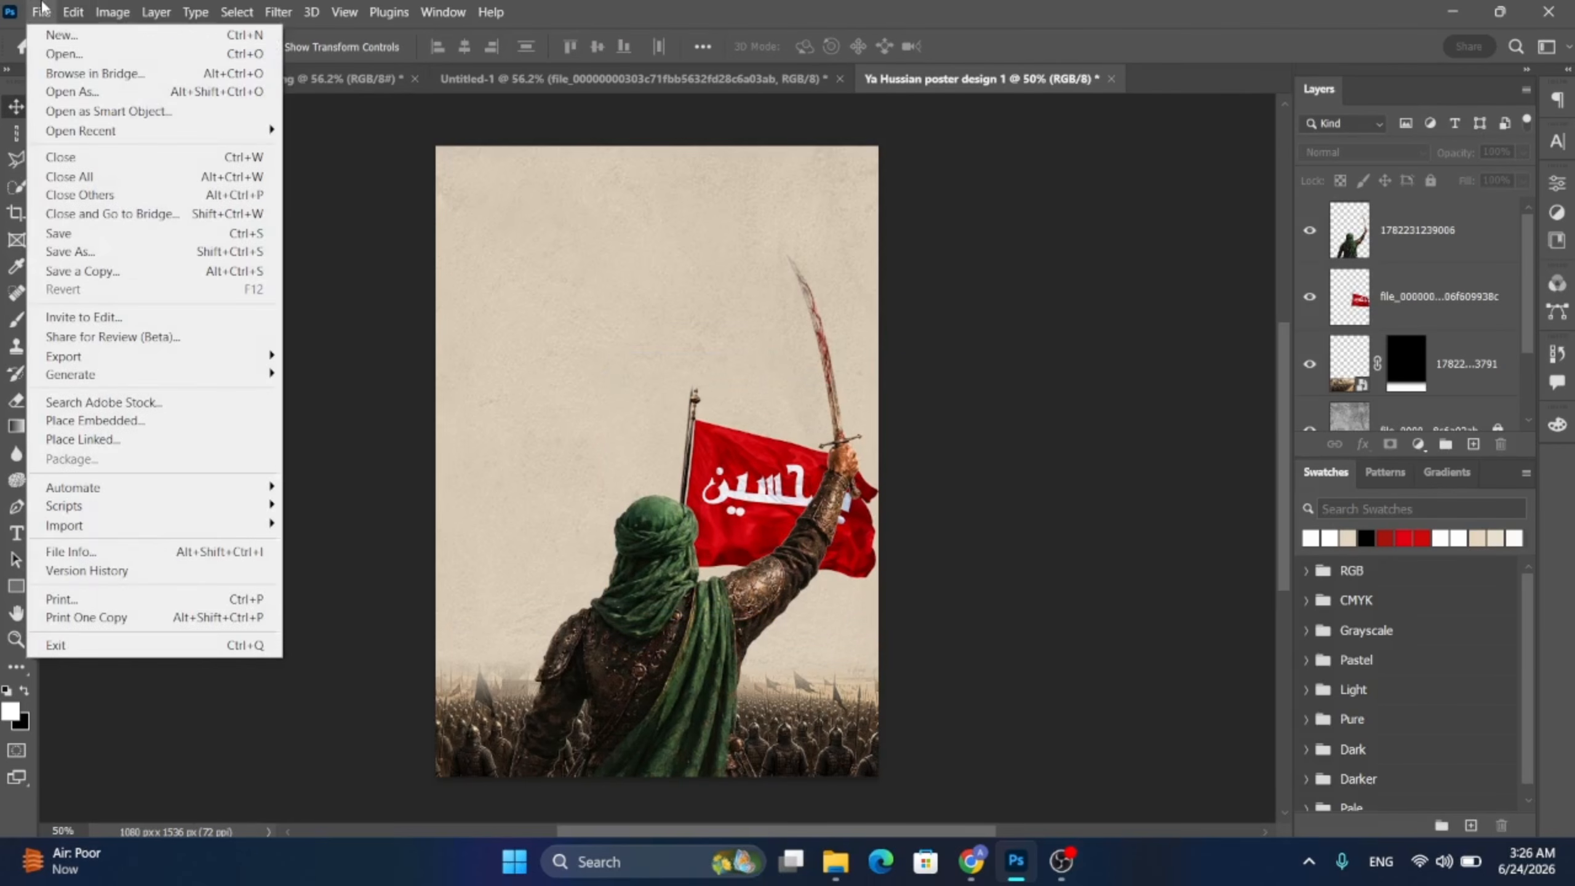
click(96, 421)
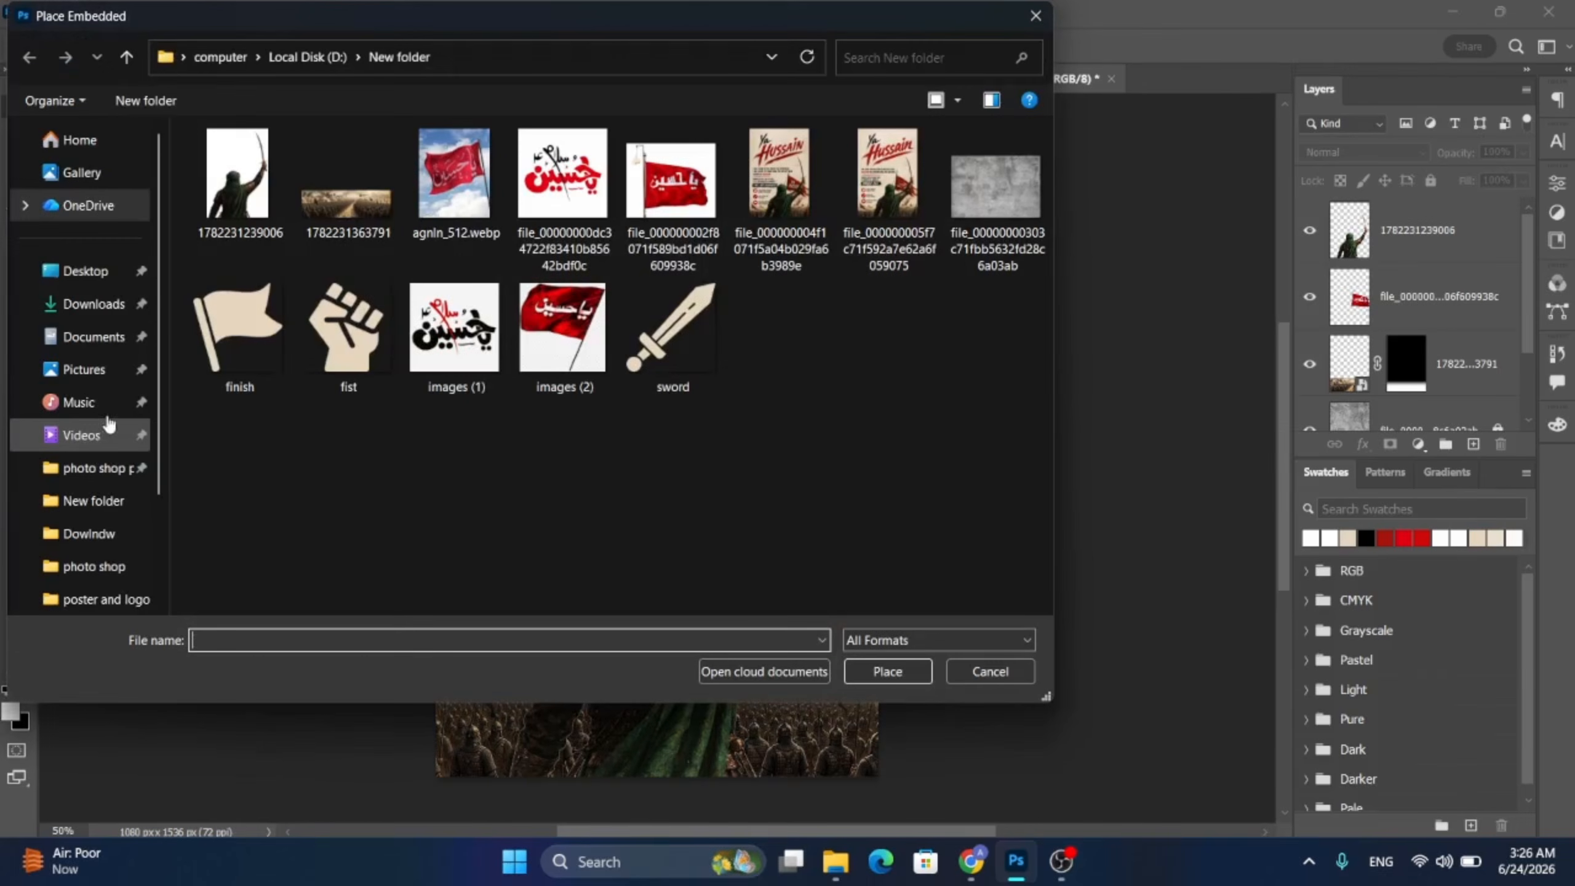
click(562, 180)
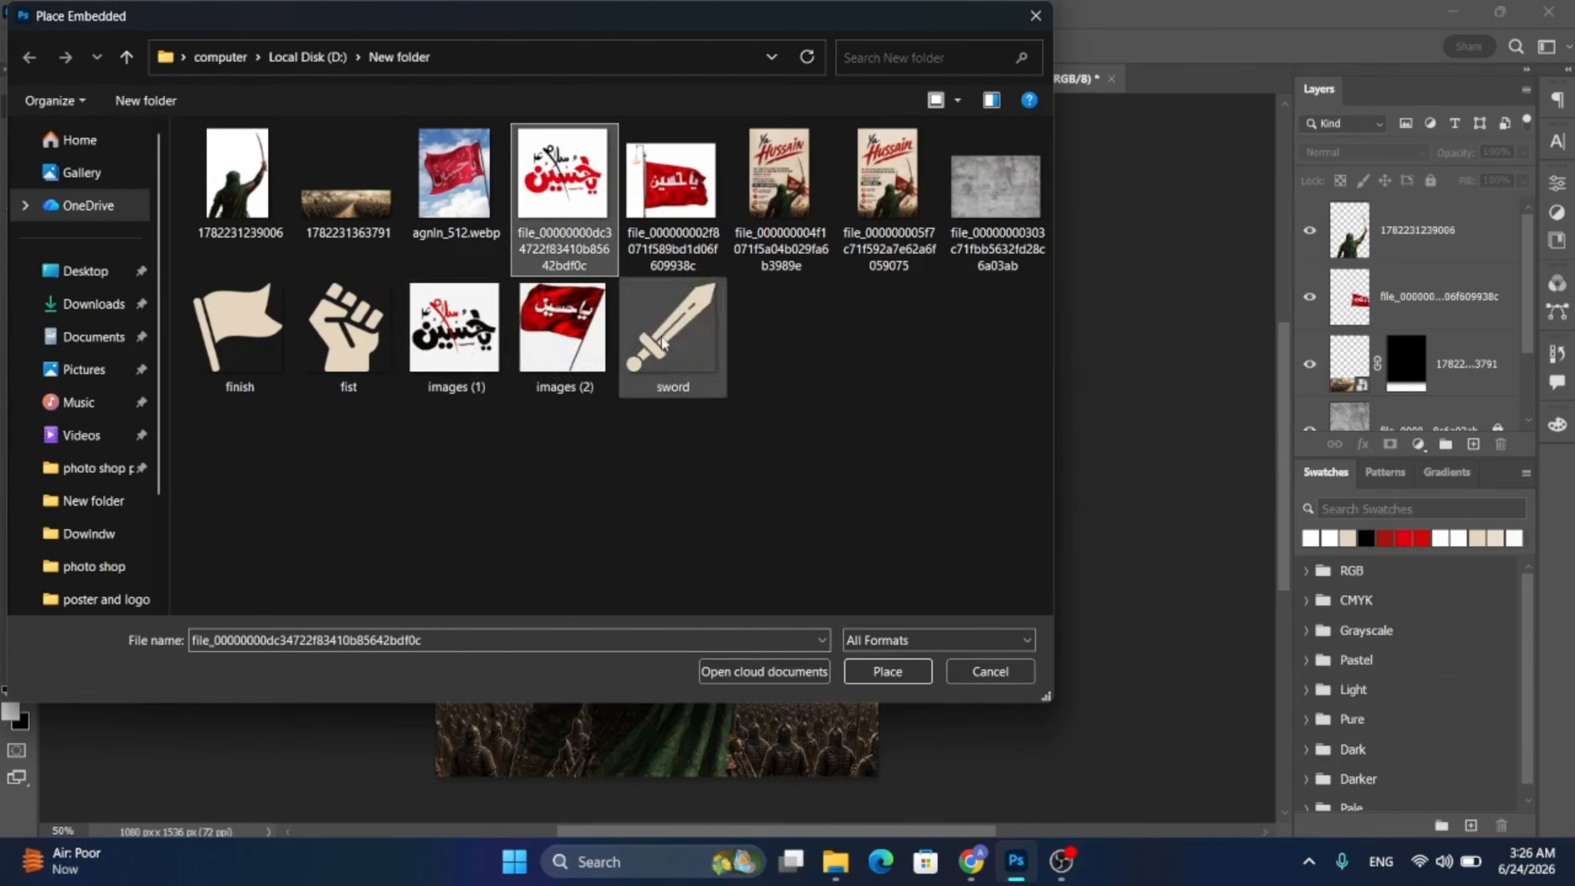
click(903, 672)
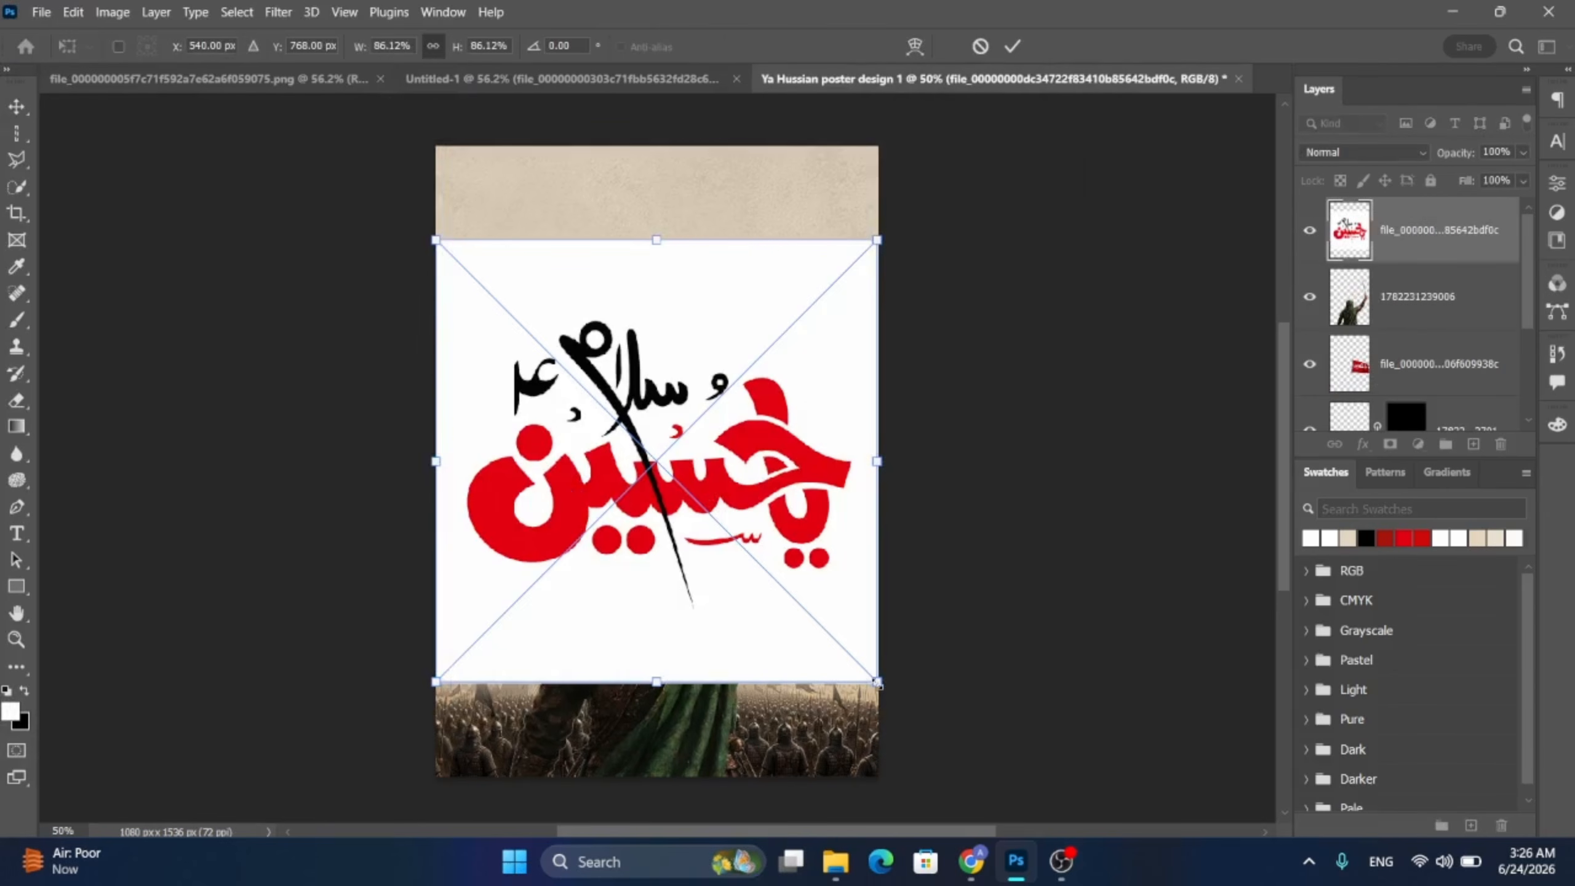
drag(876, 683, 867, 671)
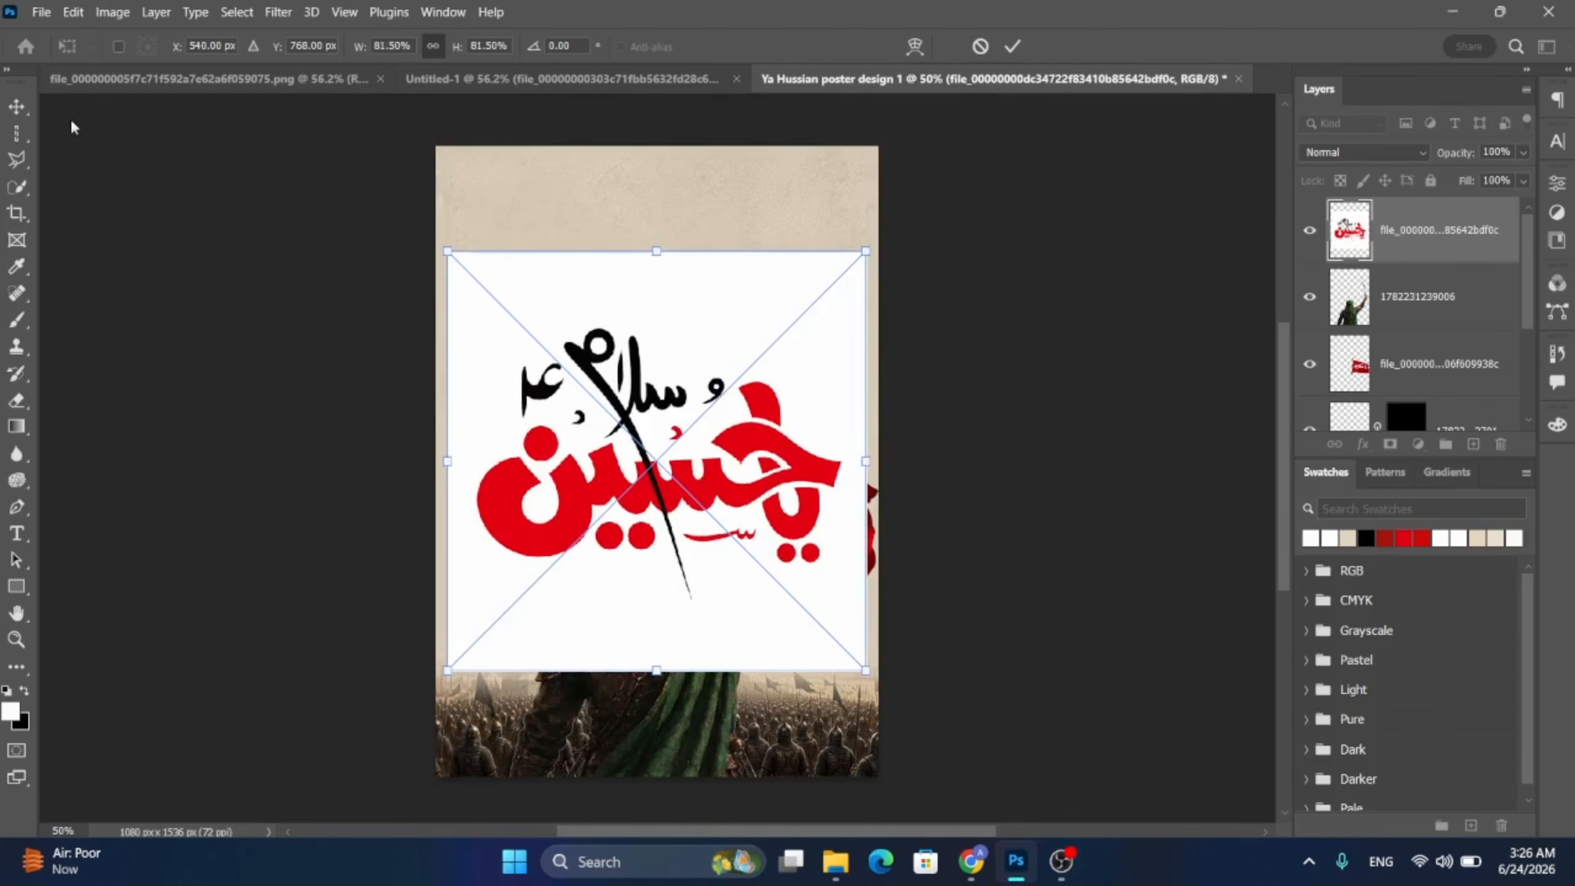
key(Return)
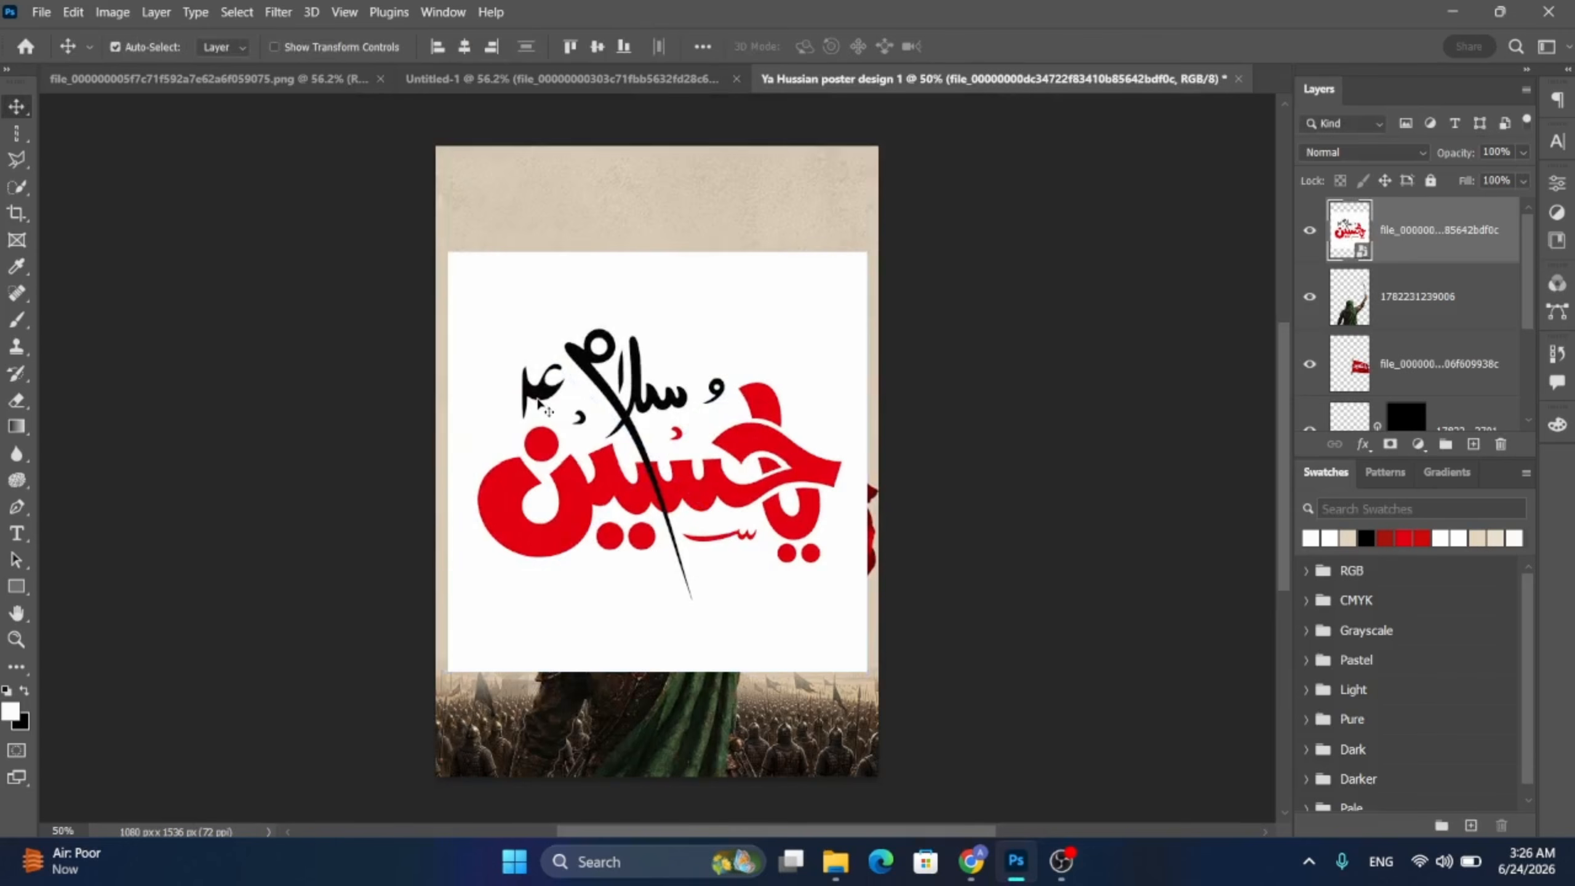
- Rasterize the calligraphy layer and erase its white background using the Background Eraser with Discontiguous limits, white sampled and a 300 px brush
click(17, 400)
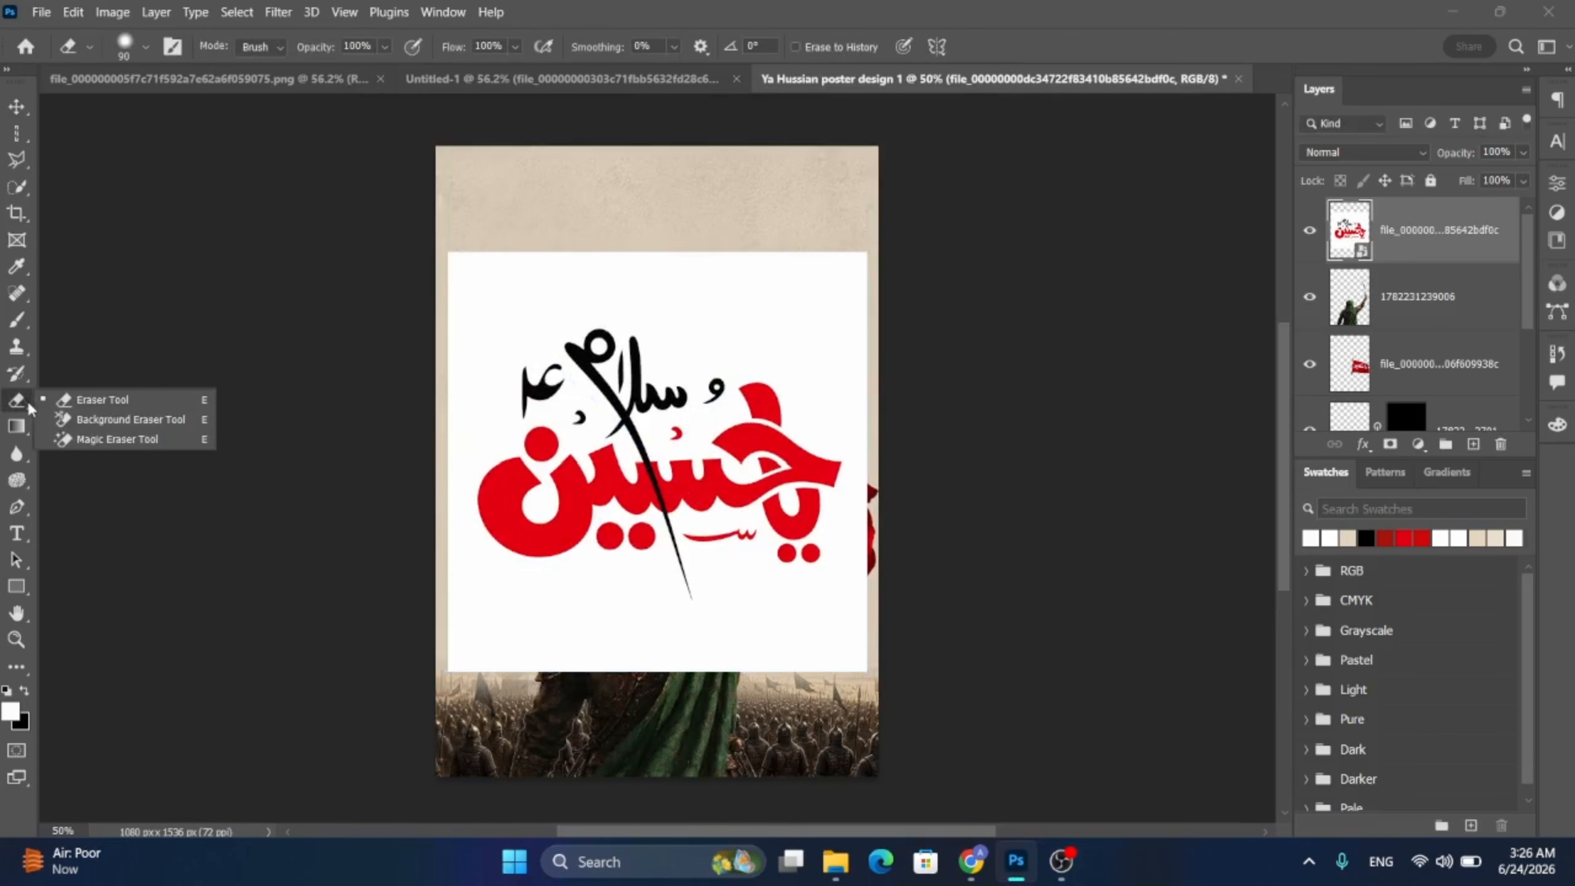
click(85, 421)
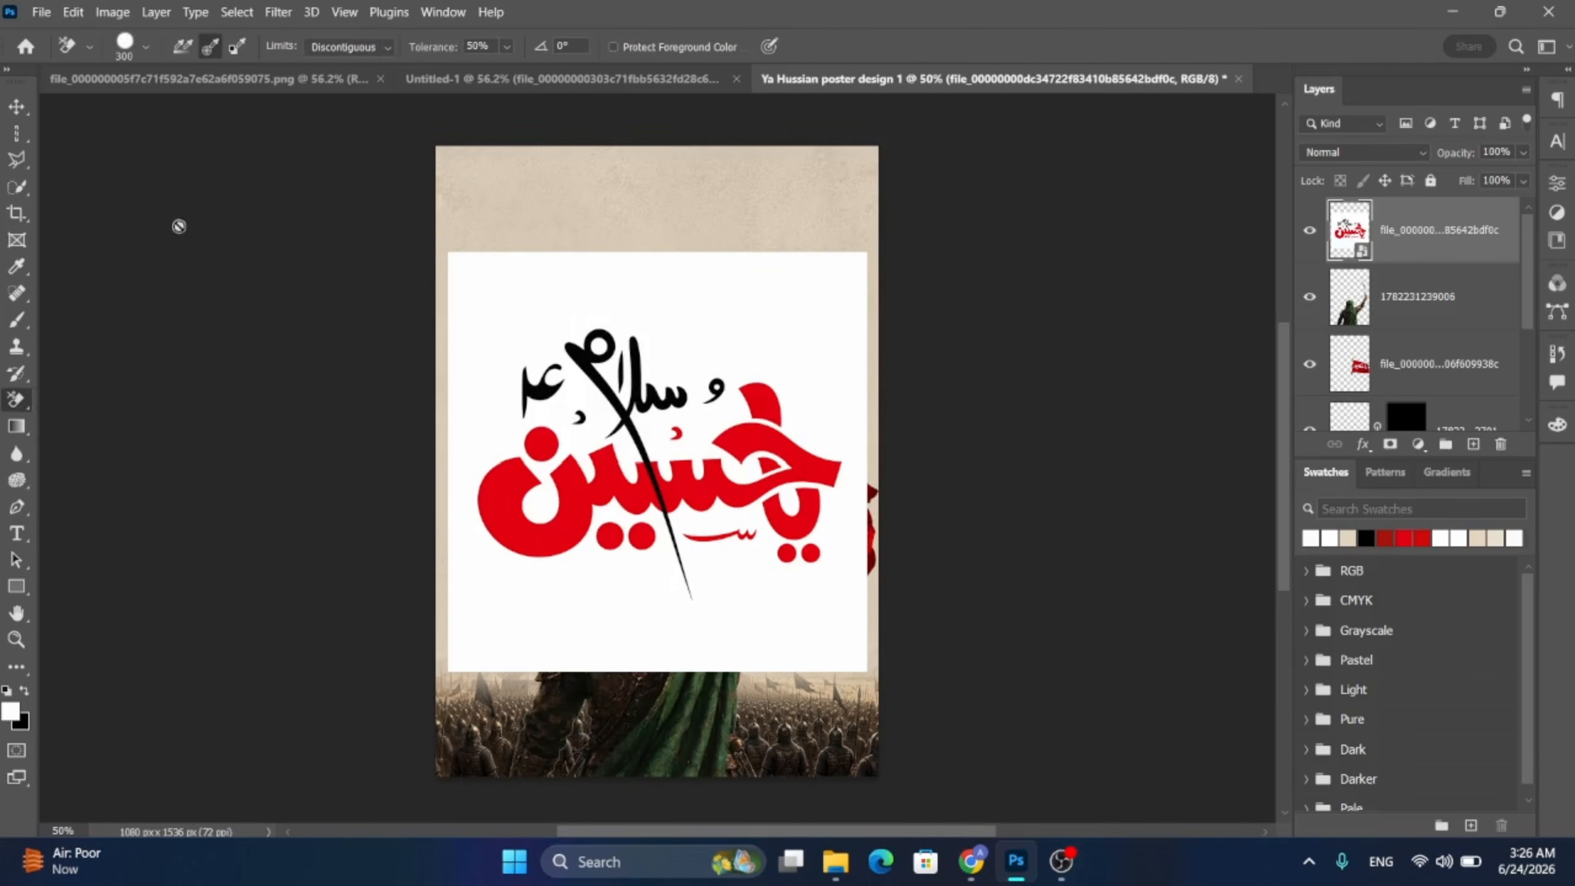
click(334, 53)
click(346, 62)
click(503, 46)
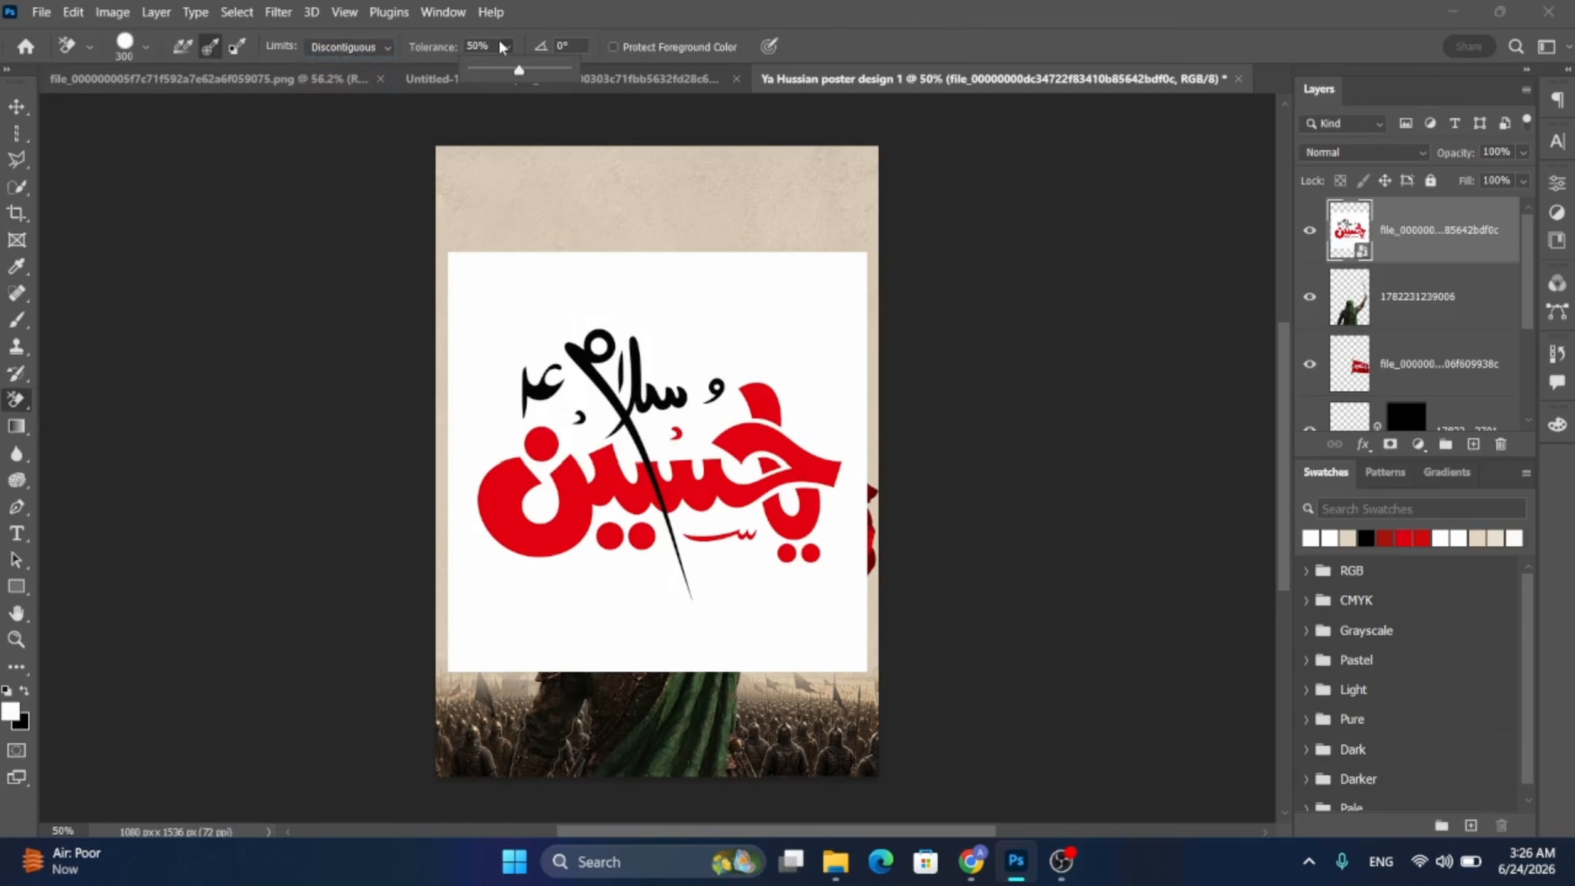
click(503, 47)
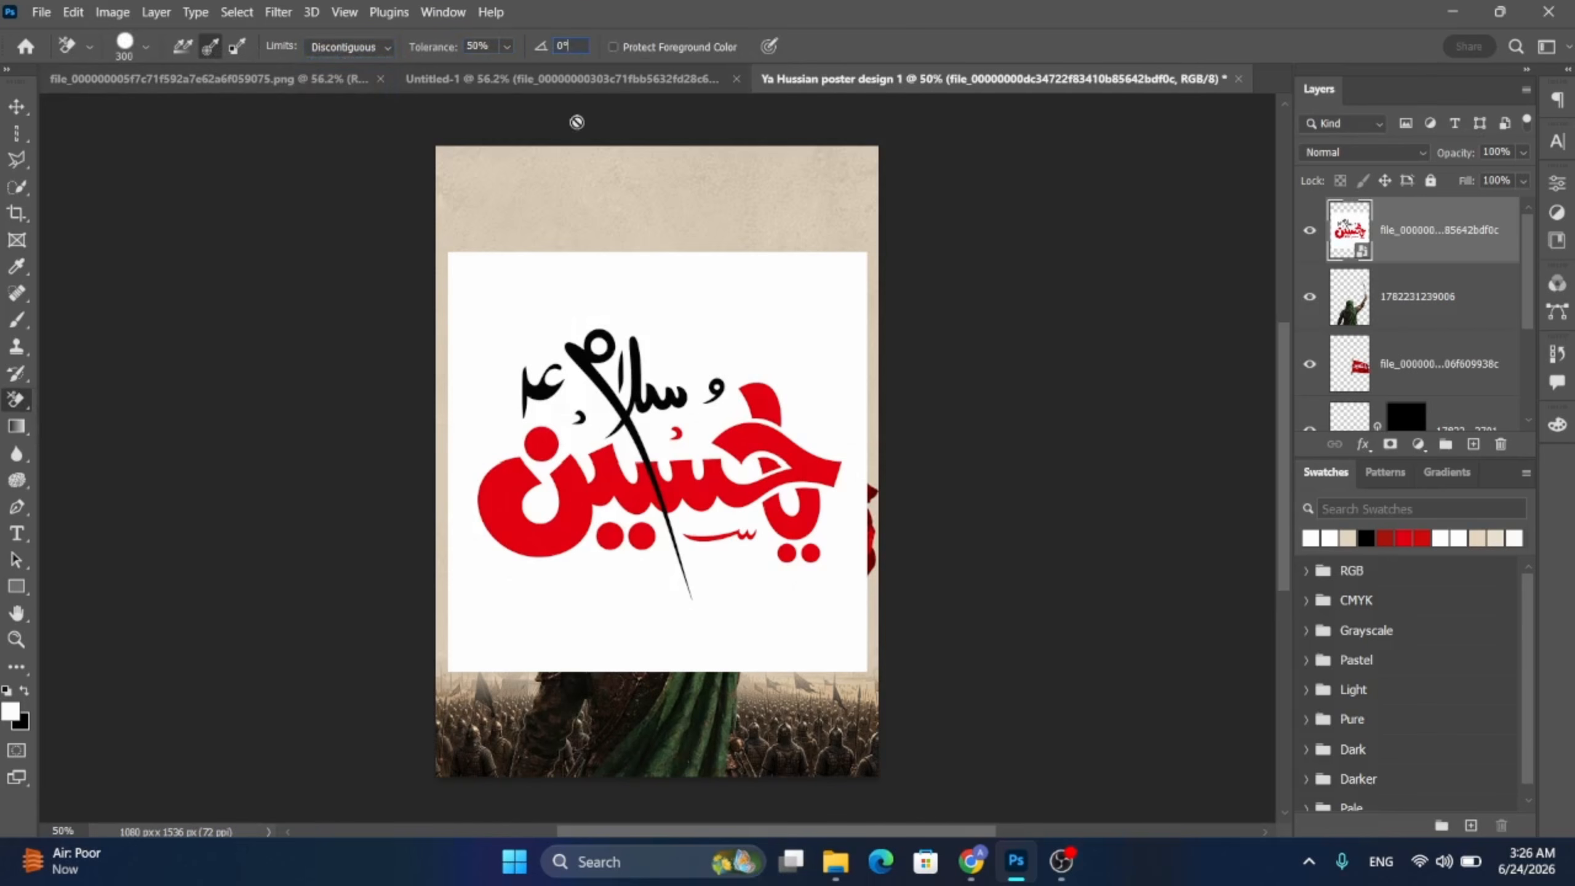
click(569, 286)
click(719, 334)
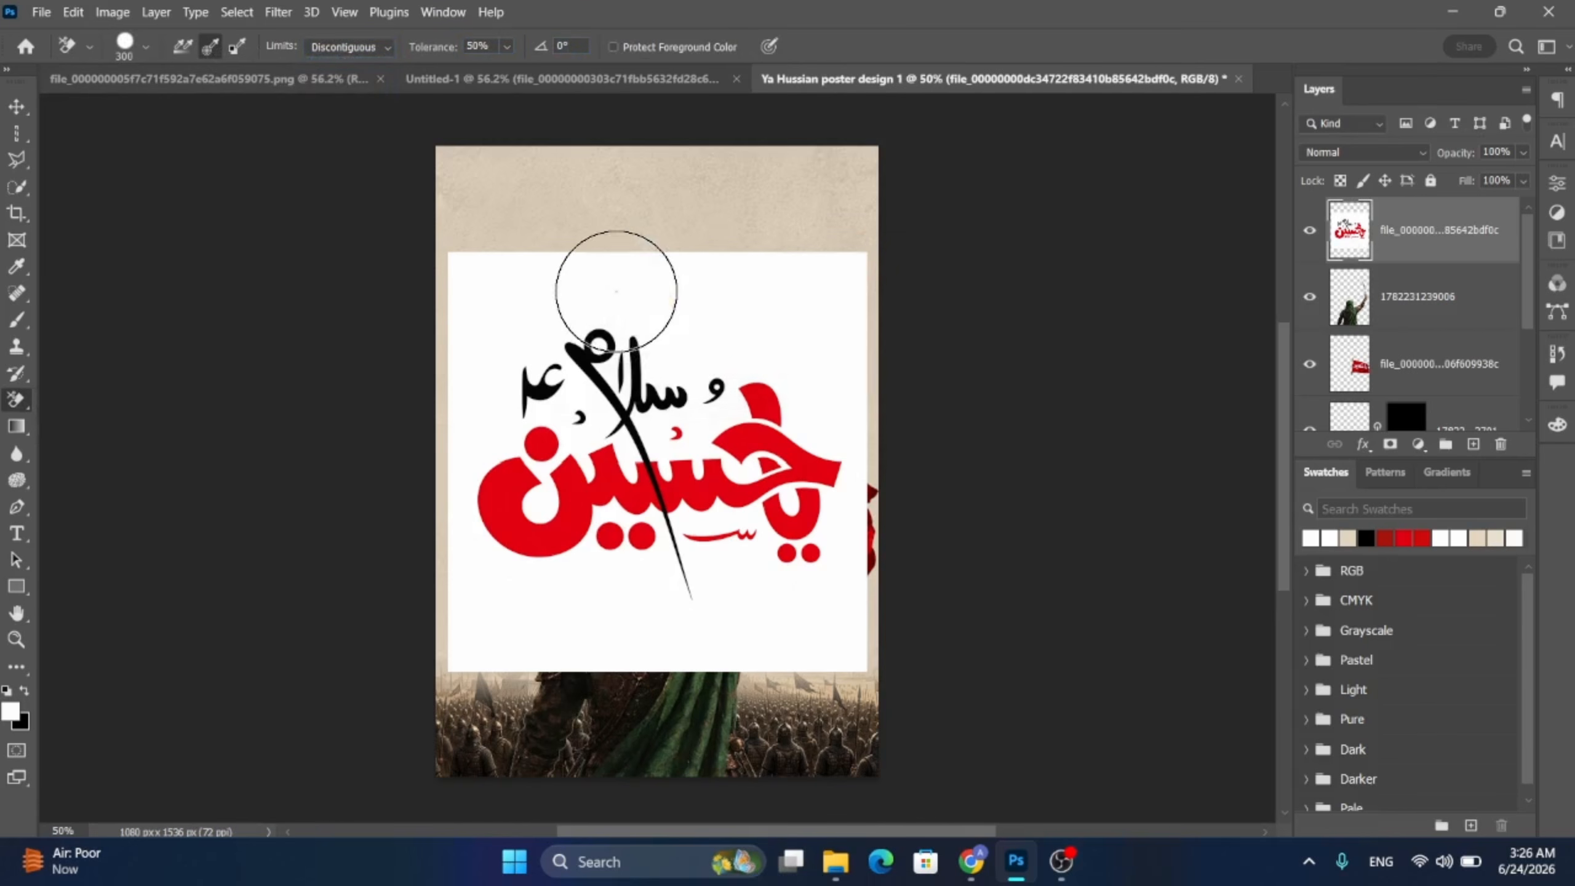
alt+click(533, 296)
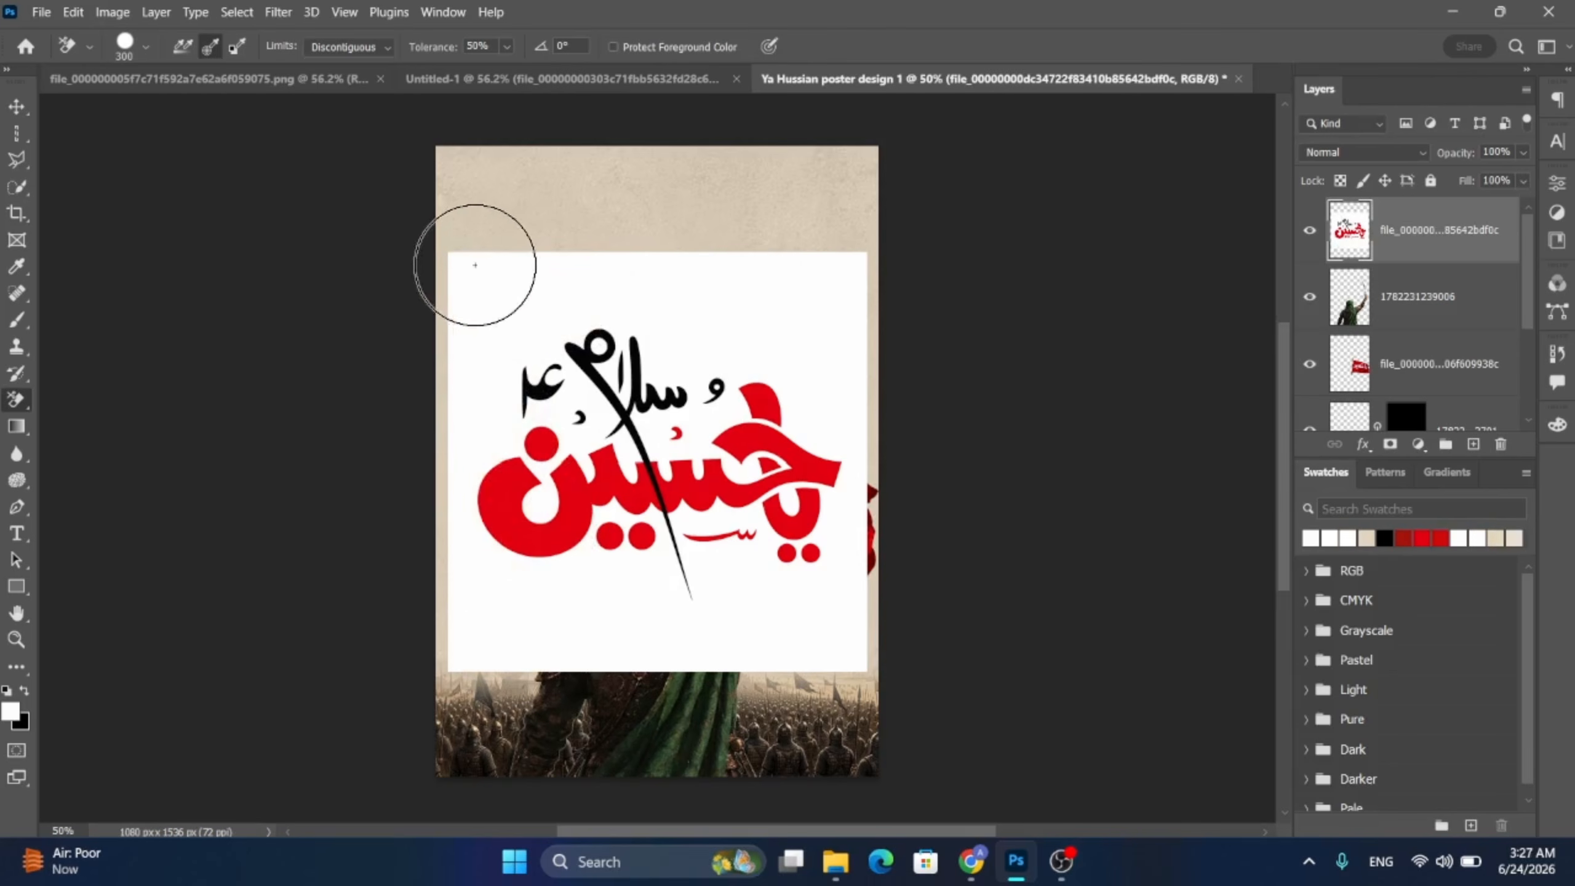
mouse_move(475, 265)
mouse_down()
mouse_move(501, 450)
mouse_move(496, 663)
mouse_move(844, 641)
mouse_move(858, 463)
mouse_move(833, 242)
mouse_move(461, 247)
mouse_move(537, 299)
mouse_move(843, 327)
mouse_move(611, 408)
mouse_move(440, 434)
mouse_move(781, 467)
mouse_move(849, 491)
mouse_move(493, 576)
mouse_up()
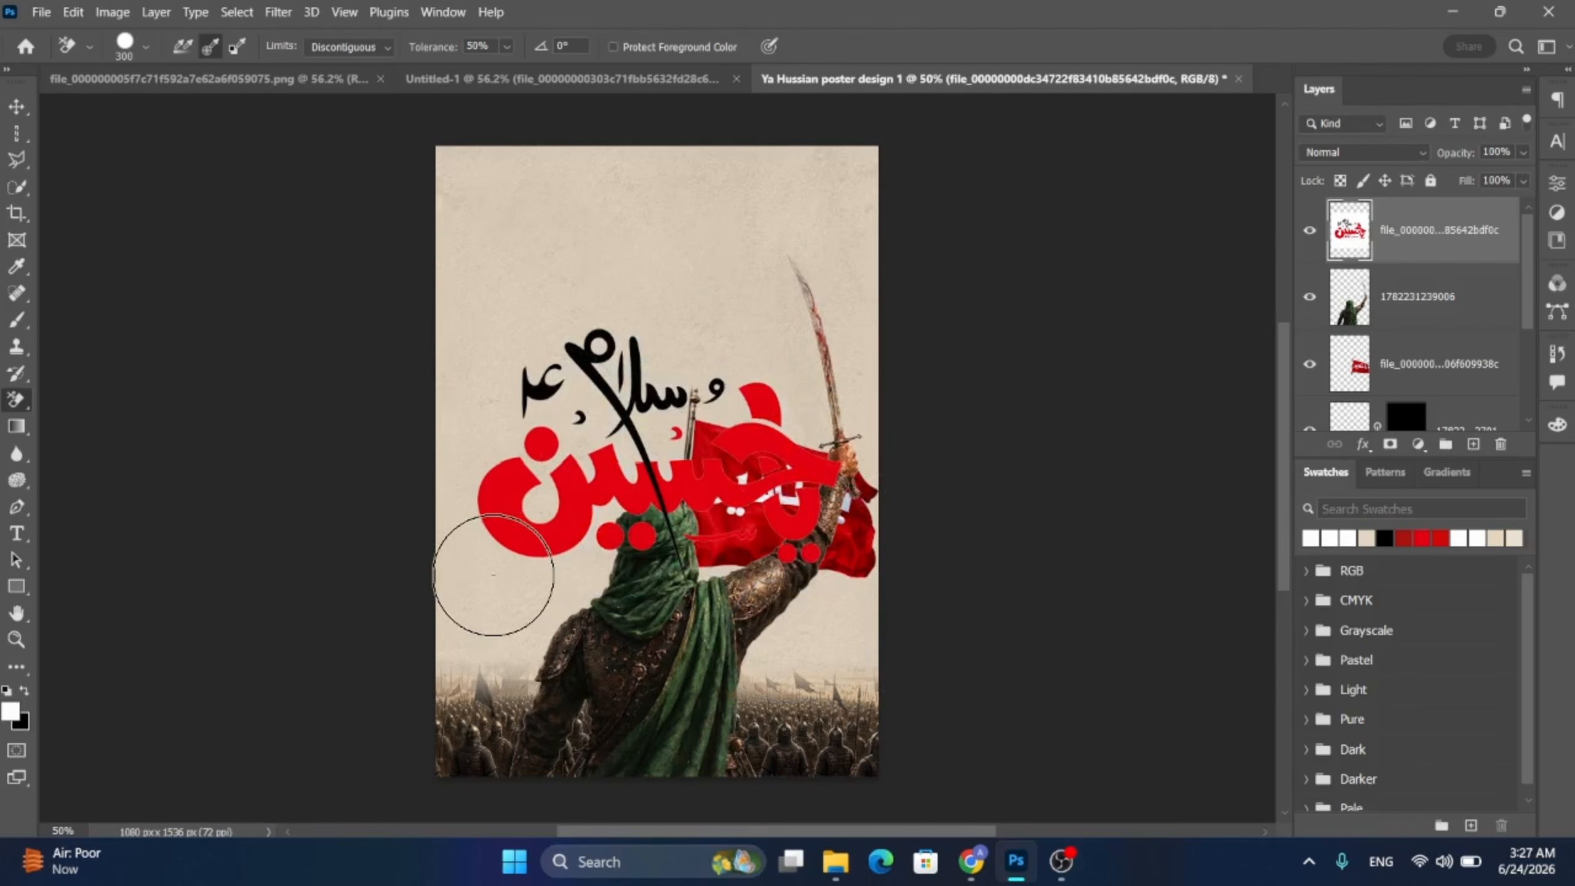
- Move the calligraphy up above the flag, scale it down, and shift it slightly left to clear the sword
click(18, 106)
drag(678, 477, 681, 304)
click(465, 47)
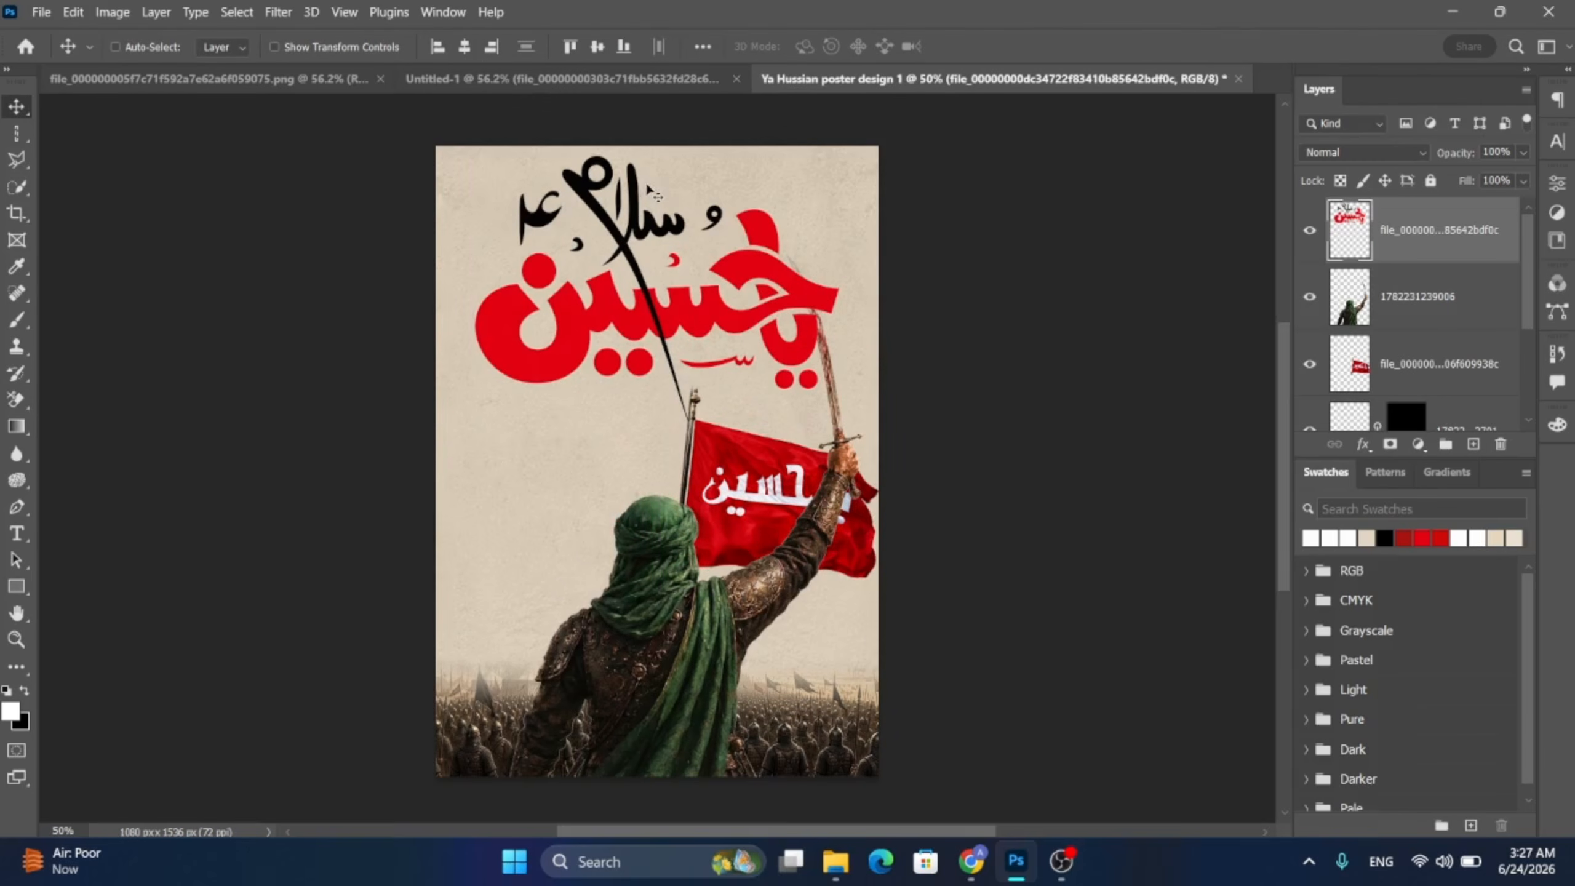
key(ctrl+t)
drag(839, 426, 801, 398)
drag(716, 312, 693, 317)
drag(499, 390, 491, 397)
click(15, 119)
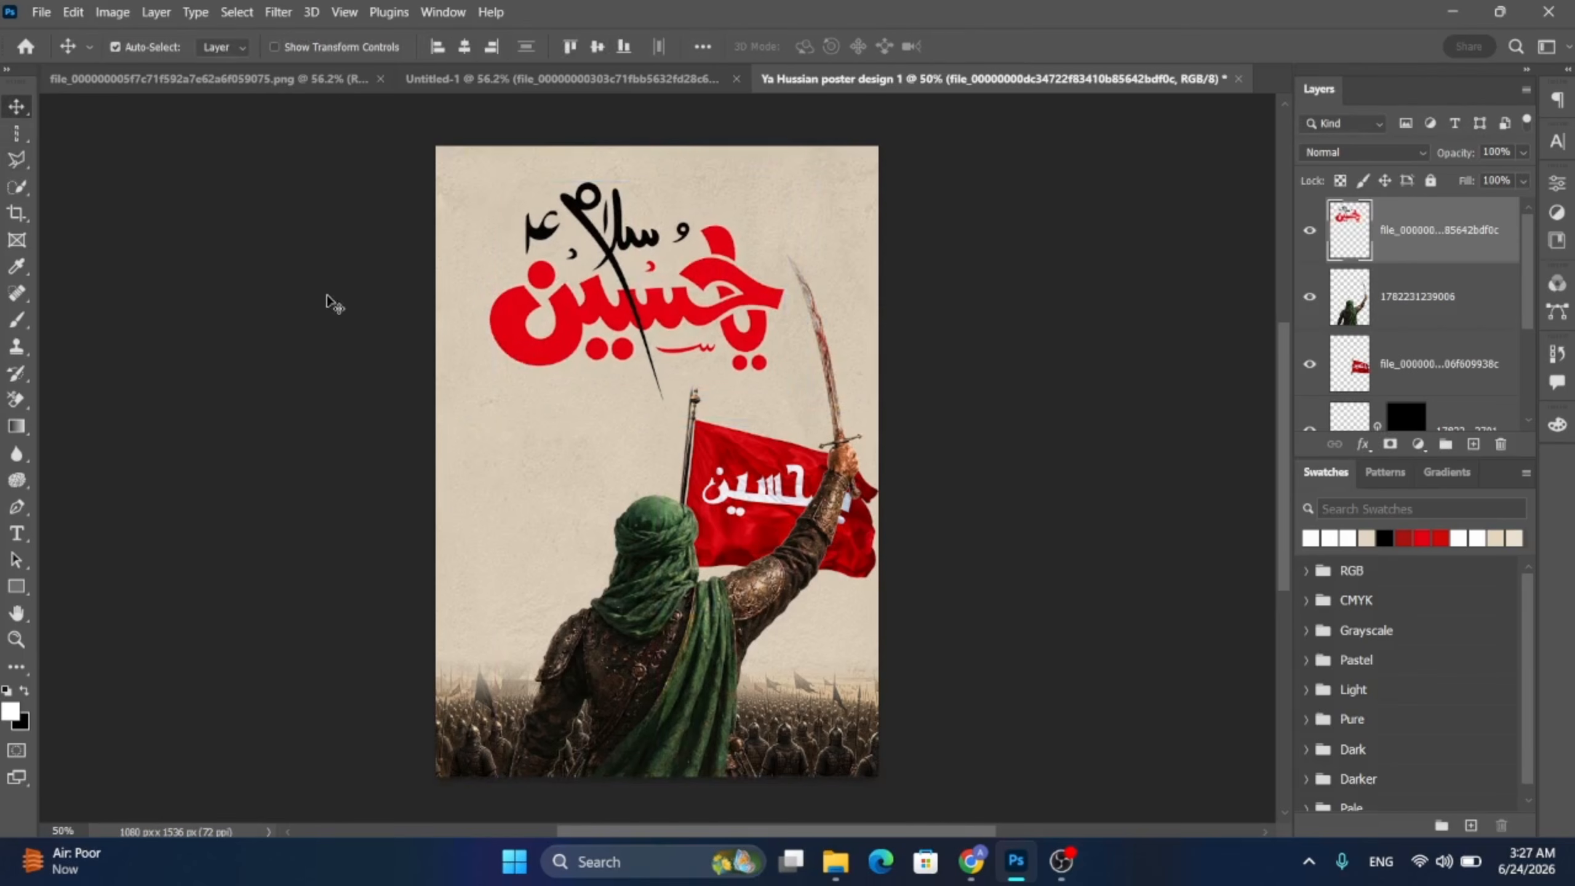
- Nudge the calligraphy up slightly and enlarge it a little toward the sword tip
click(570, 318)
drag(718, 311, 718, 303)
key(ctrl+t)
drag(785, 399, 792, 403)
click(17, 106)
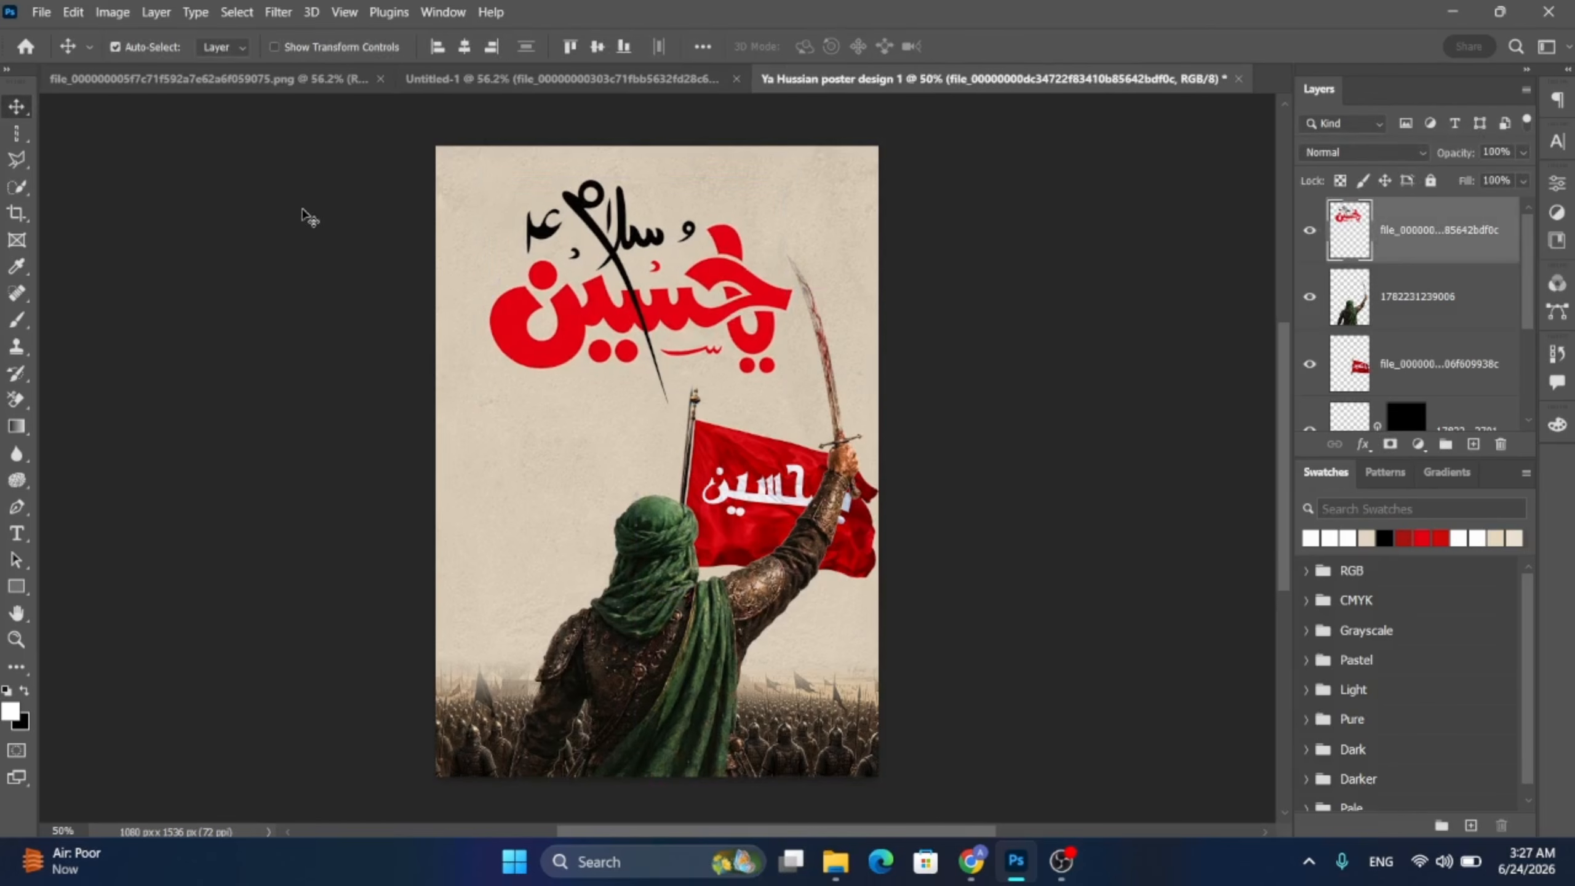
- Rotate the red flag about 8° clockwise, scale it to about 95.5%, and shift it slightly right behind the raised arm
click(738, 487)
key(ctrl+t)
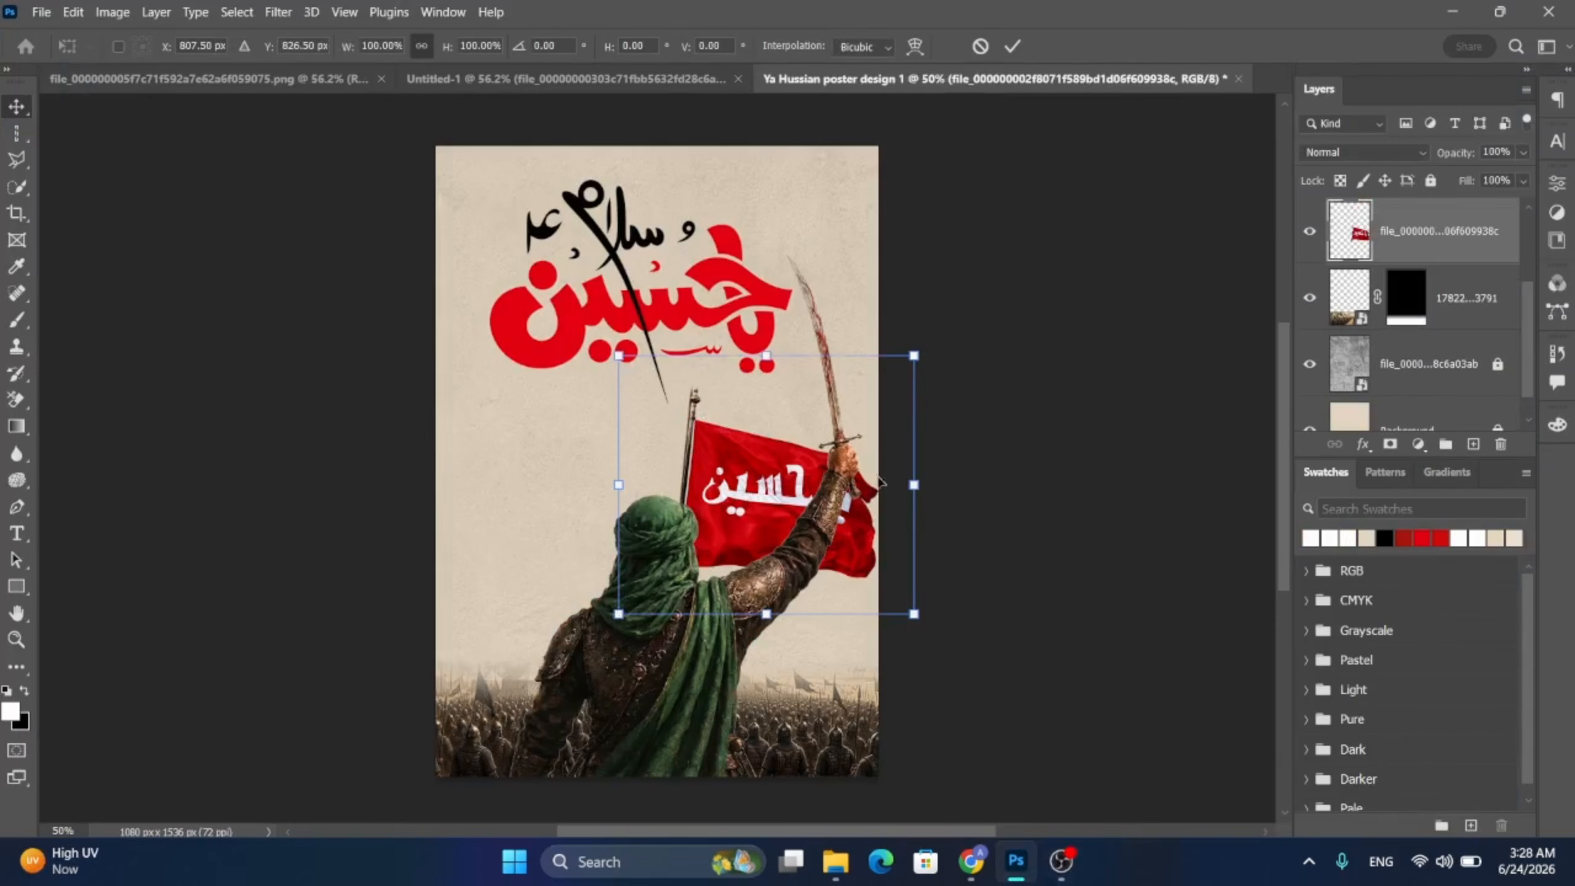
drag(928, 348, 953, 370)
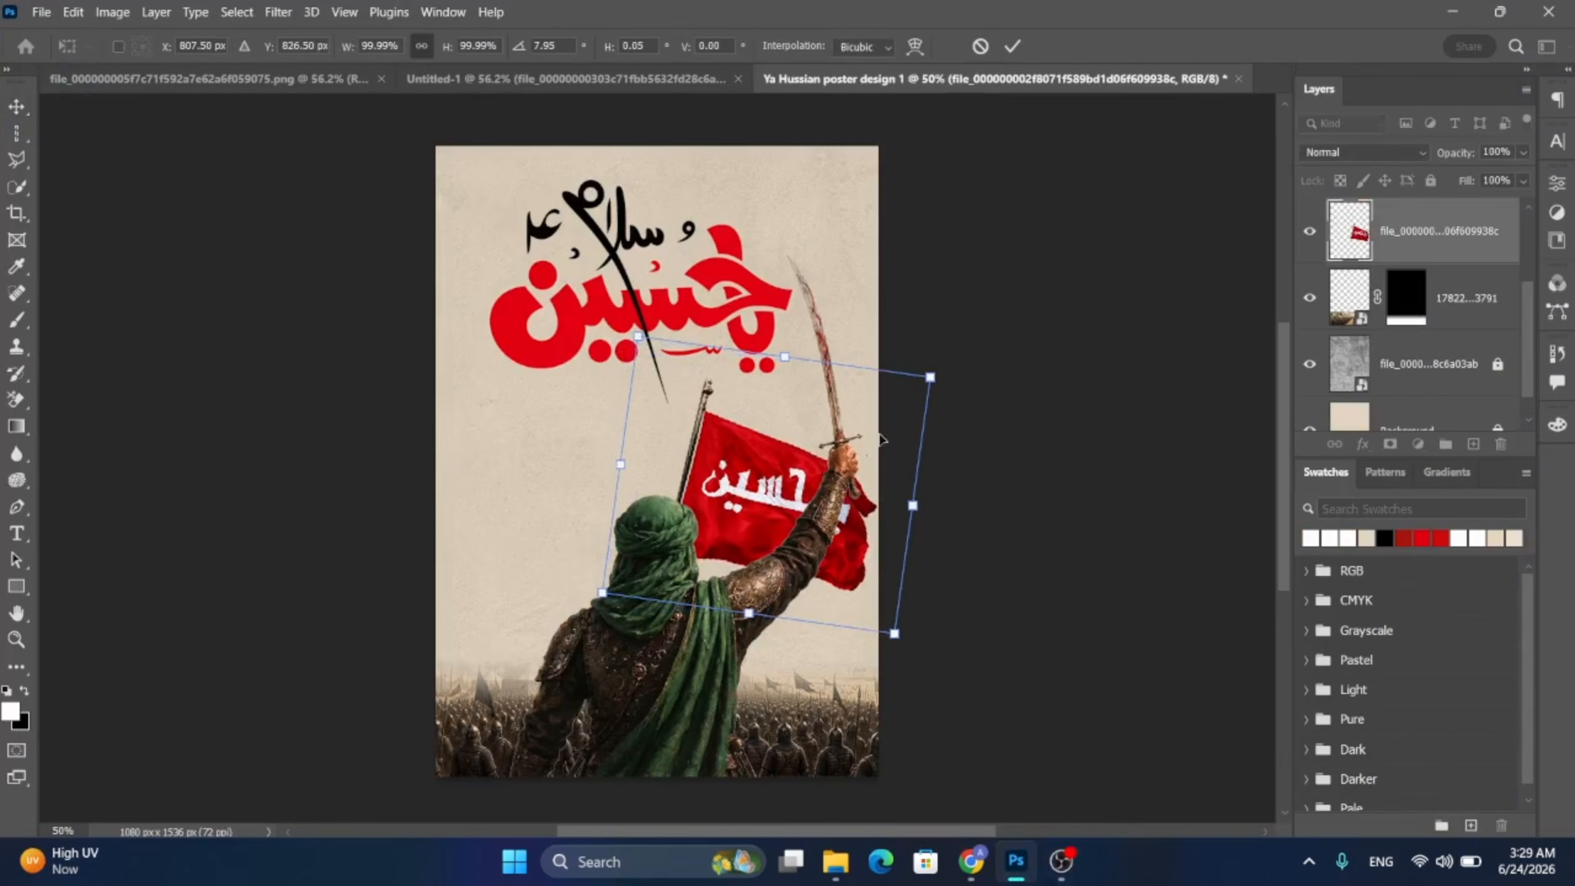
drag(784, 524, 799, 517)
drag(901, 629, 897, 615)
drag(804, 507, 804, 518)
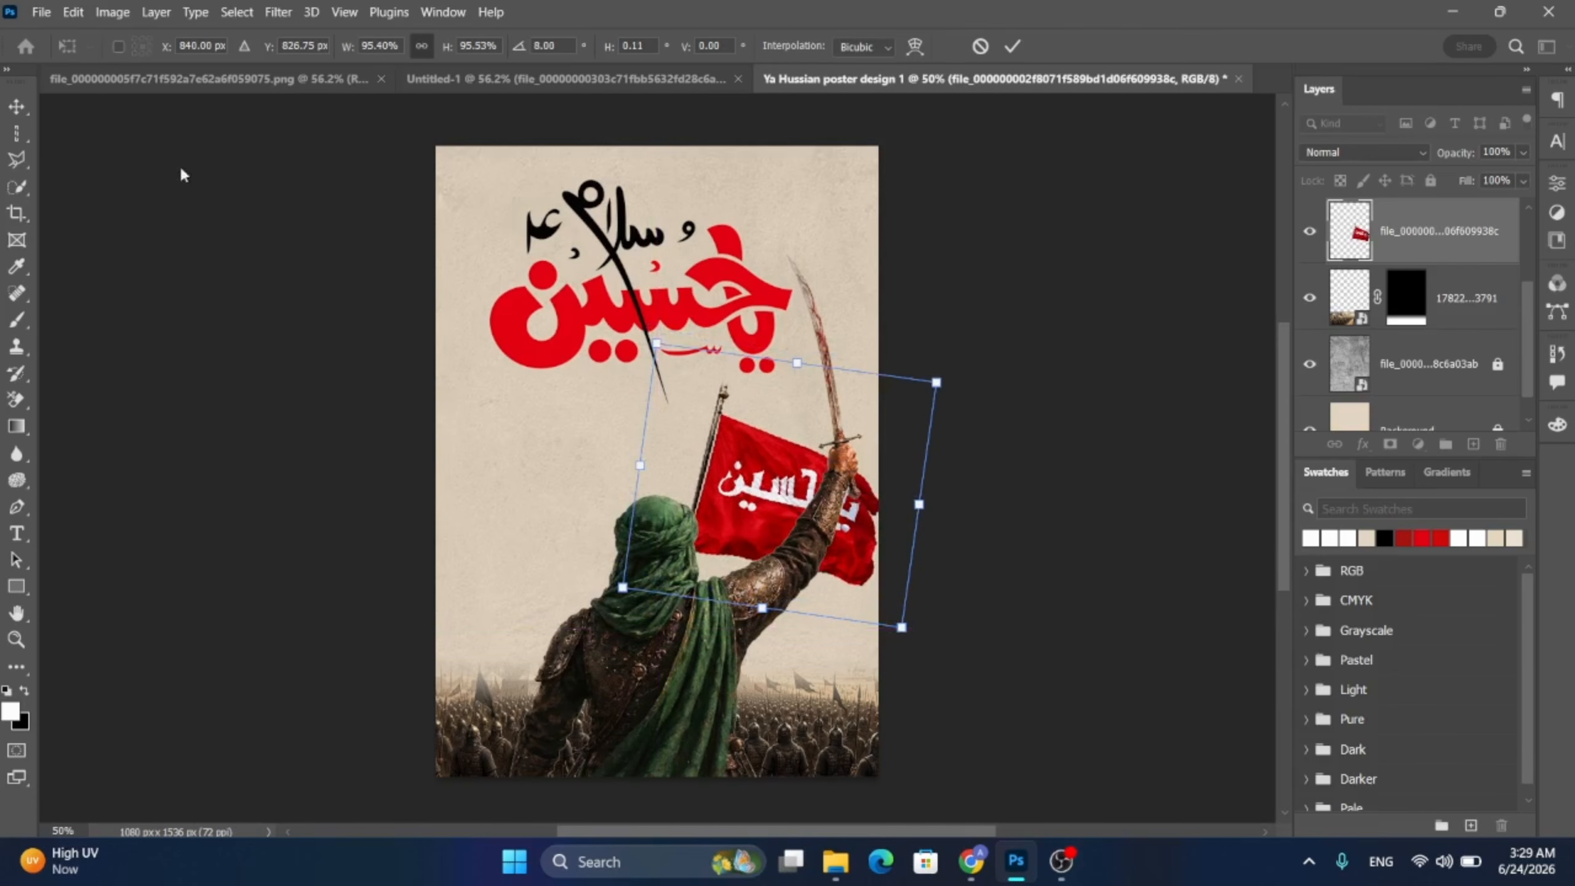
click(16, 105)
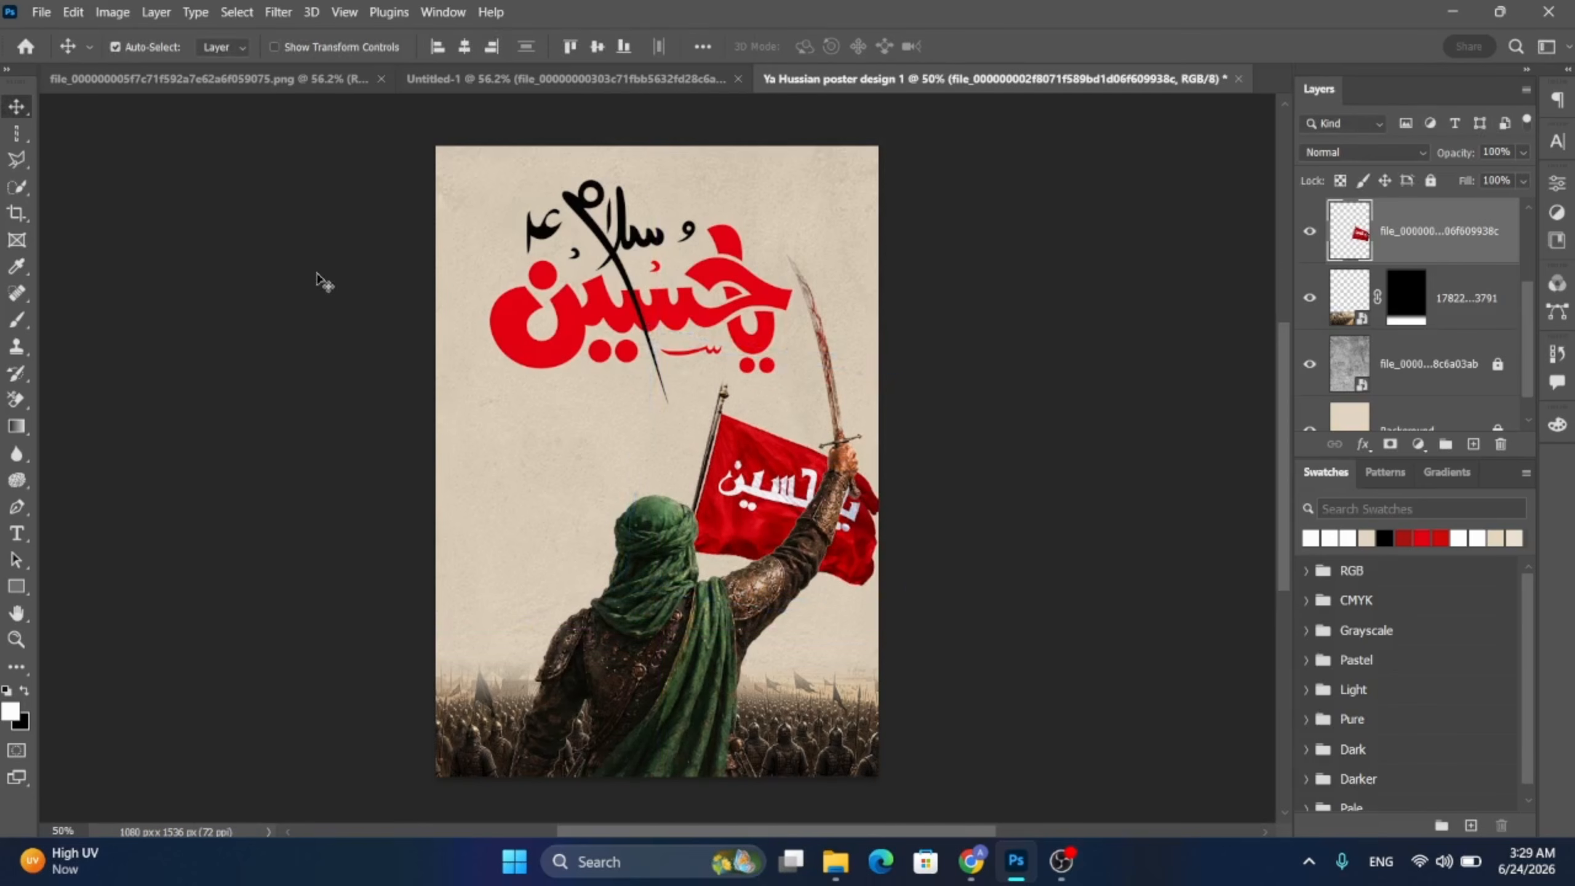
- Start a text layer between the calligraphy and the warrior's head in Bebas Regular, 43 pt, coloured black
click(23, 535)
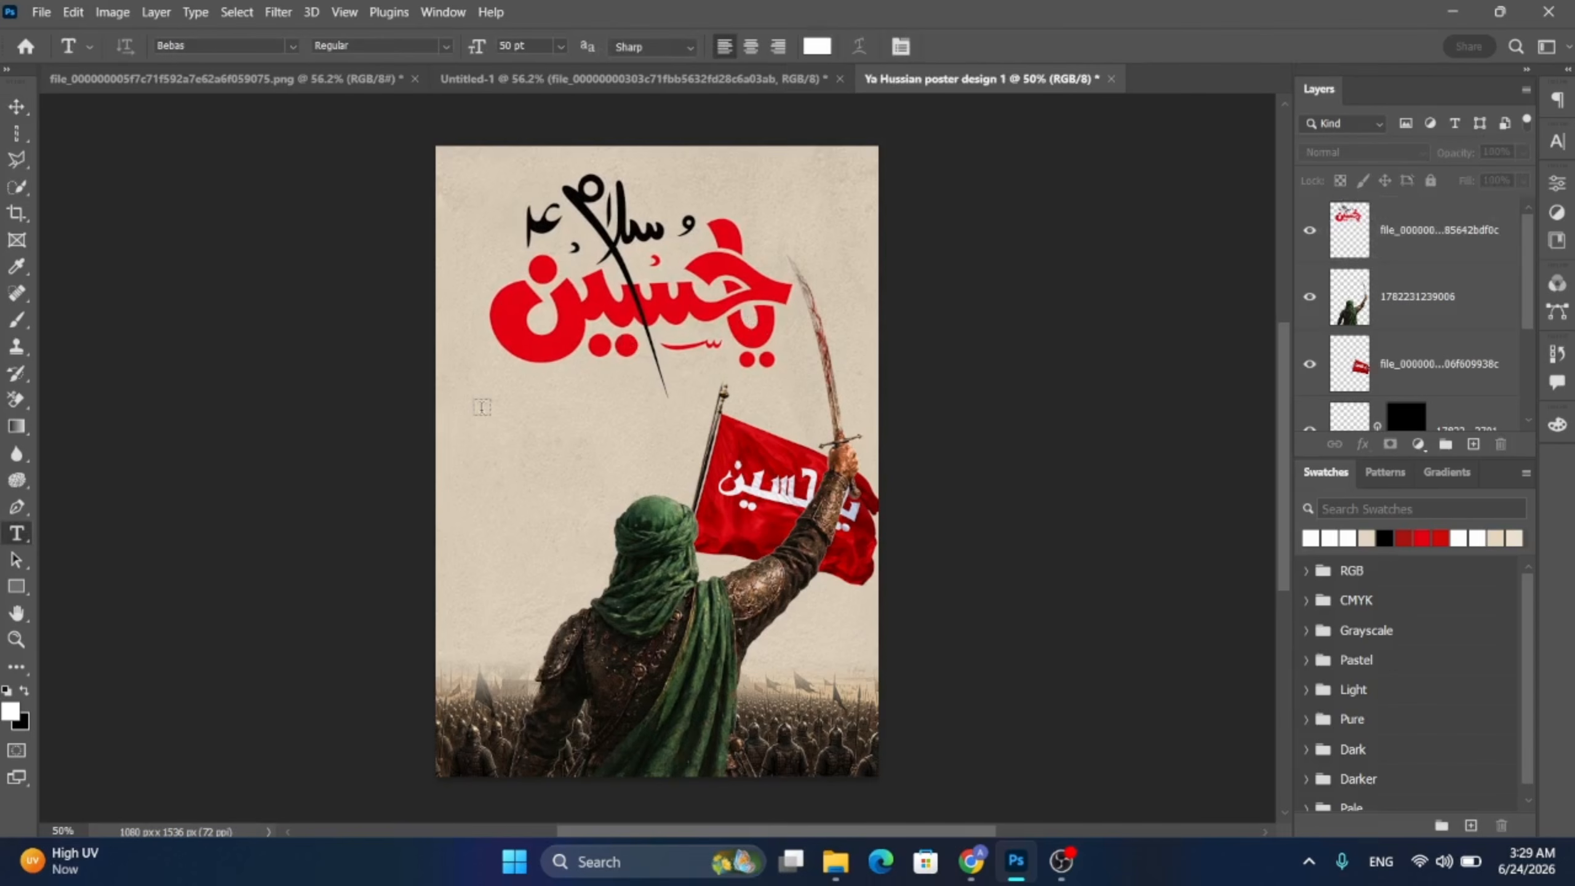
click(541, 418)
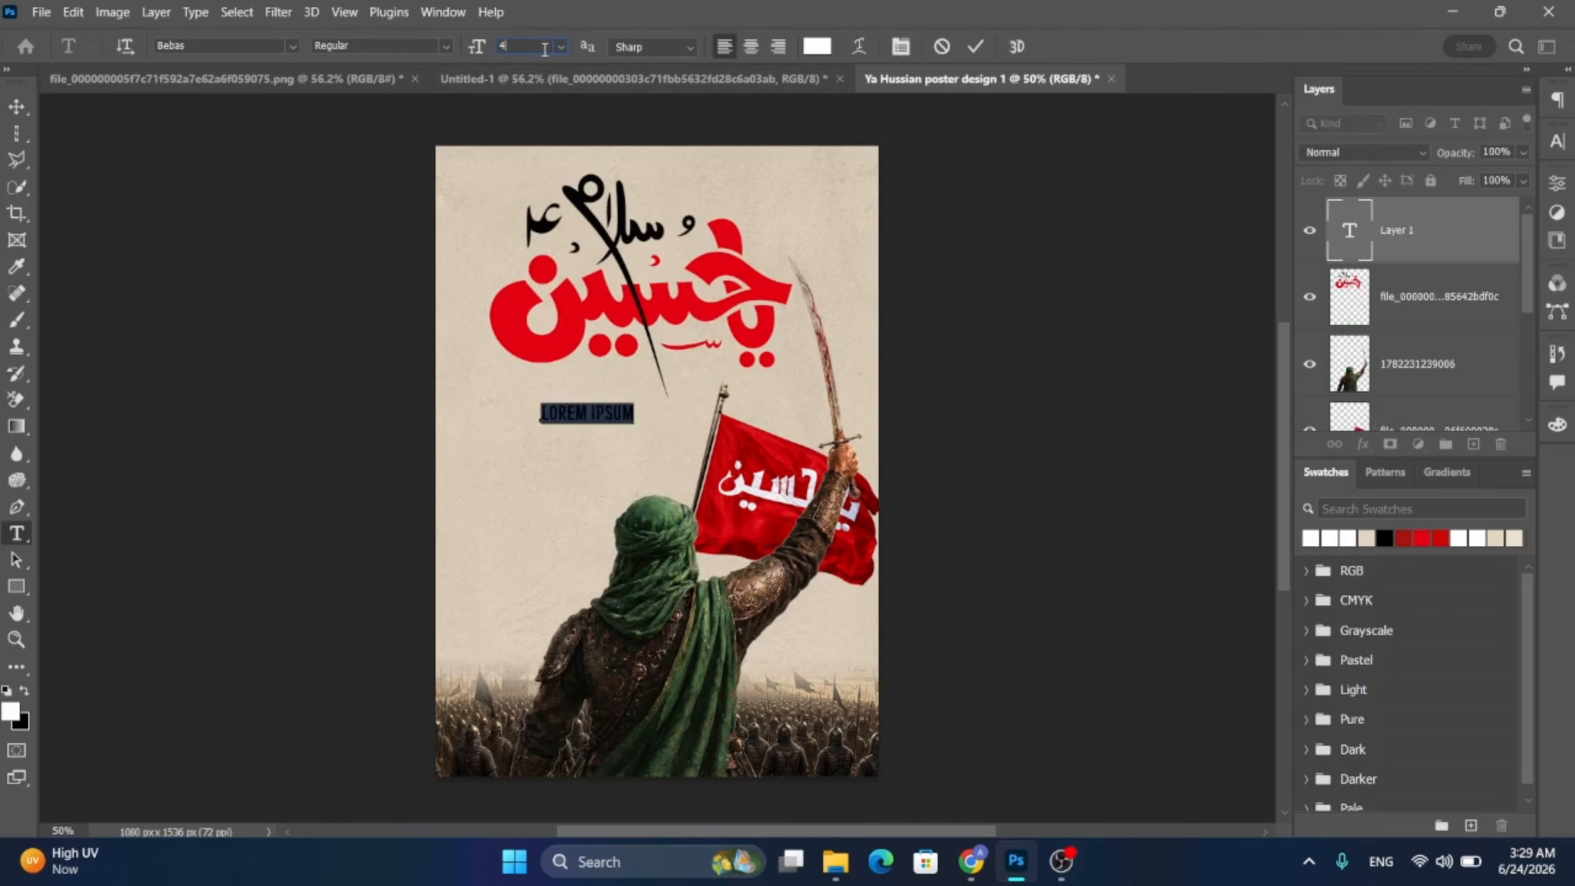
key(Return)
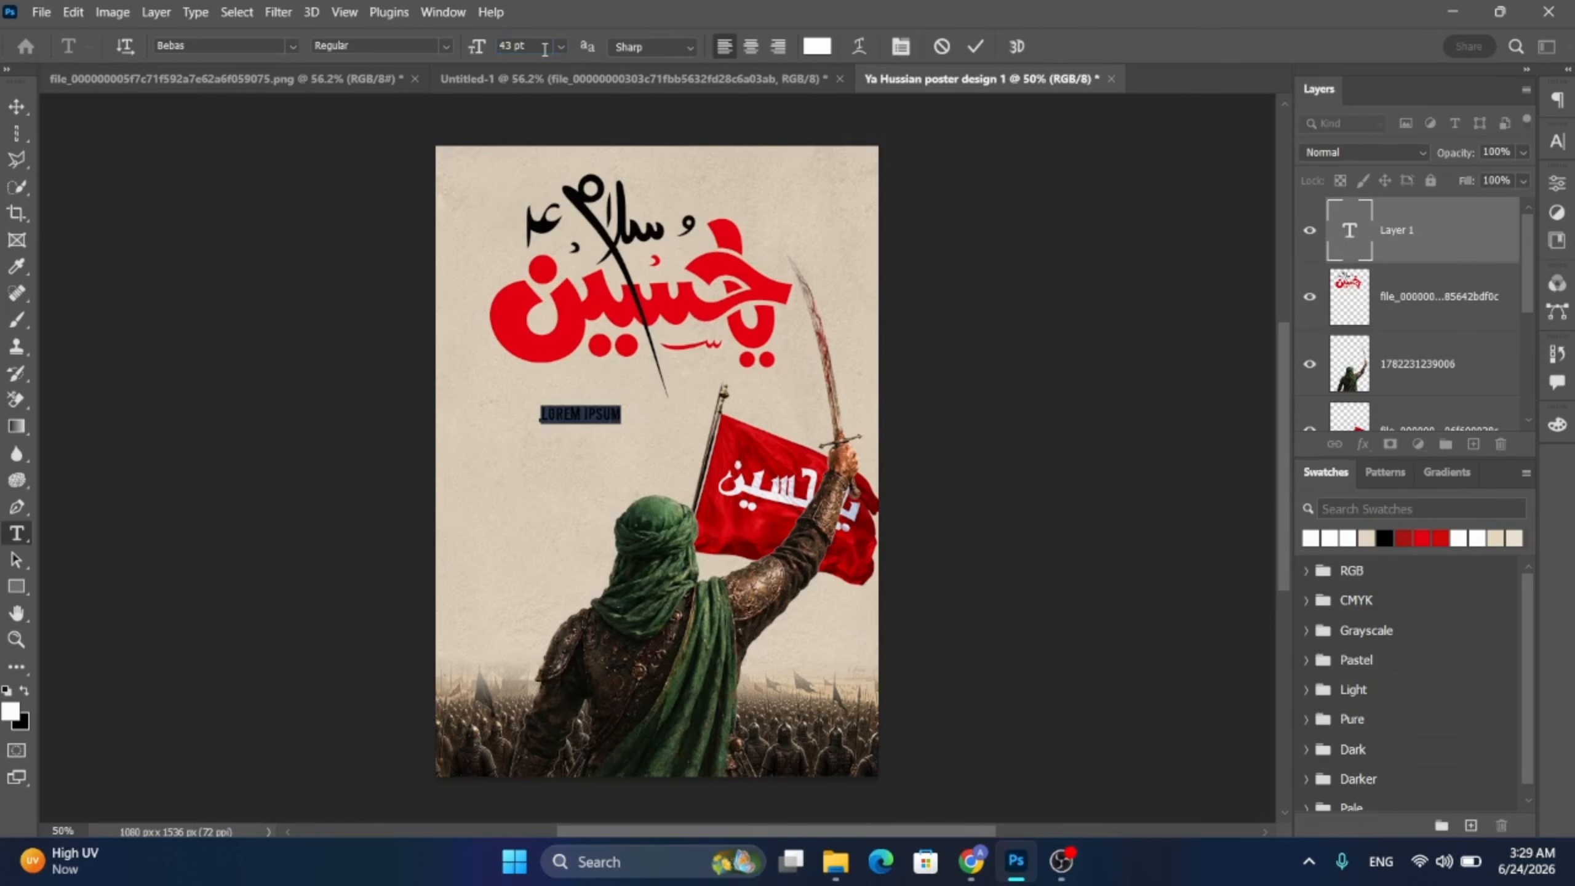
click(1385, 537)
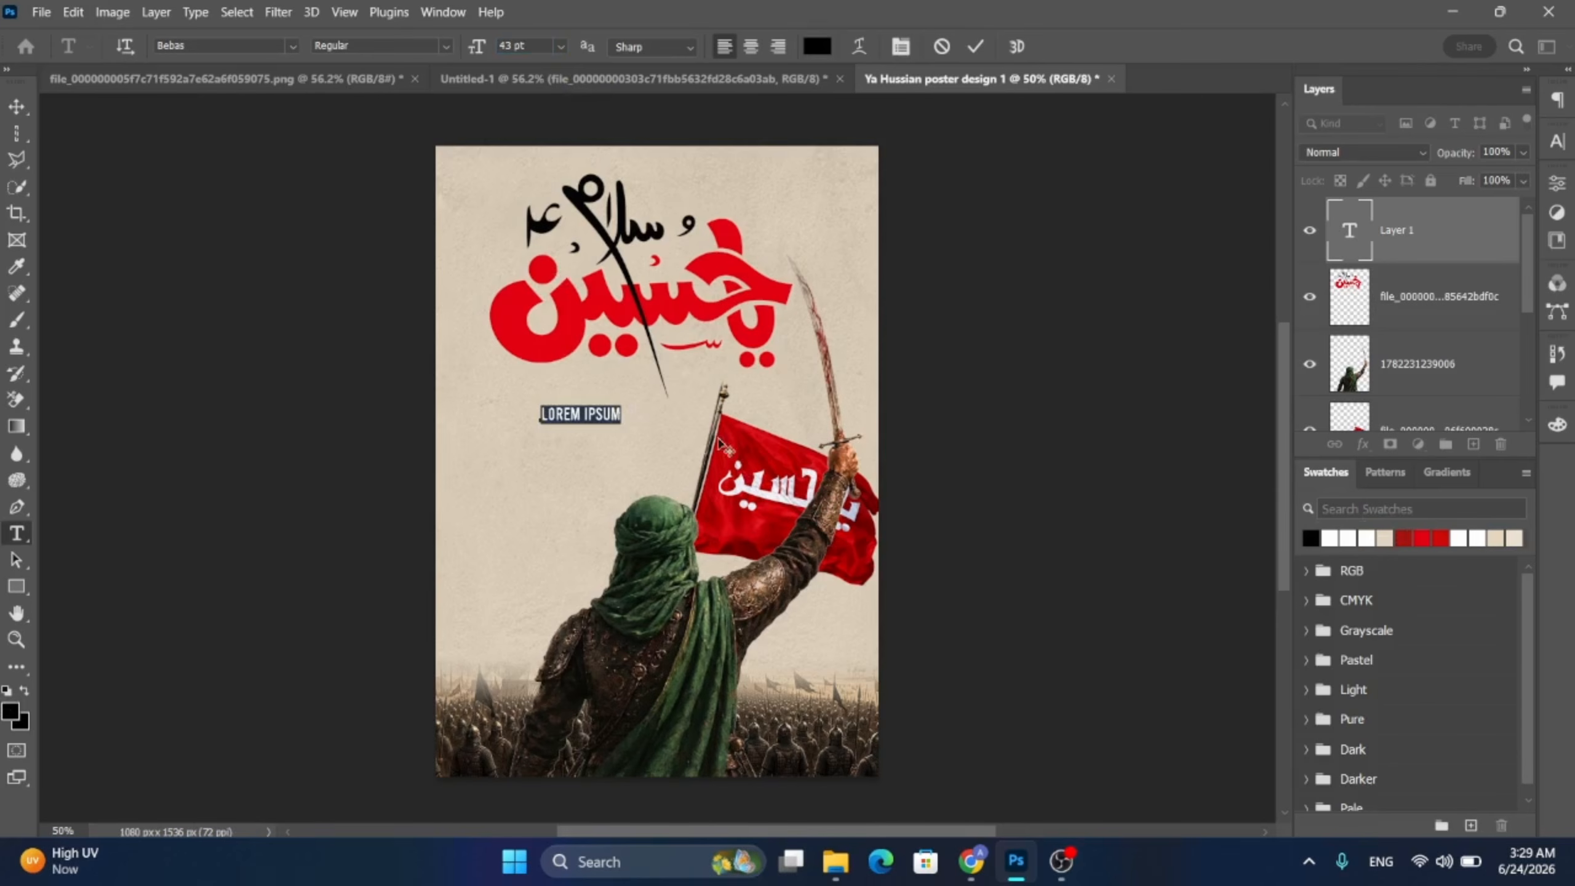
- Write "I WELL STAND BY THE SIDE OF THE OPPRESSED. / I WELL NEVER STEP BACK FROM THE PATH OF TRUTH / TAUGHT BY" and move it left
text(I WELL STAND BY THE SIDE)
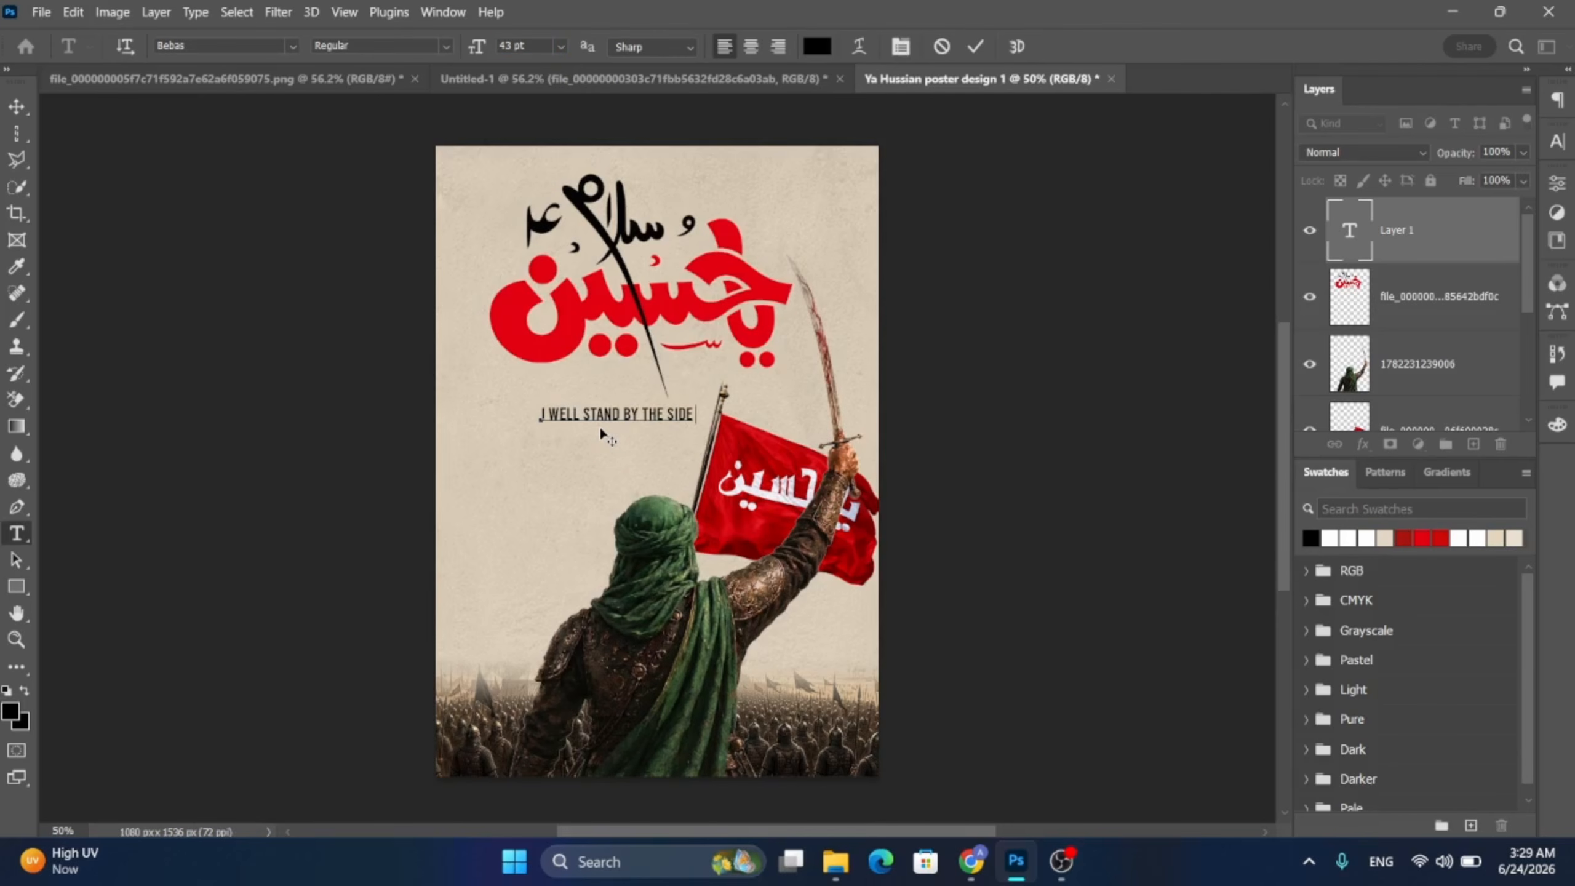
text( OF ME)
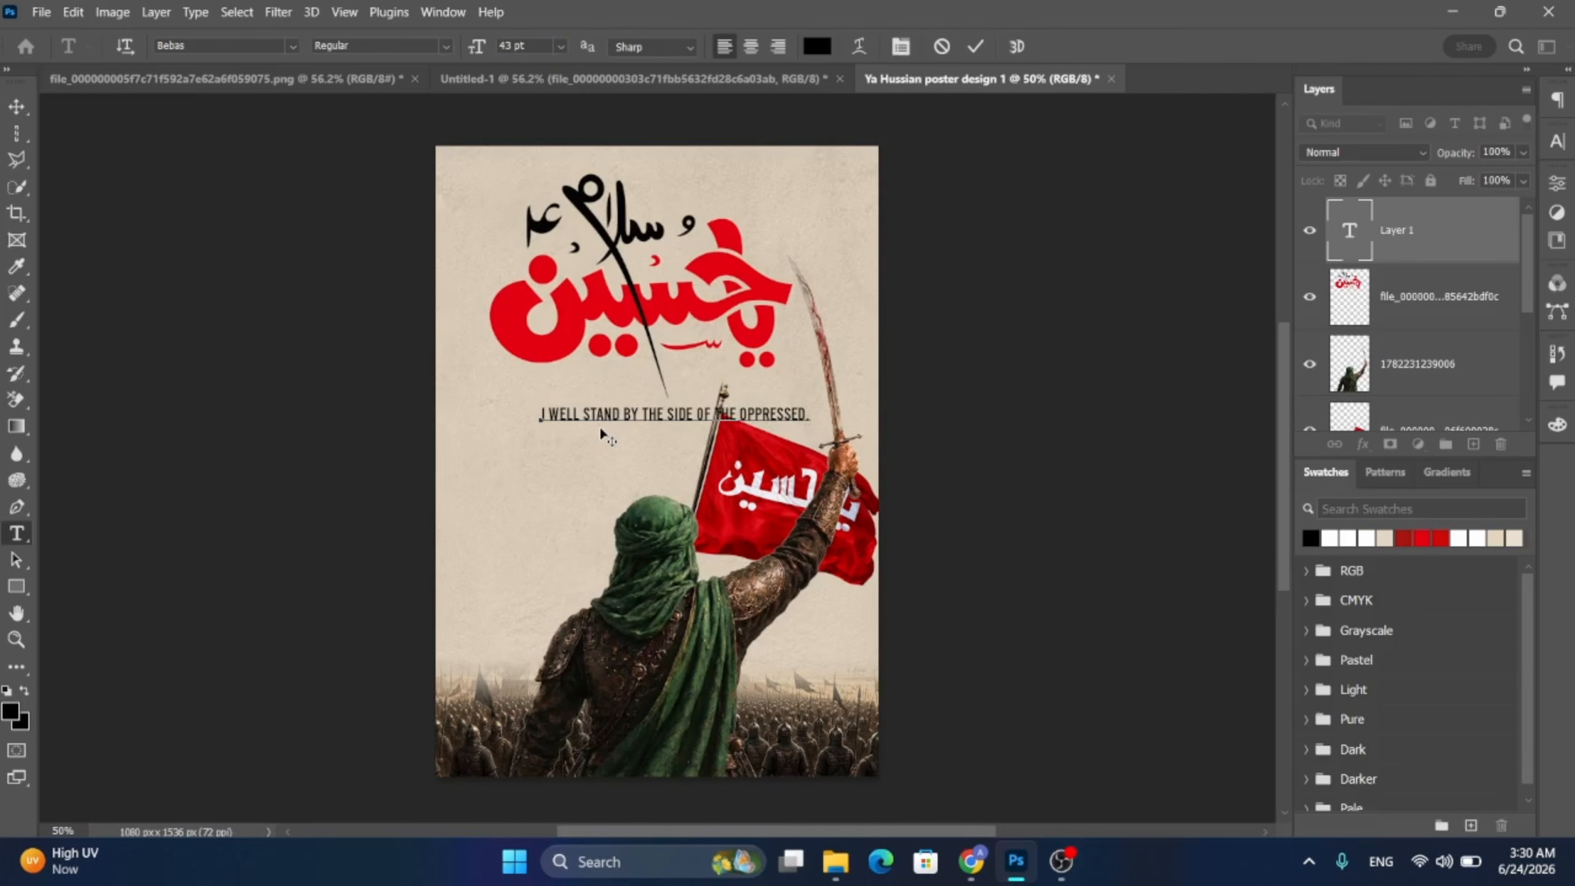
text( WELL NEVER STEP BACK FROM THE PATH OF TRUTH)
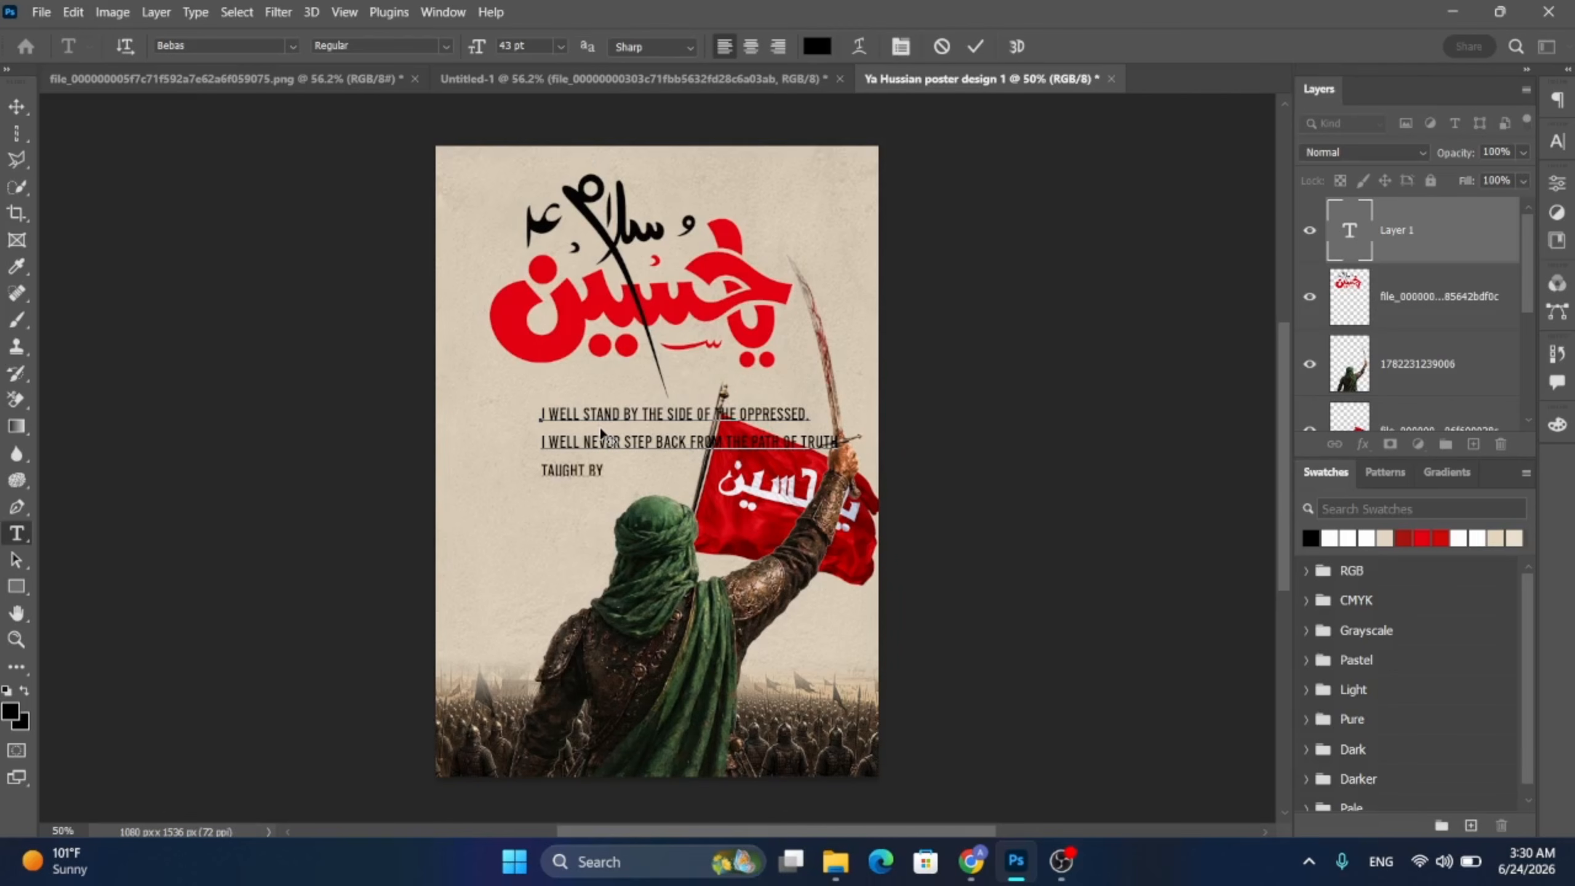
click(16, 106)
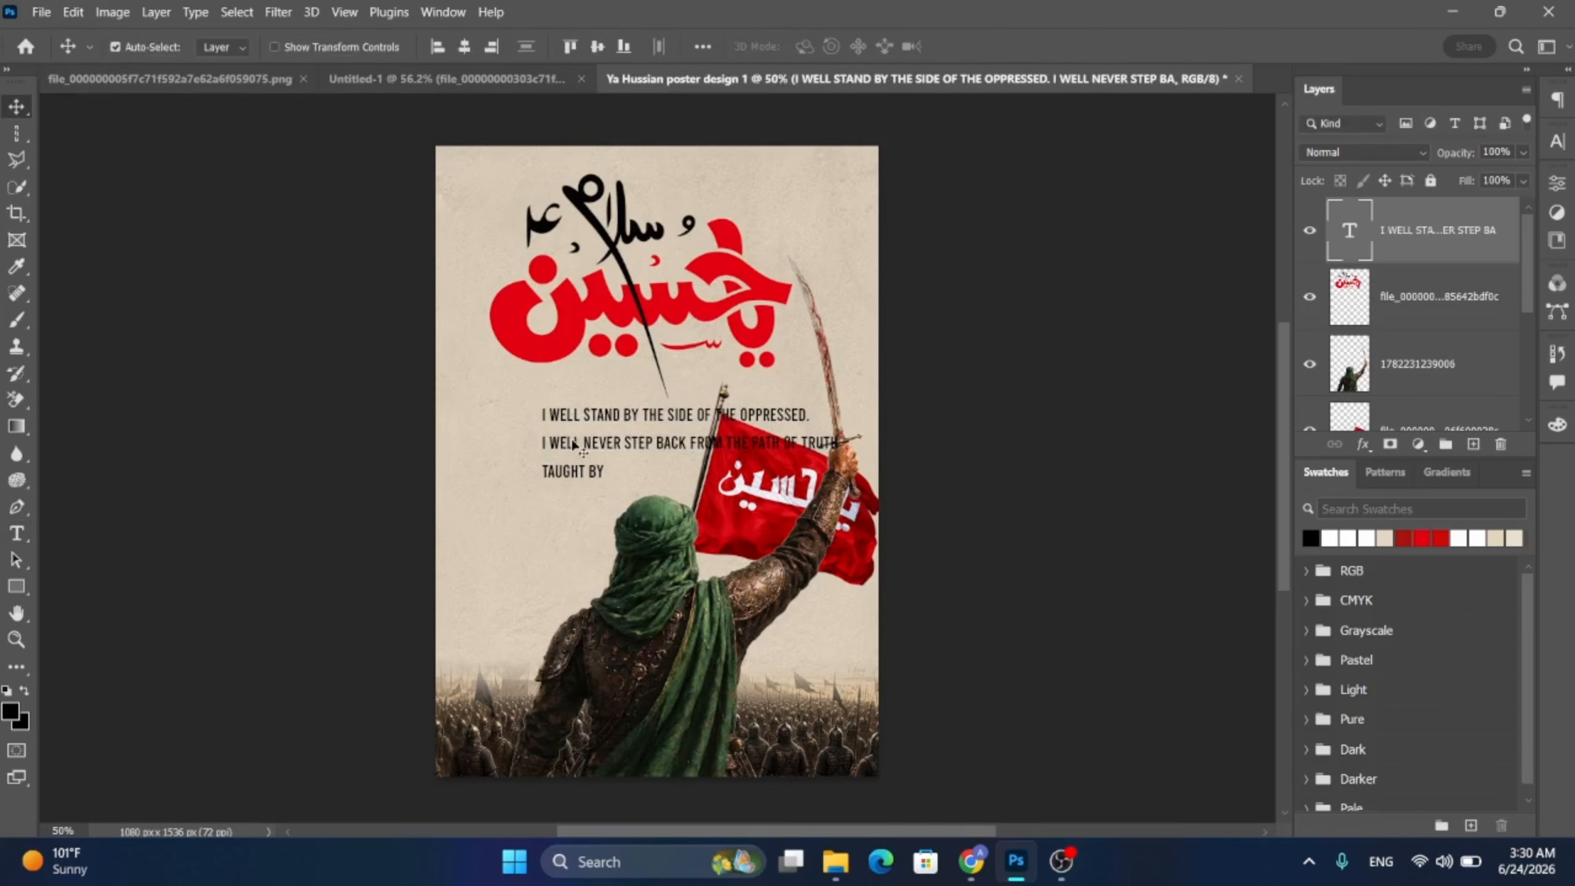
drag(574, 445, 502, 435)
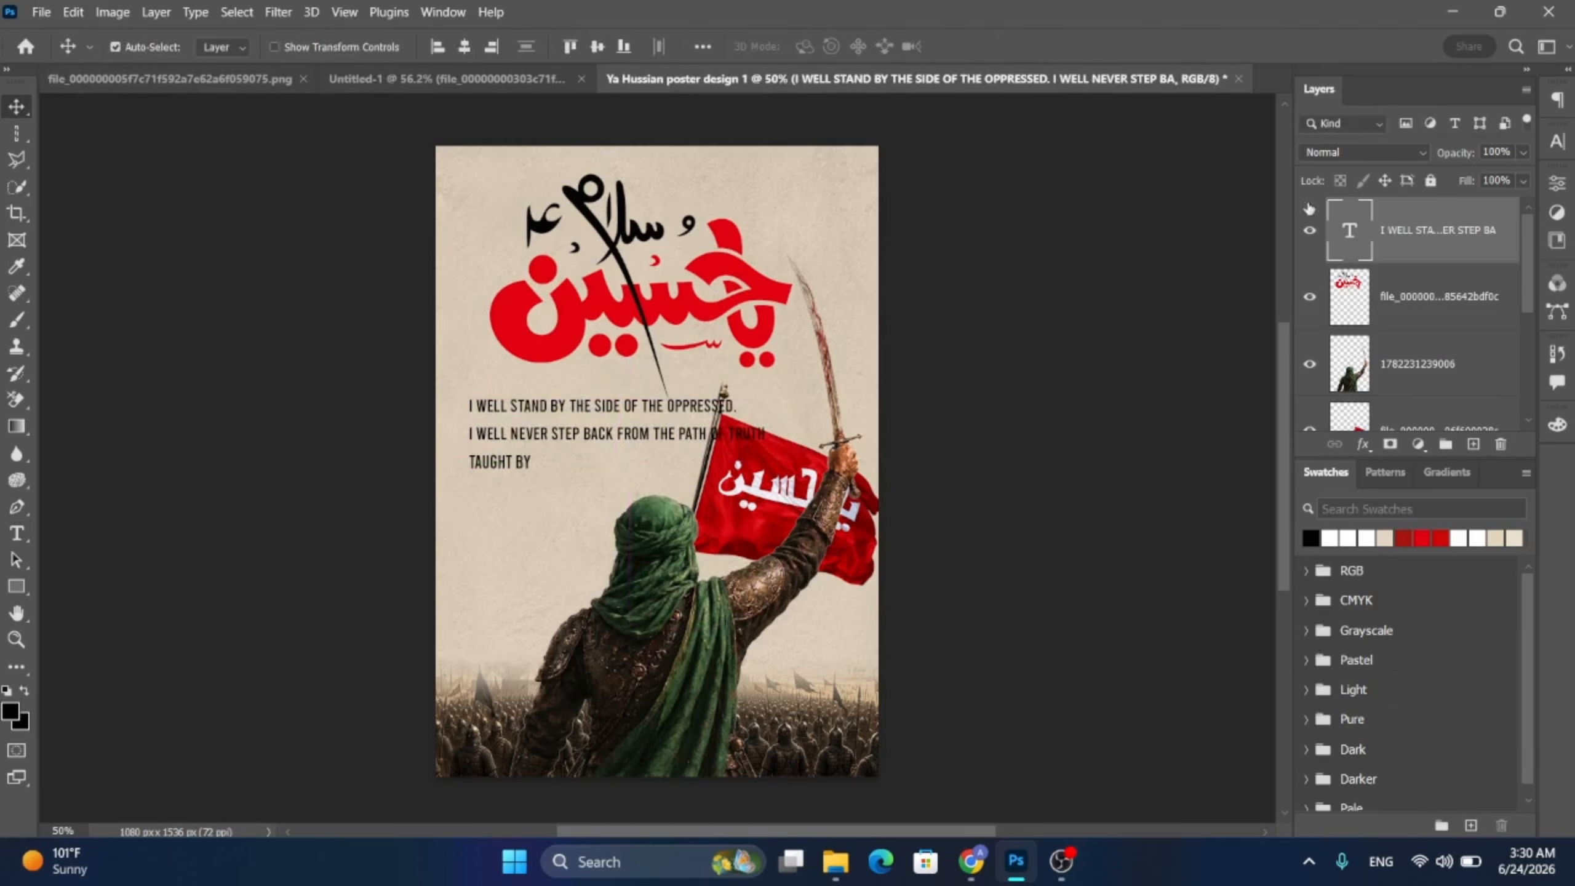
- Tighten the three-line text's leading to 46 pt and apply Faux Italic
click(28, 531)
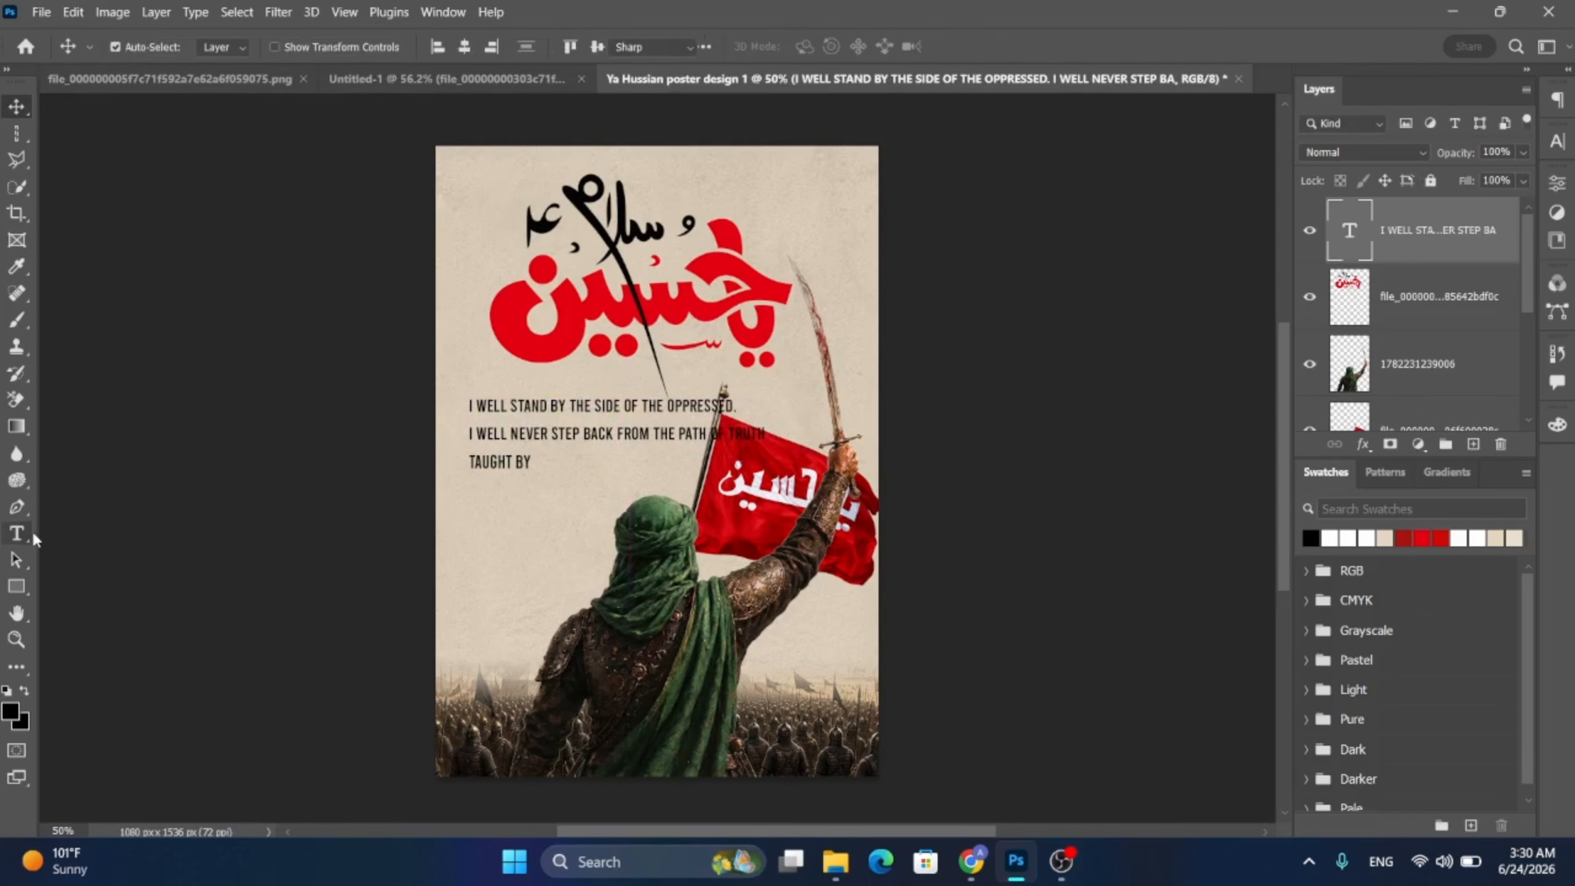
click(292, 46)
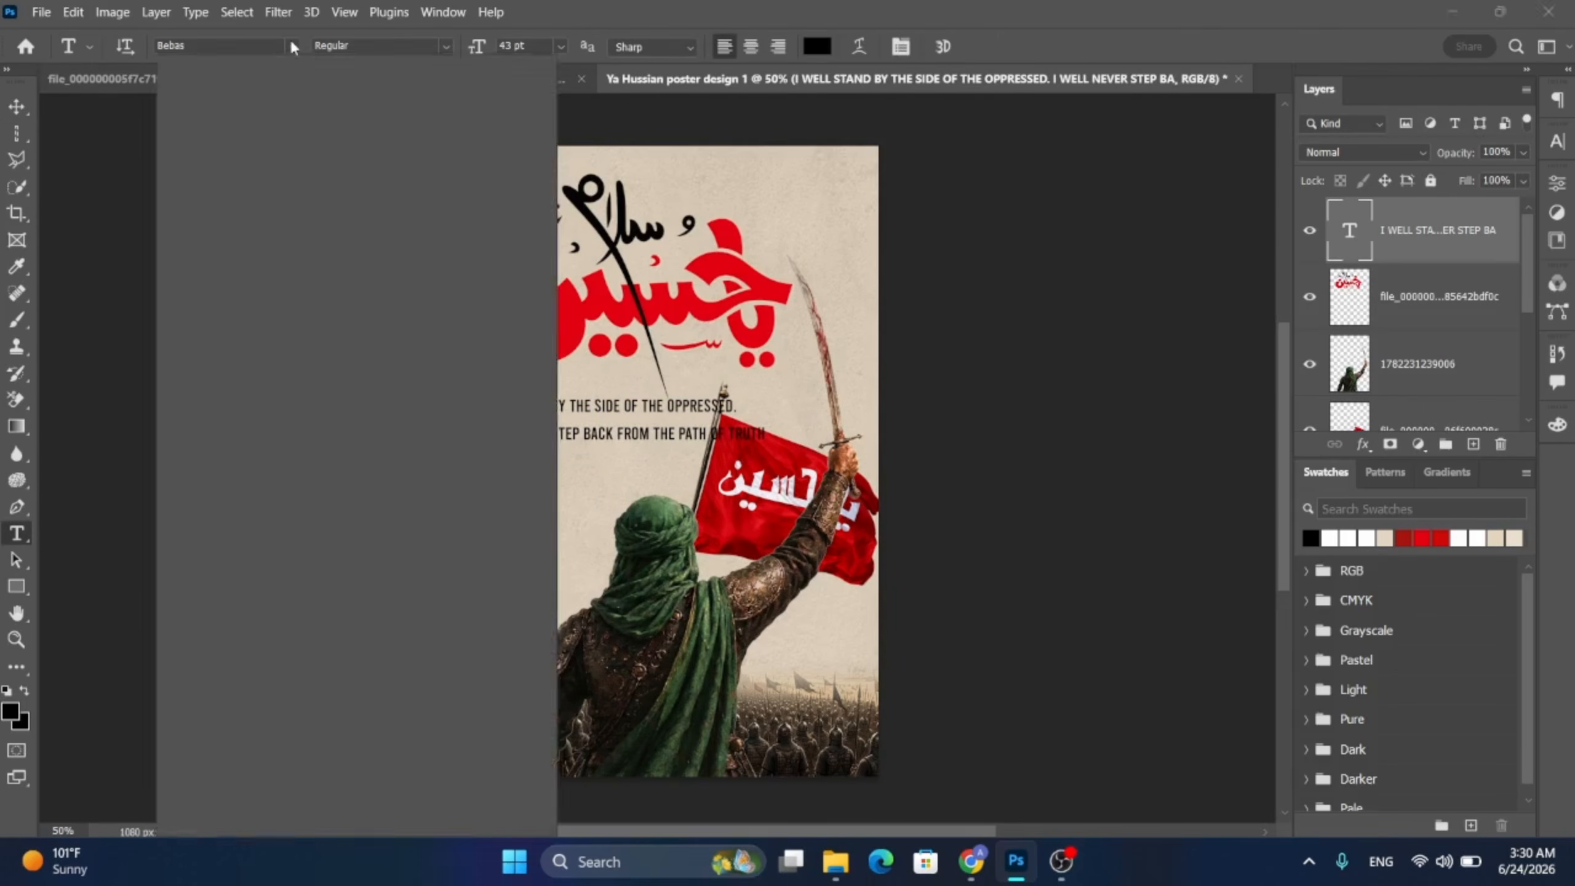
click(277, 106)
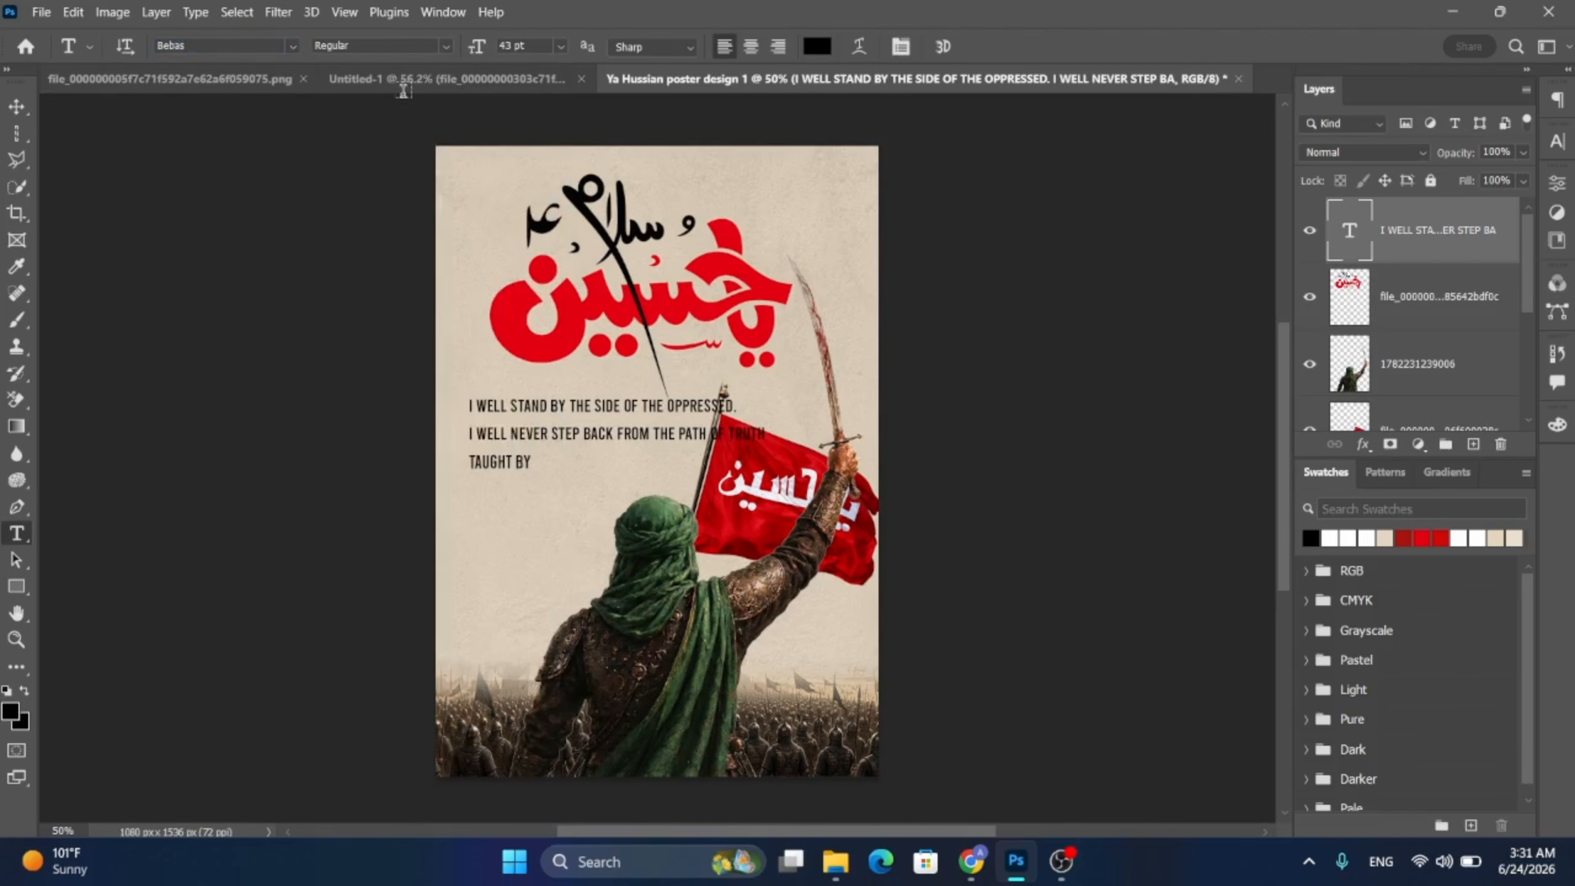
click(1558, 141)
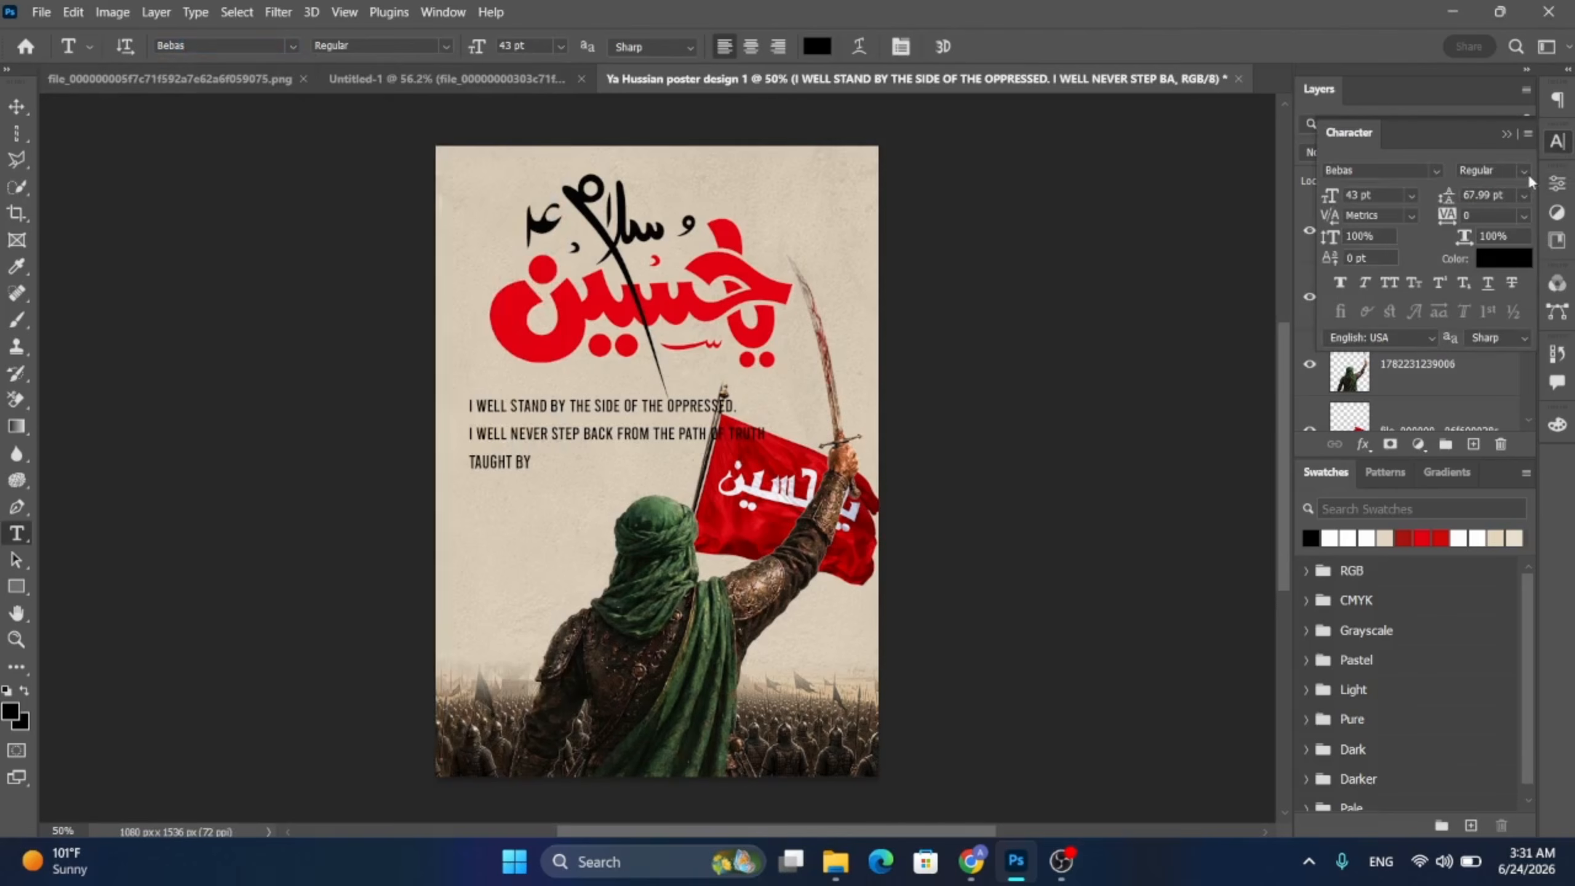
click(1488, 195)
drag(1451, 196, 1445, 205)
click(1365, 283)
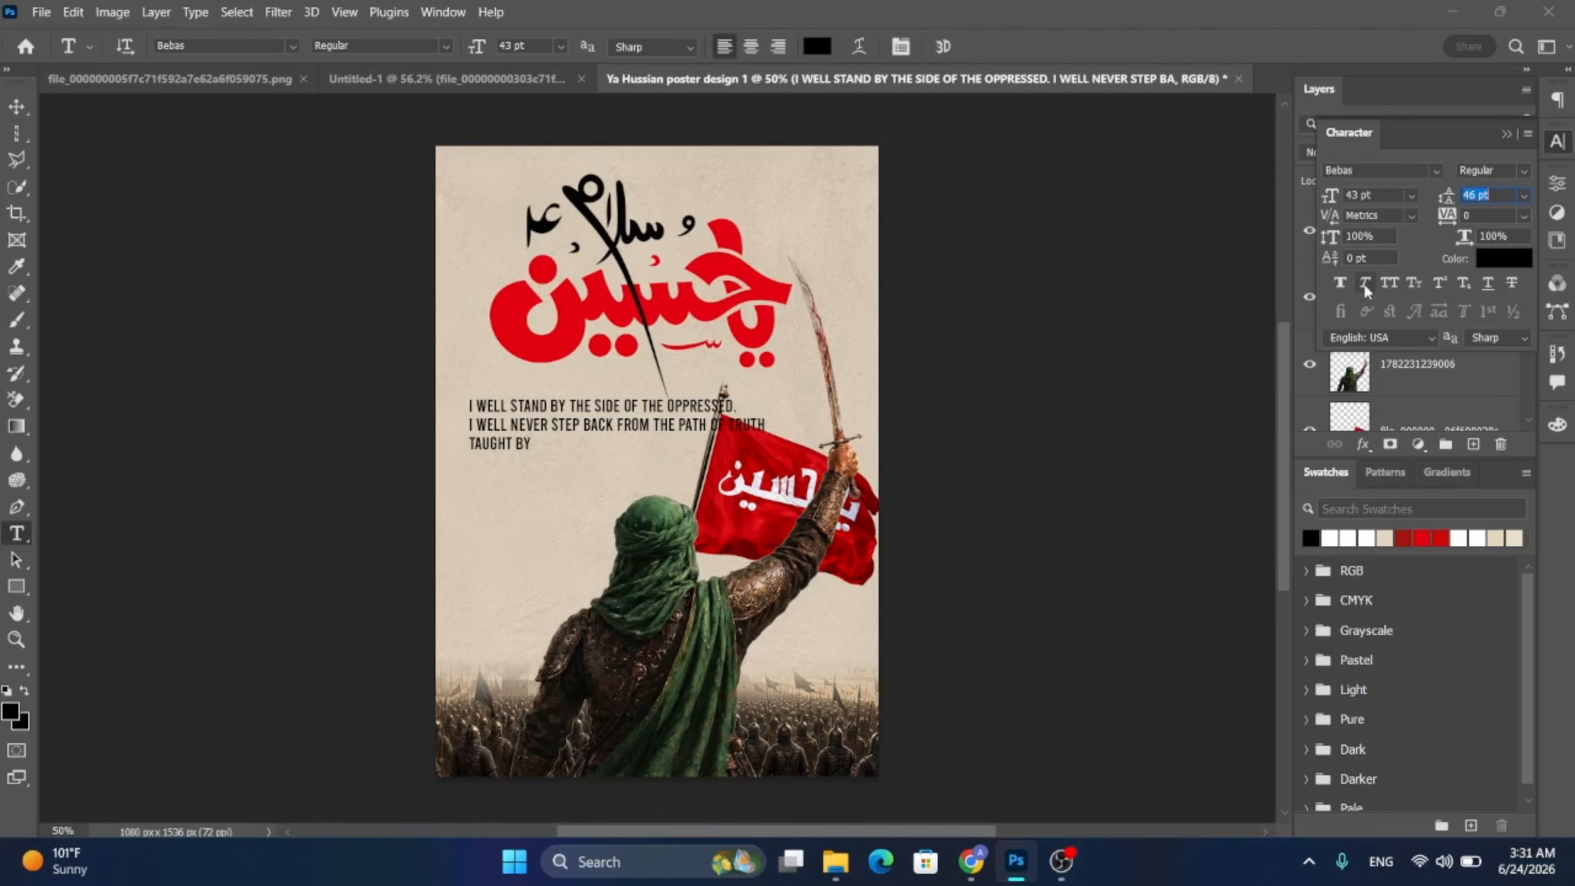
click(1512, 138)
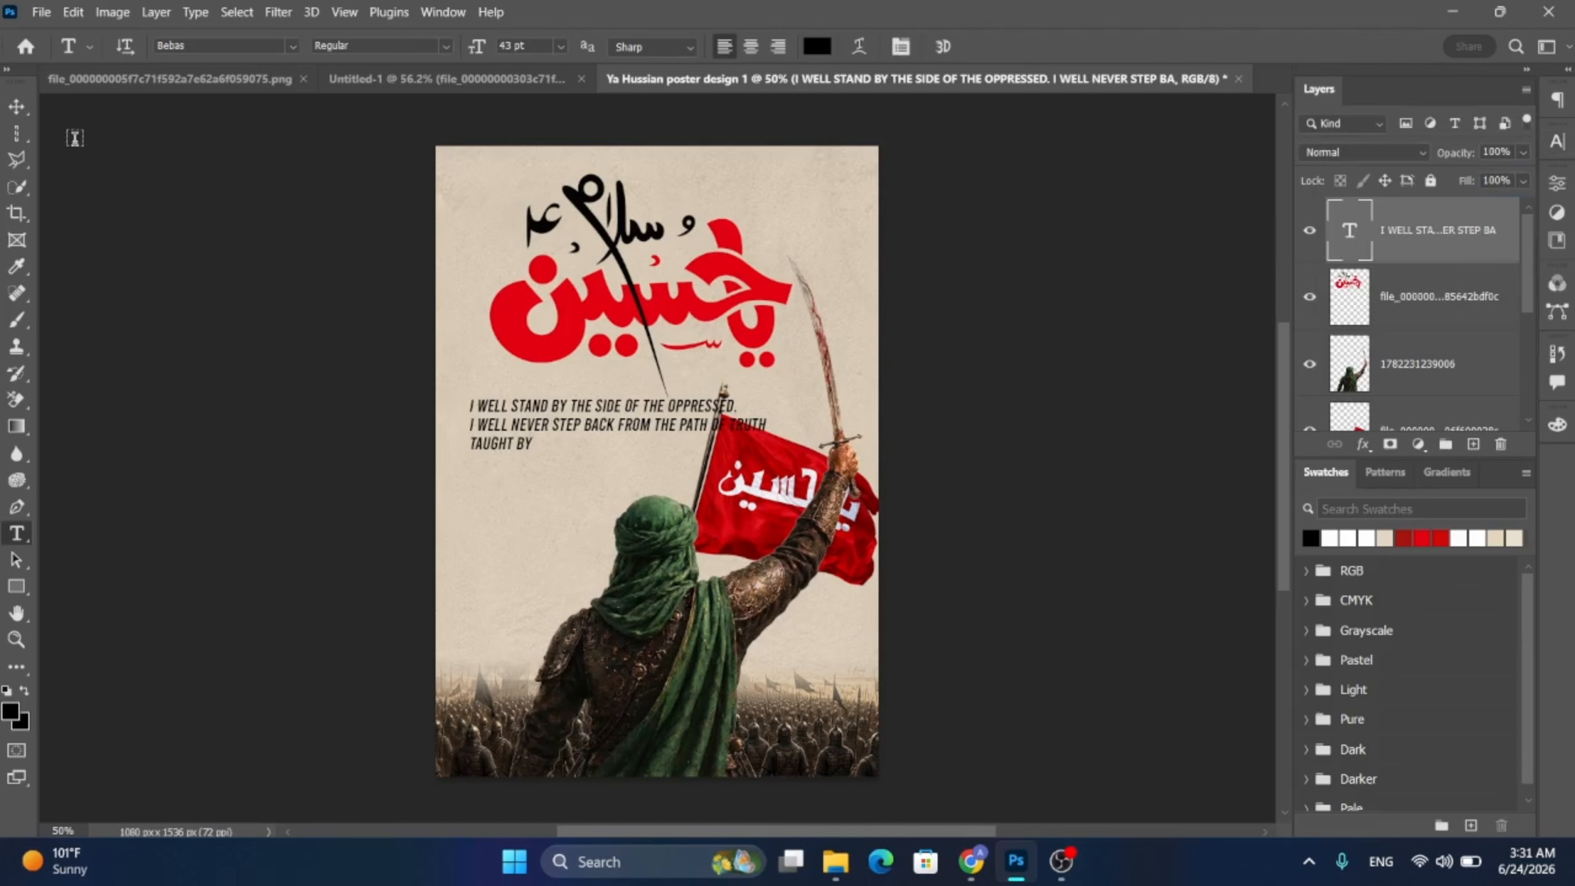
- Scale the three-line text to about 104% and move it slightly up and left, just below the calligraphy
click(18, 108)
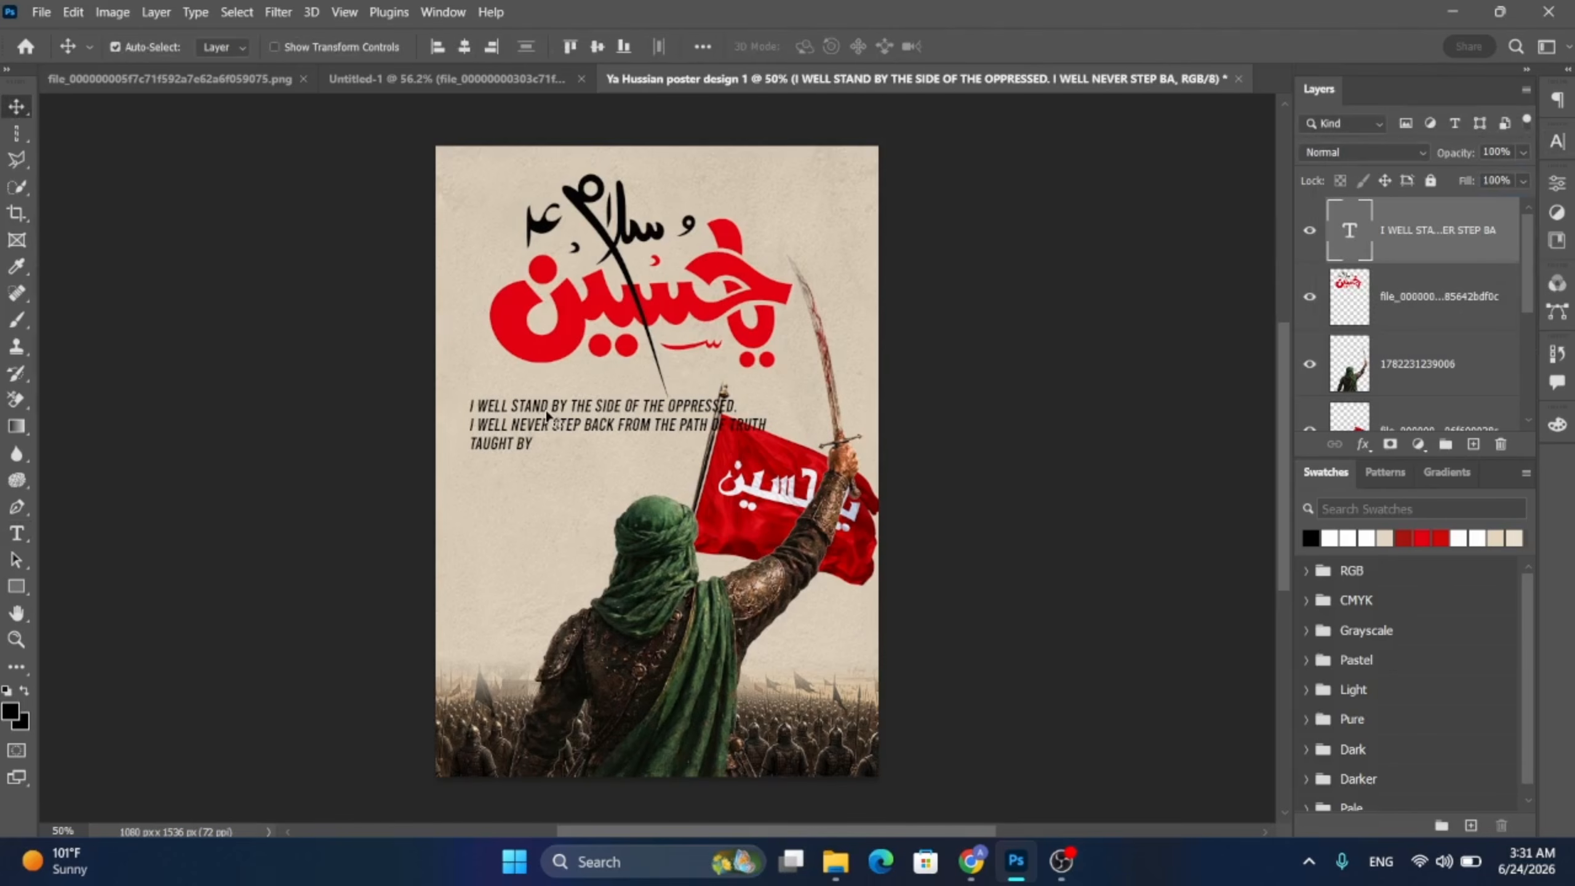
key(ctrl+t)
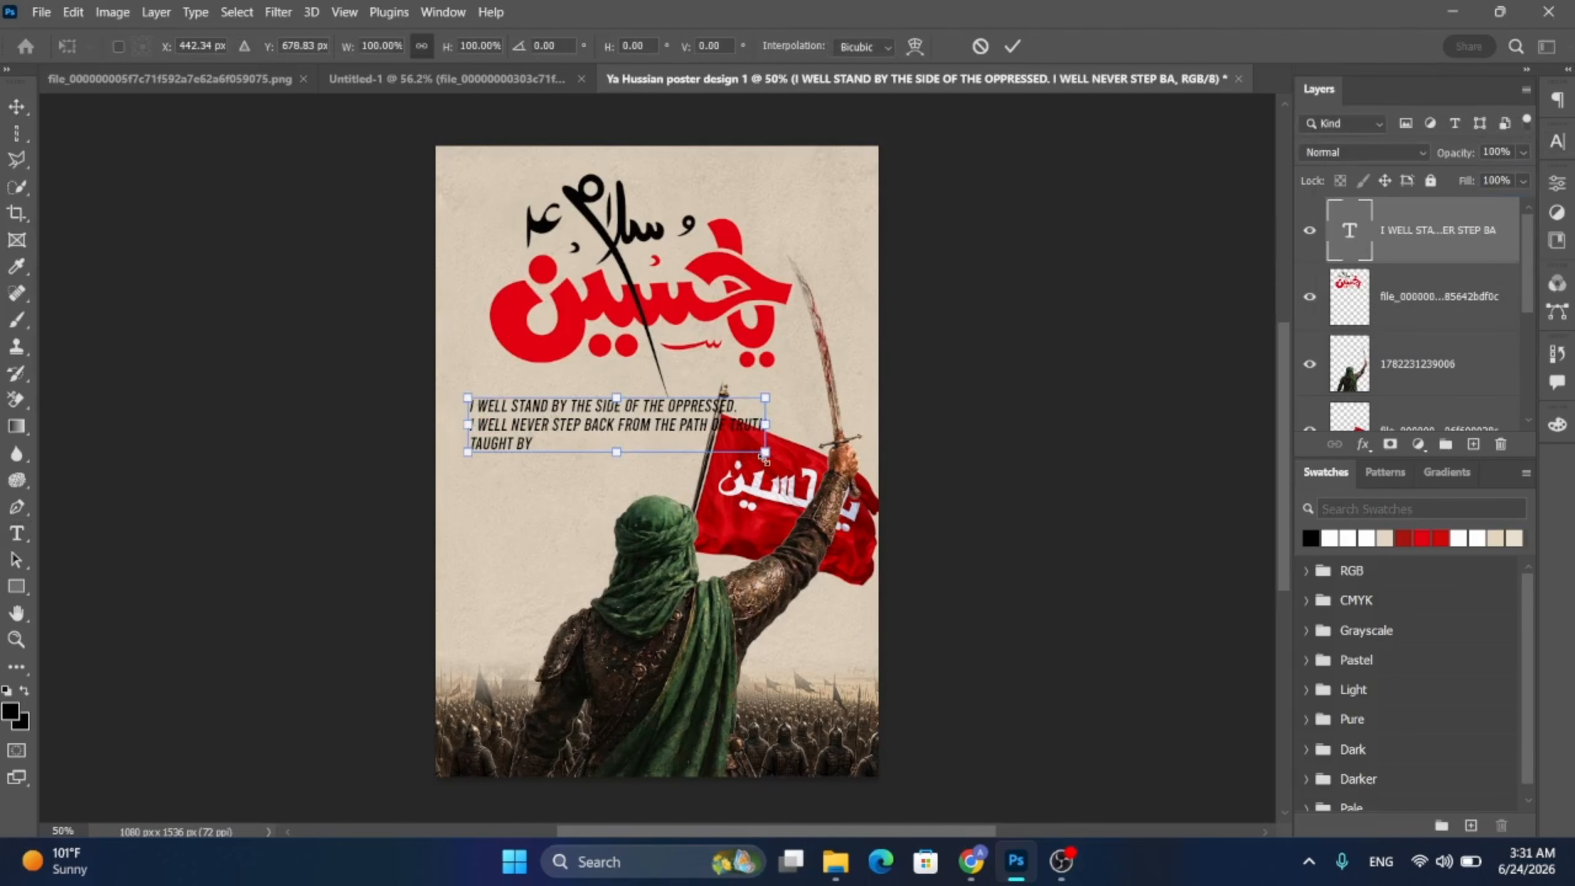
drag(767, 454, 770, 454)
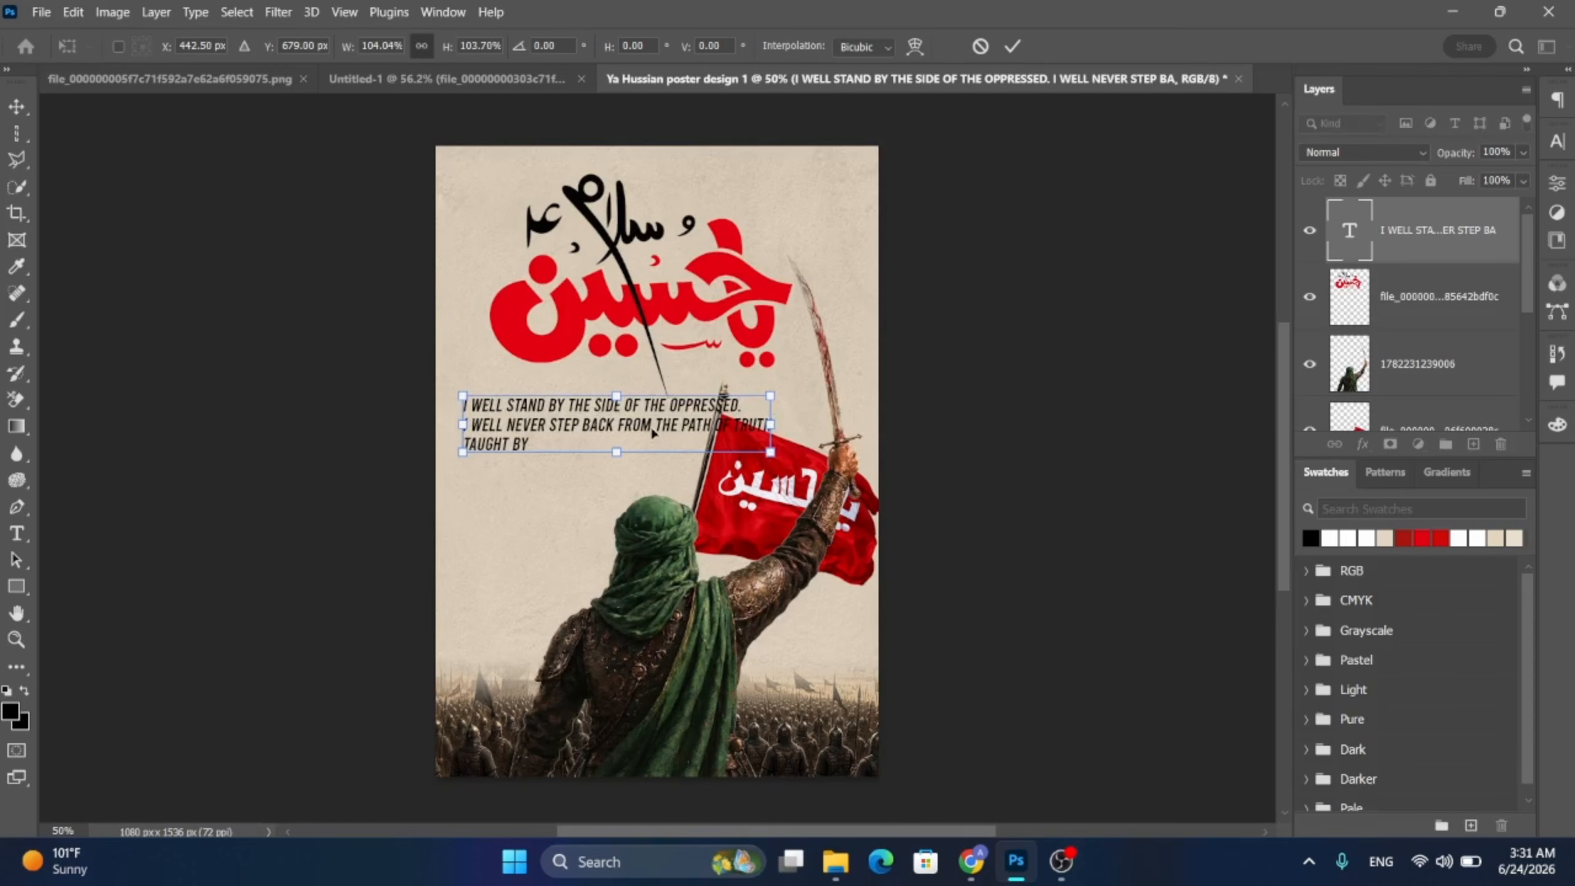
drag(650, 426, 645, 414)
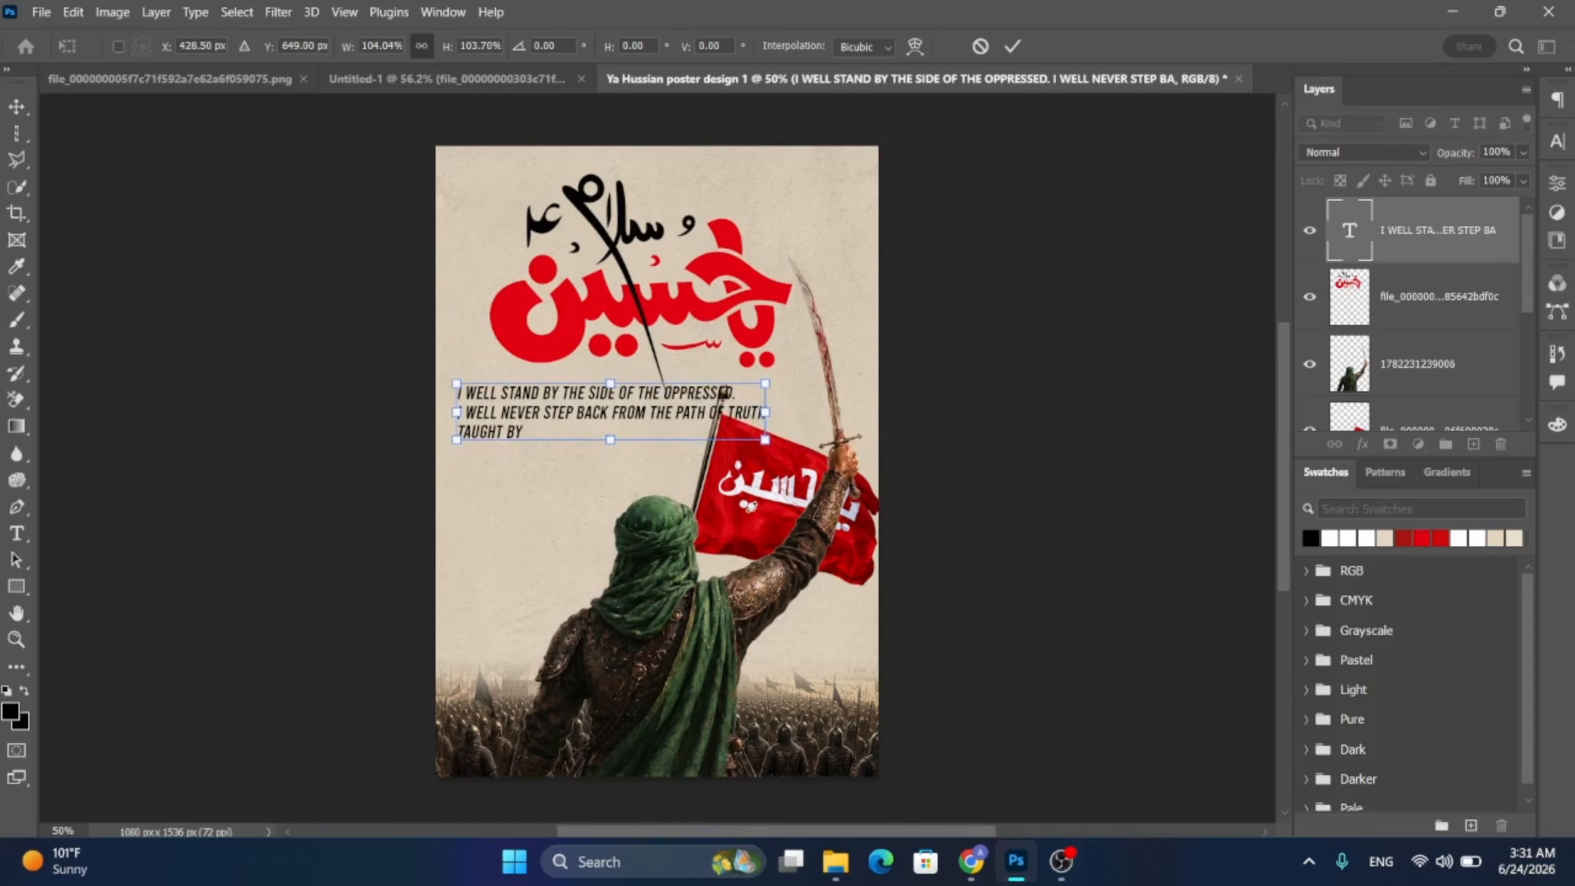
click(21, 107)
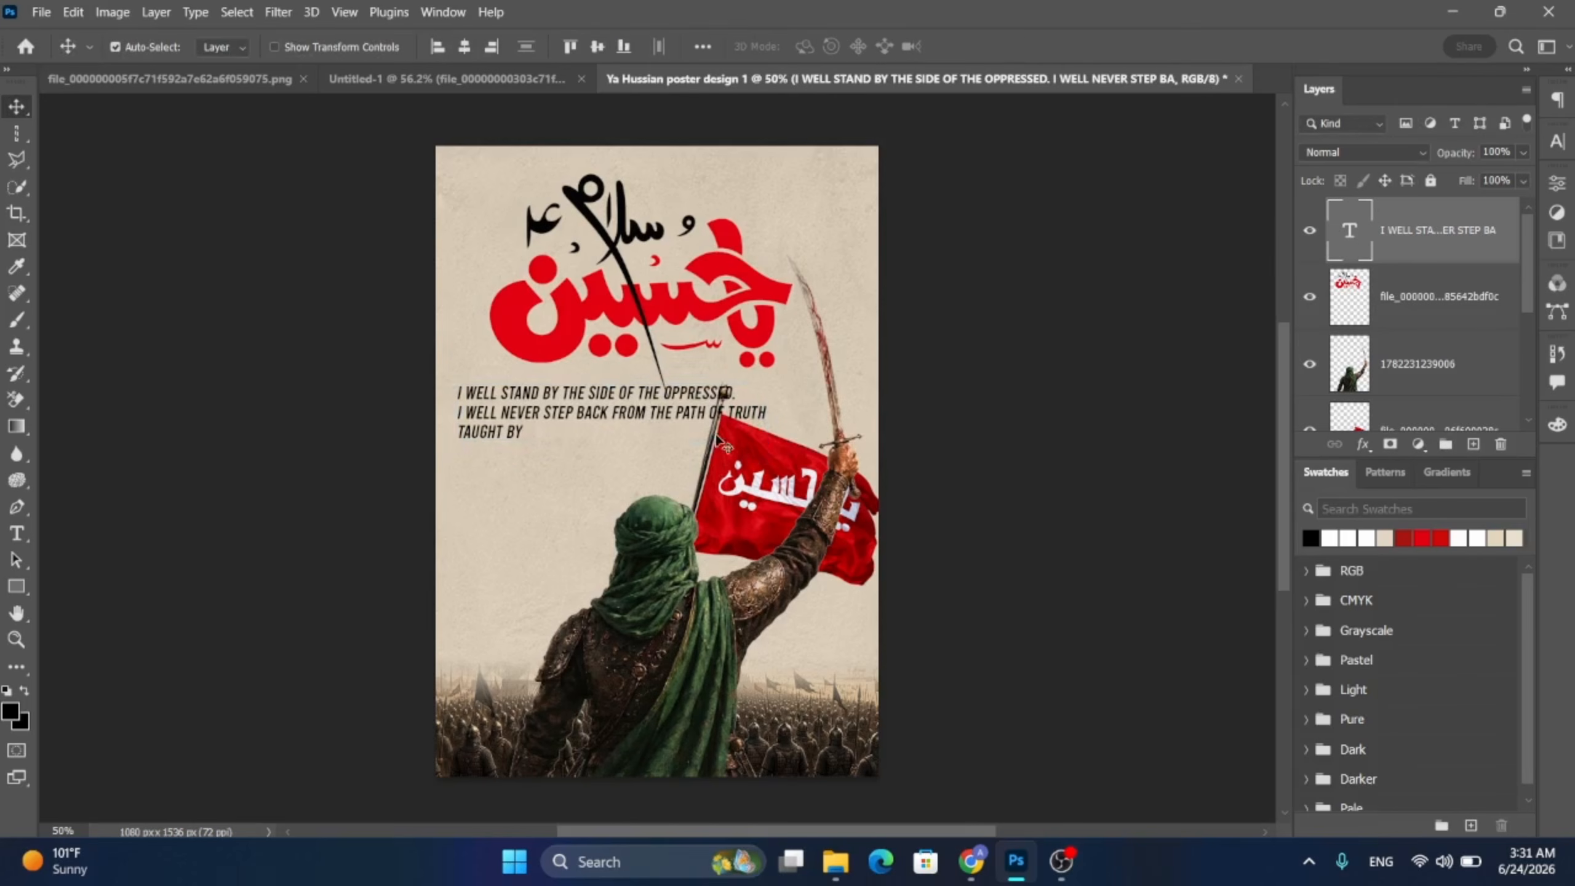
- Scale the red flag to about 88.5% and move it down and right to clear the text lines
ctrl+click(783, 483)
key(ctrl+t)
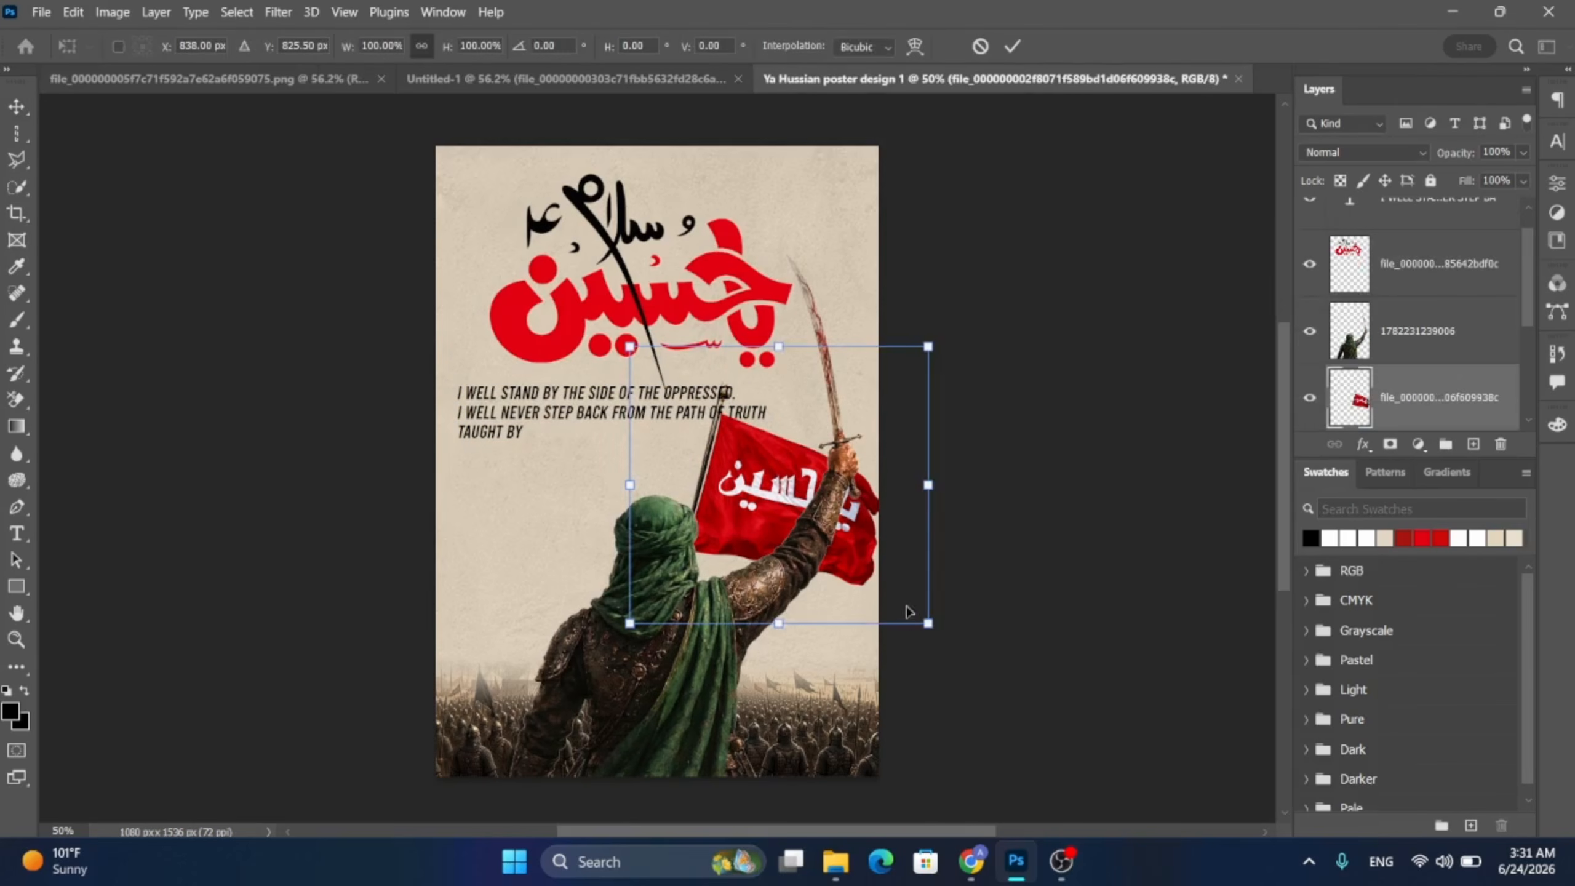
drag(920, 619, 910, 607)
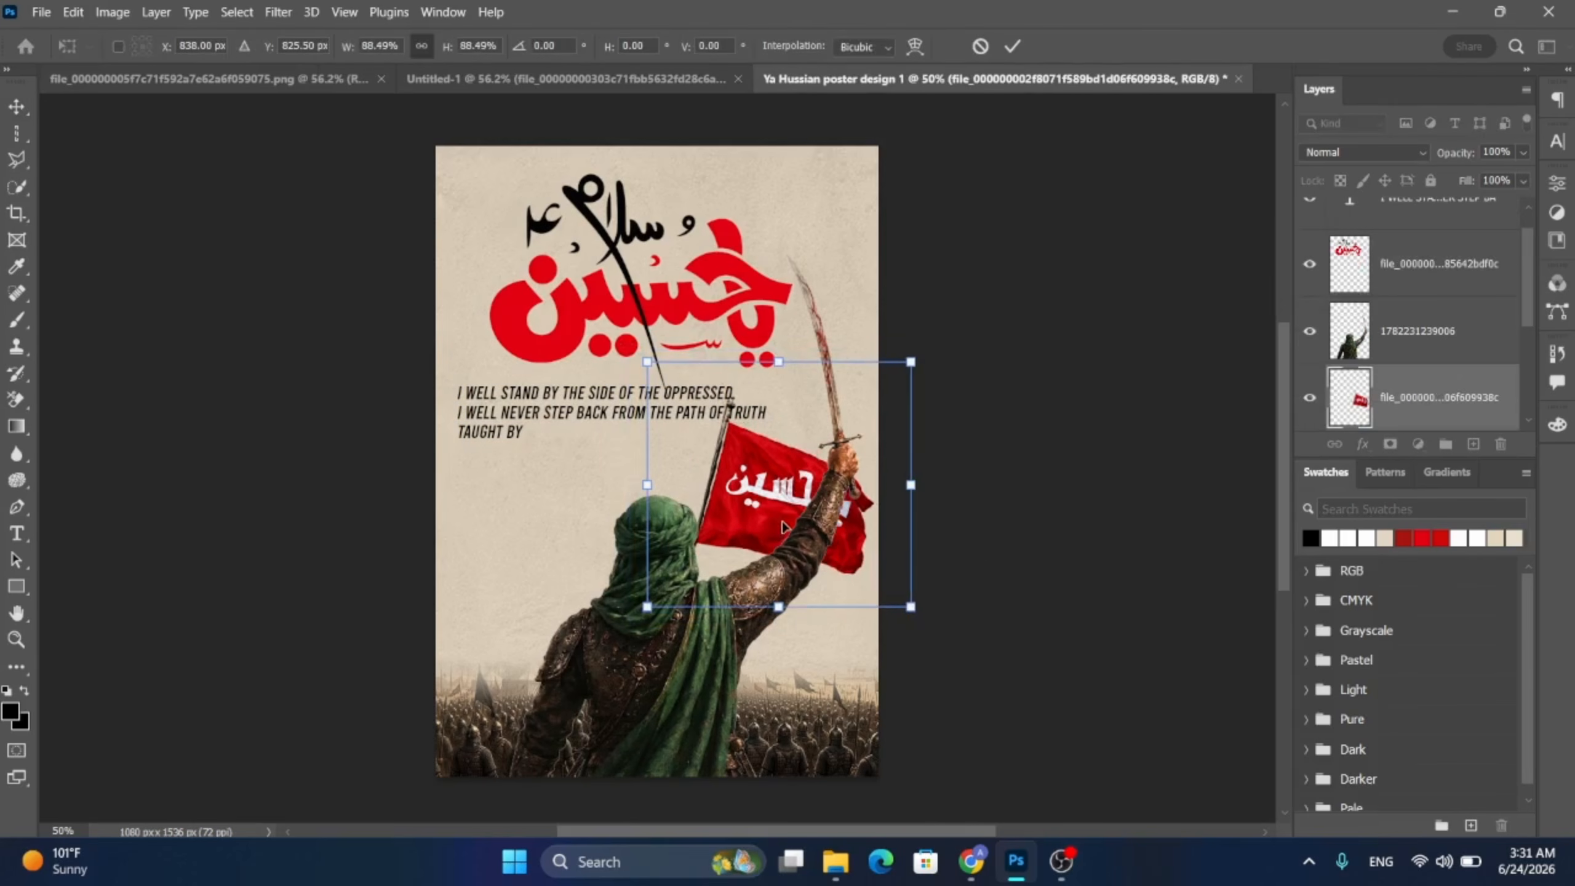
drag(787, 527, 792, 540)
click(18, 103)
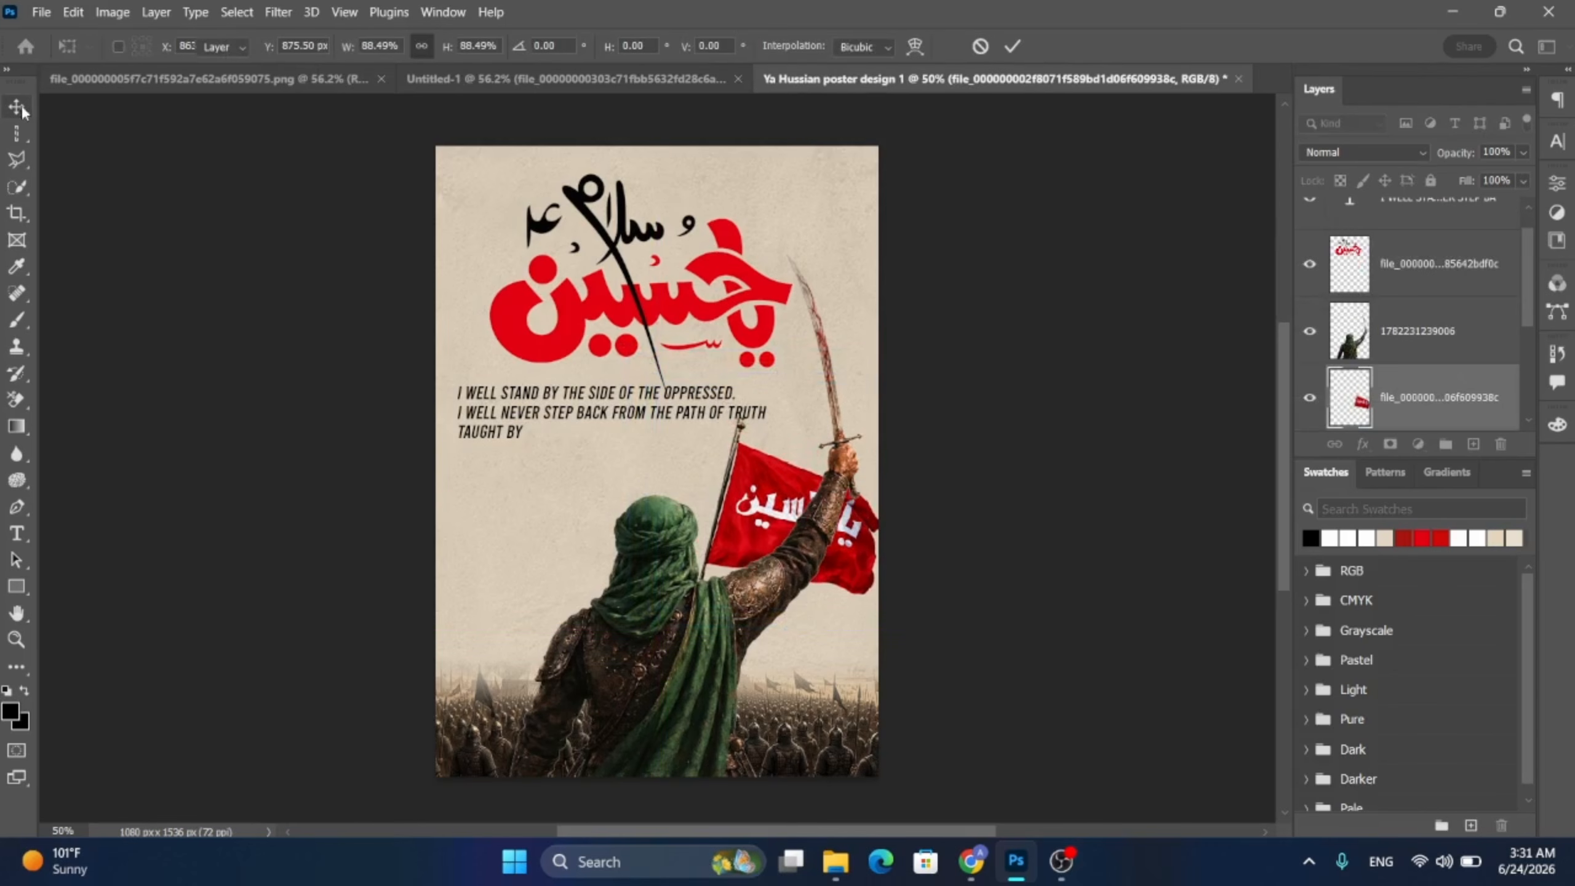
- Add a separate red text layer reading "HUSSIAN" near the "TAUGHT BY" line
click(521, 426)
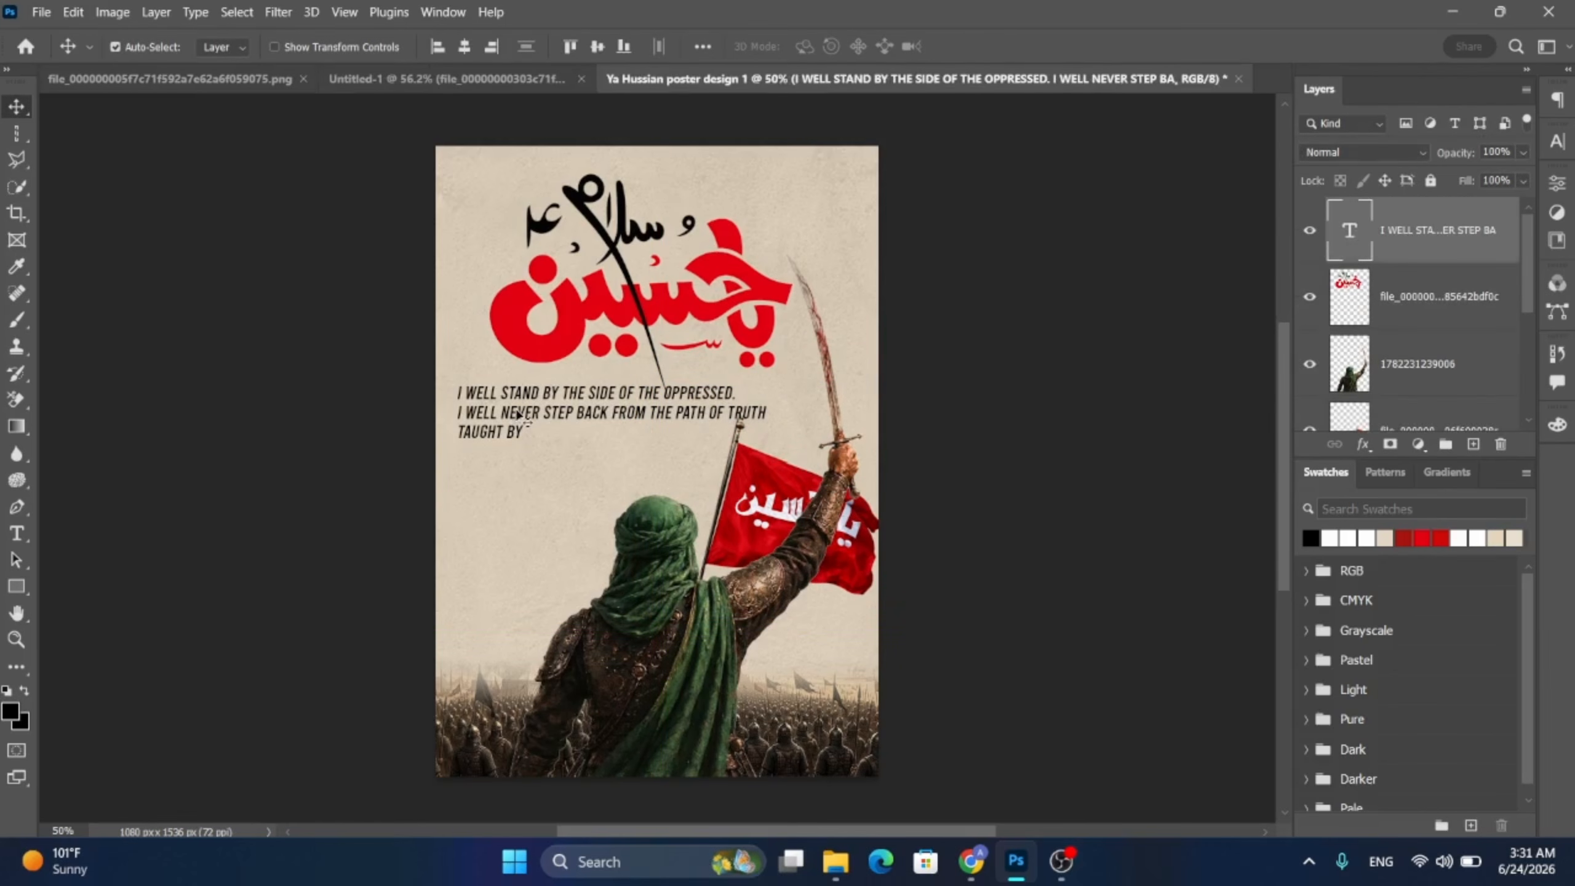
click(317, 414)
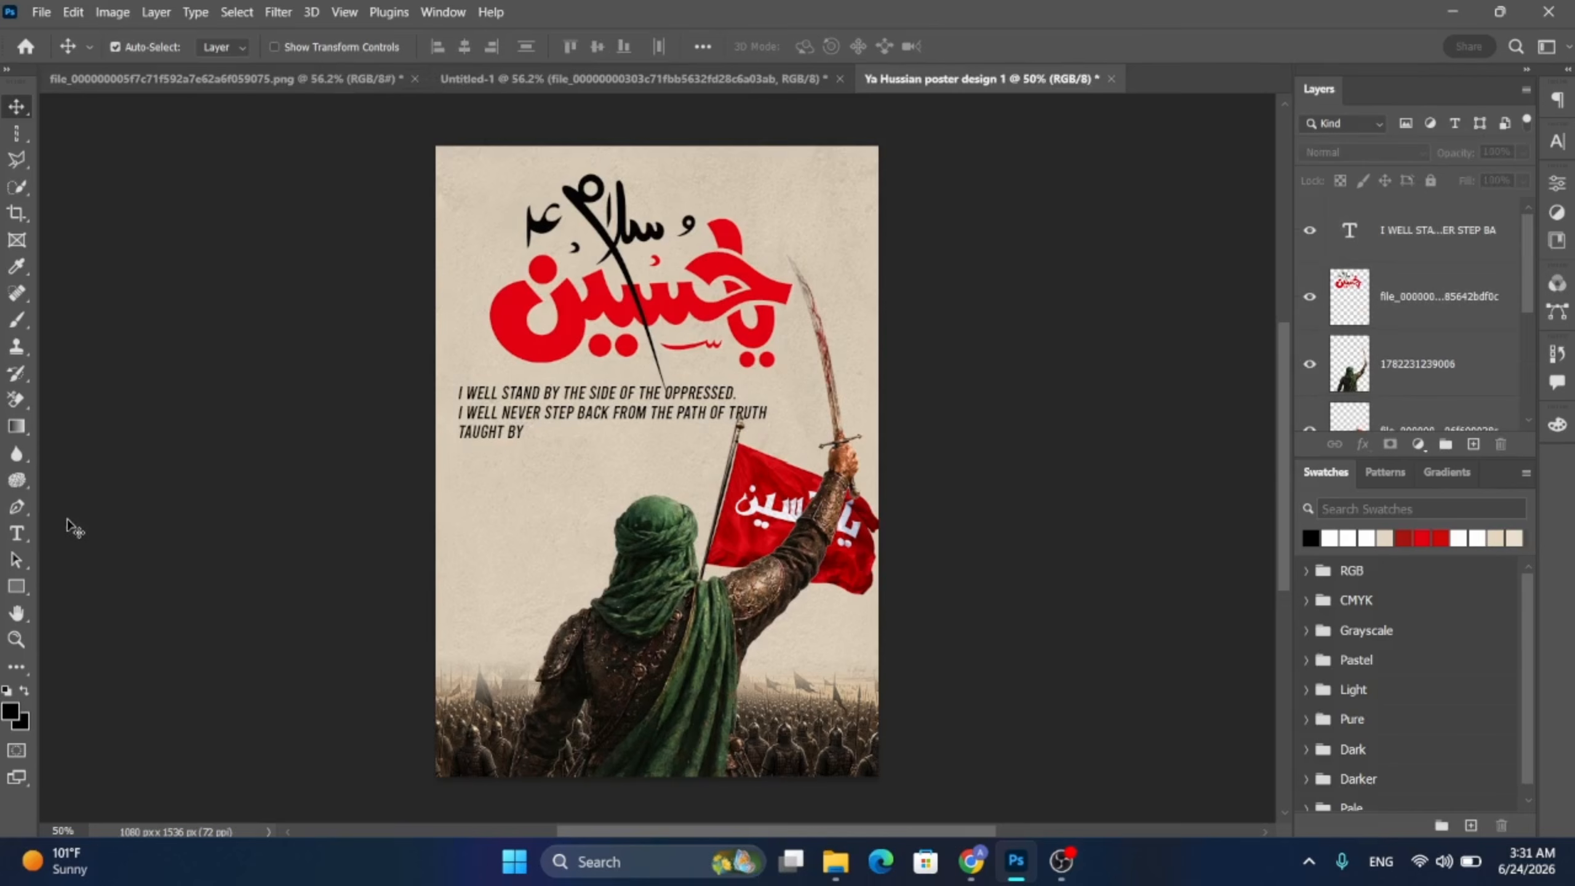
click(19, 535)
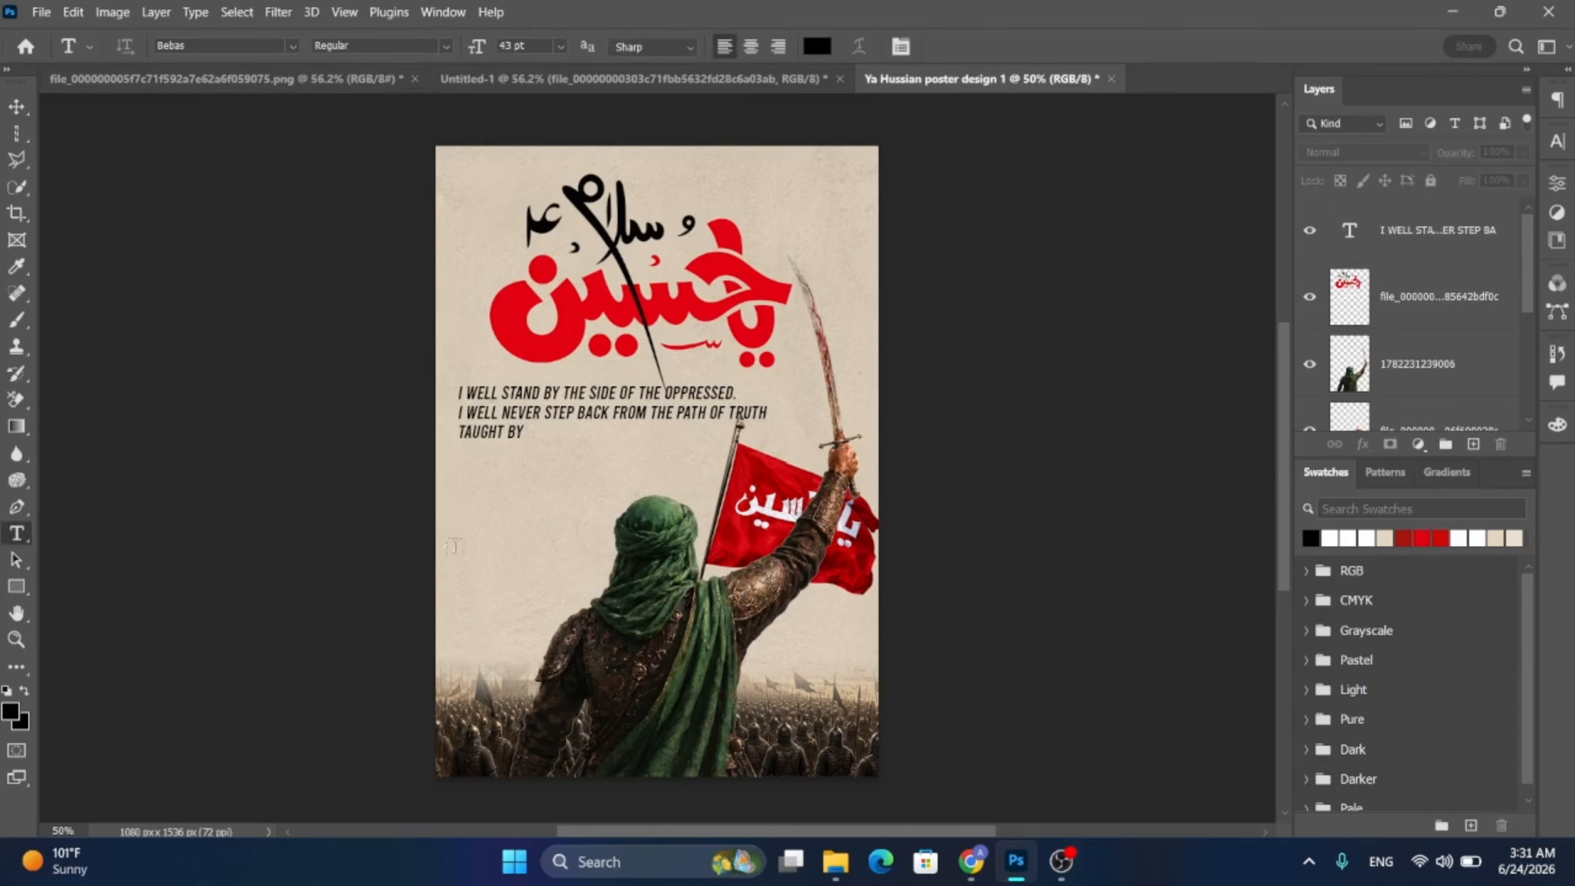
click(1418, 539)
click(581, 443)
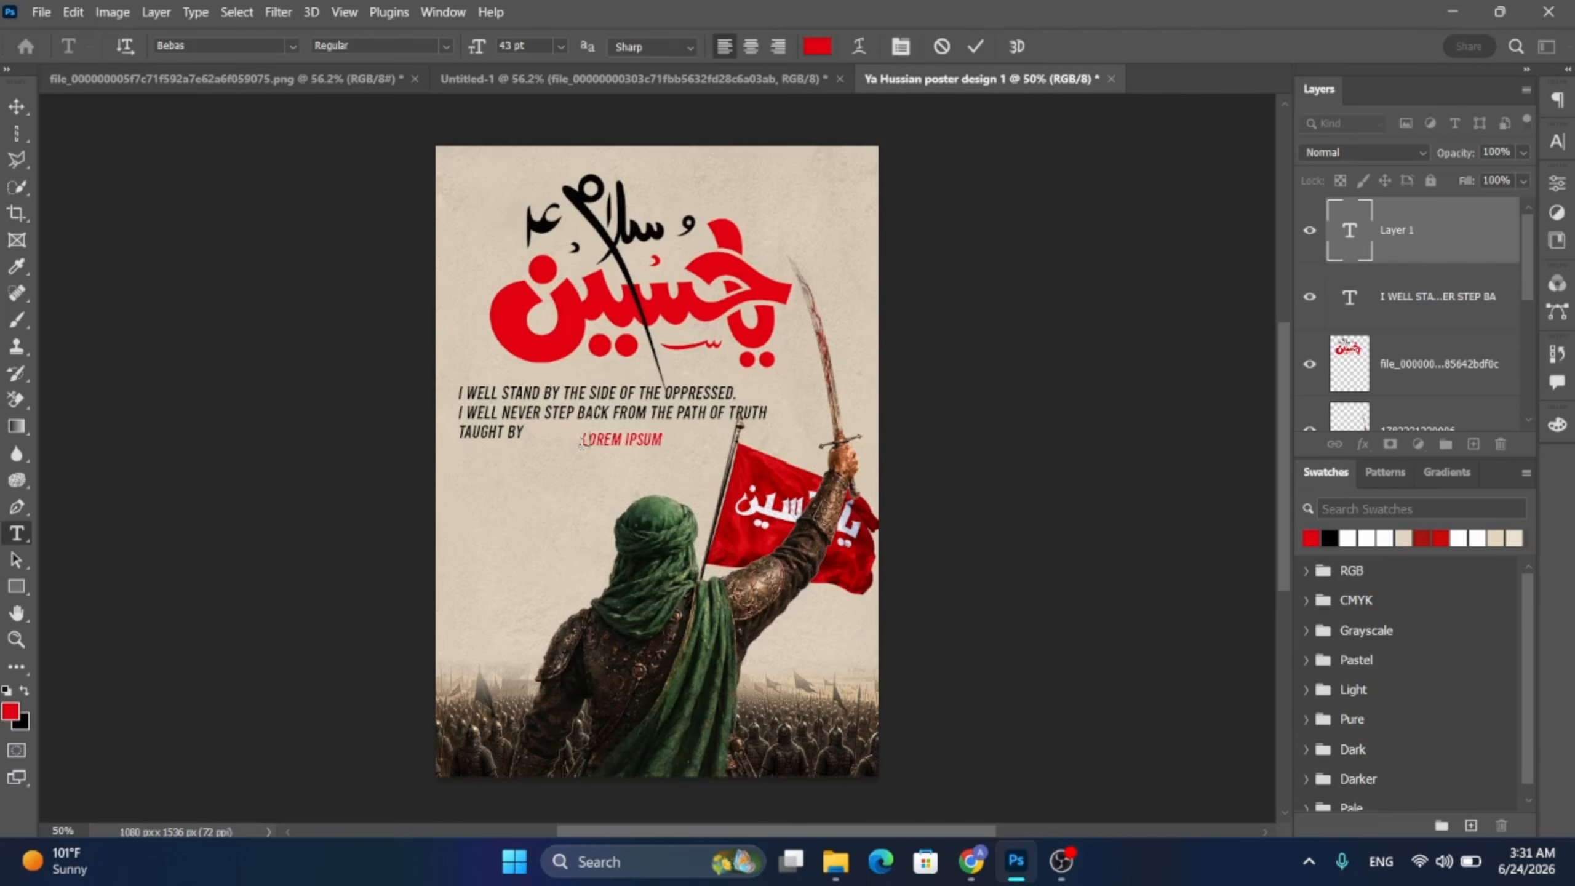
text(HUSSIAN)
click(23, 109)
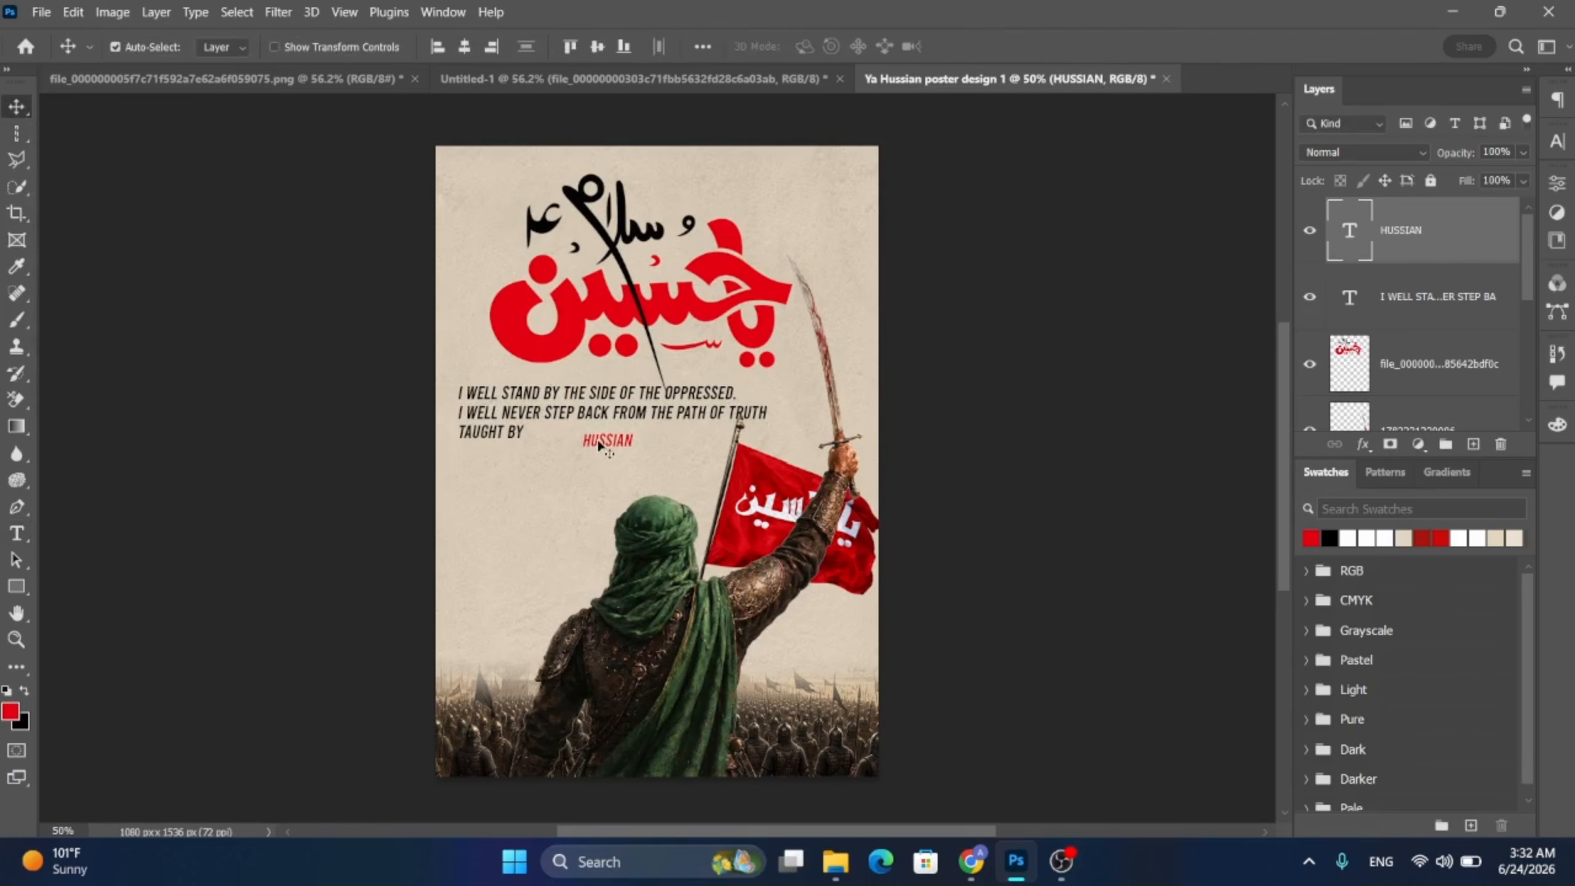
- Move the red HUSSIAN text onto the third line, leaving a small gap after "TAUGHT BY"
drag(599, 445, 543, 437)
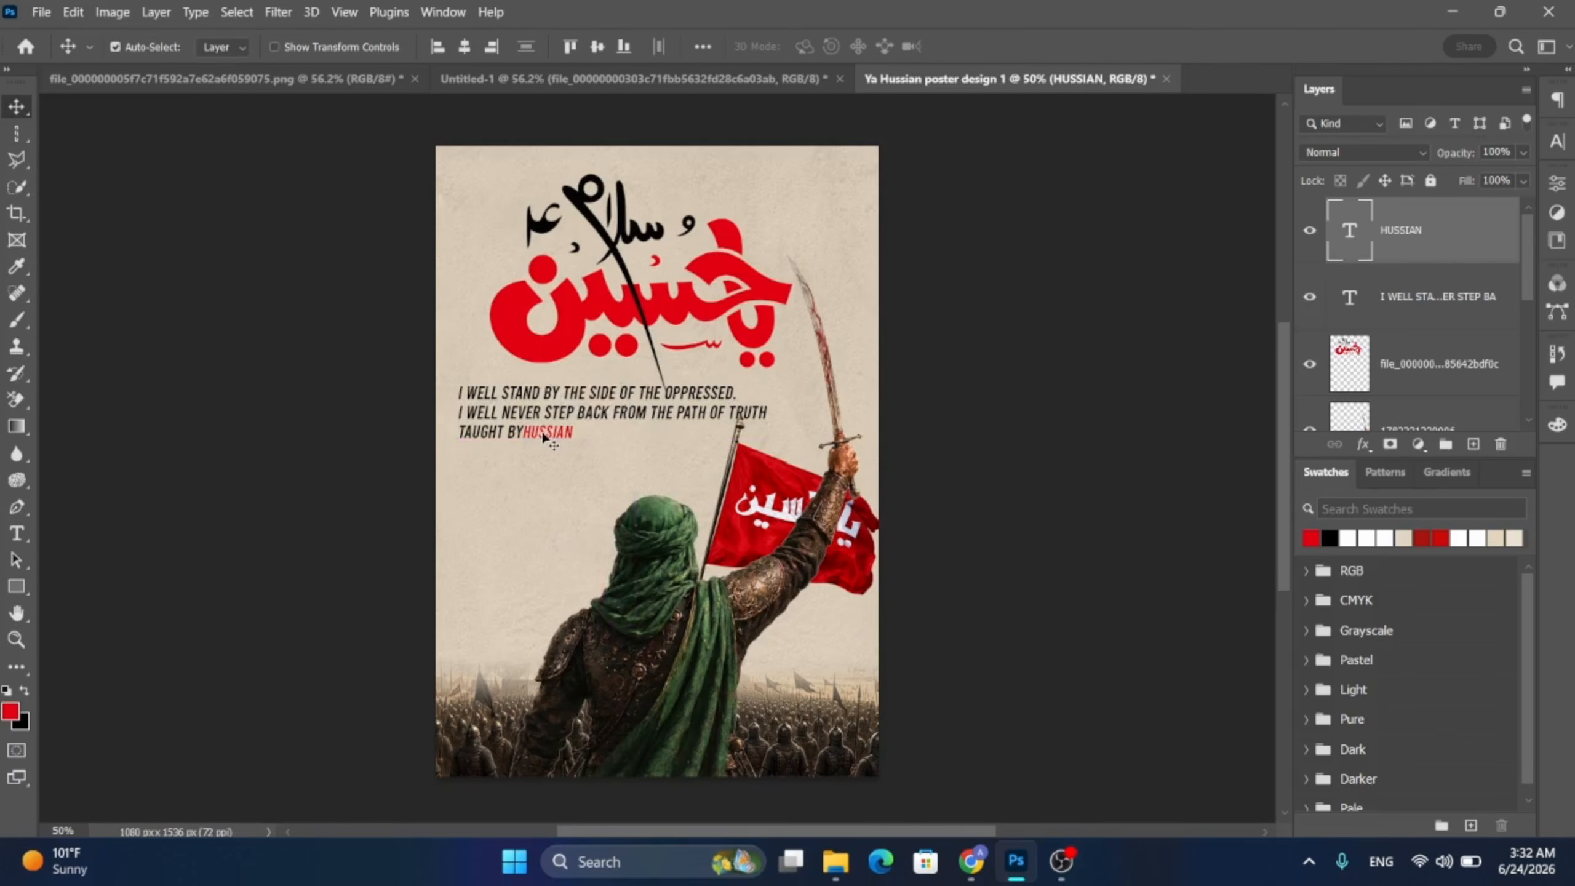
key(Right)
key(Right)
key(Right)
key(Right)
key(Right)
key(Right)
key(Right)
key(Right)
key(Right)
key(Right)
key(Right)
key(Right)
key(Right)
key(Right)
- Scale the HUSSIAN text to about 135% and recolor it dark red
key(ctrl+t)
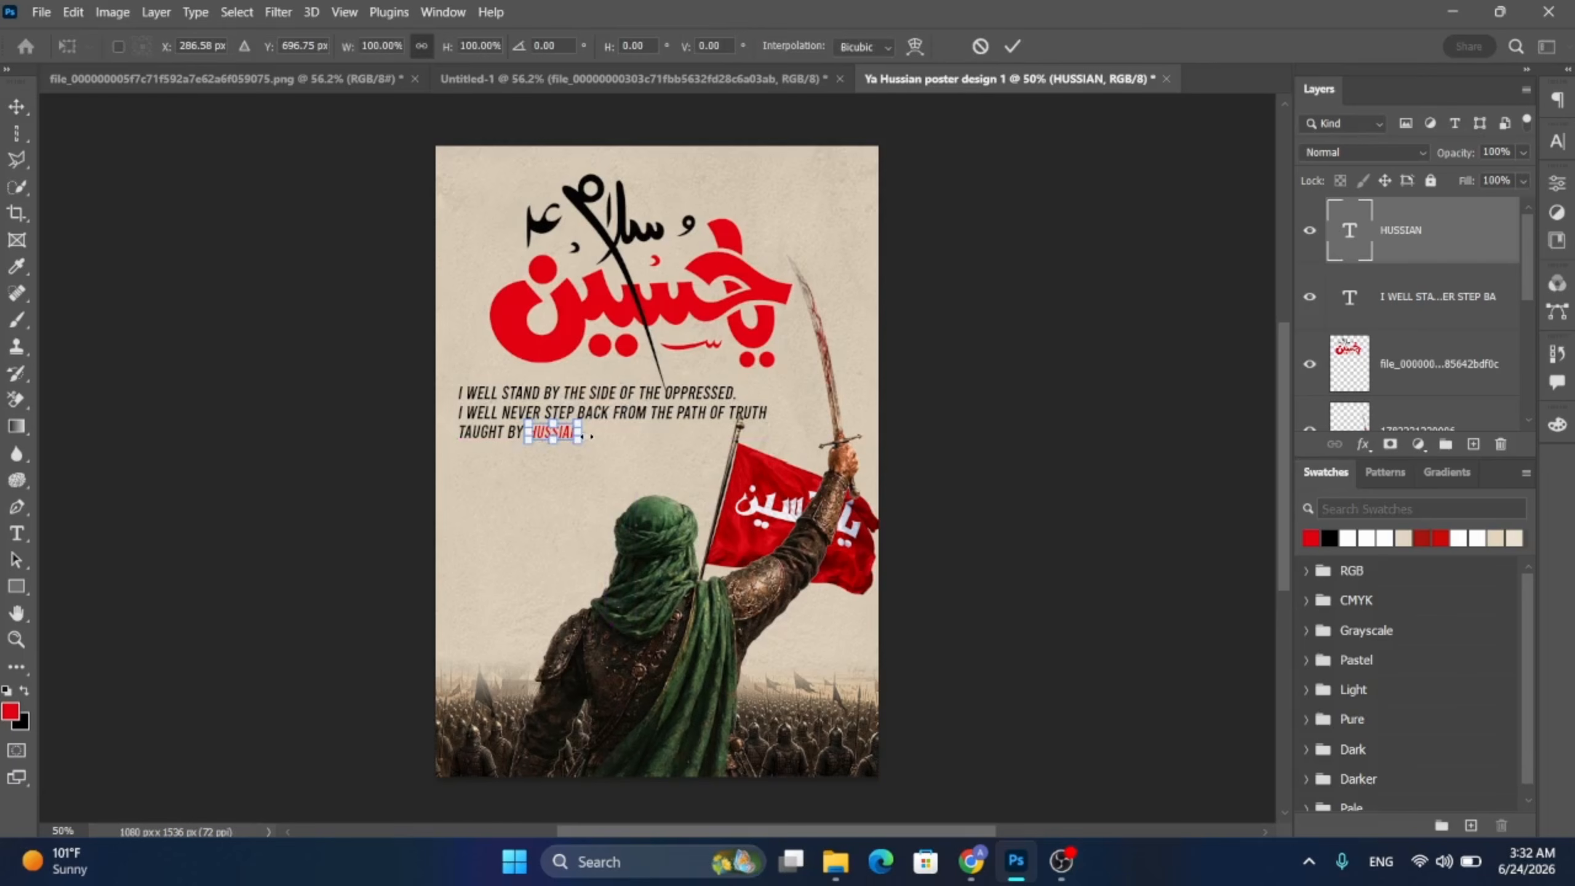
drag(587, 446, 600, 449)
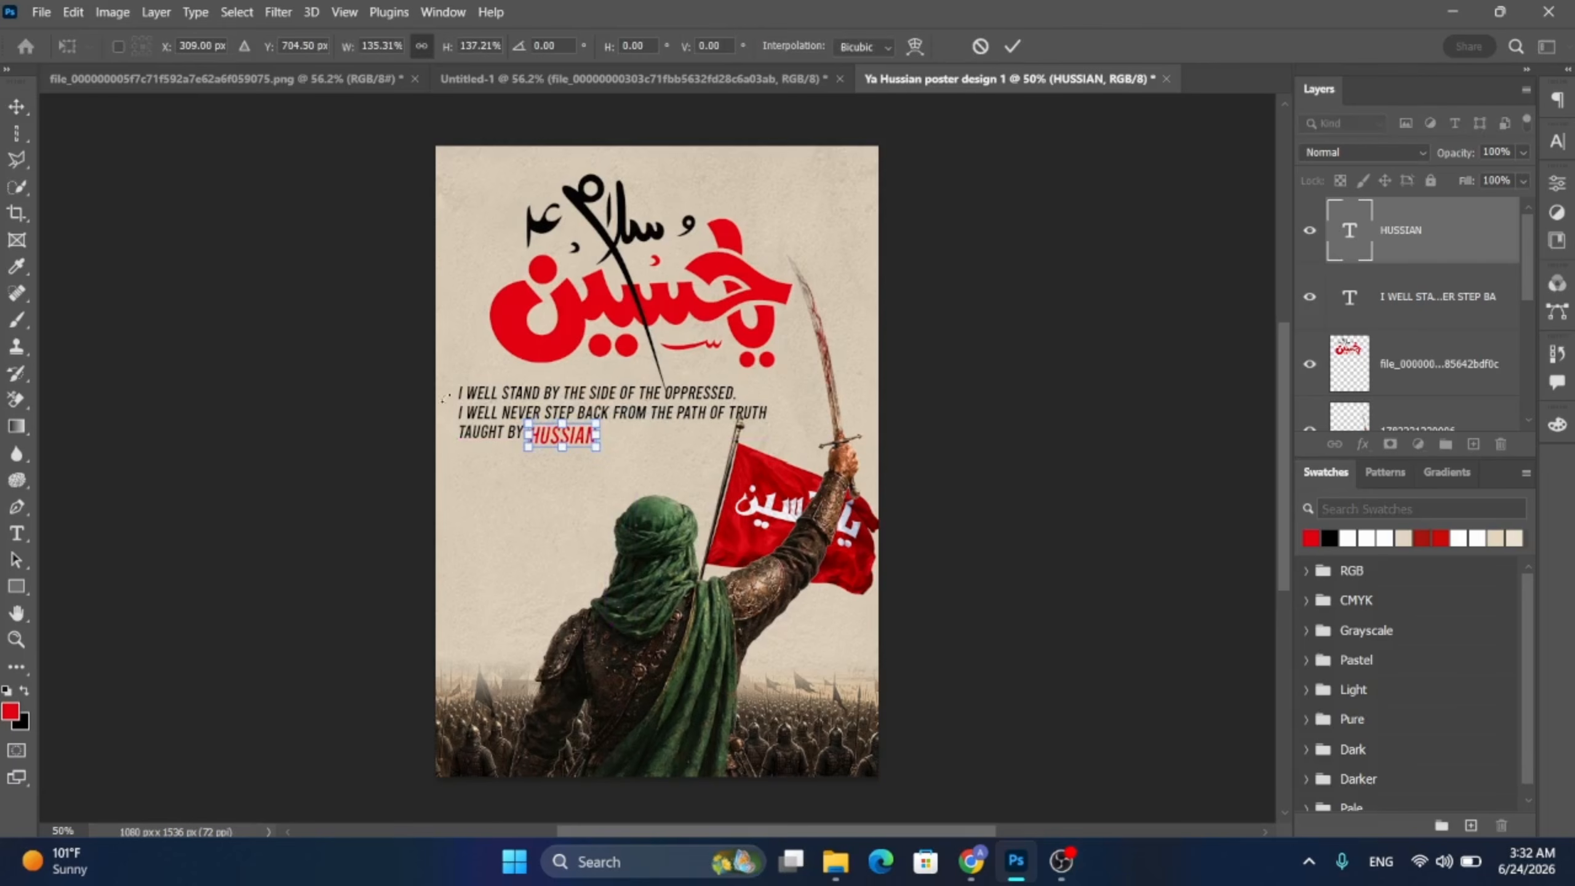
click(15, 112)
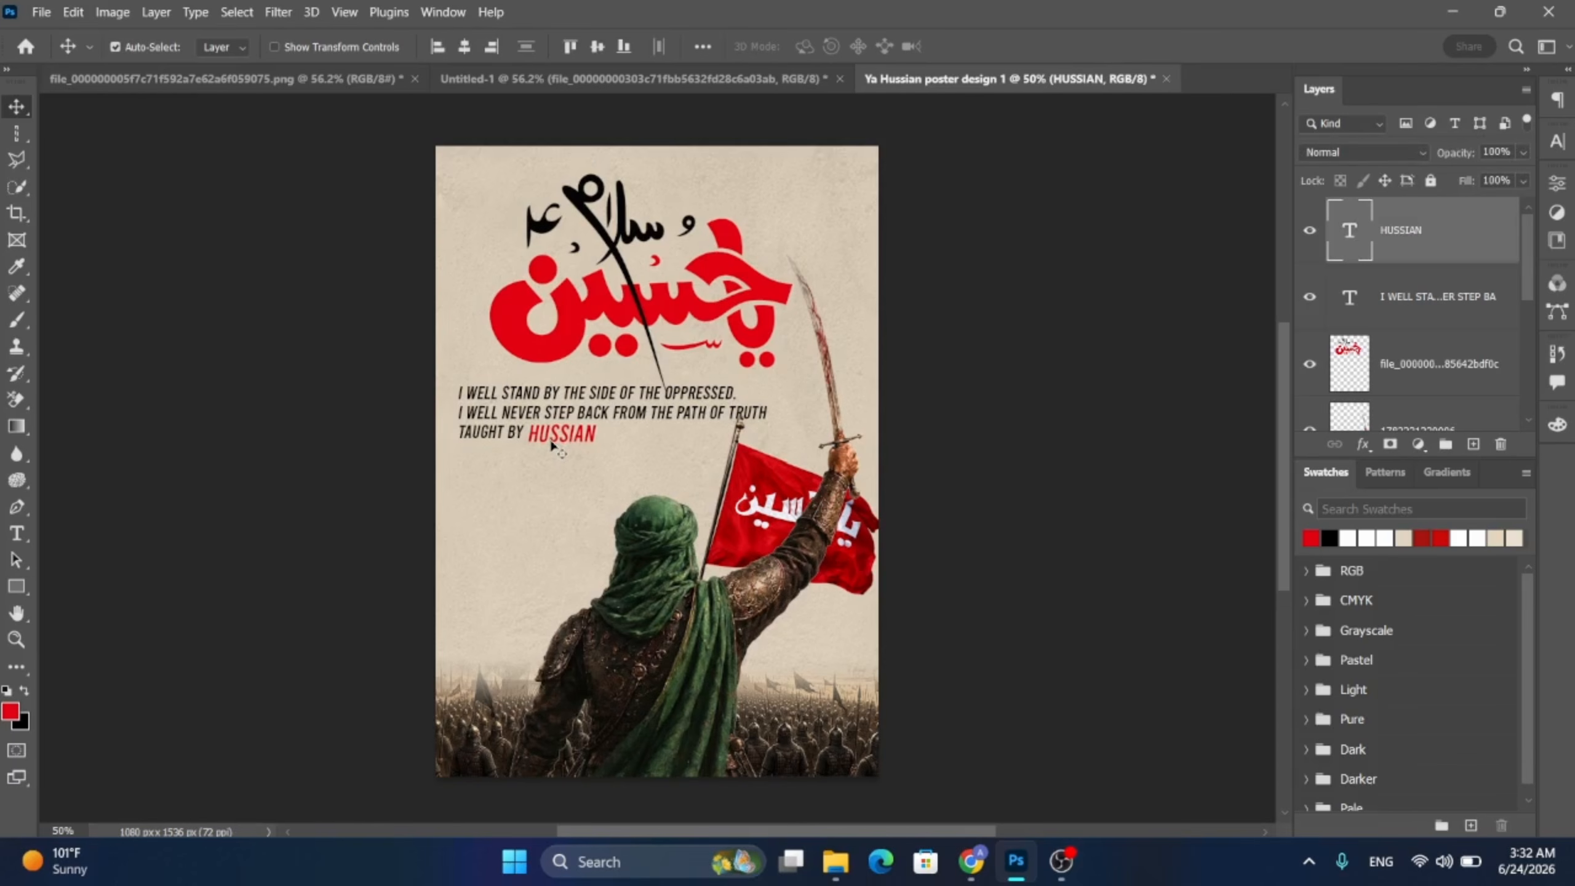
click(318, 399)
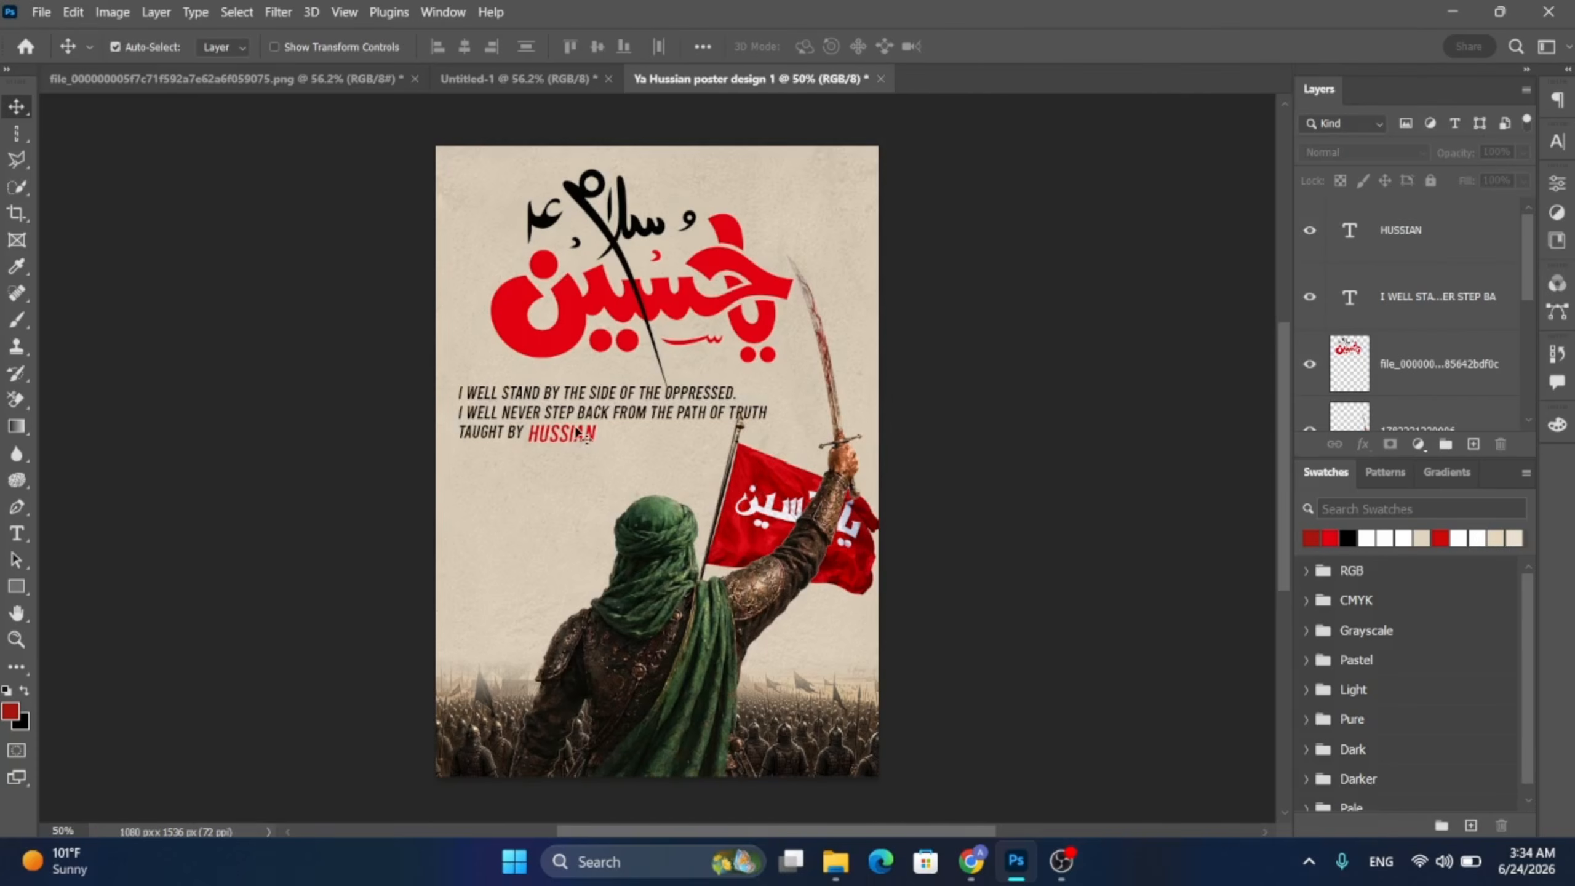
click(578, 434)
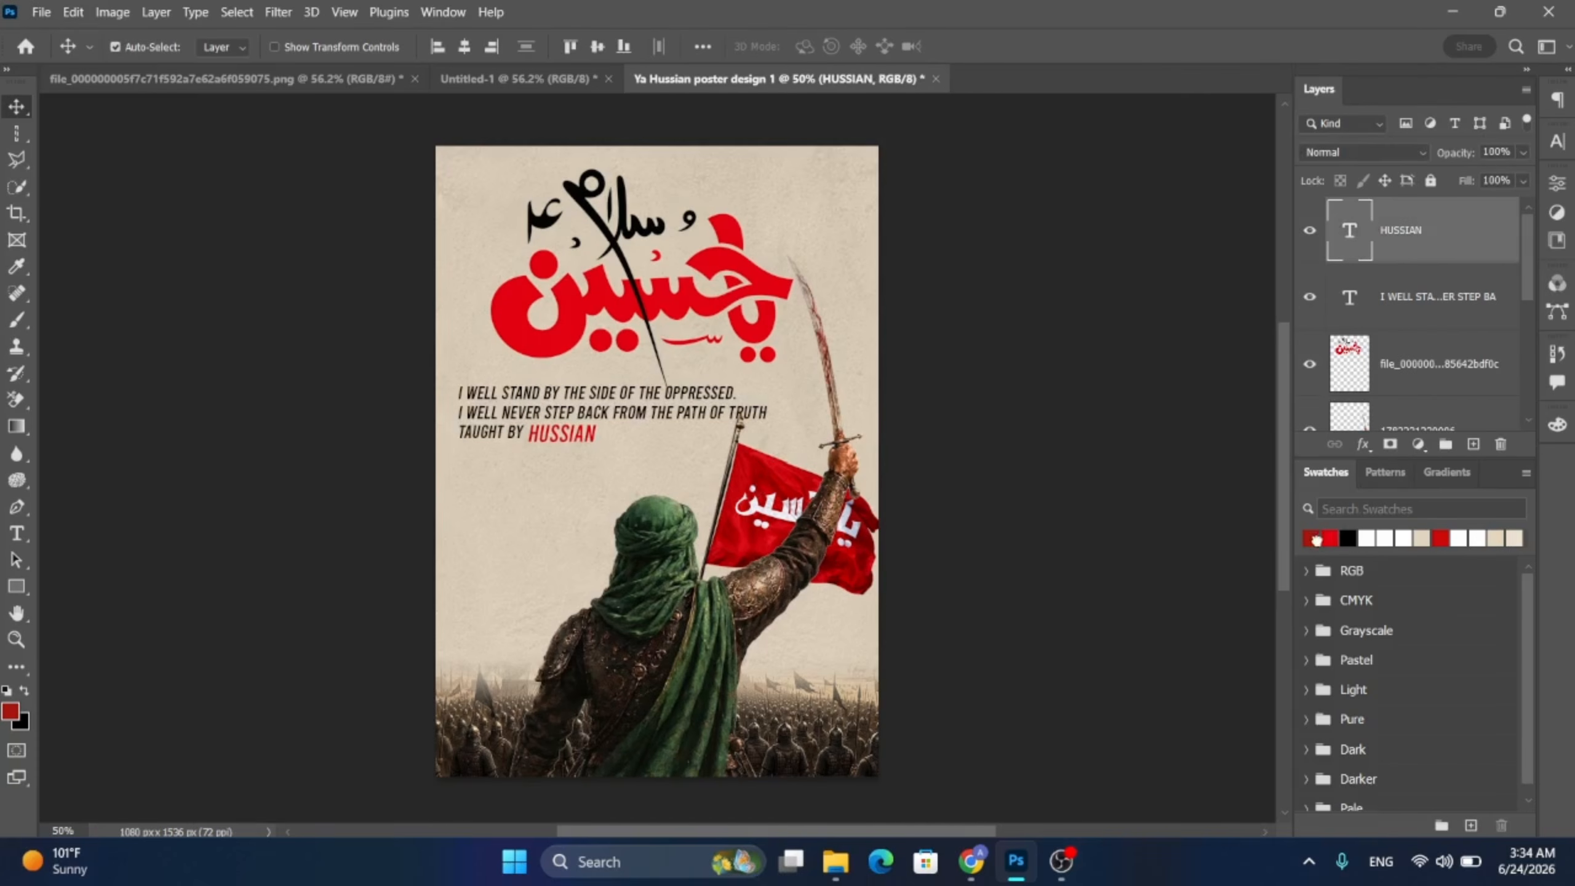
click(1165, 455)
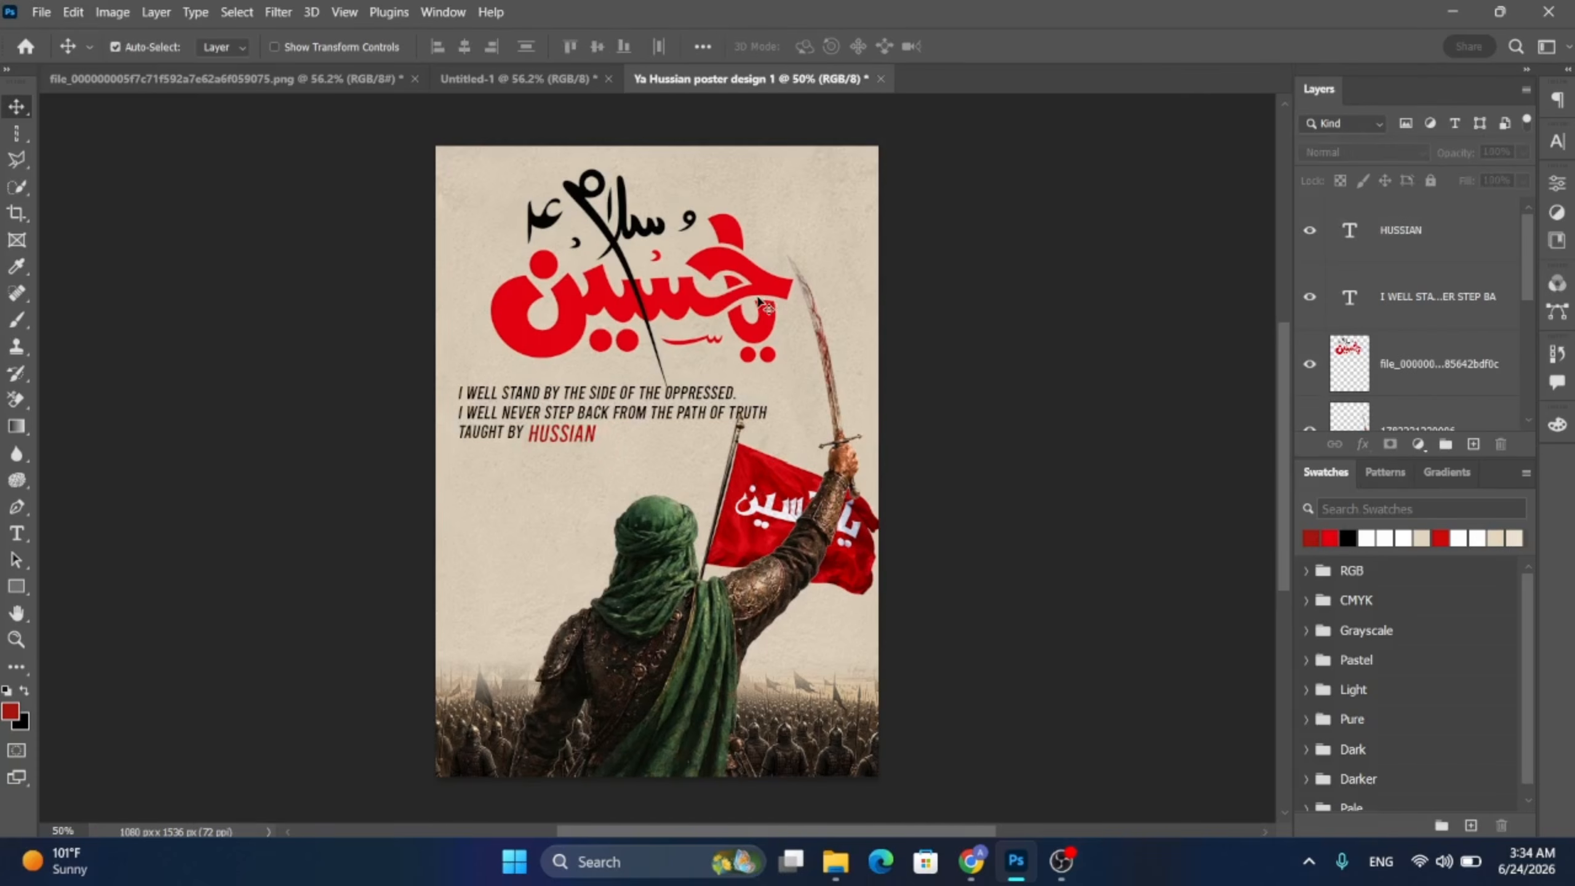
- Copy the red calligraphy onto its own layer from its selection and give it a dark red Color Overlay at 100% opacity
ctrl+click(1361, 371)
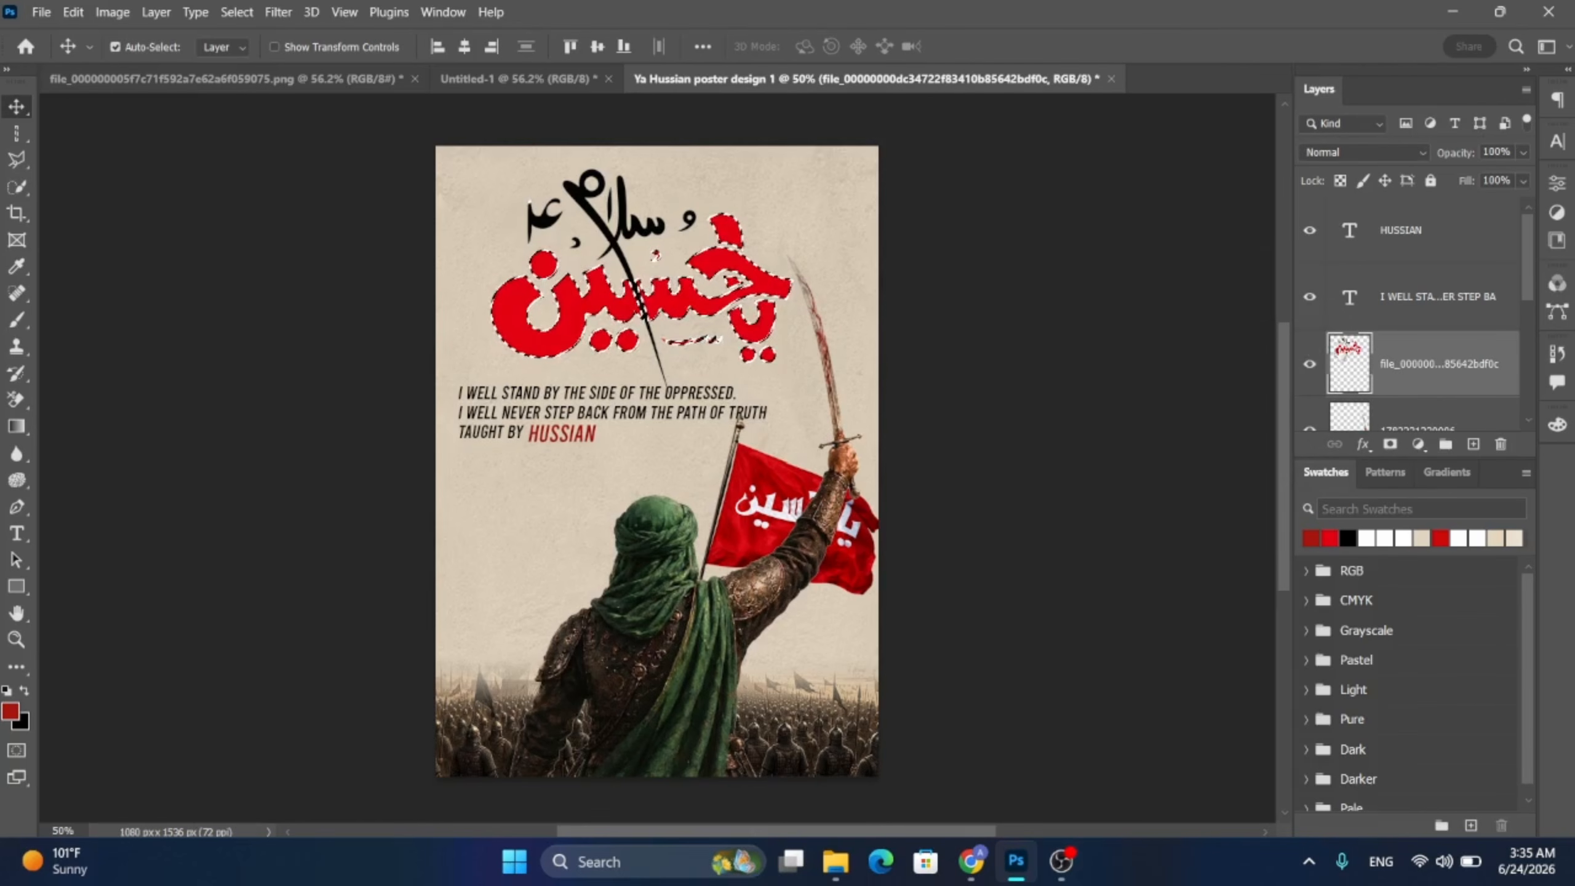
key(ctrl+j)
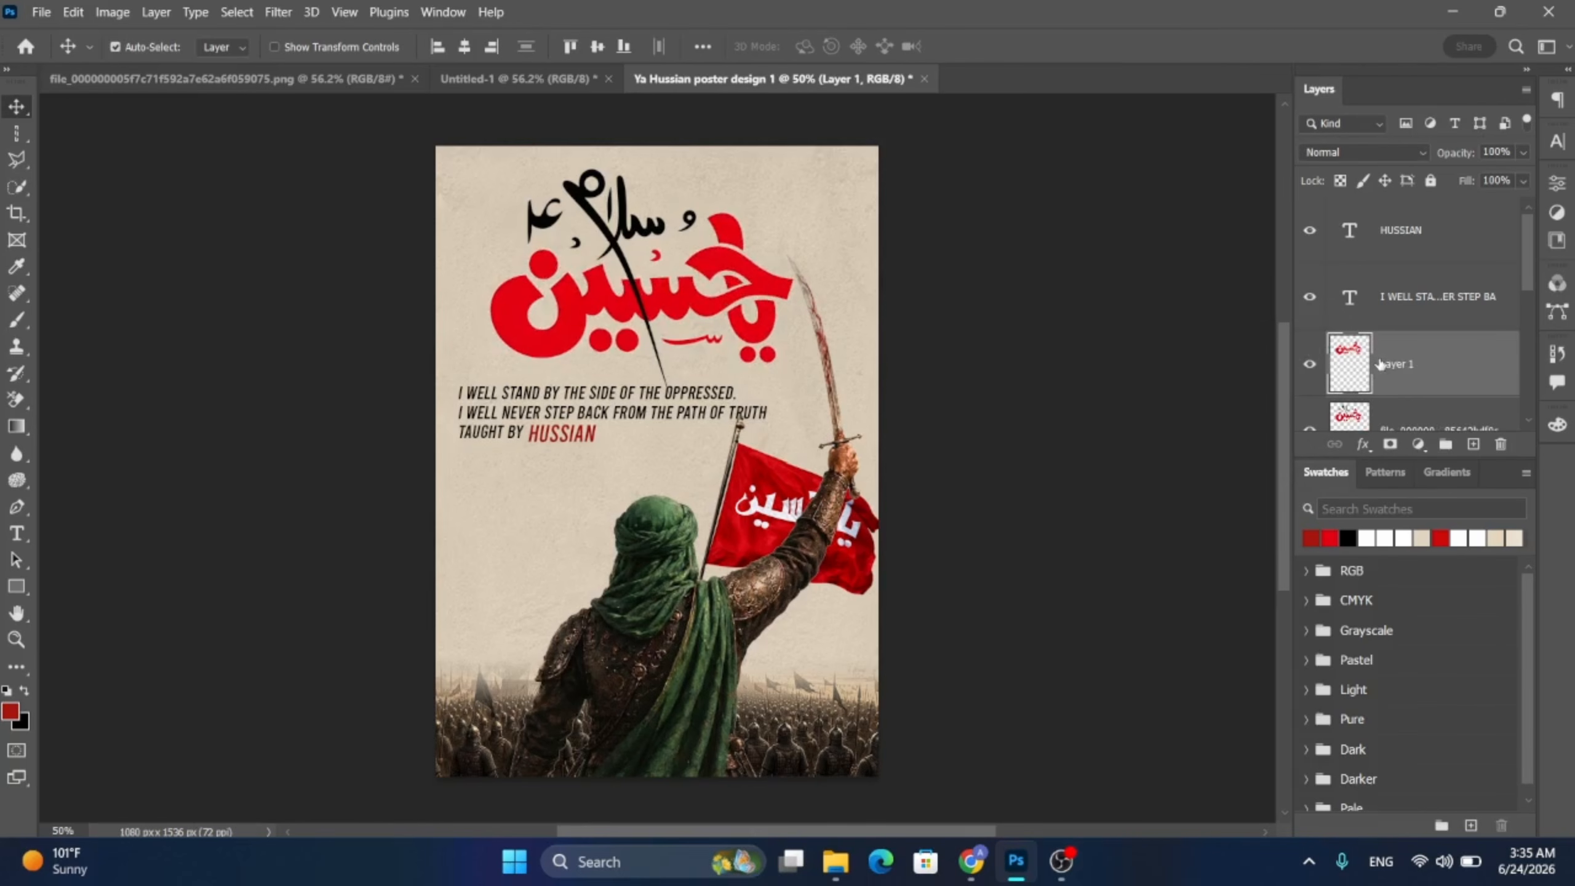
click(1362, 446)
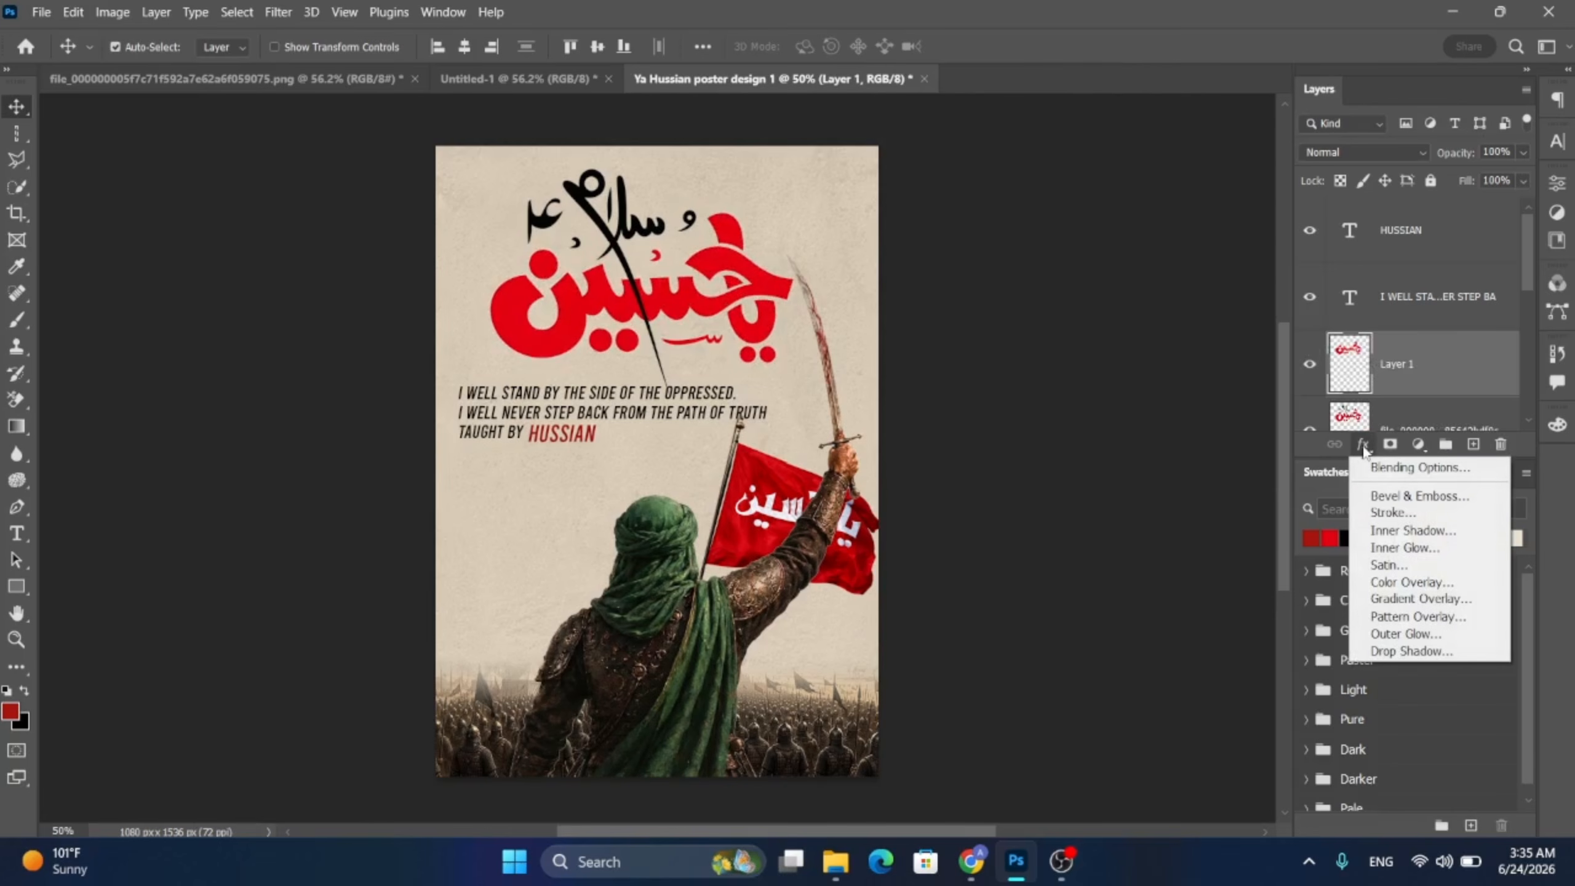
click(1390, 584)
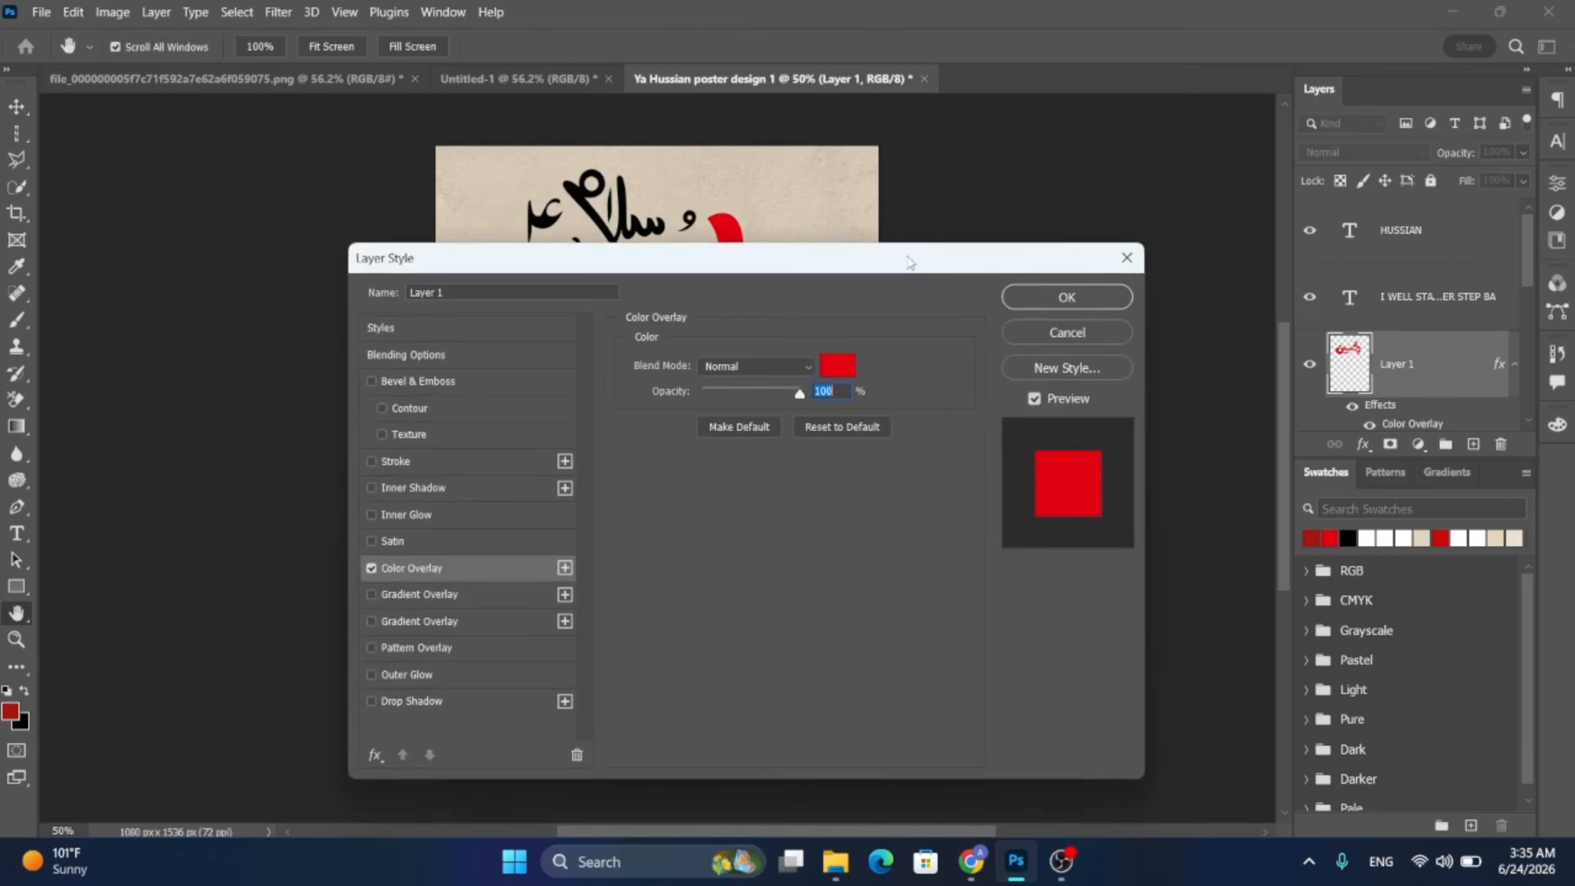
drag(909, 261, 910, 249)
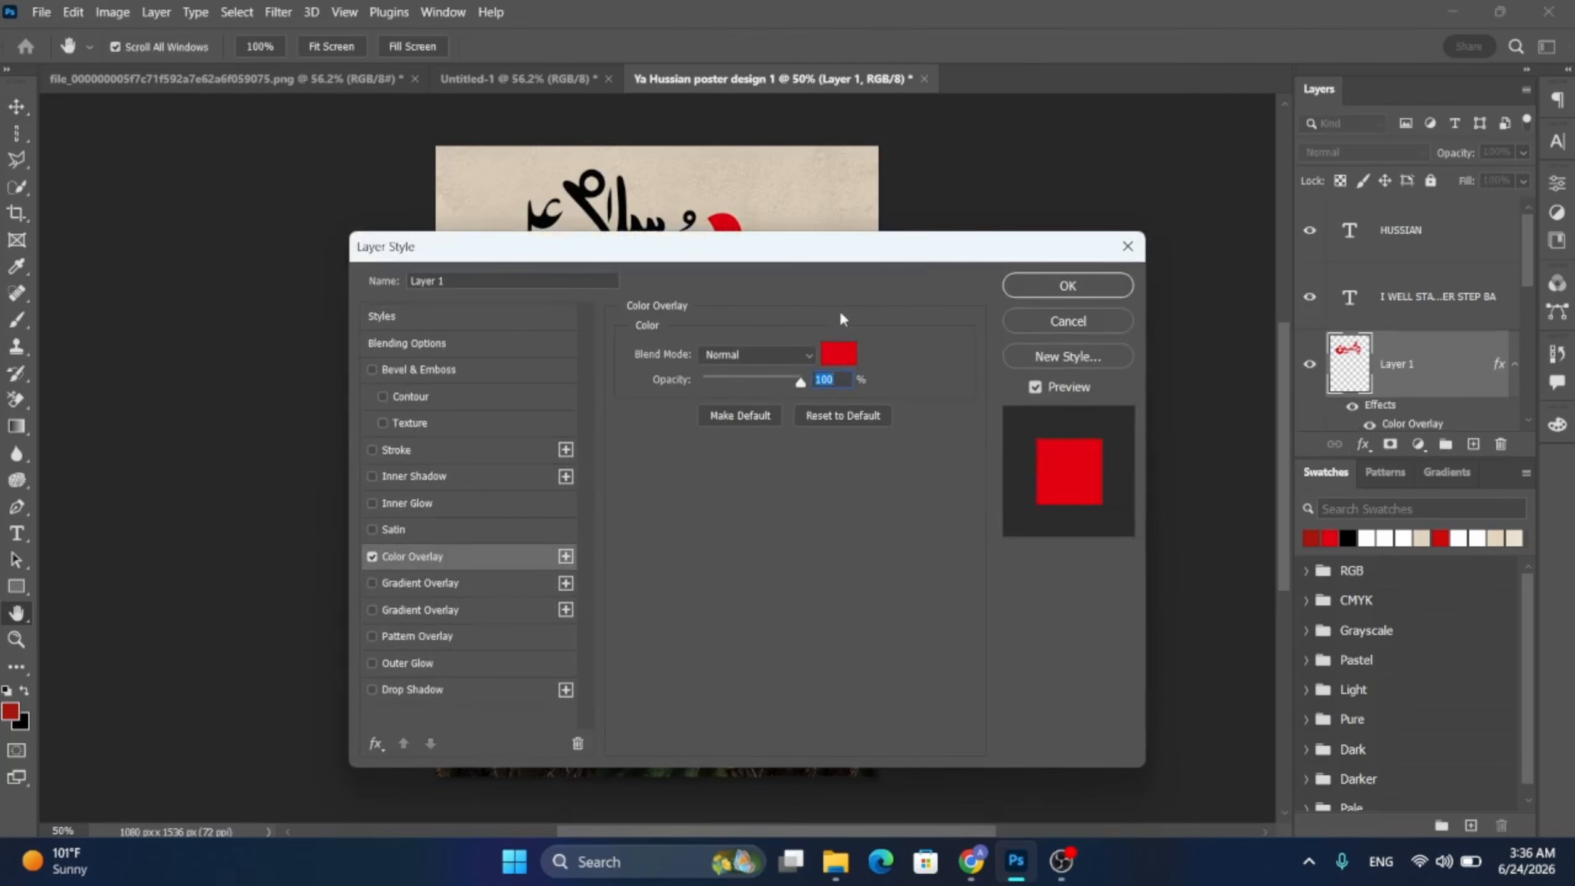
click(839, 354)
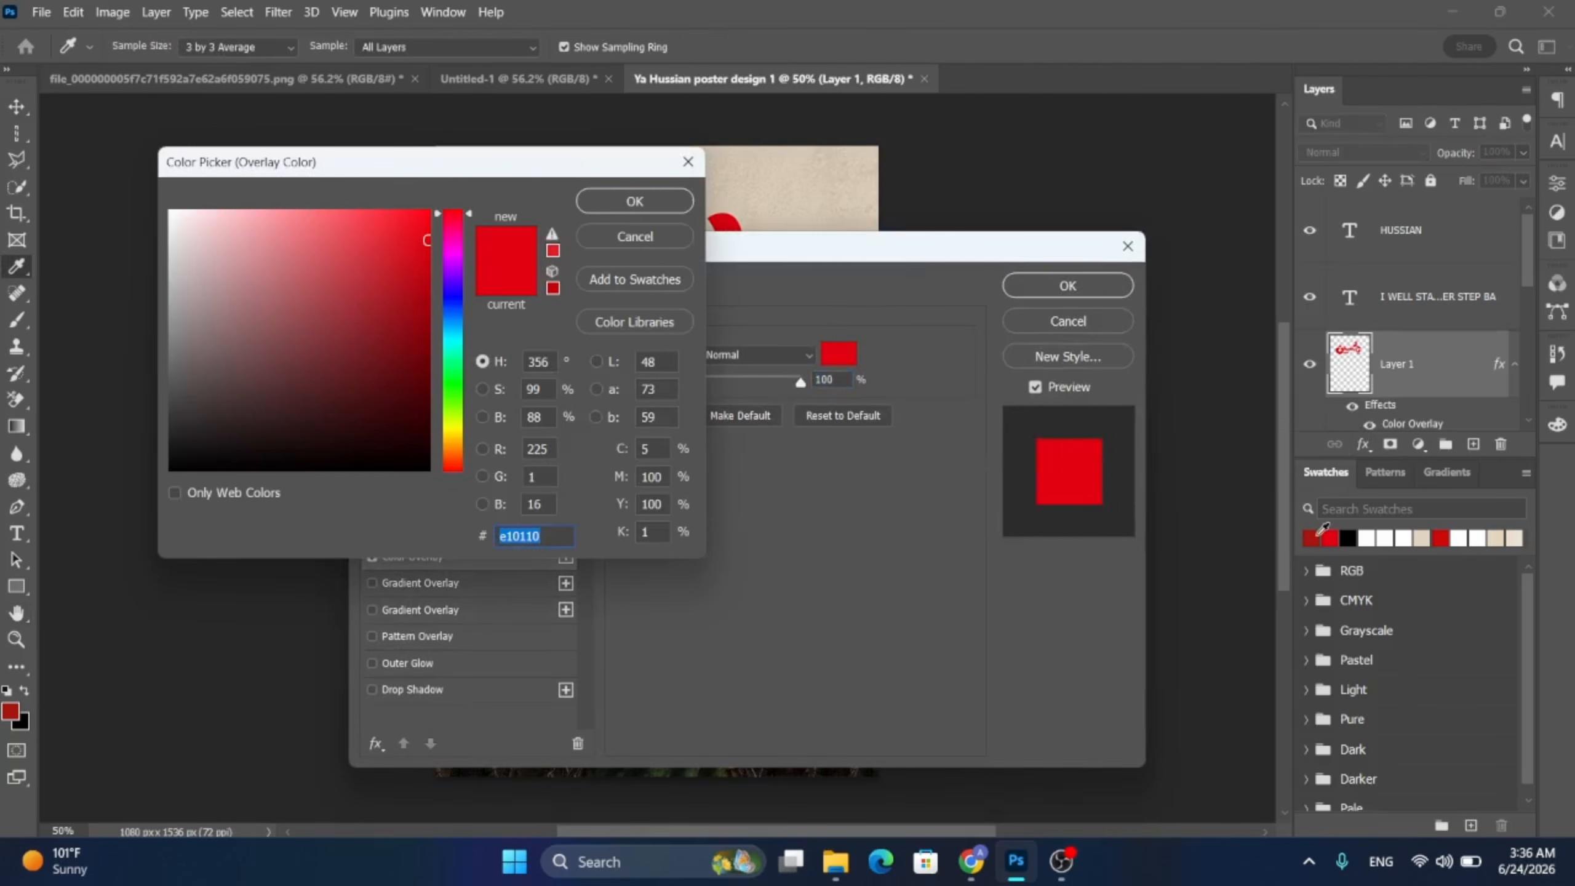
click(1320, 533)
click(666, 201)
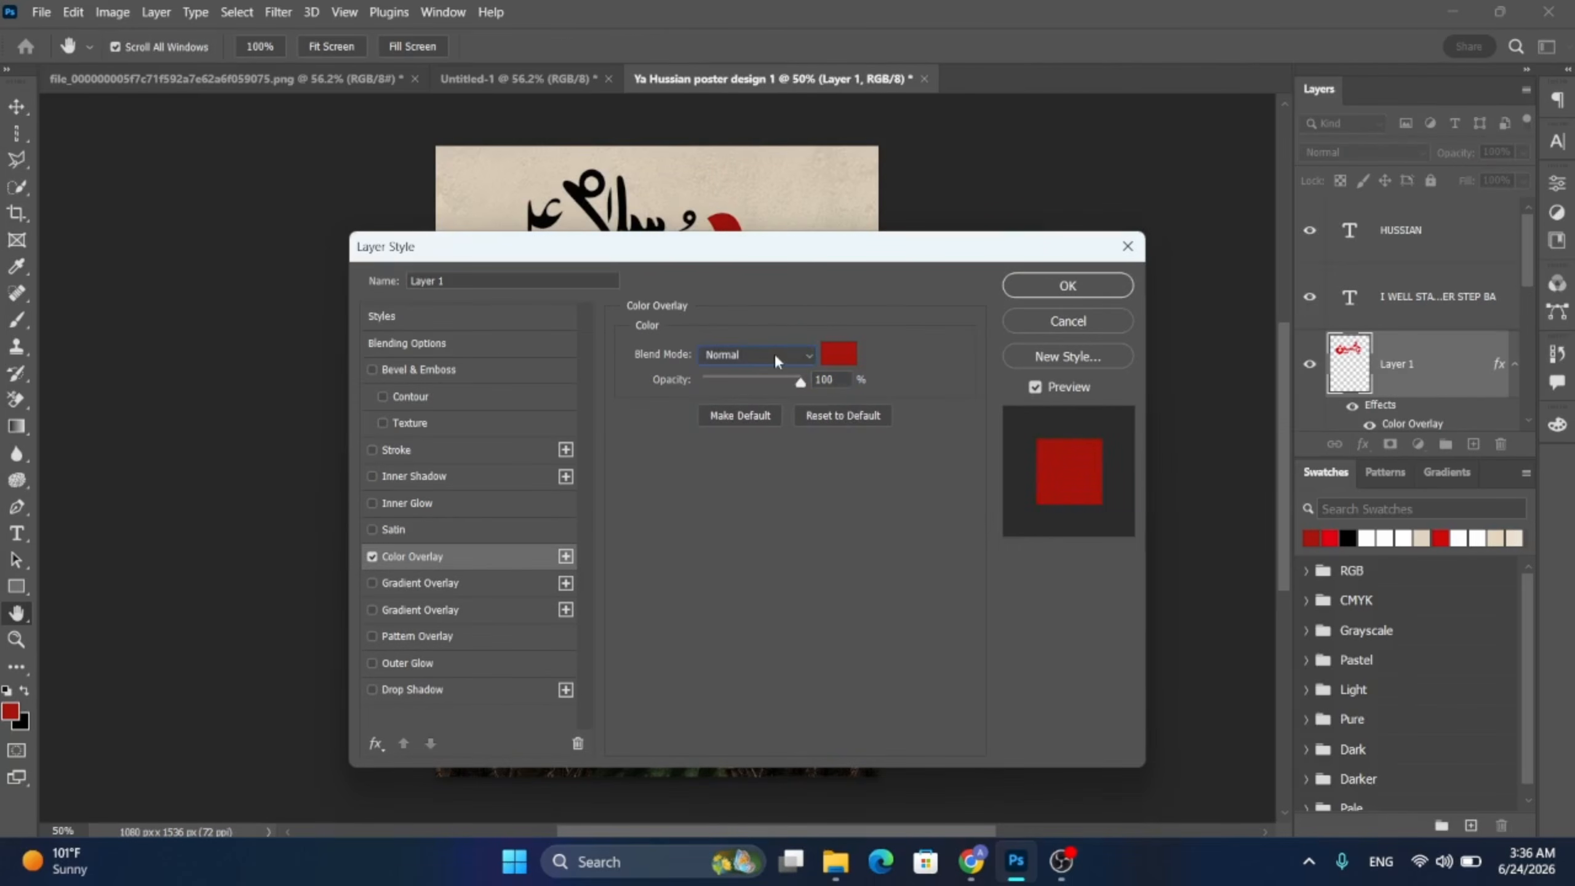
click(1068, 286)
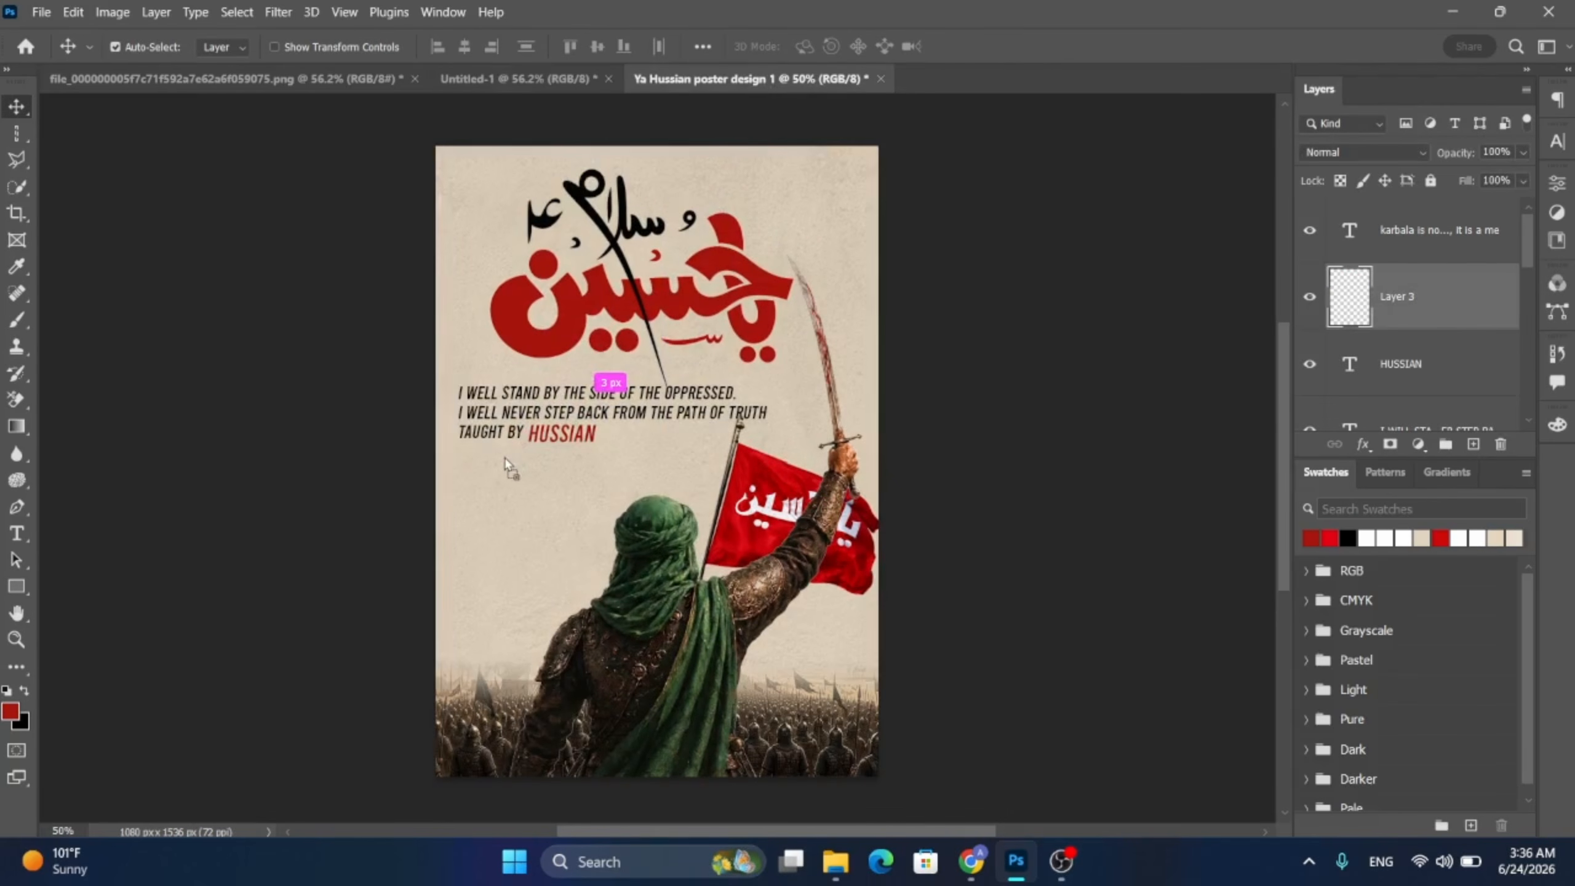
- Bring the red brush-stroke line from Untitled-1 into the poster and nudge it up just below the TAUGHT BY HUSSIAN line
drag(504, 458, 538, 469)
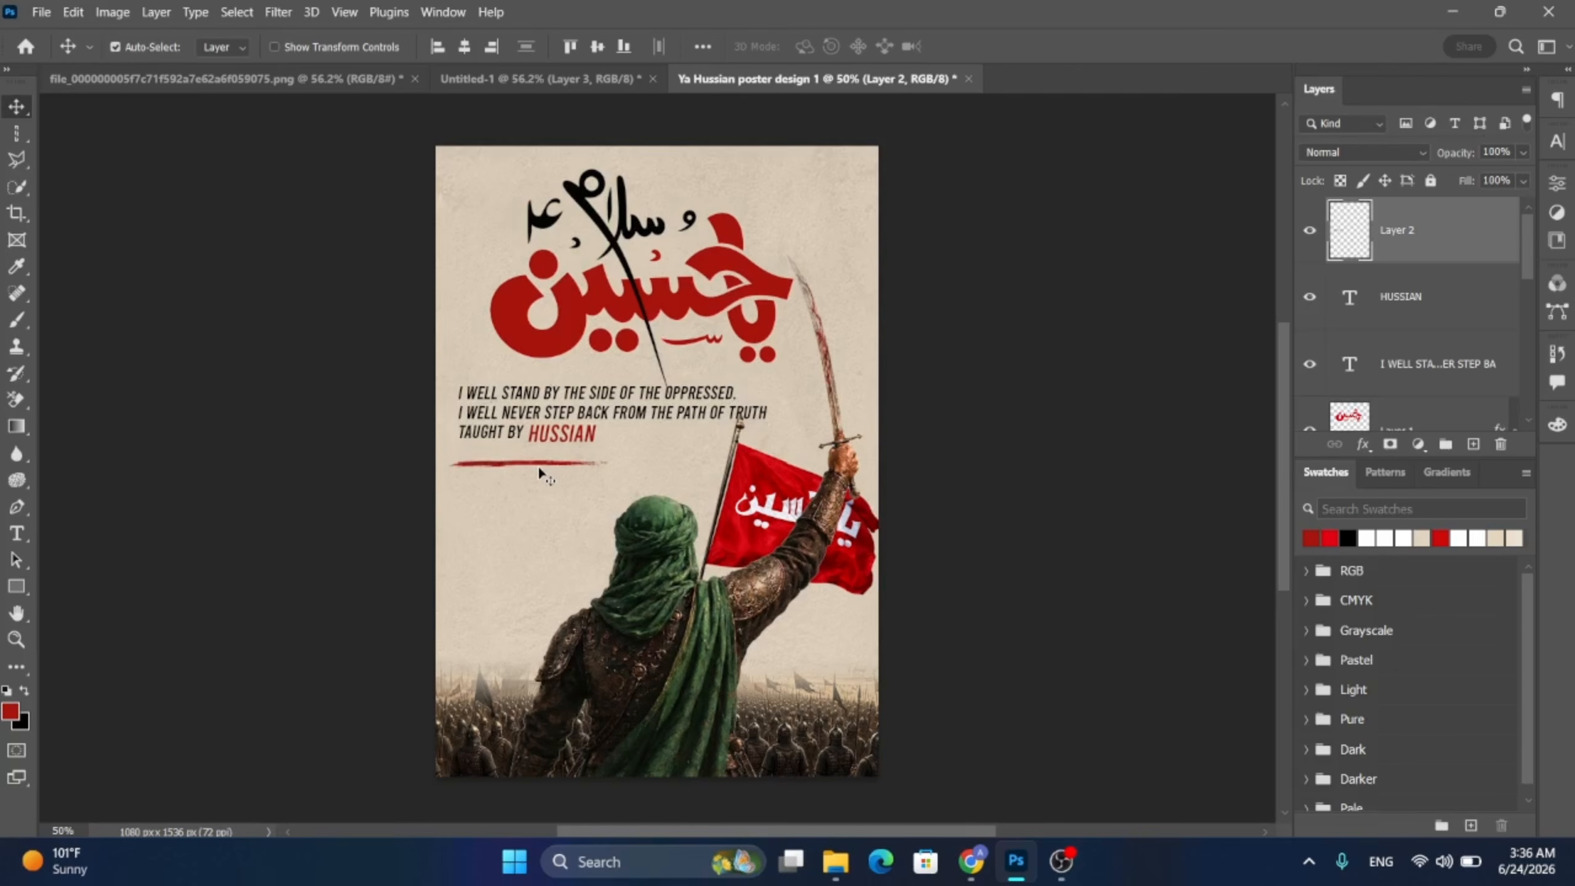
key(Up)
key(Up)
key(Up)
key(Up)
key(Up)
key(Up)
key(Up)
key(Up)
key(Up)
key(Up)
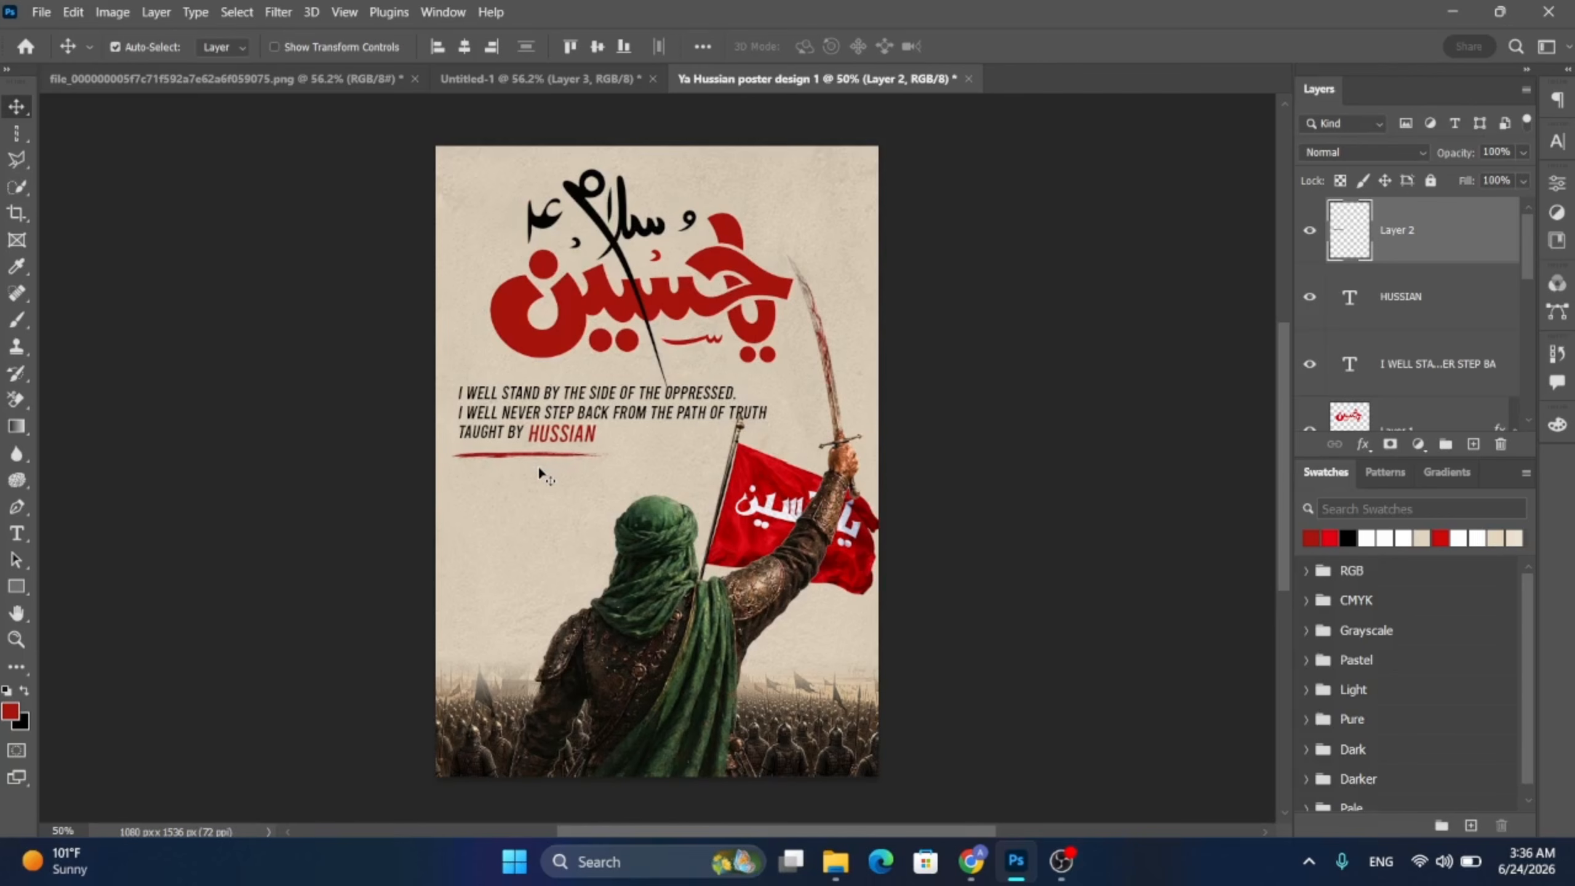
click(251, 418)
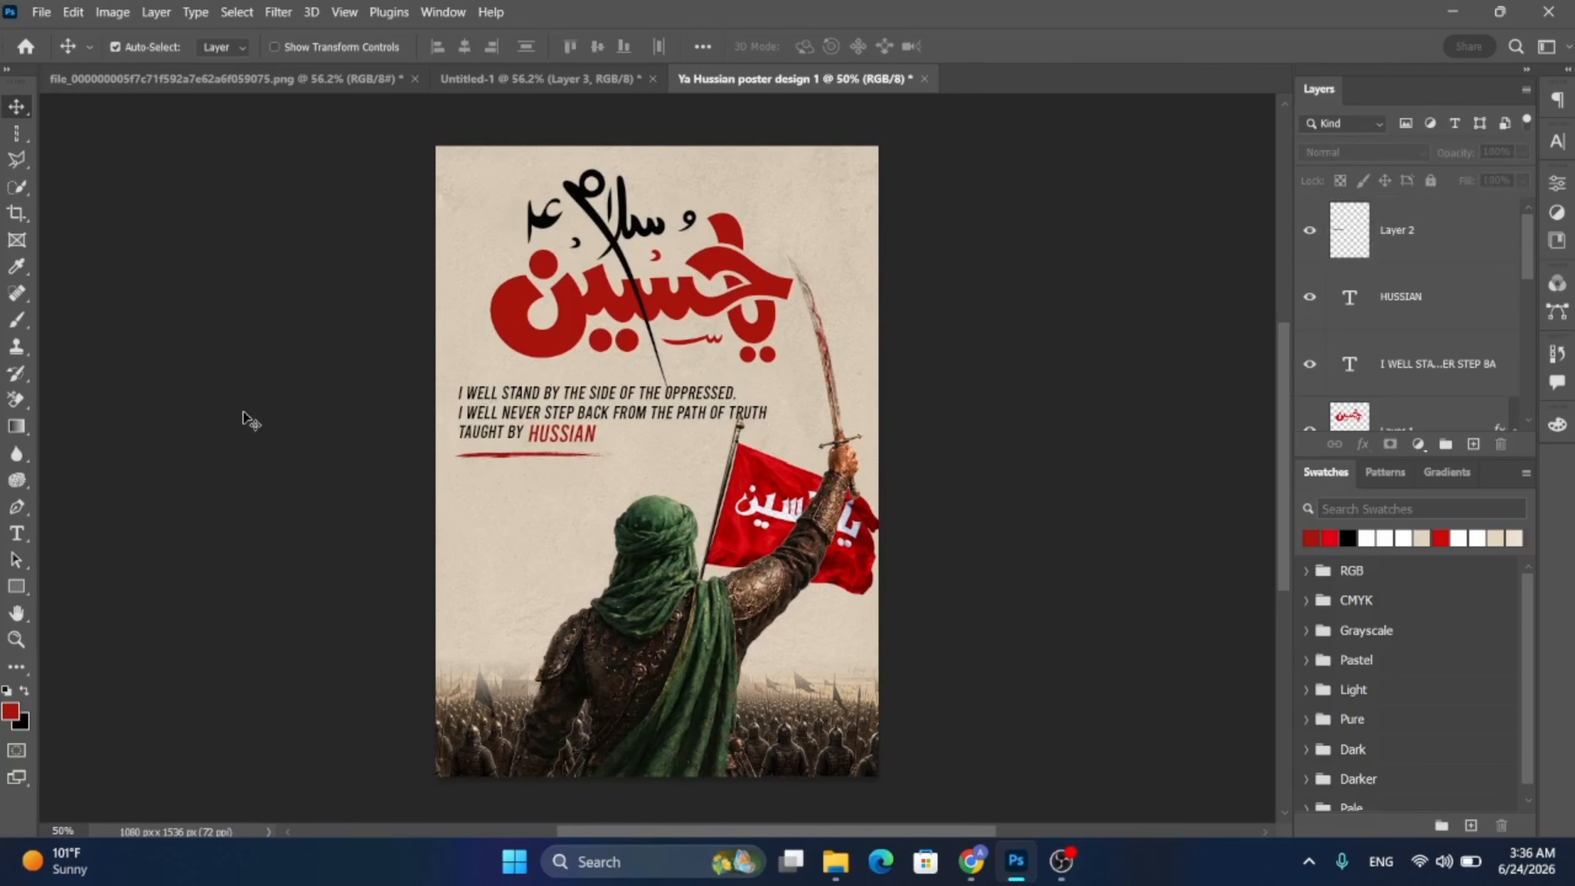
- Add black two-line text "KARBALA IS NOT JUST A PLACE, / IT IS A MESSENGER OS HUMANITY." below the brush stroke, aligned with the quote's left edge
click(20, 538)
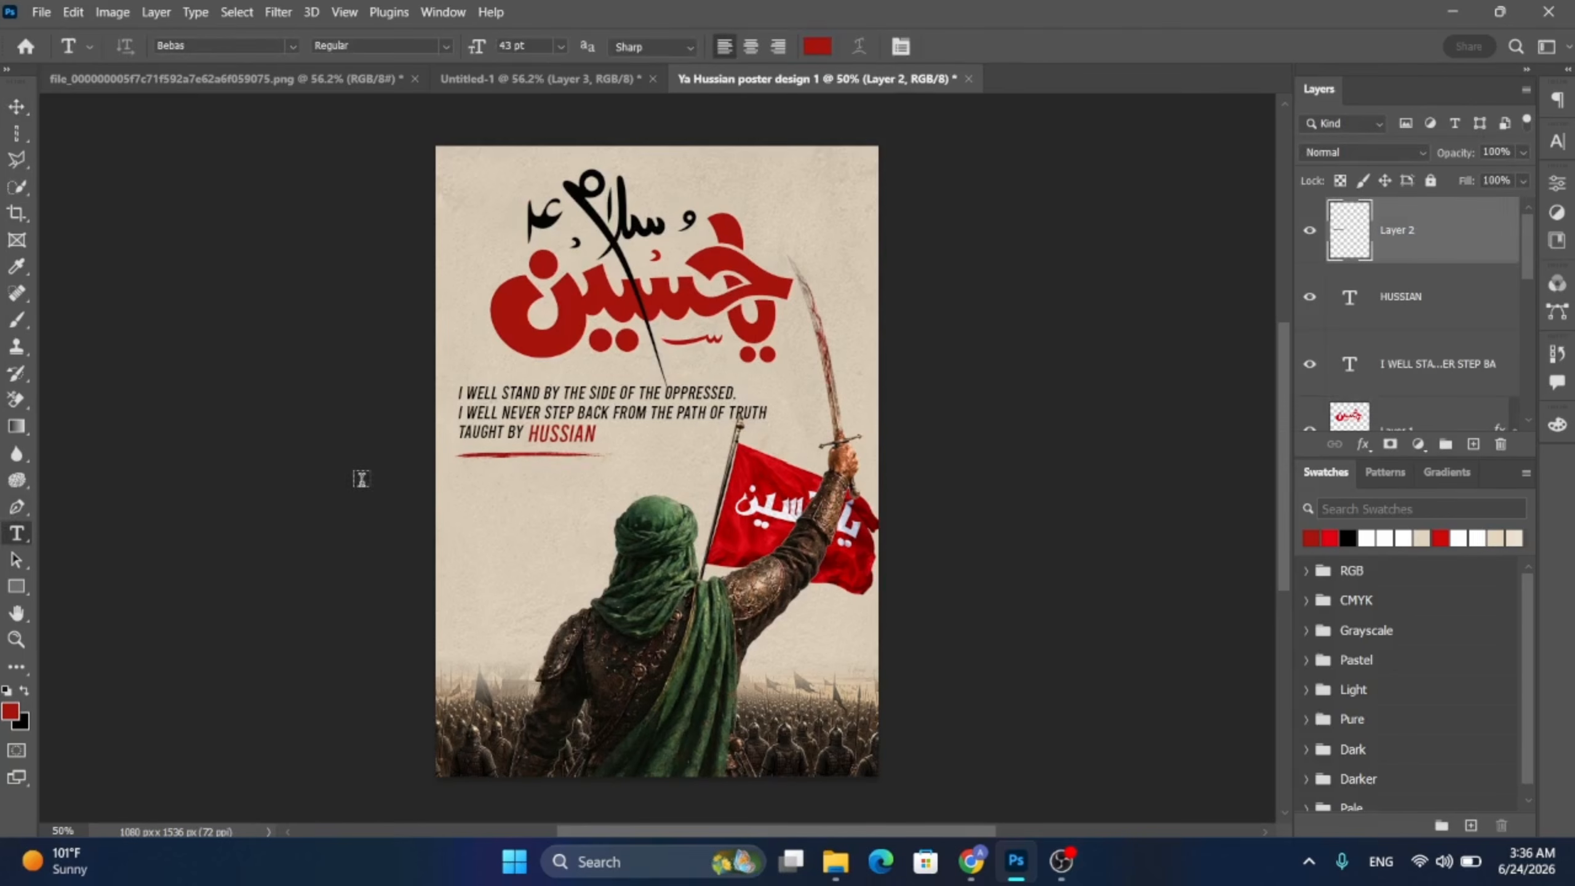
click(467, 481)
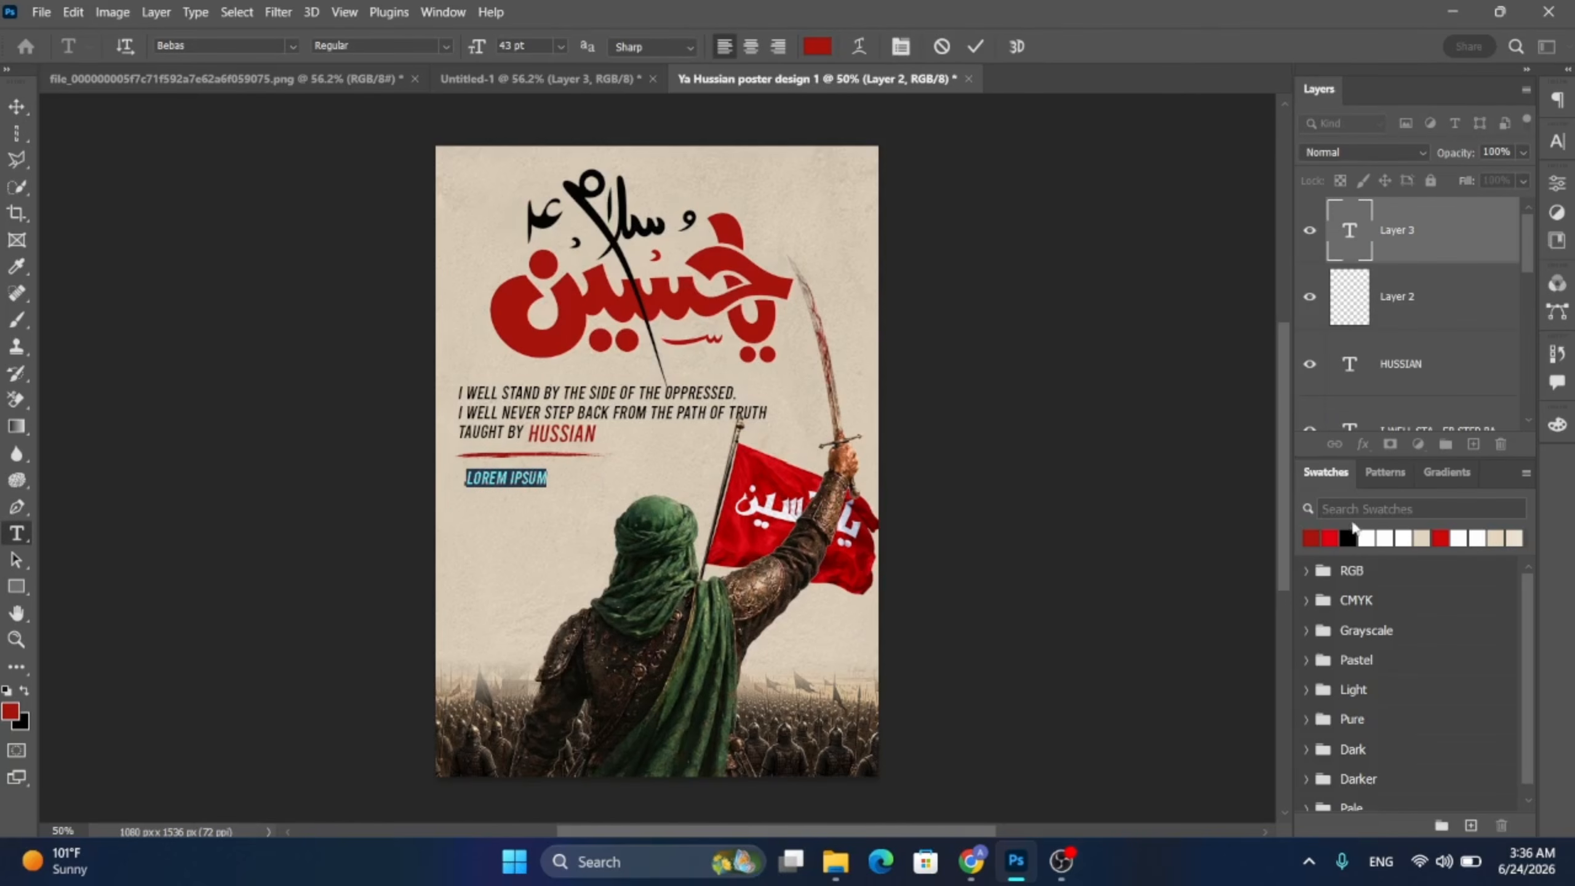
click(1349, 537)
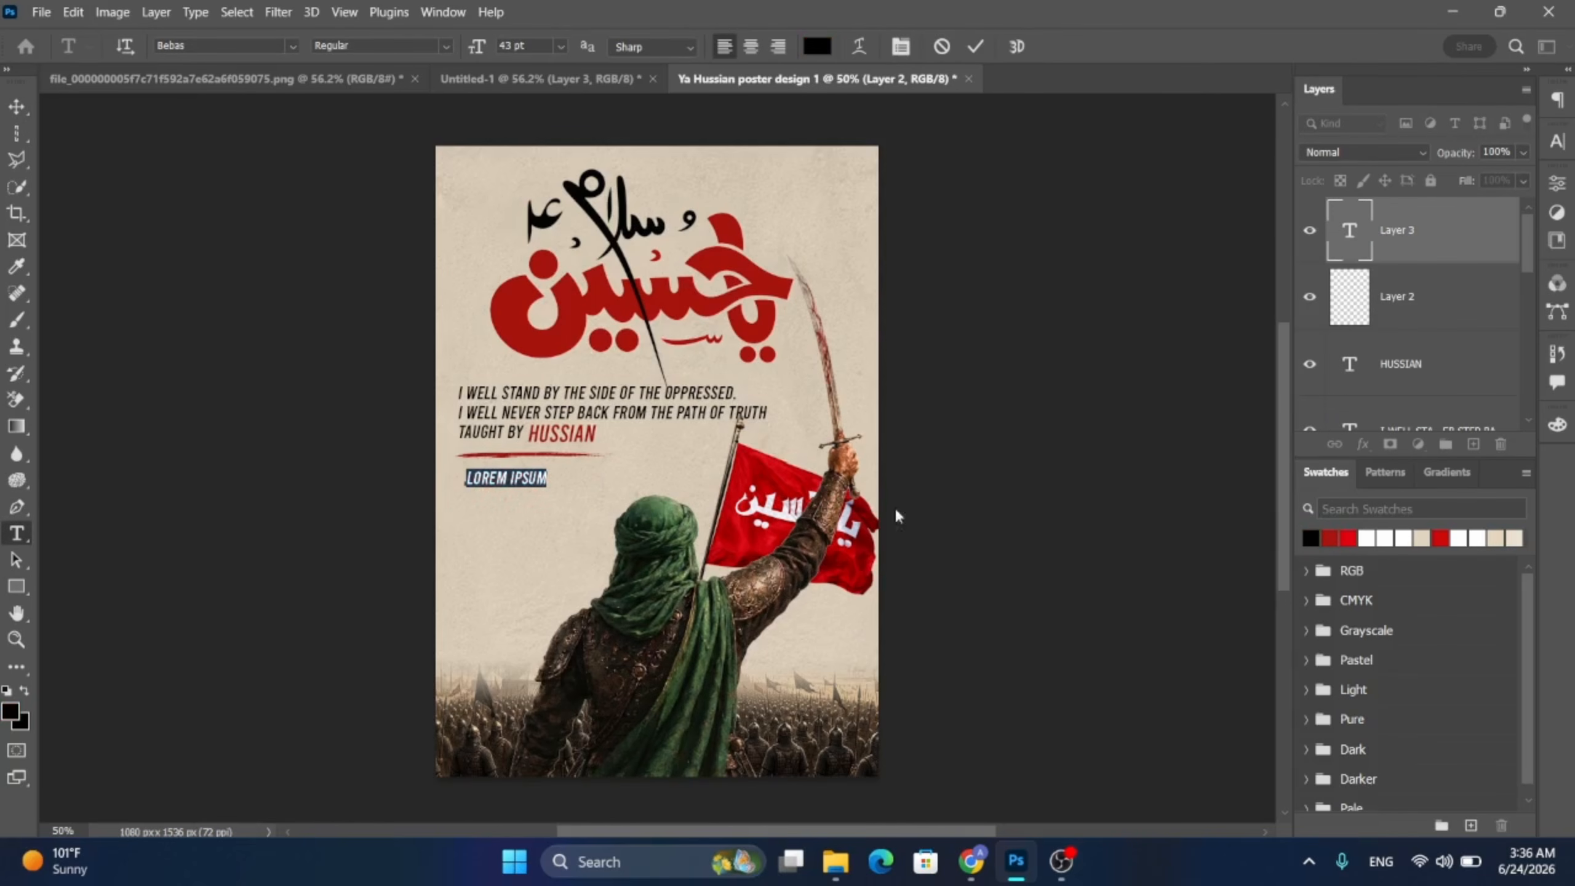
key(BackSpace)
text(KARBALA IS NOT JUST A P)
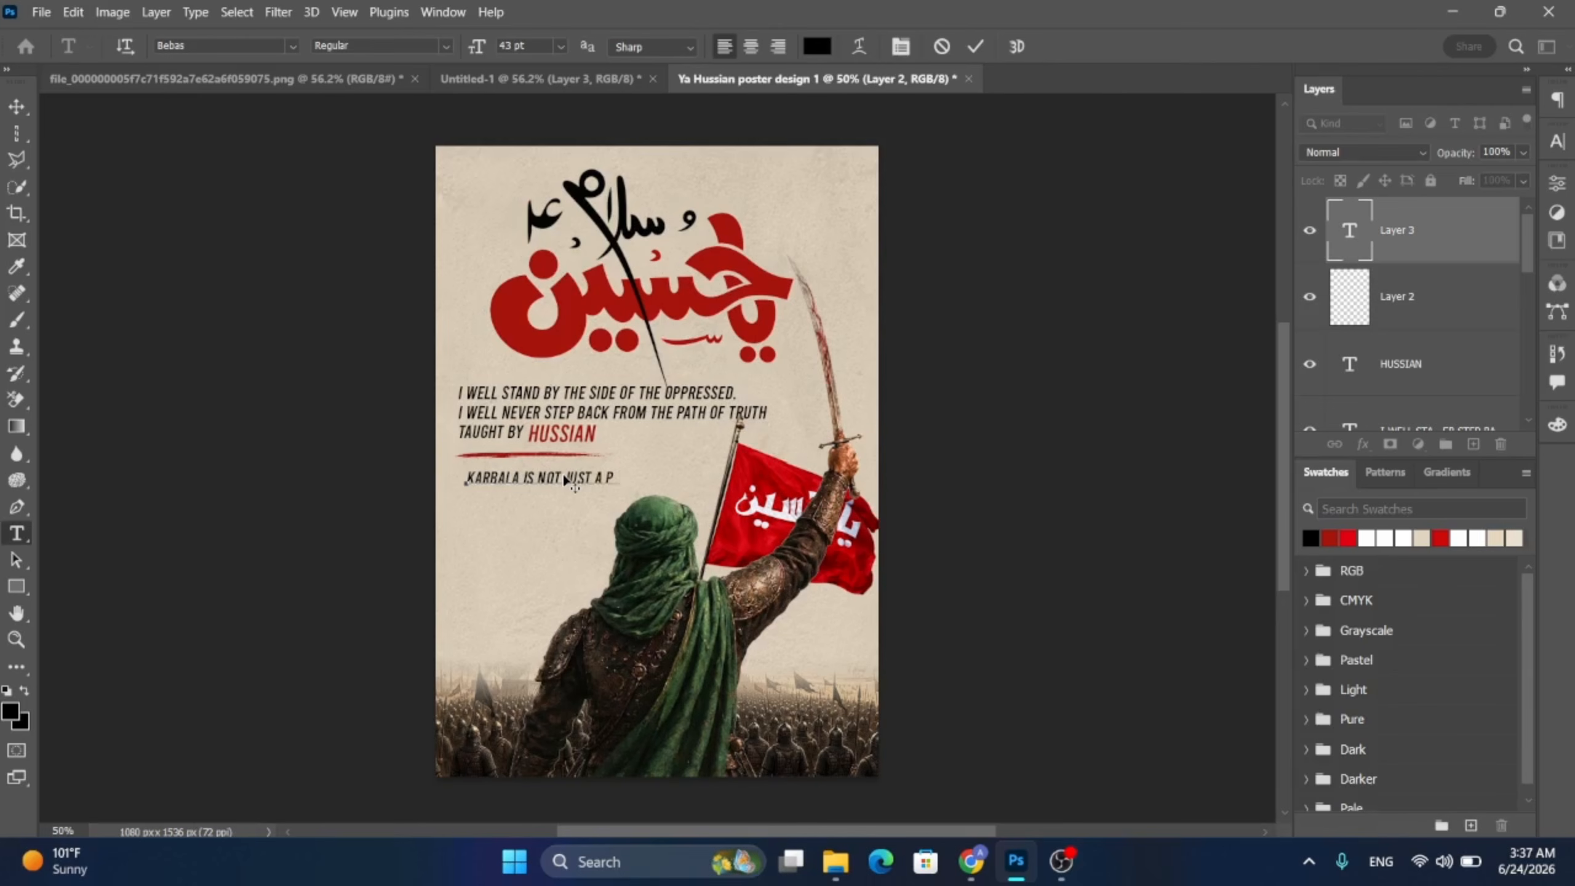
text(LACE)
key(BackSpace)
text(IT IS A MESSENGER OS HUMANITY)
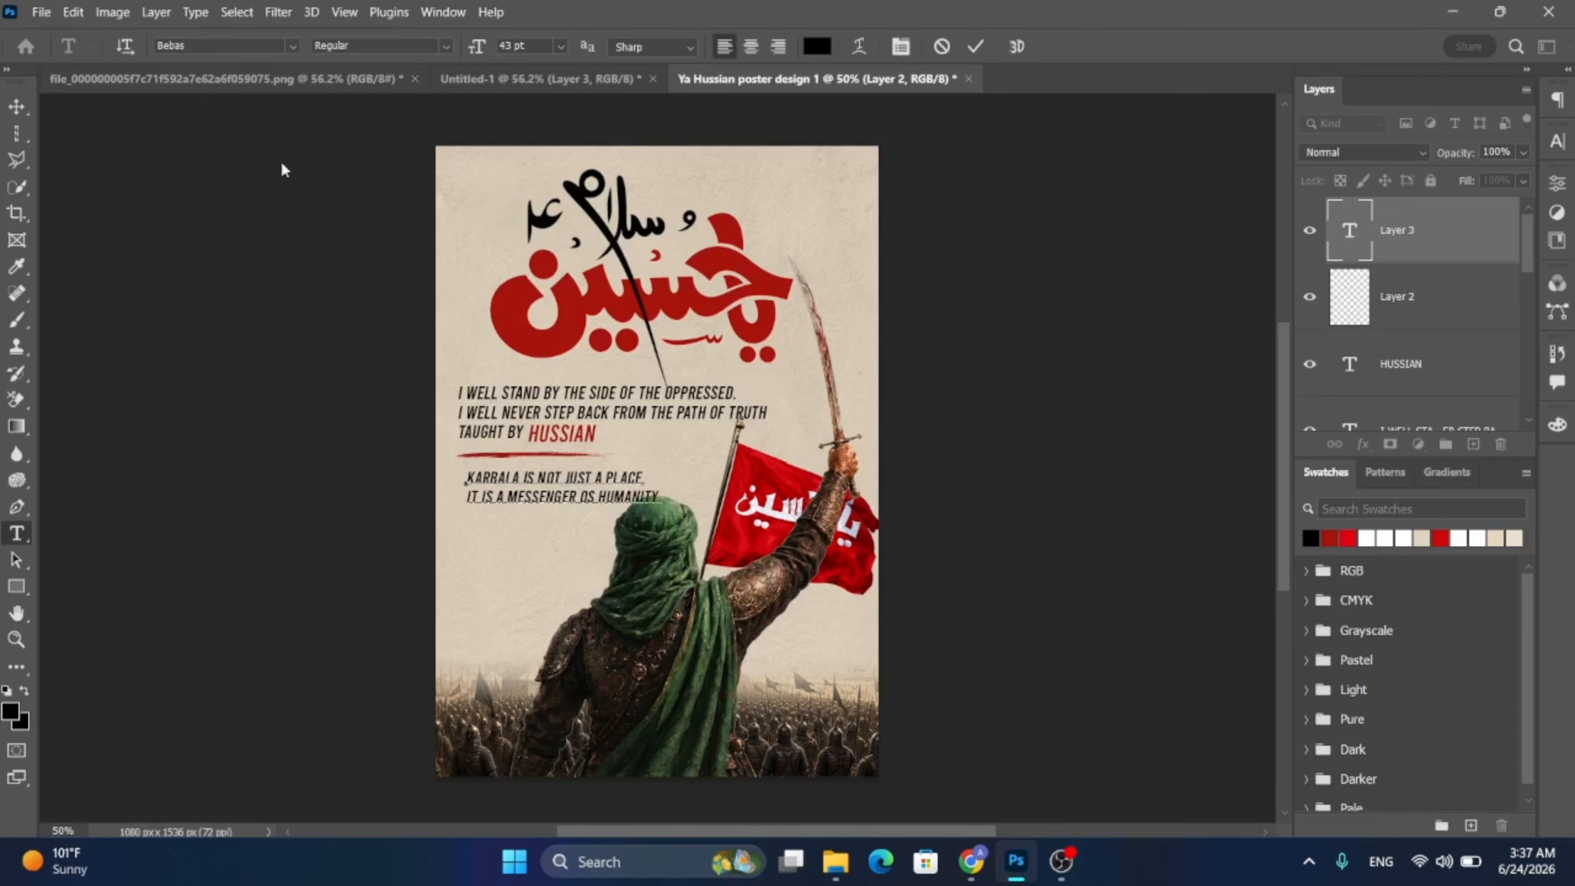
click(17, 106)
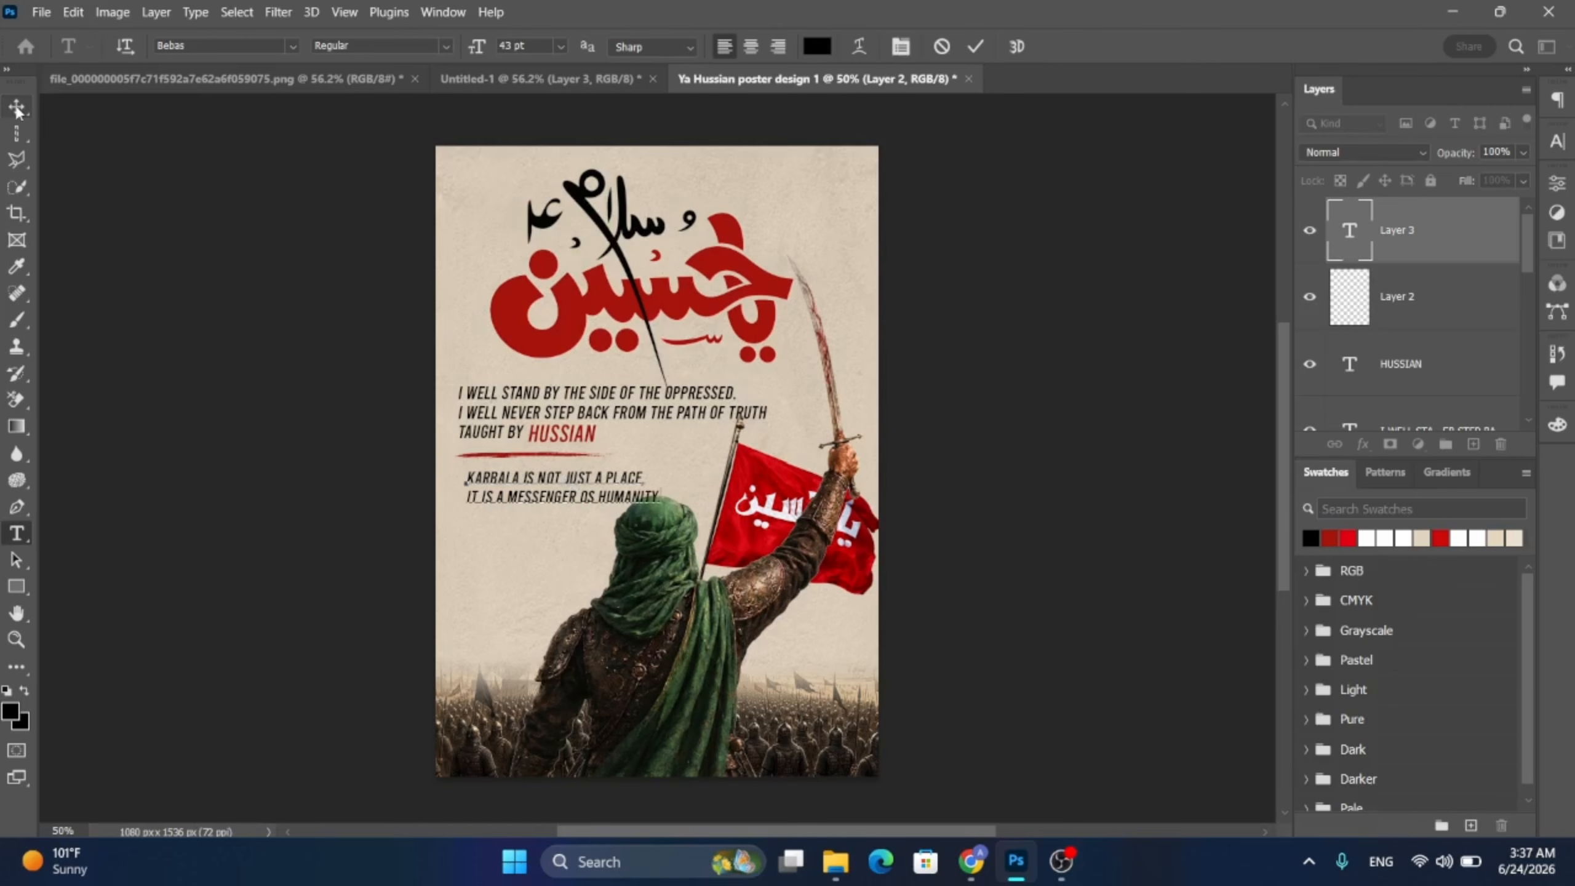
drag(511, 502, 502, 506)
click(501, 506)
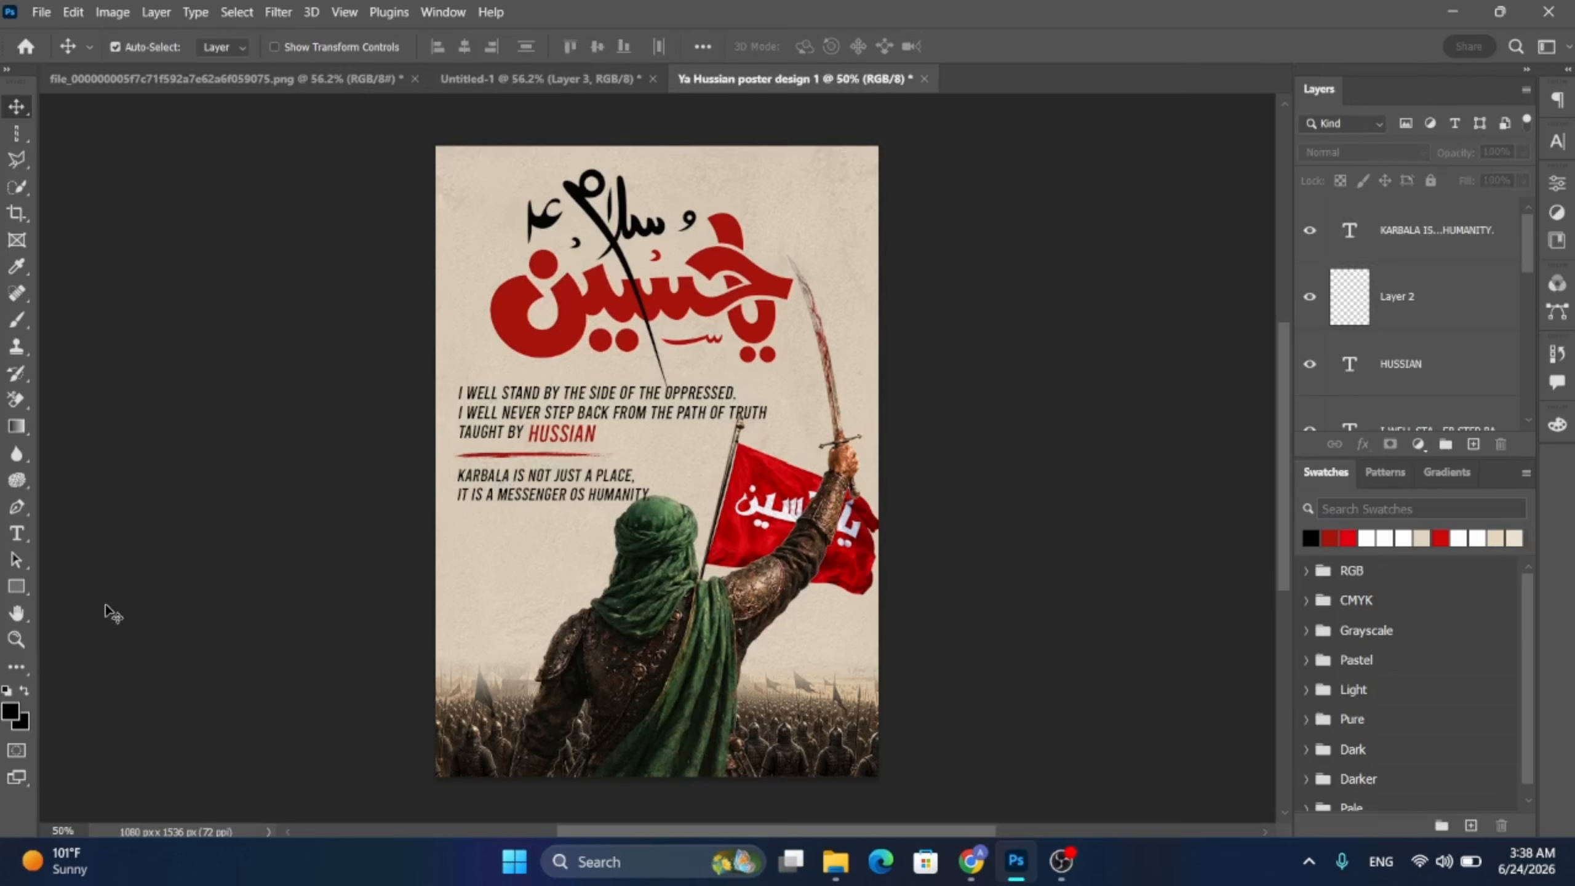
- Draw a black rectangle about 370 × 77 px below the Karbala text
click(22, 590)
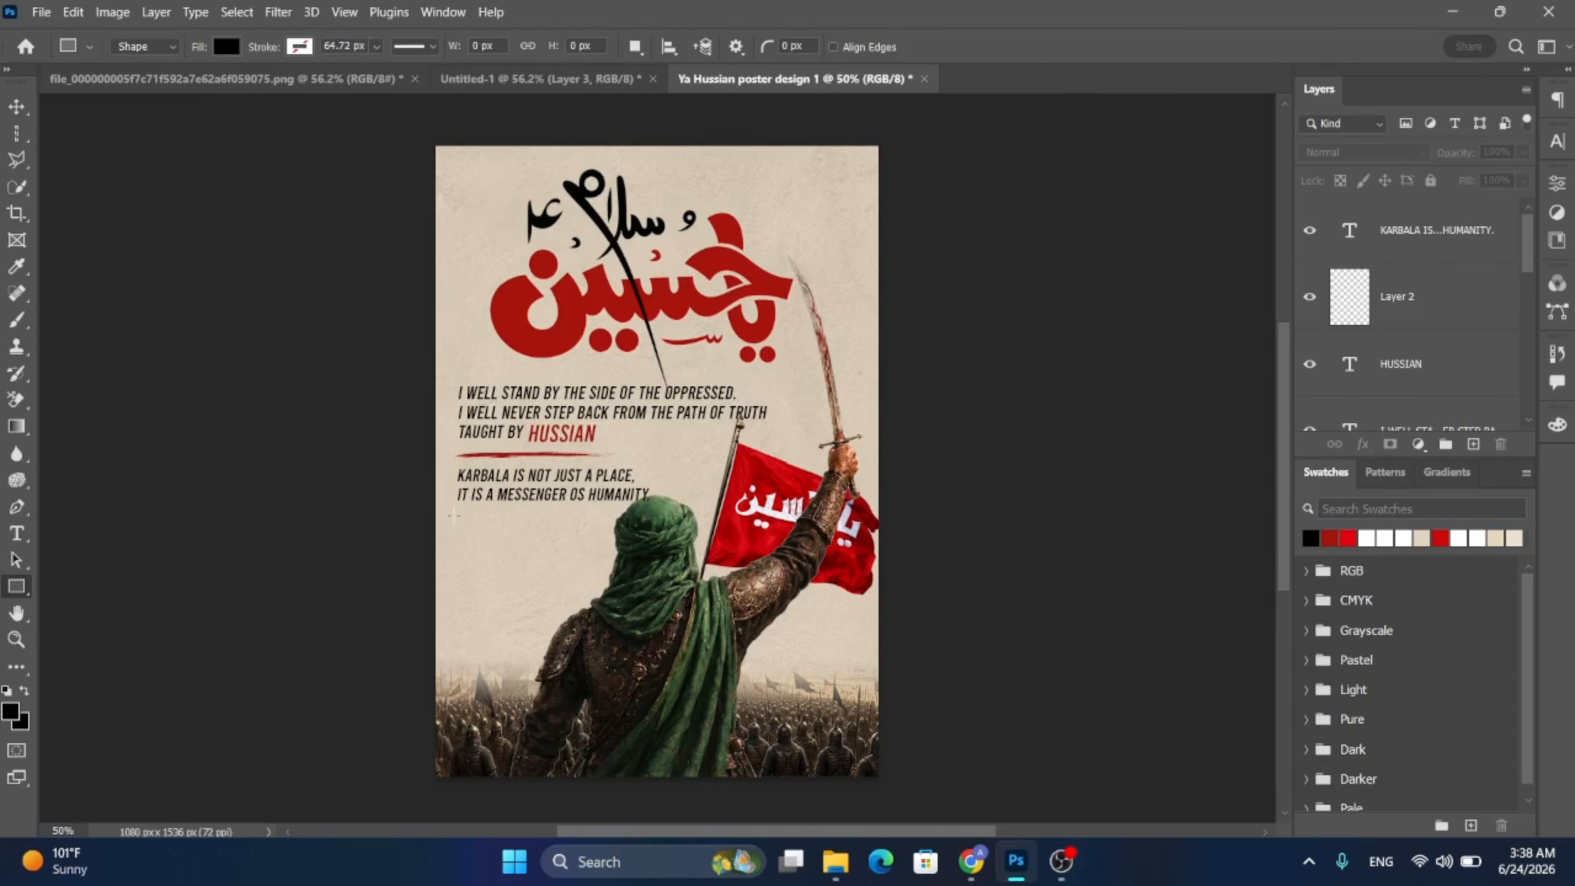
drag(455, 515, 606, 543)
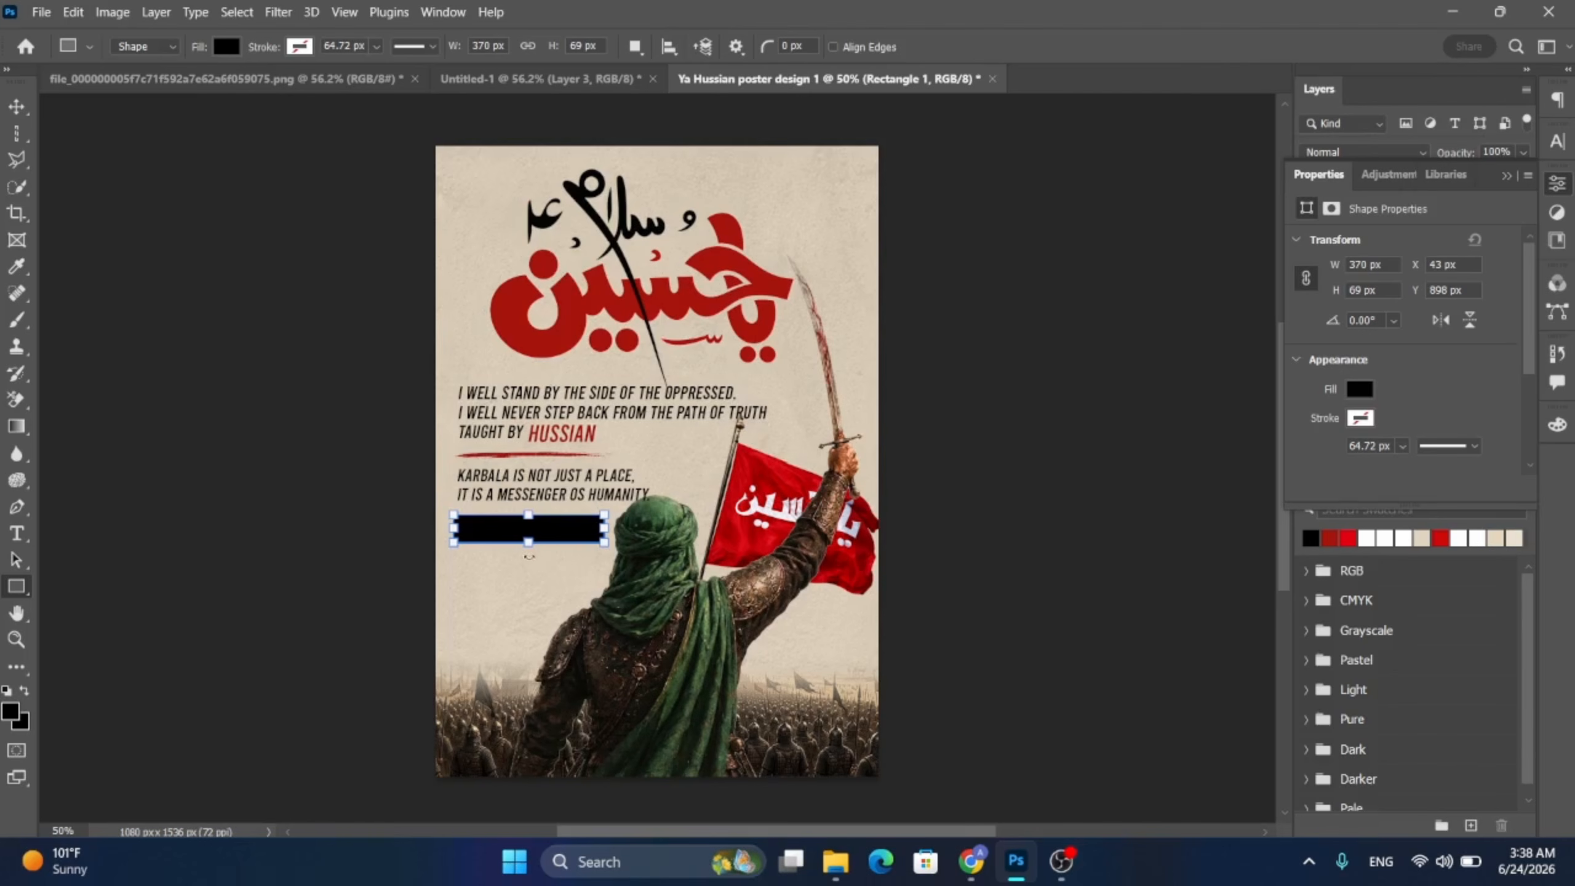
drag(527, 544, 527, 547)
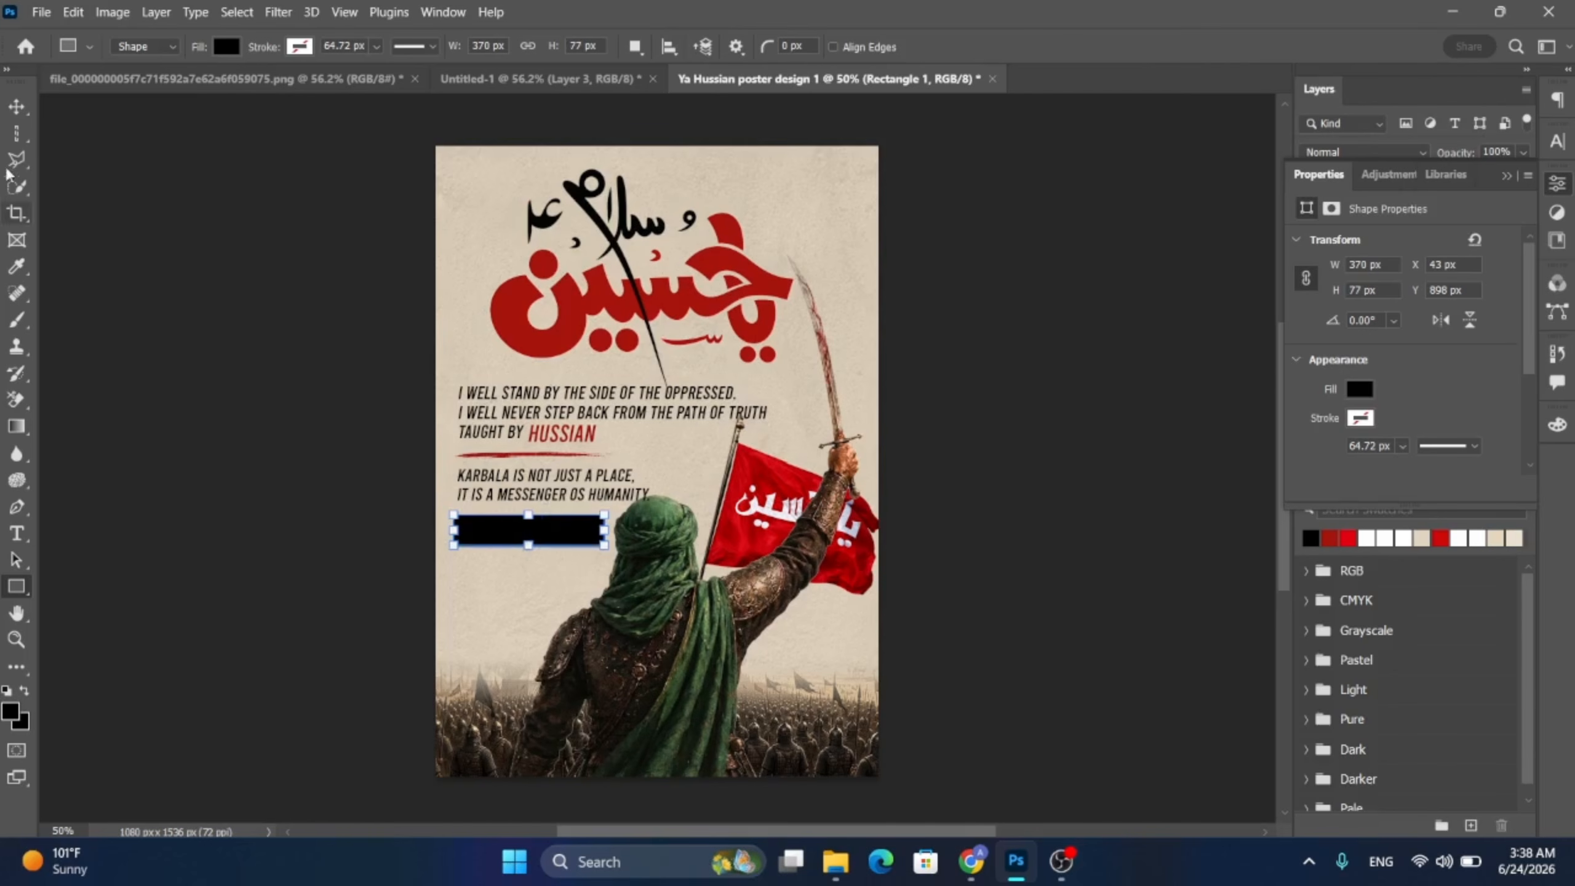
click(17, 107)
click(334, 404)
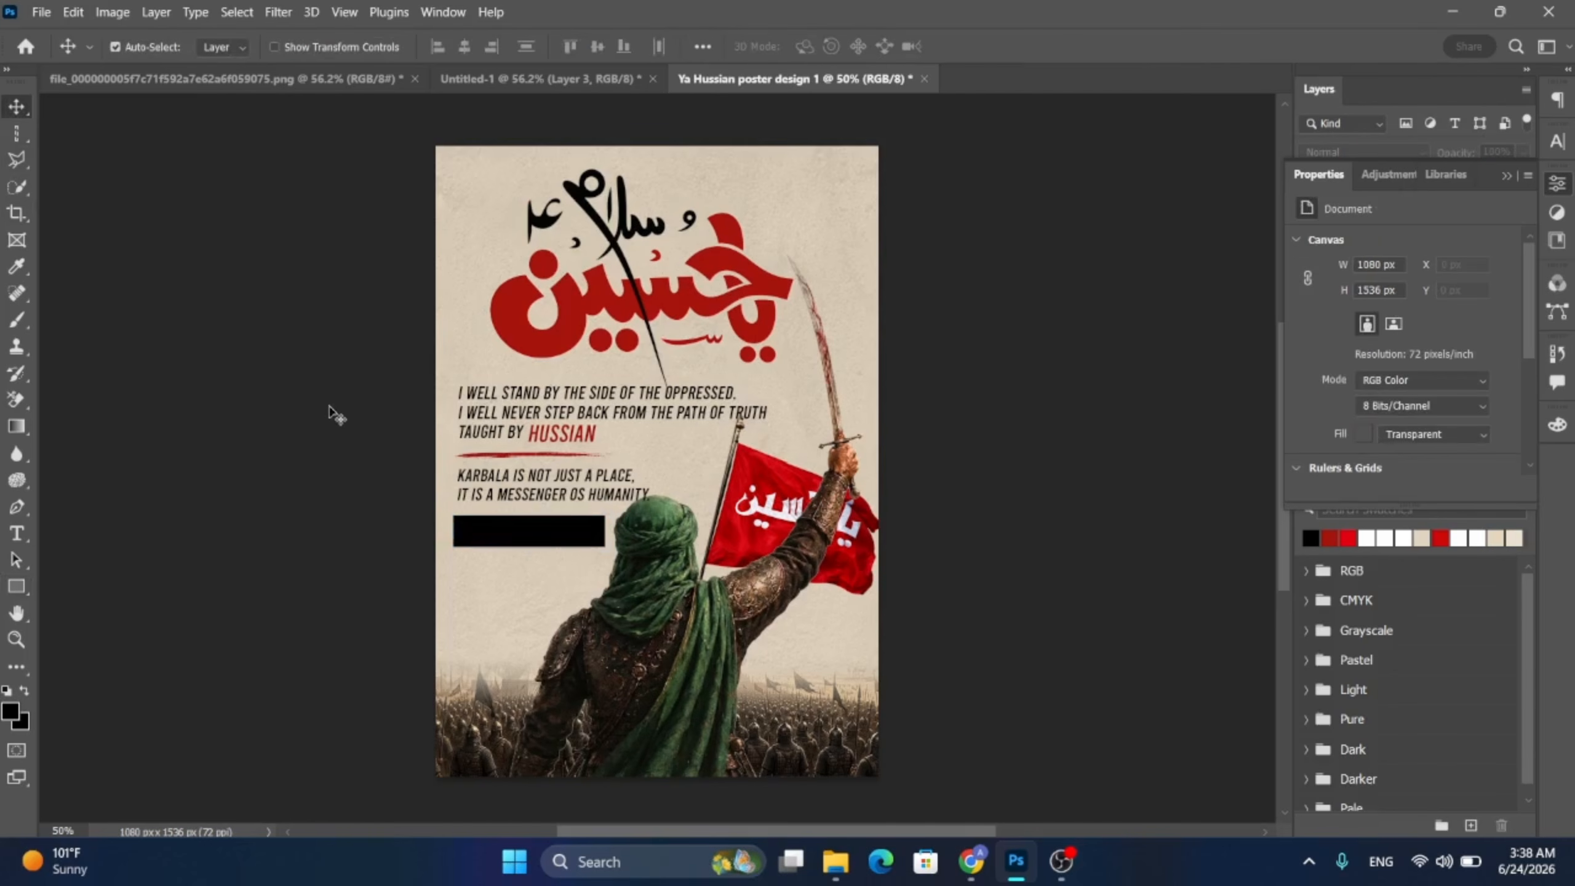
click(1505, 175)
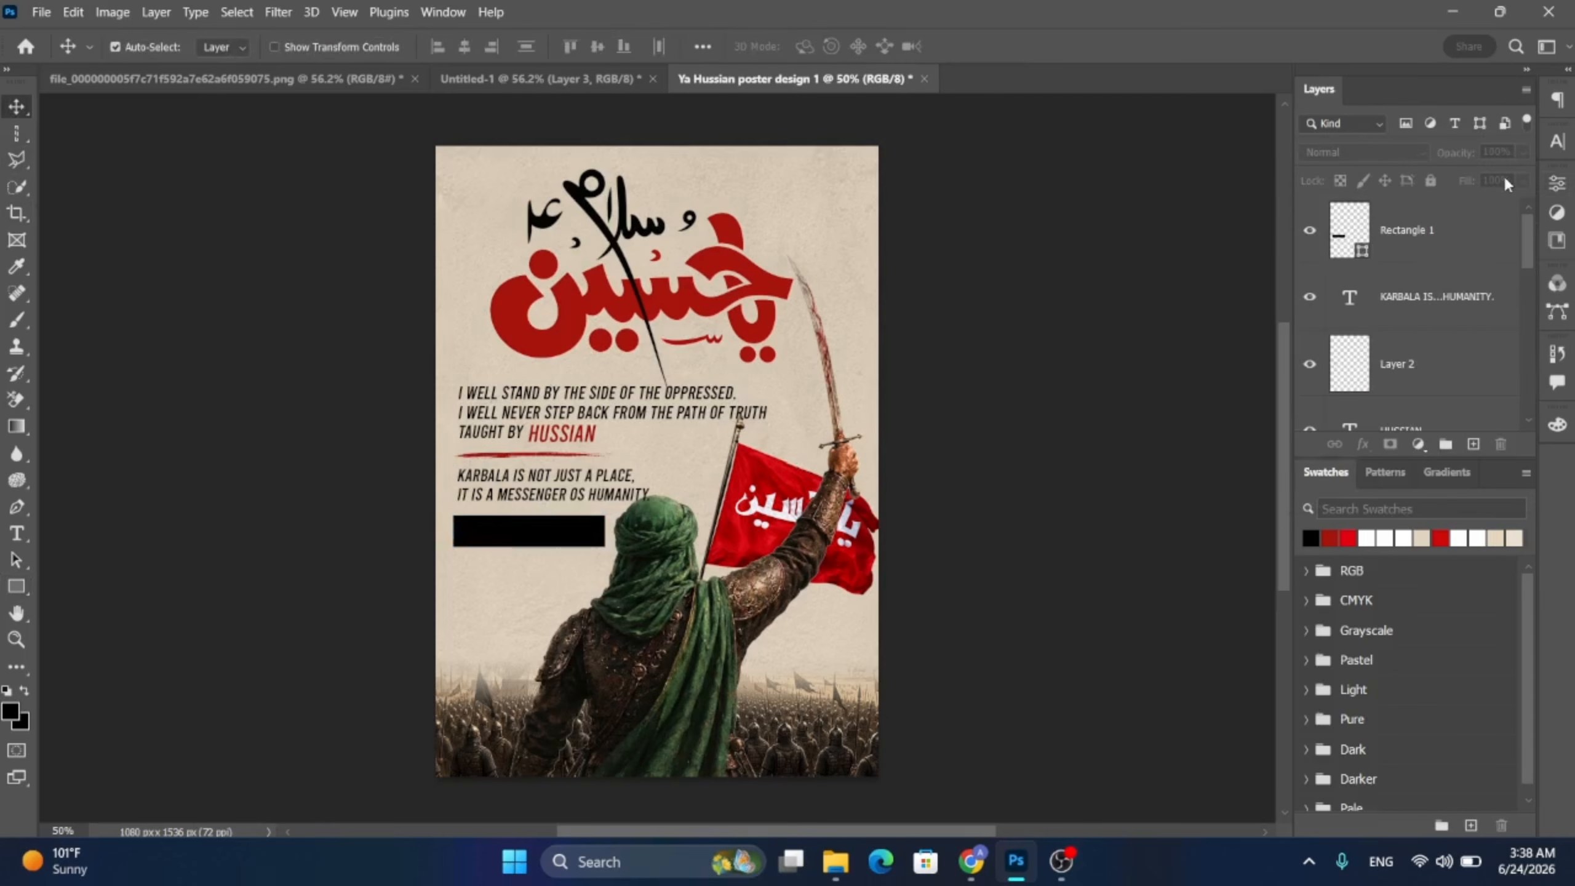
- Add white text "I WELL NOT SURRENDER!" over the black rectangle and move it left to fit inside the bar
click(27, 536)
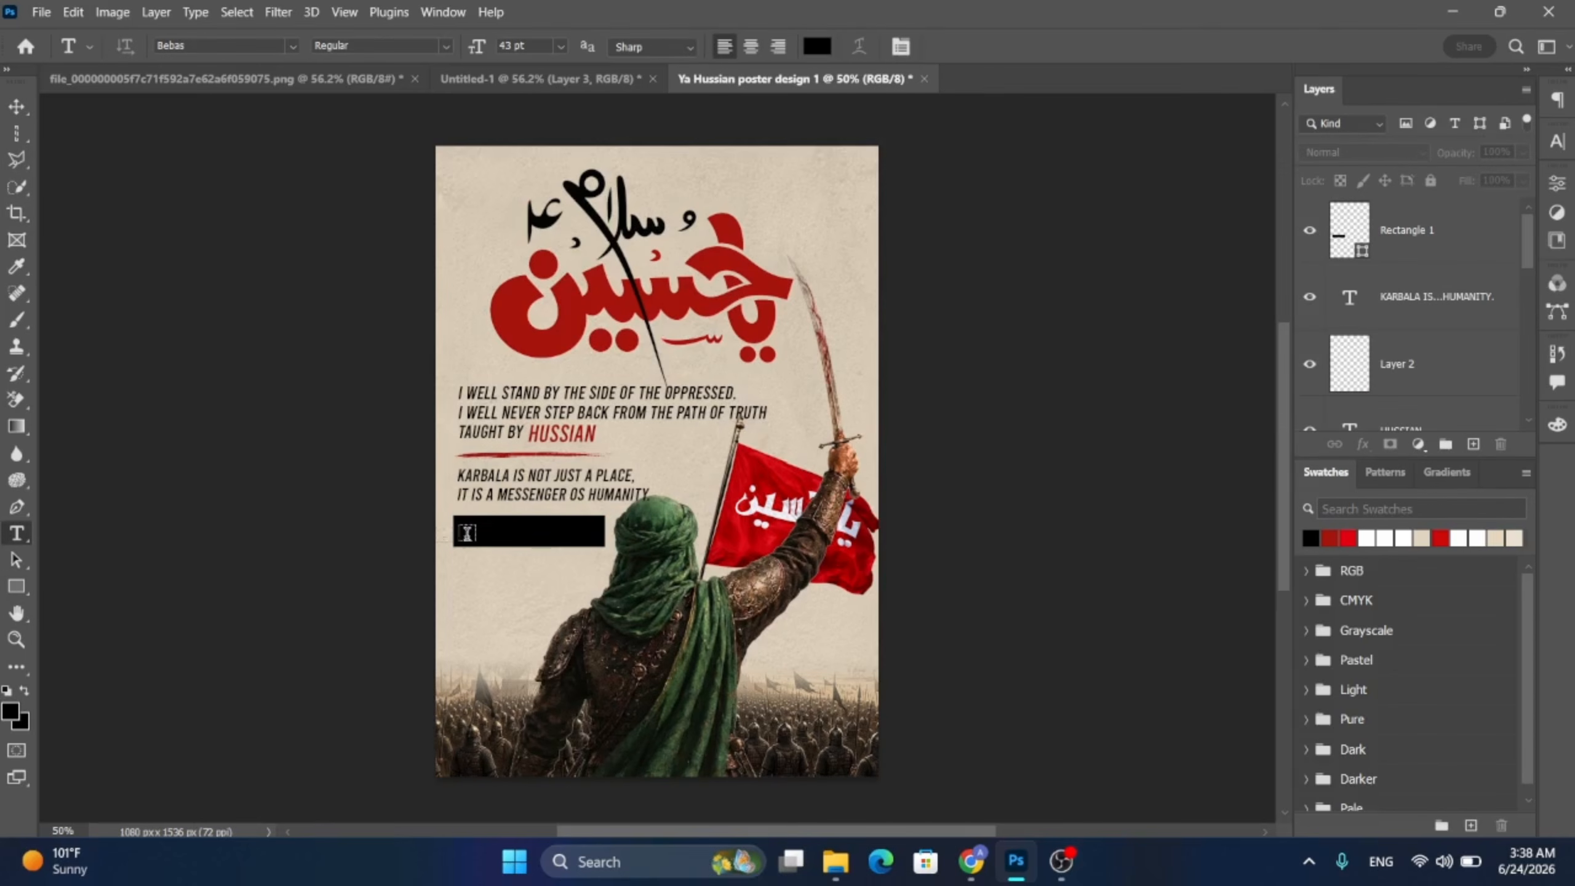
click(488, 532)
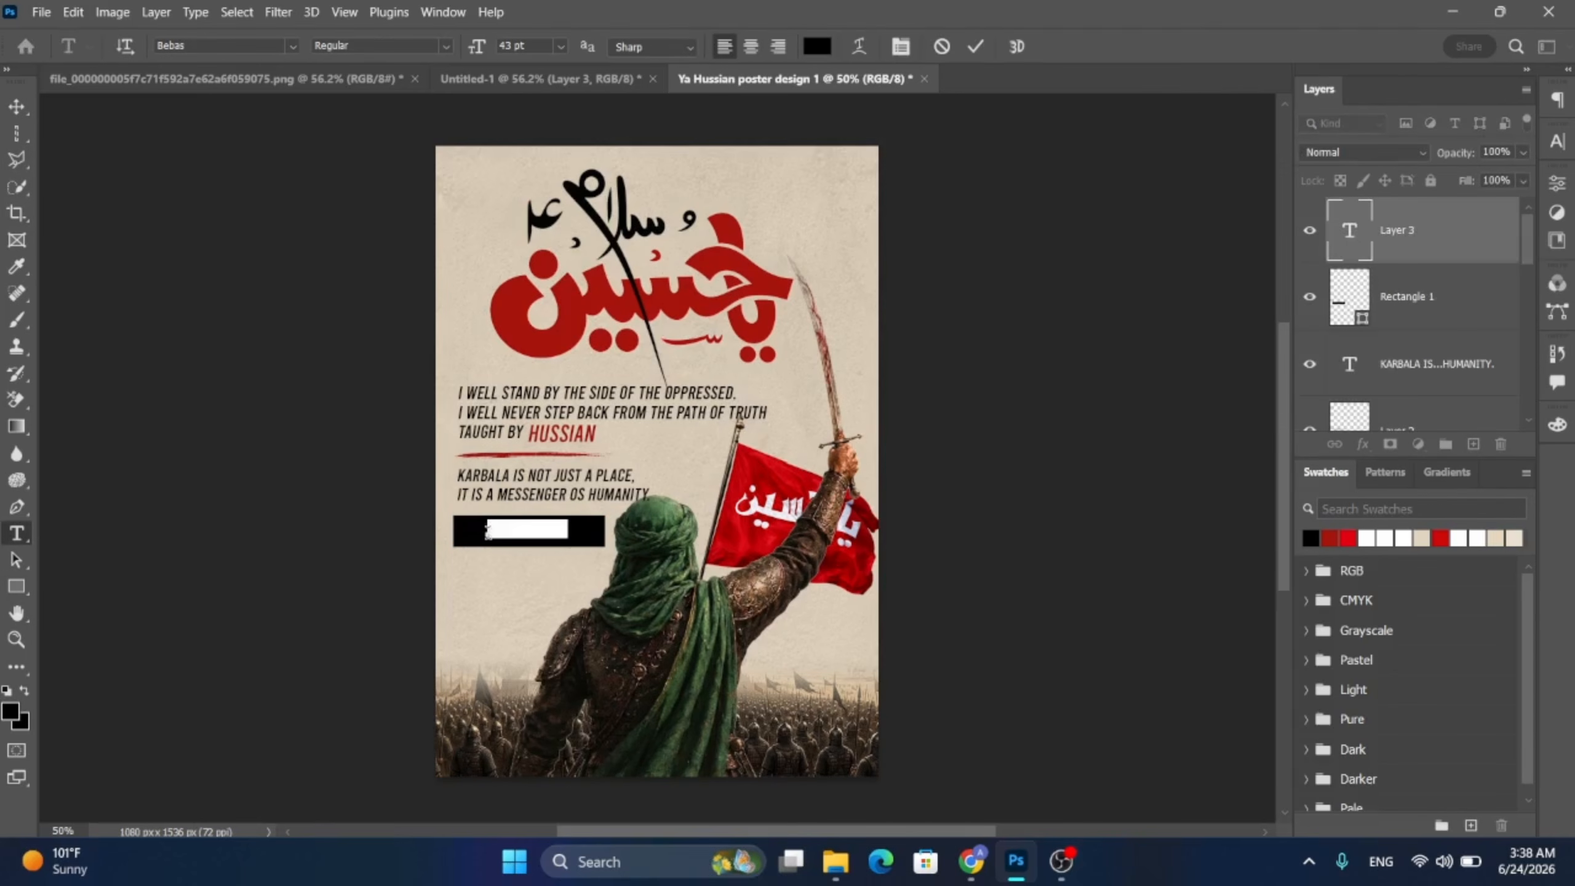
click(1369, 535)
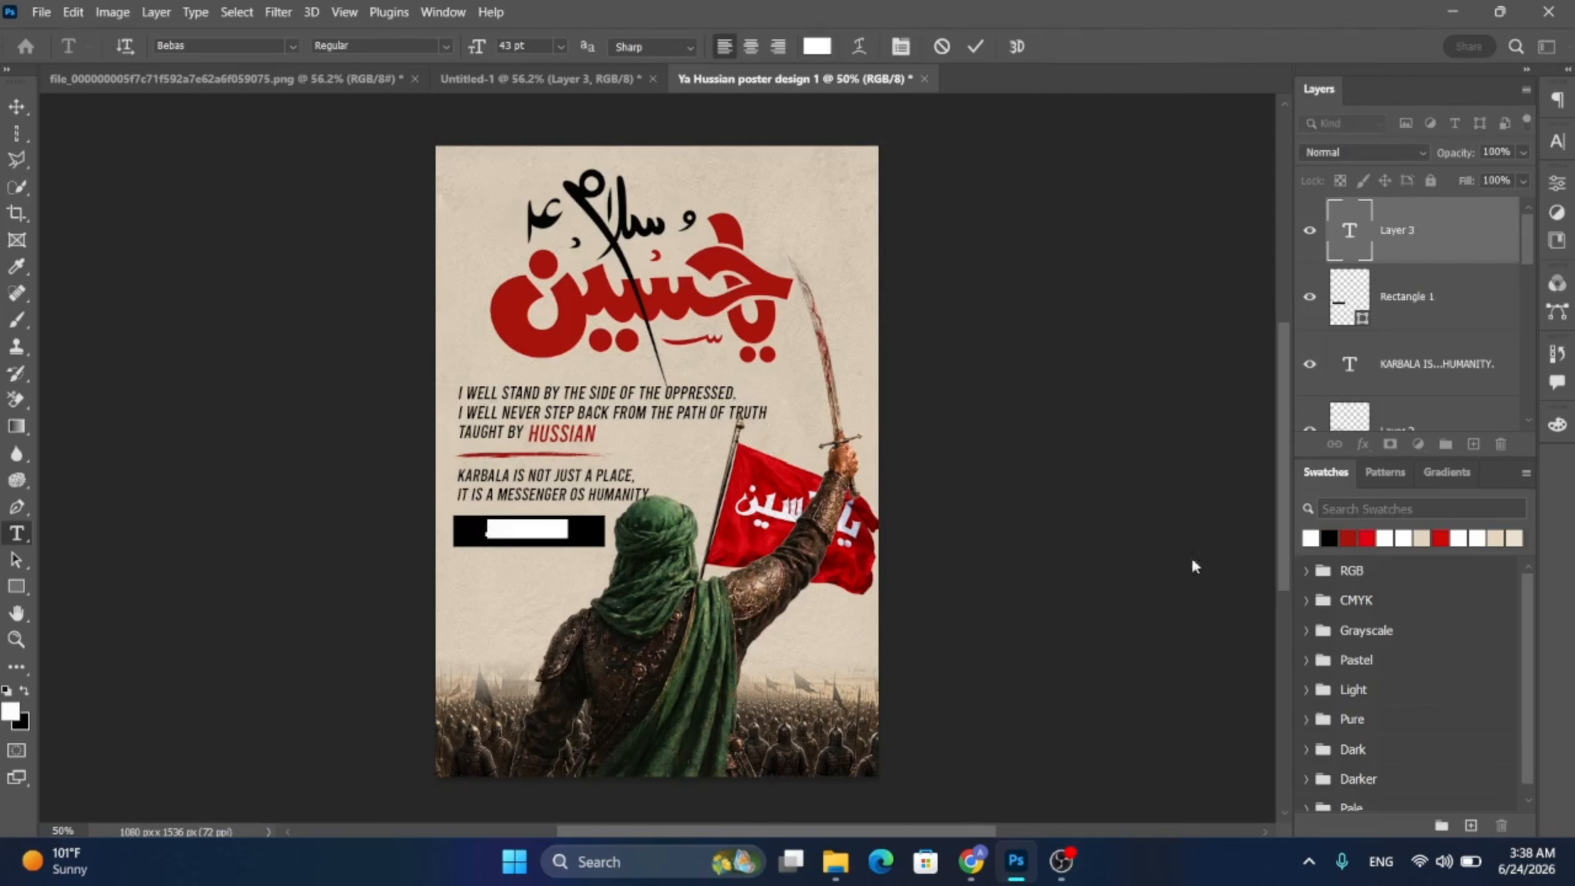
text(I WELL NOT)
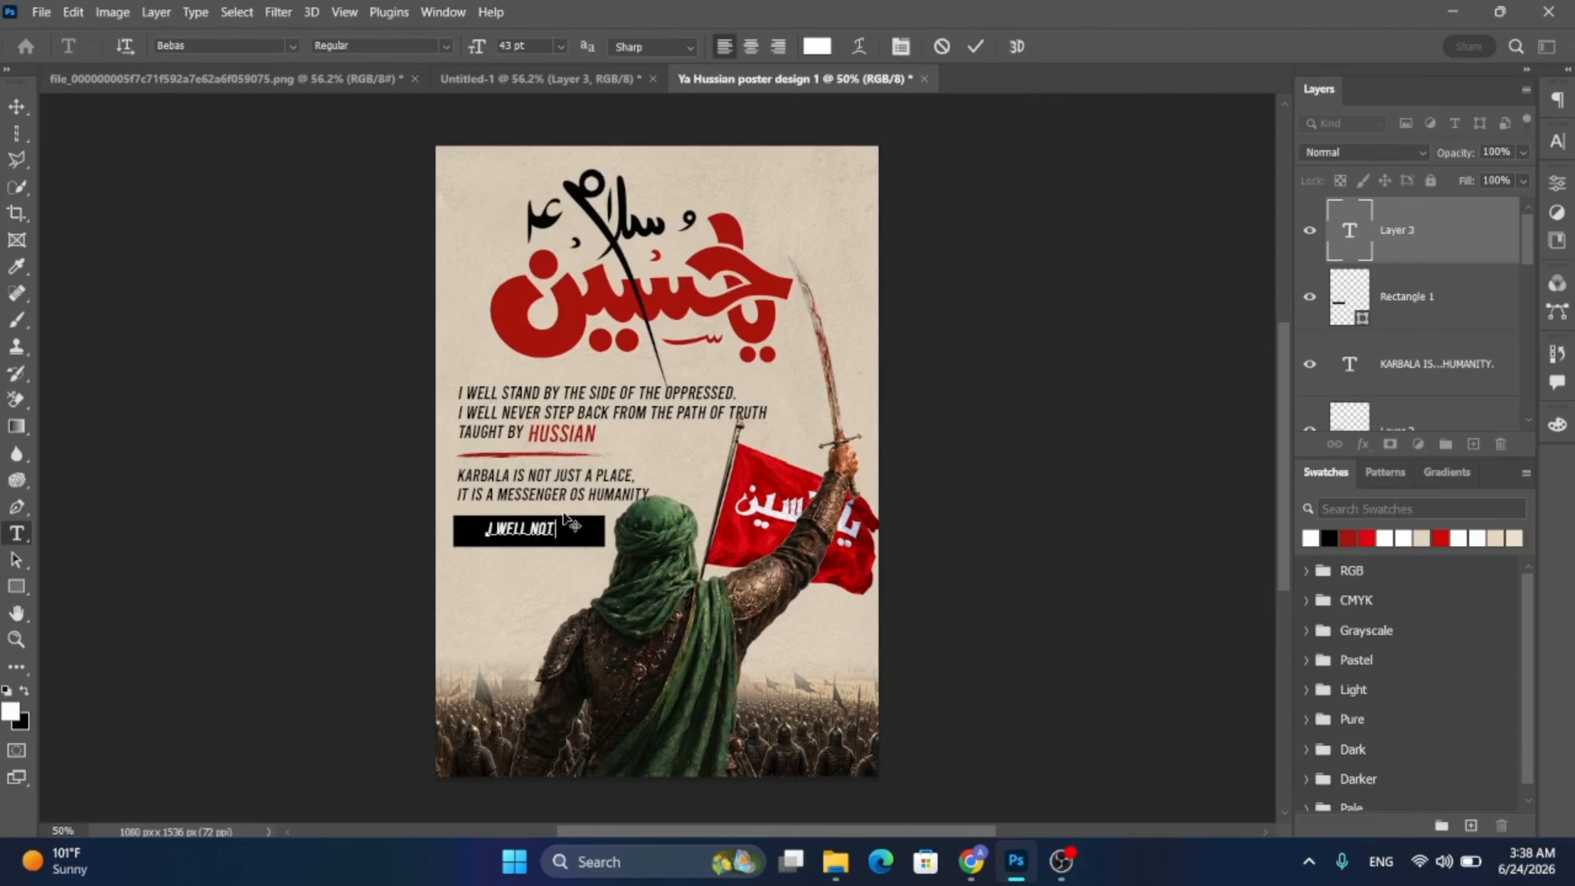
text( SURRENDER!)
click(17, 107)
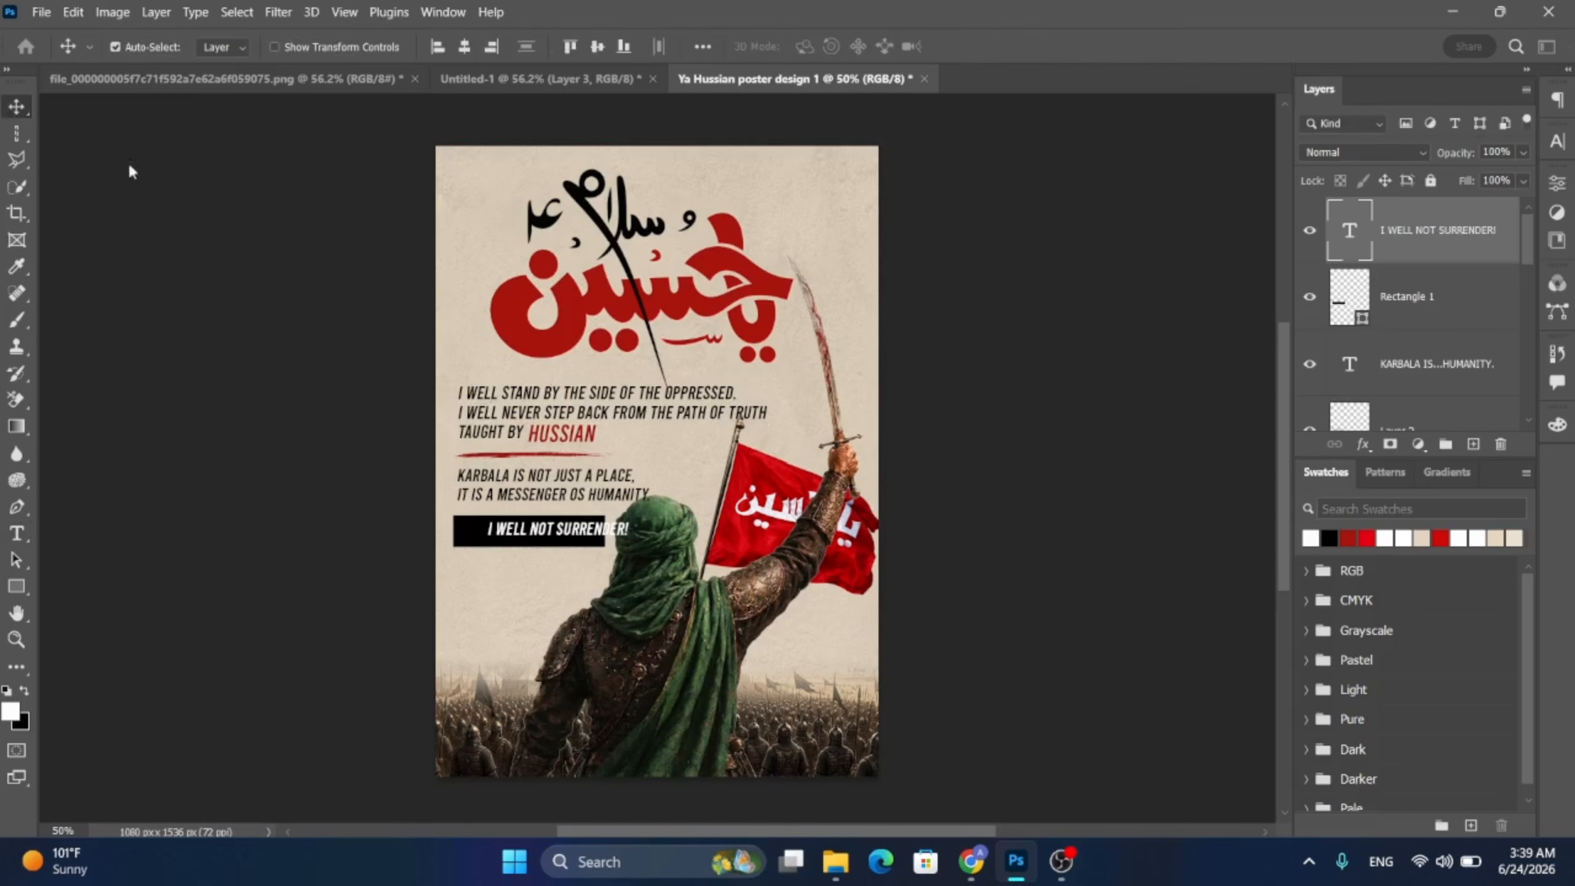
drag(560, 533, 519, 536)
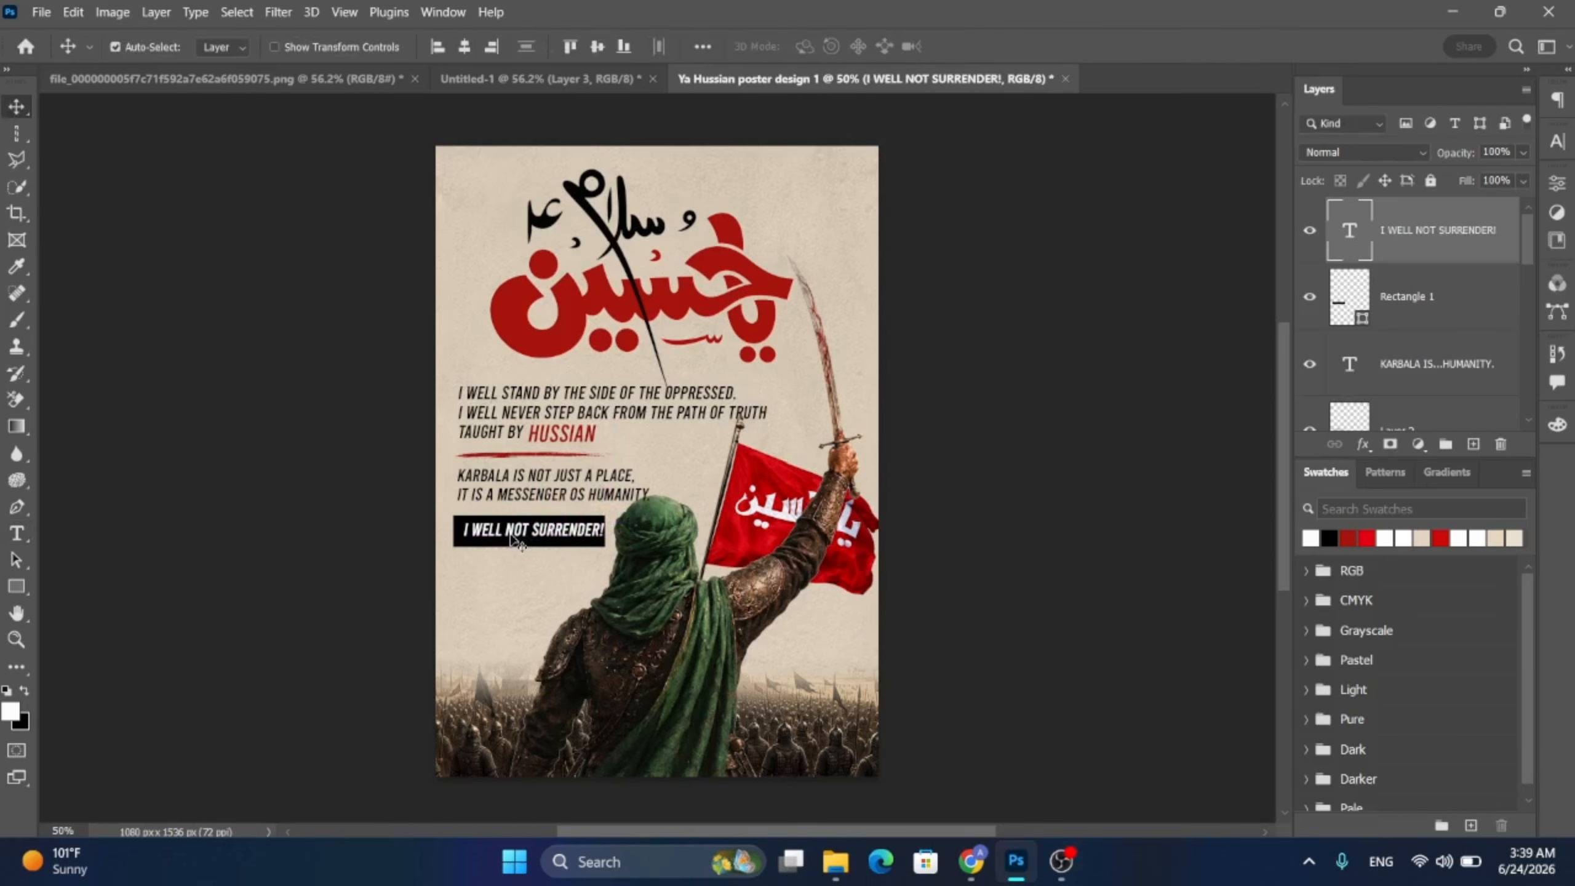
- Nudge the white slogan text slightly left and down inside the black bar
key(Down)
key(Left)
key(Left)
key(Left)
key(Left)
key(Down)
key(Down)
key(Down)
key(Down)
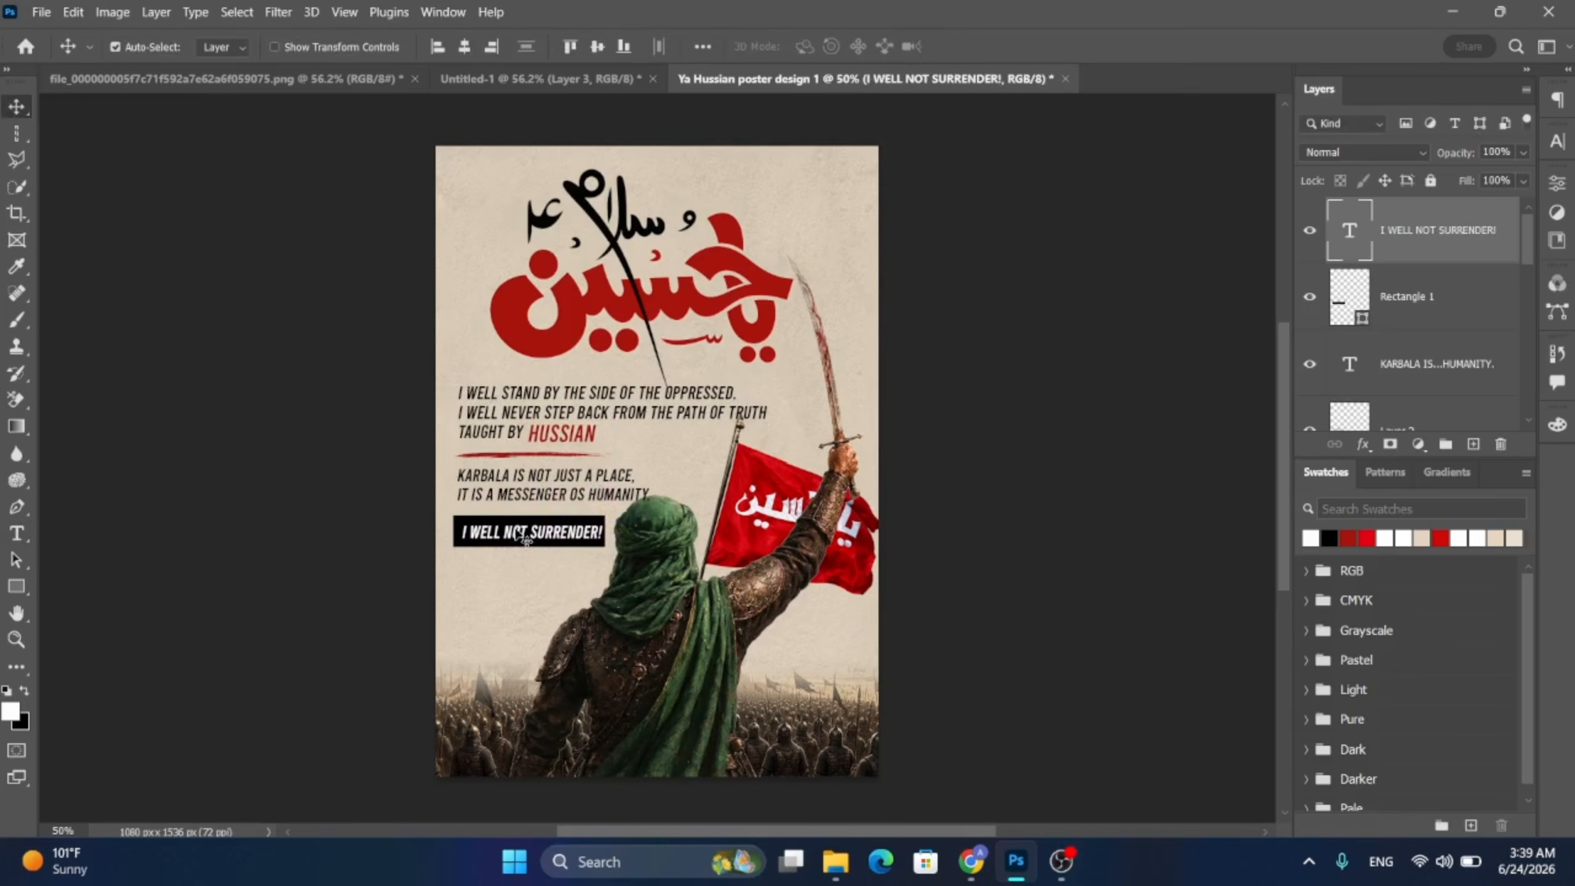
- Stretch the slogan text vertically to about 137% height without noticeably changing its width
key(ctrl)
key(ctrl+t)
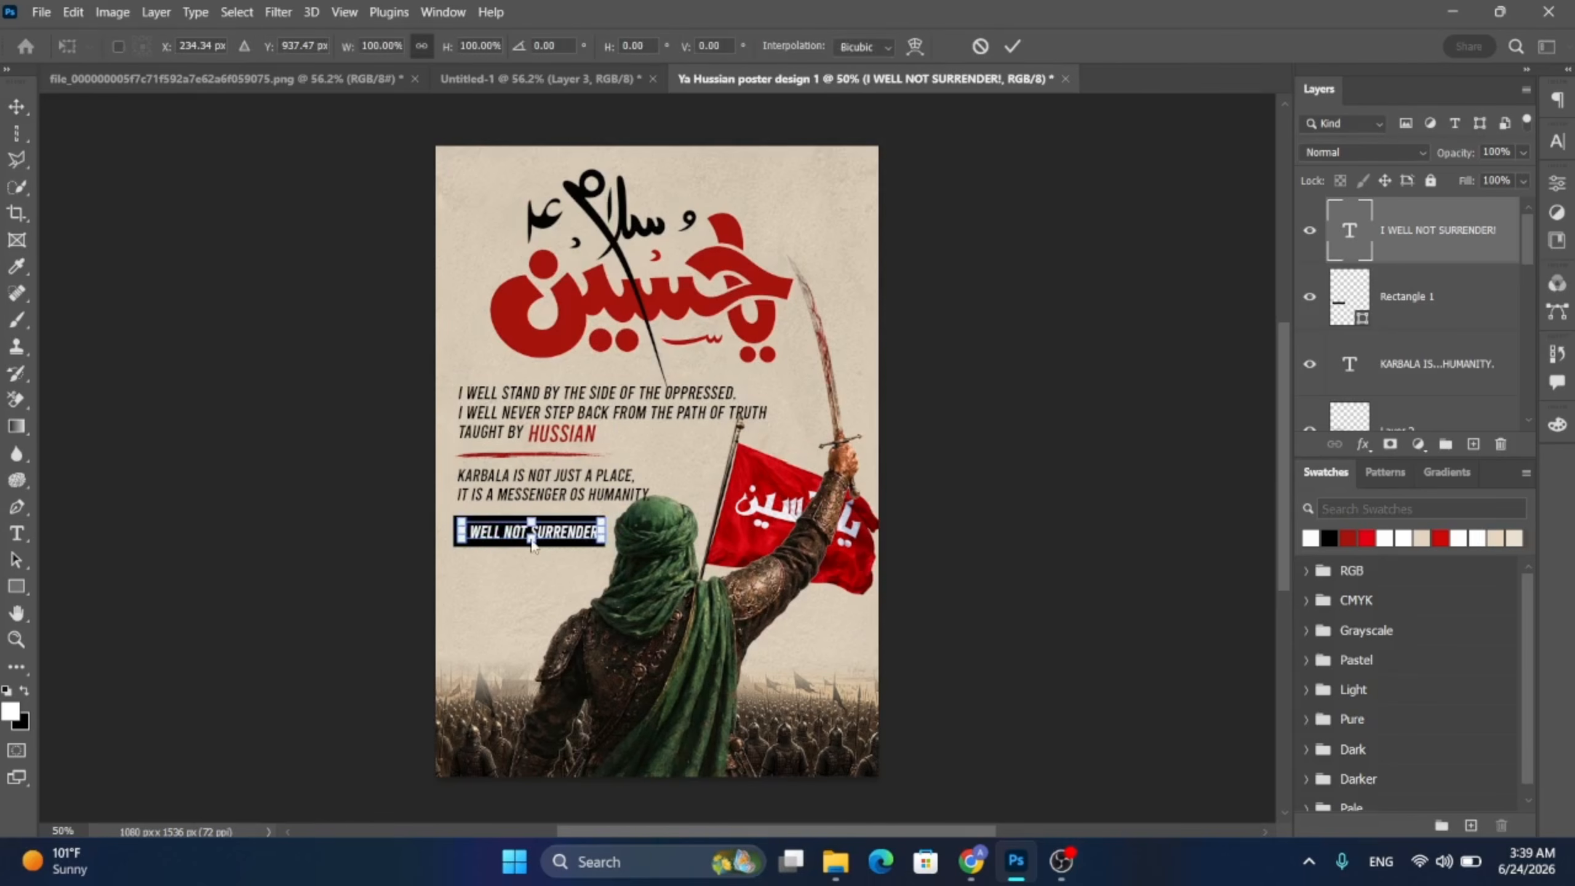
drag(532, 543, 532, 549)
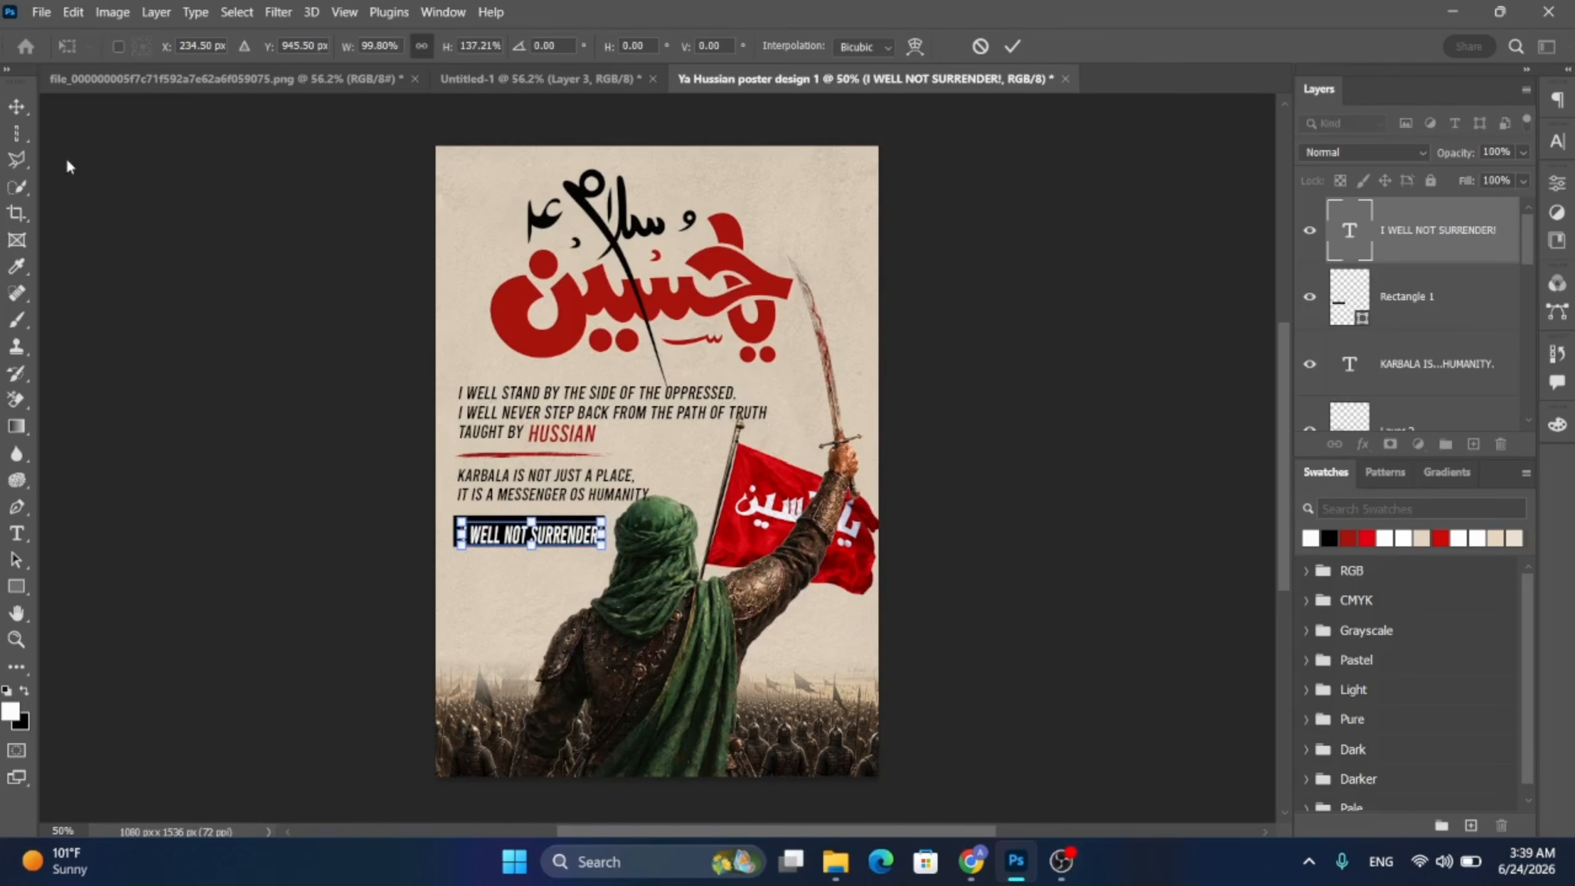
key(Return)
- Nudge the stretched slogan text left and up to centre it inside the black bar
key(Left)
key(Left)
key(Left)
key(Left)
key(Left)
key(Left)
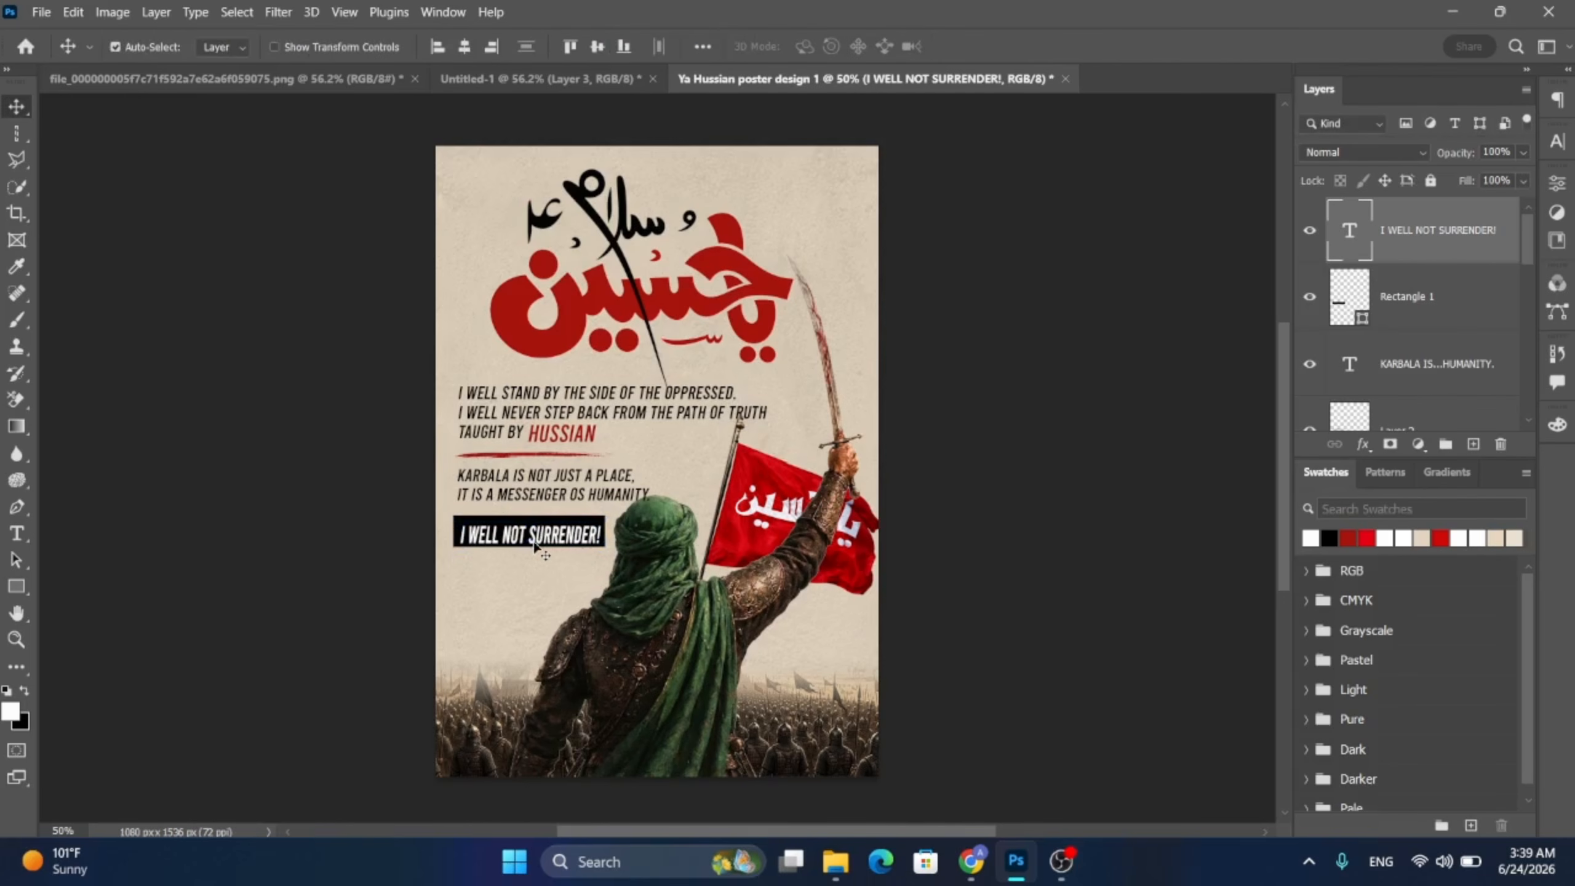
key(Up)
key(Up)
key(Up)
key(Up)
key(Right)
key(Right)
key(Right)
key(Right)
key(Right)
key(Right)
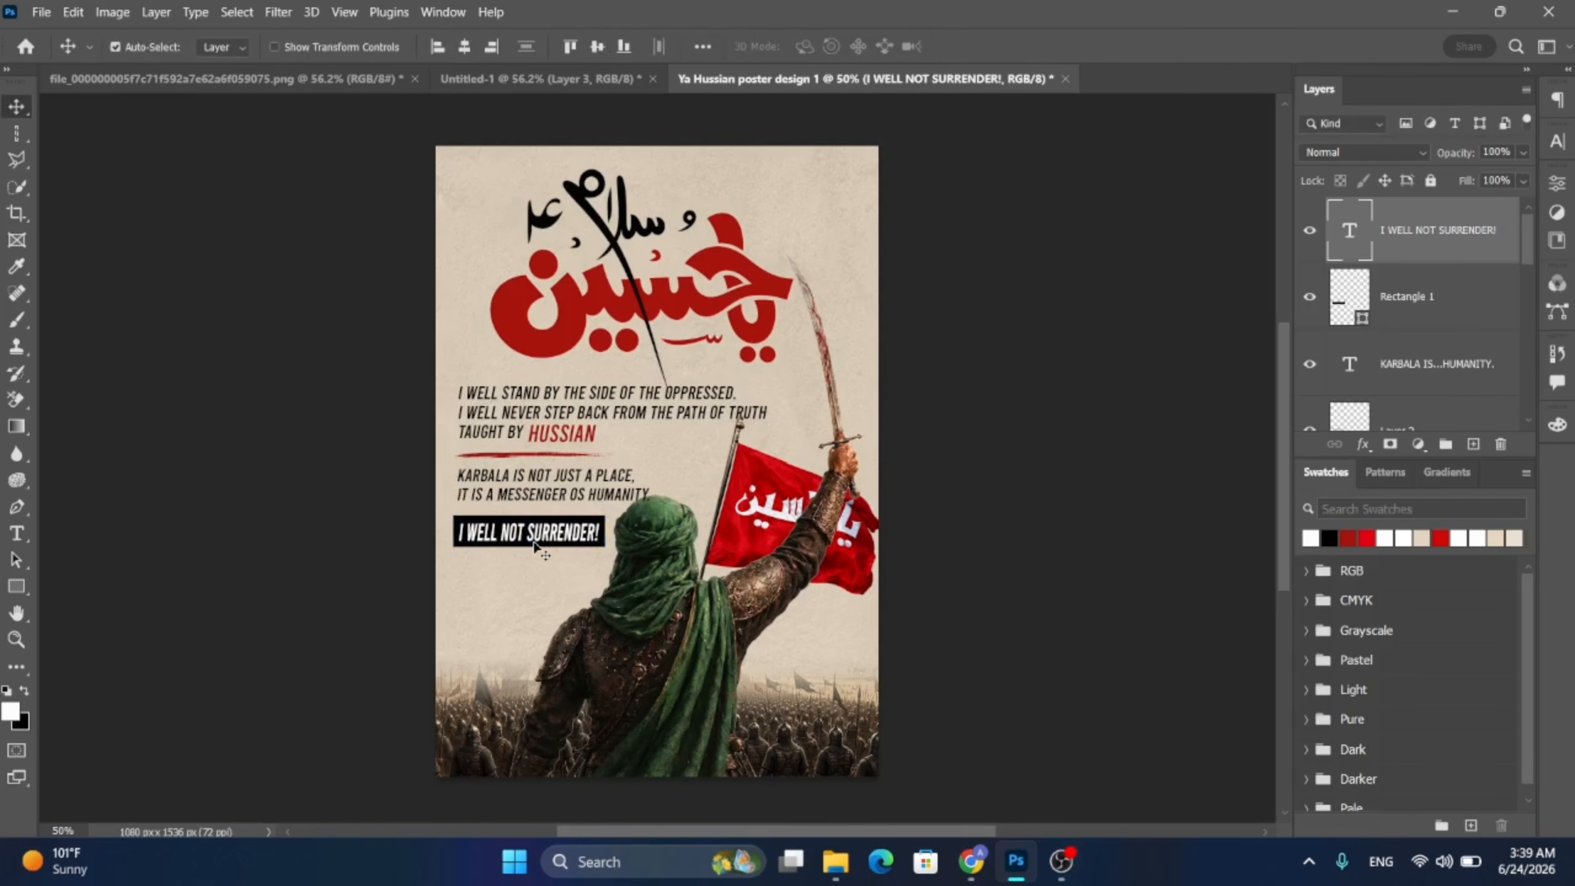
- Shift the slogan text and its black bar together slightly right, in line with the Karbala text's left edge
key(ctrl+t)
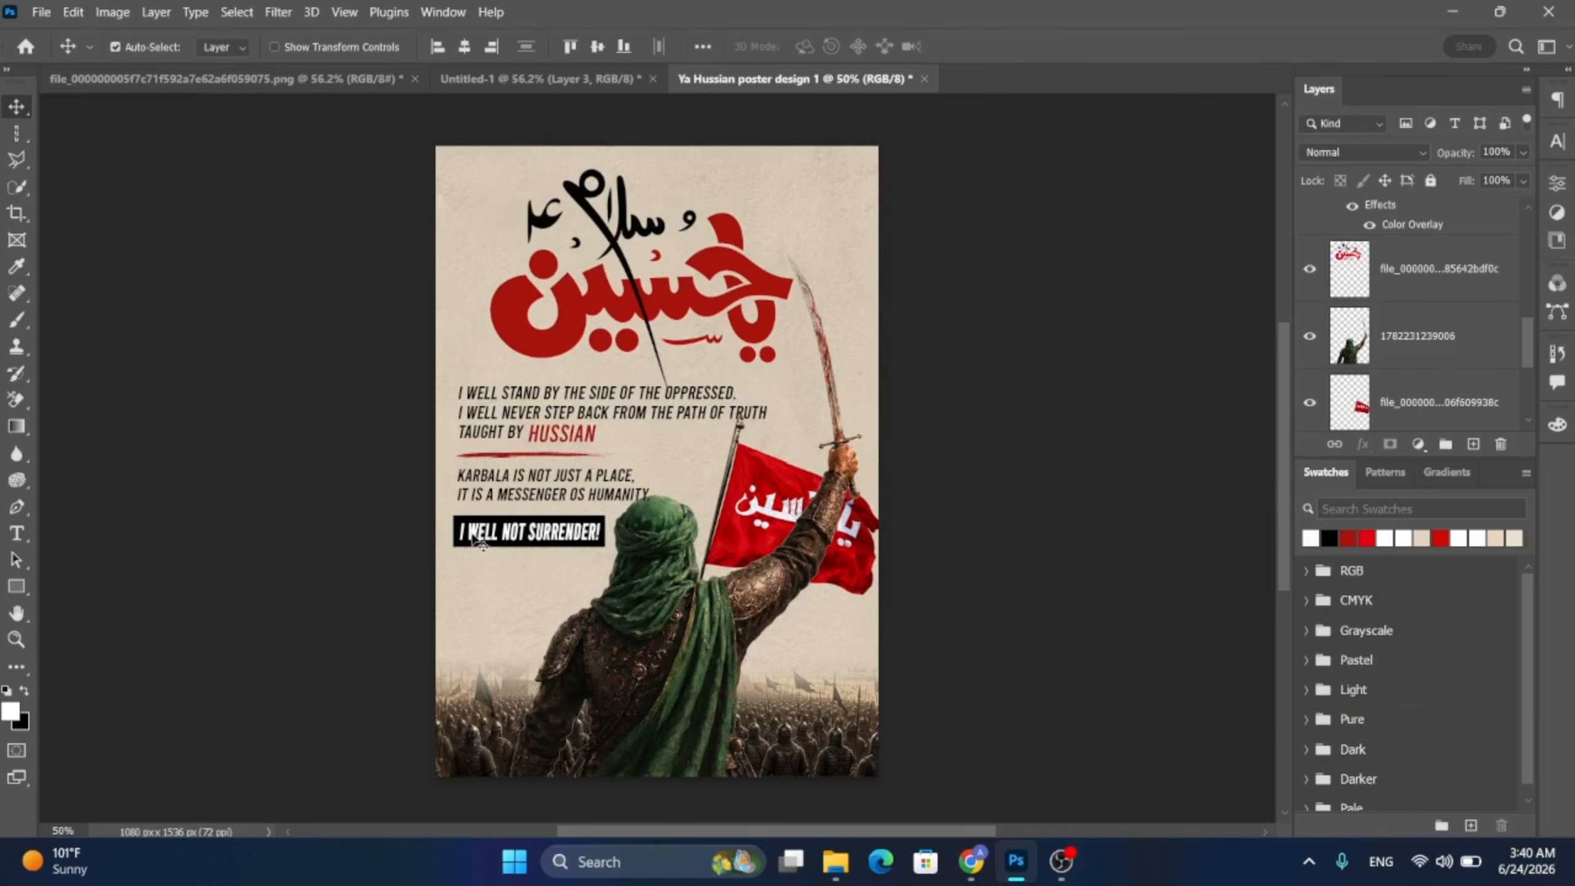
drag(470, 533, 475, 533)
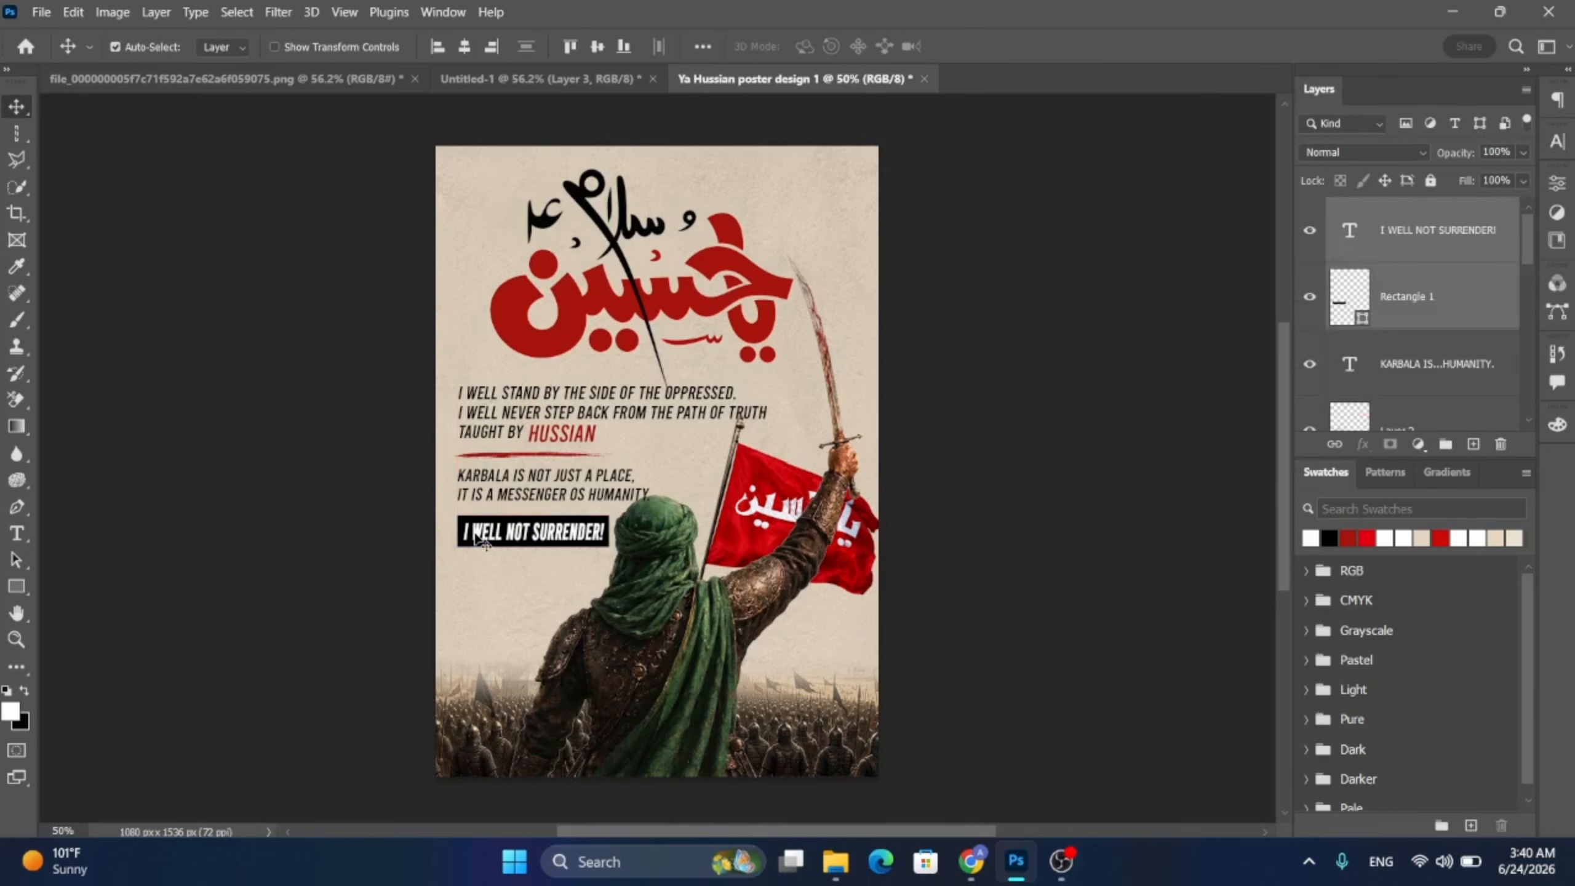
click(331, 504)
- Draw a small dark red circle below the black bar and duplicate it twice to form an evenly spaced vertical column
click(16, 586)
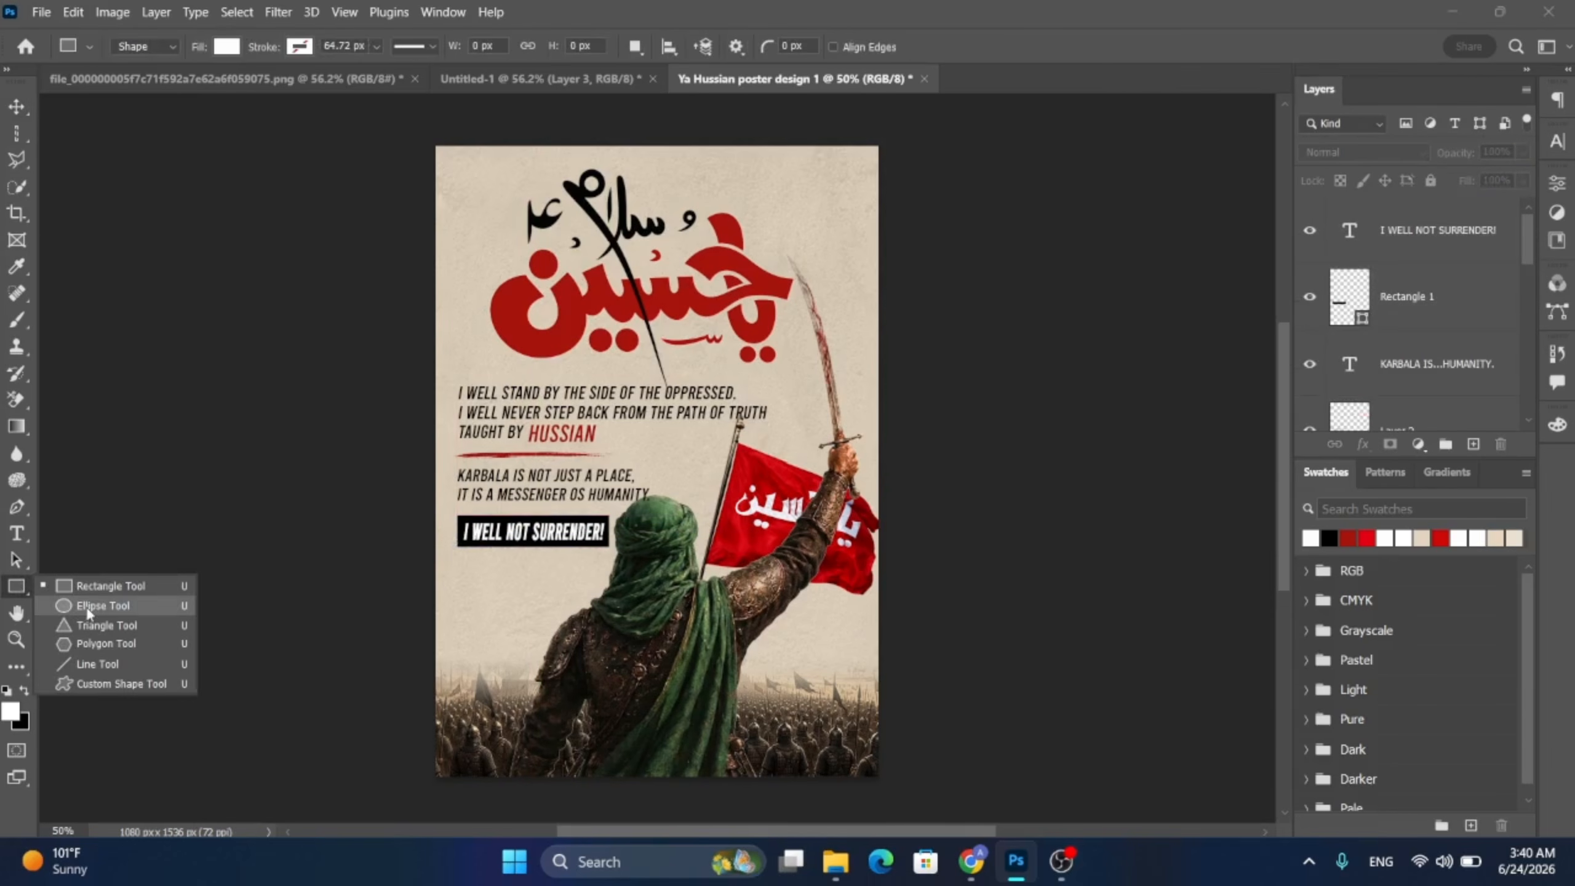
click(145, 612)
scroll(471, 574, up, 2)
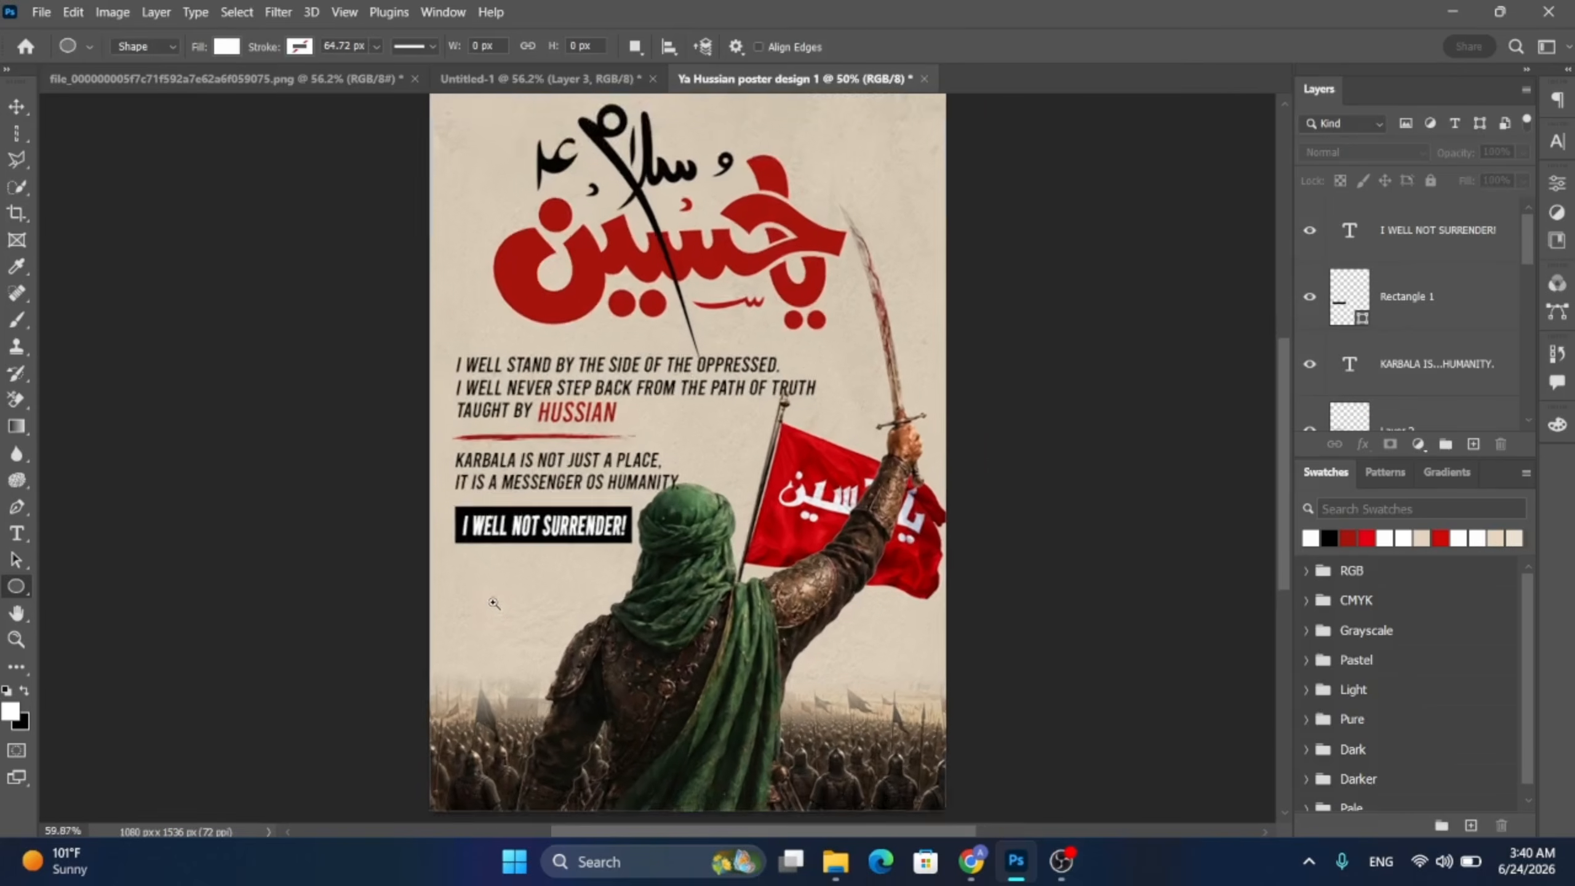
scroll(514, 624, down, 2)
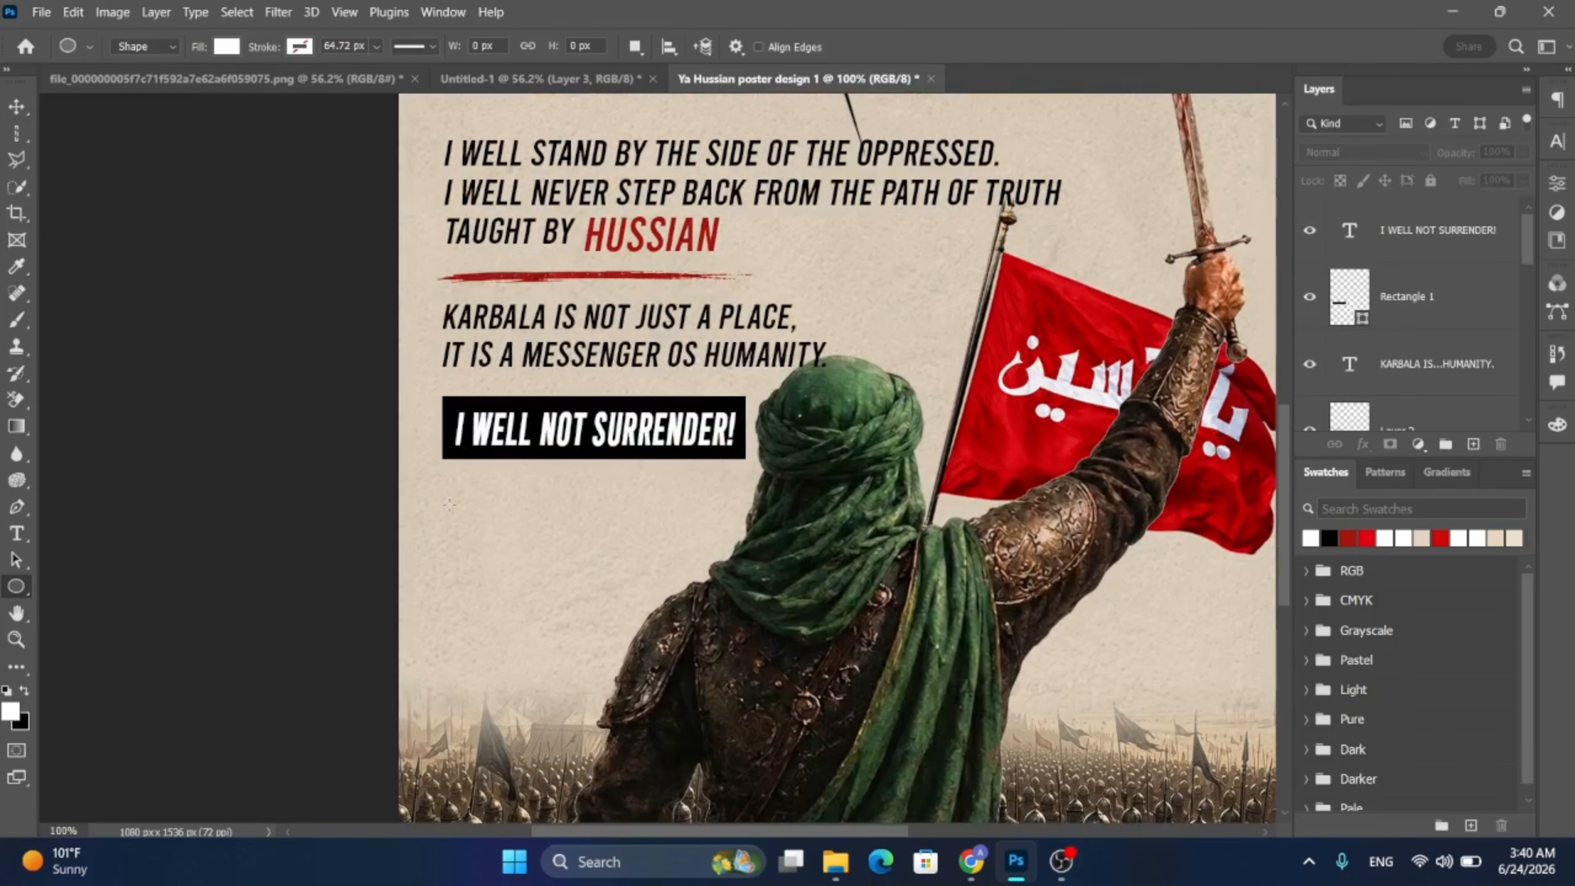
mouse_move(473, 507)
mouse_down()
mouse_move(537, 572)
mouse_move(472, 532)
mouse_move(474, 694)
mouse_move(501, 676)
mouse_up()
click(1360, 389)
click(1351, 498)
key(v)
shift+click(1420, 364)
key(ctrl+t)
key(Return)
- Place the fist image as an embedded icon, sized to fit inside the top red circle
click(41, 12)
click(75, 397)
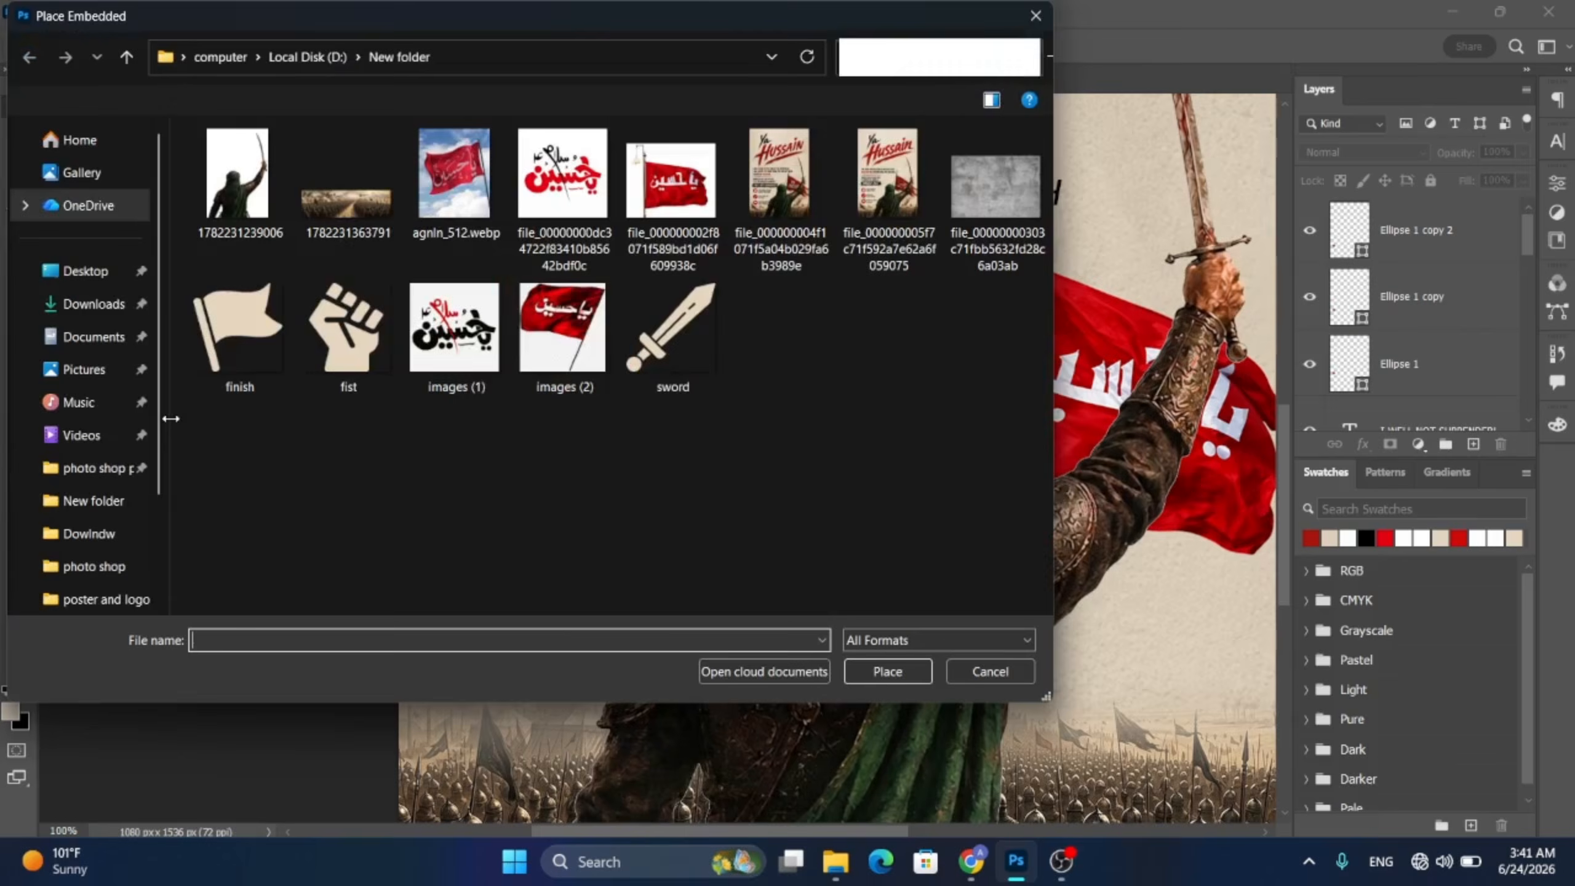
double_click(238, 169)
key(Return)
drag(837, 457, 473, 508)
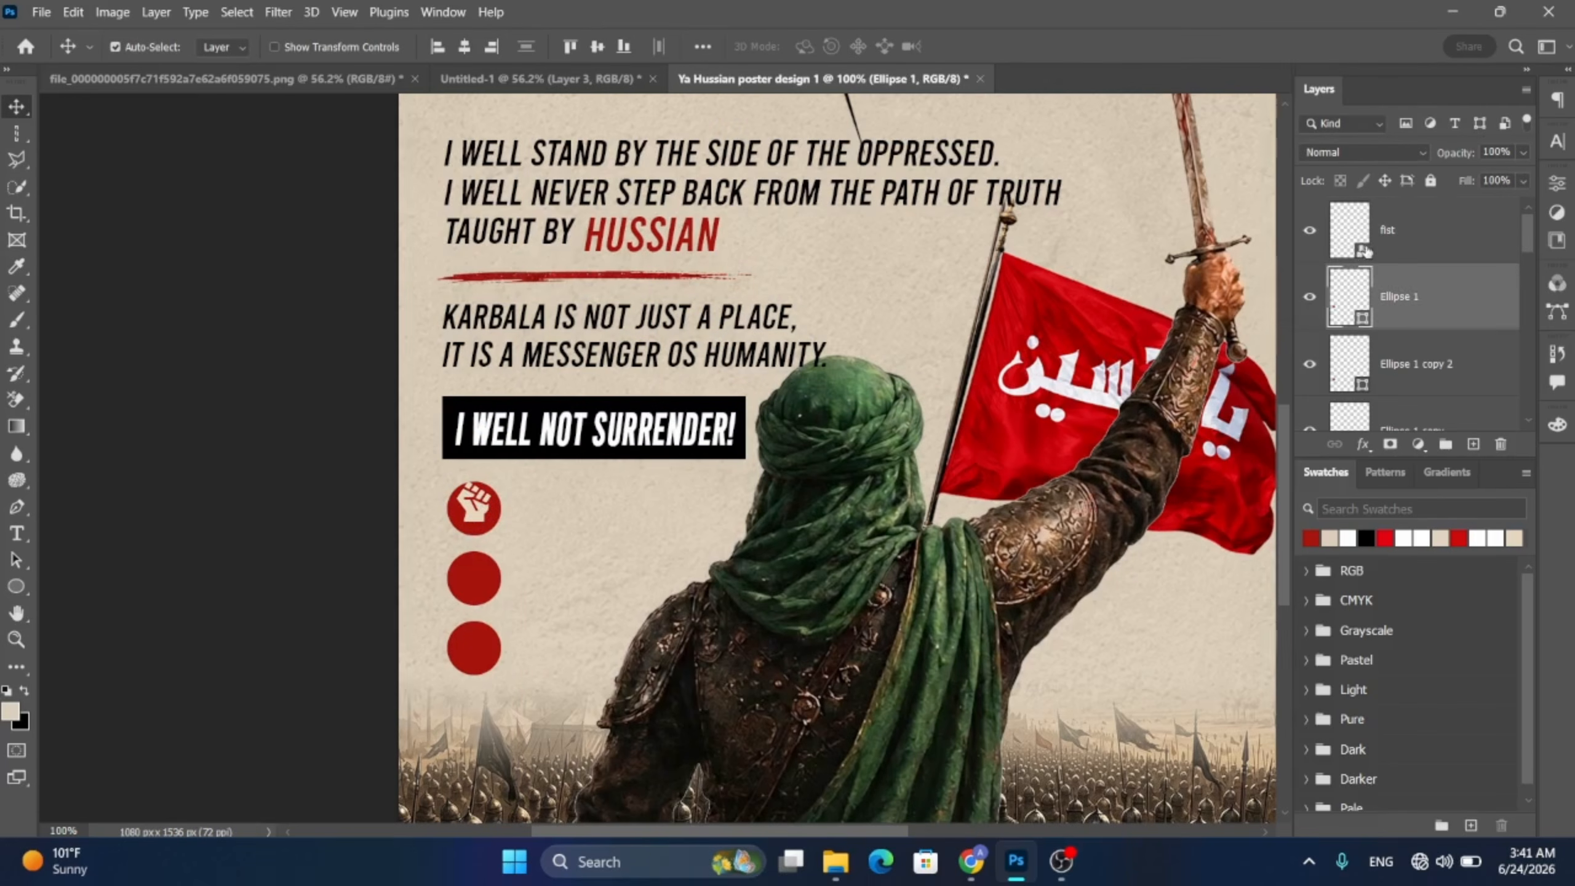
- Group the fist icon with its red circle and name the group "Fist"
shift+click(1400, 296)
key(ctrl+g)
double_click(1378, 210)
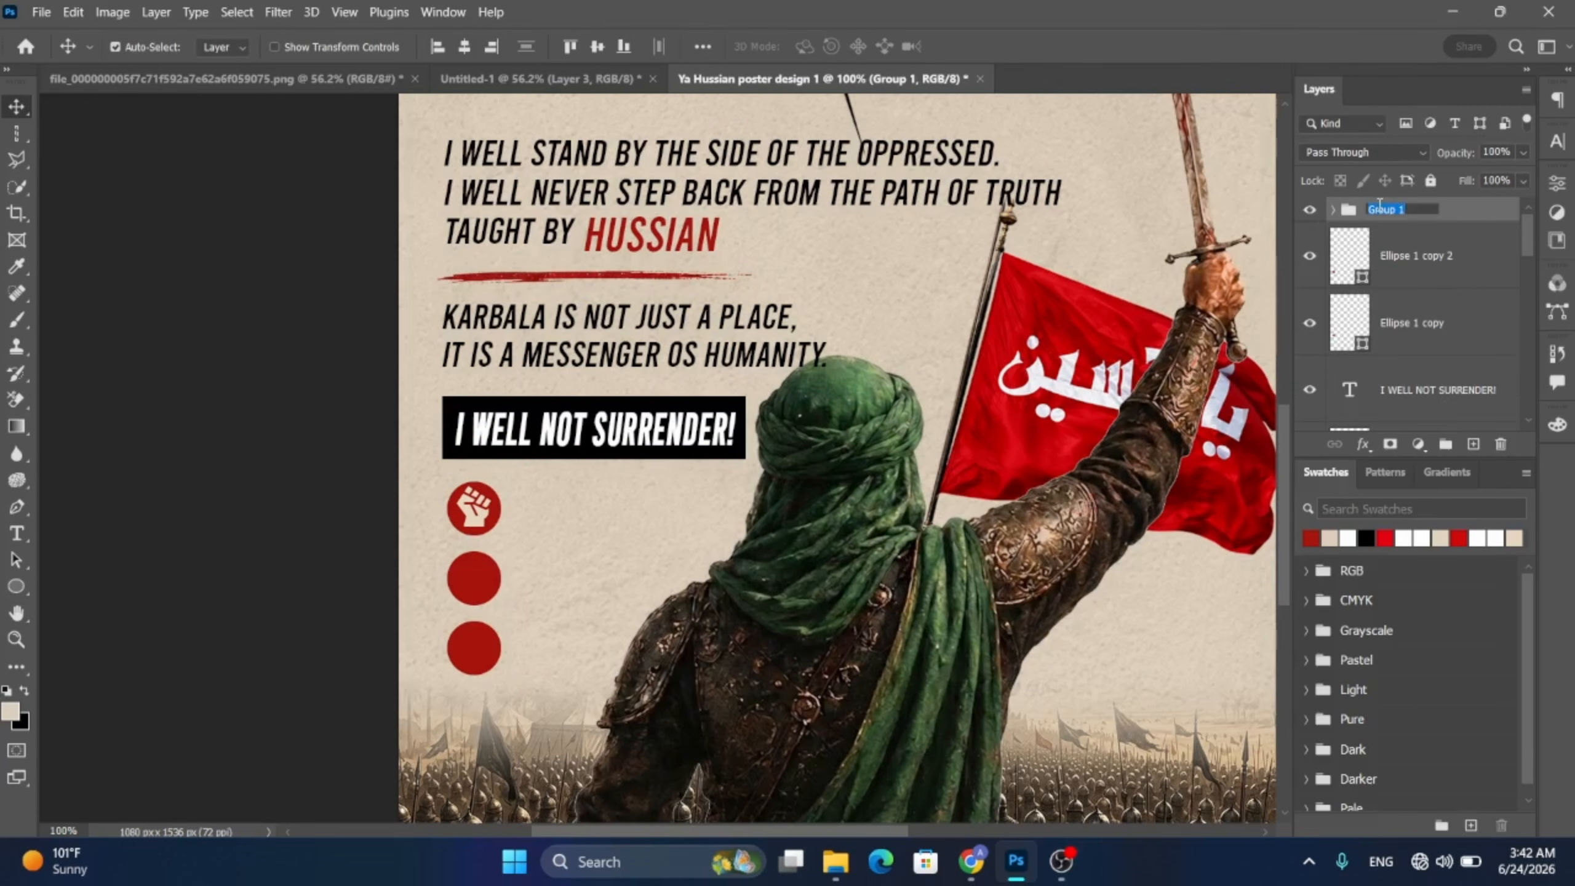
text(Fist)
key(Return)
- Place the sword image as an embedded icon inside the middle red circle
click(41, 12)
click(74, 422)
click(673, 336)
click(890, 669)
drag(838, 471, 455, 599)
key(Return)
- Identify the middle circle's layer, group it with the sword icon and name the group "Sword"
click(1310, 388)
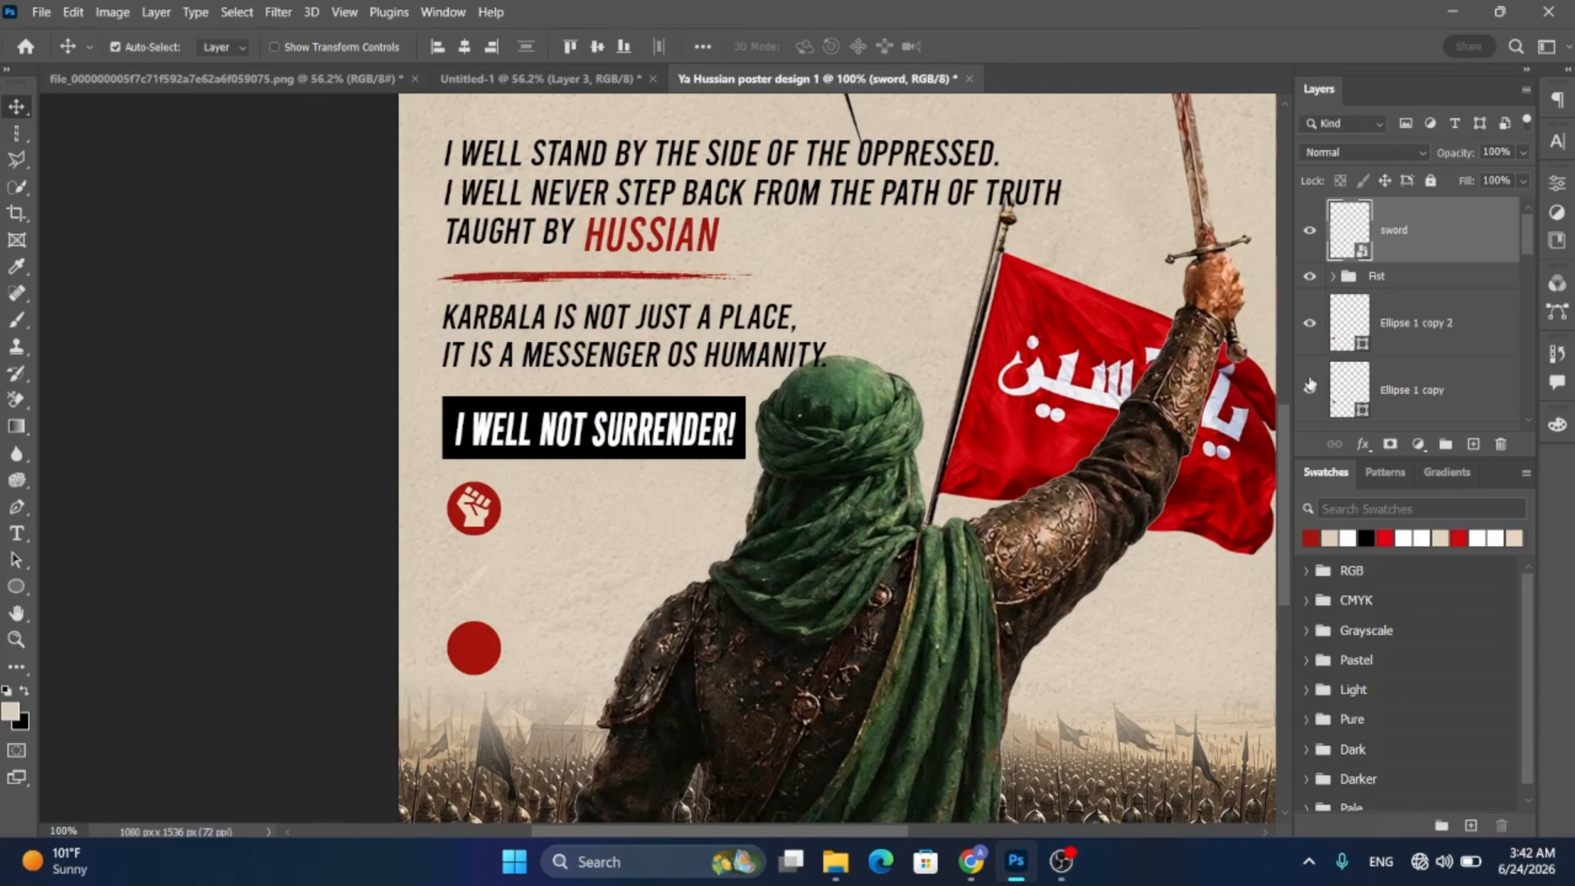
click(1310, 386)
click(1399, 282)
click(1402, 386)
drag(1405, 322, 1406, 267)
shift+click(1395, 241)
click(1443, 443)
double_click(1382, 210)
text(S)
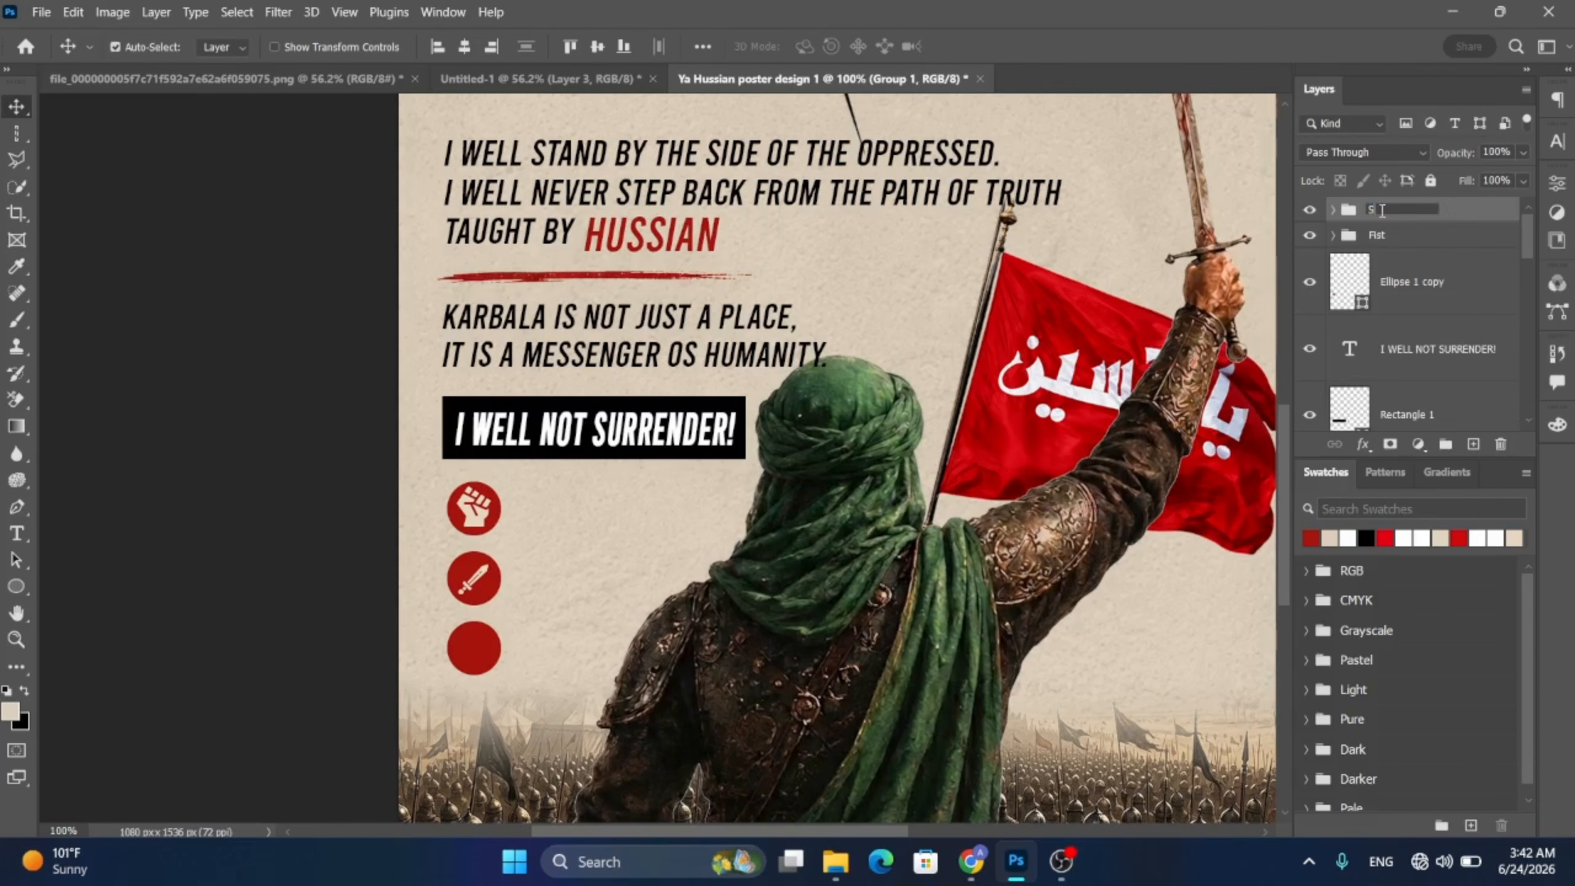
text(word)
key(Return)
- Place the finish flag image, scaled to fit the bottom red circle, and group the two as "Finish"
scroll(355, 419, down, 1)
click(42, 12)
click(98, 422)
click(889, 669)
drag(995, 615, 716, 340)
drag(698, 327, 474, 614)
key(Return)
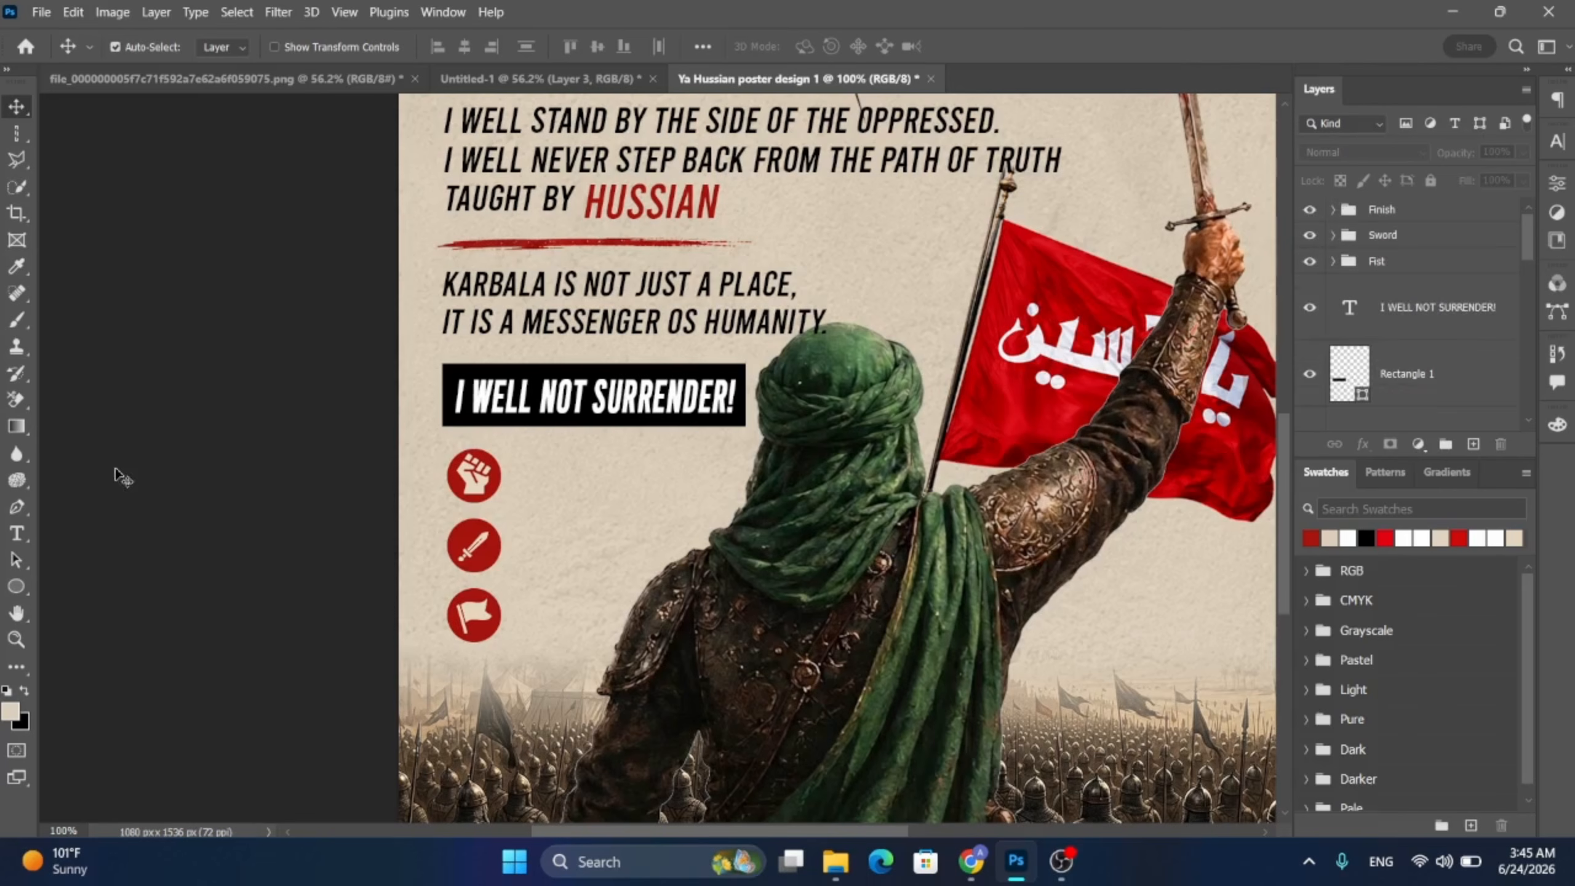
- Add black 37 pt Bebas text "I WELL RAISE MY OICE / AGAINST OPPRESSION" on two lines beside the fist icon
click(17, 535)
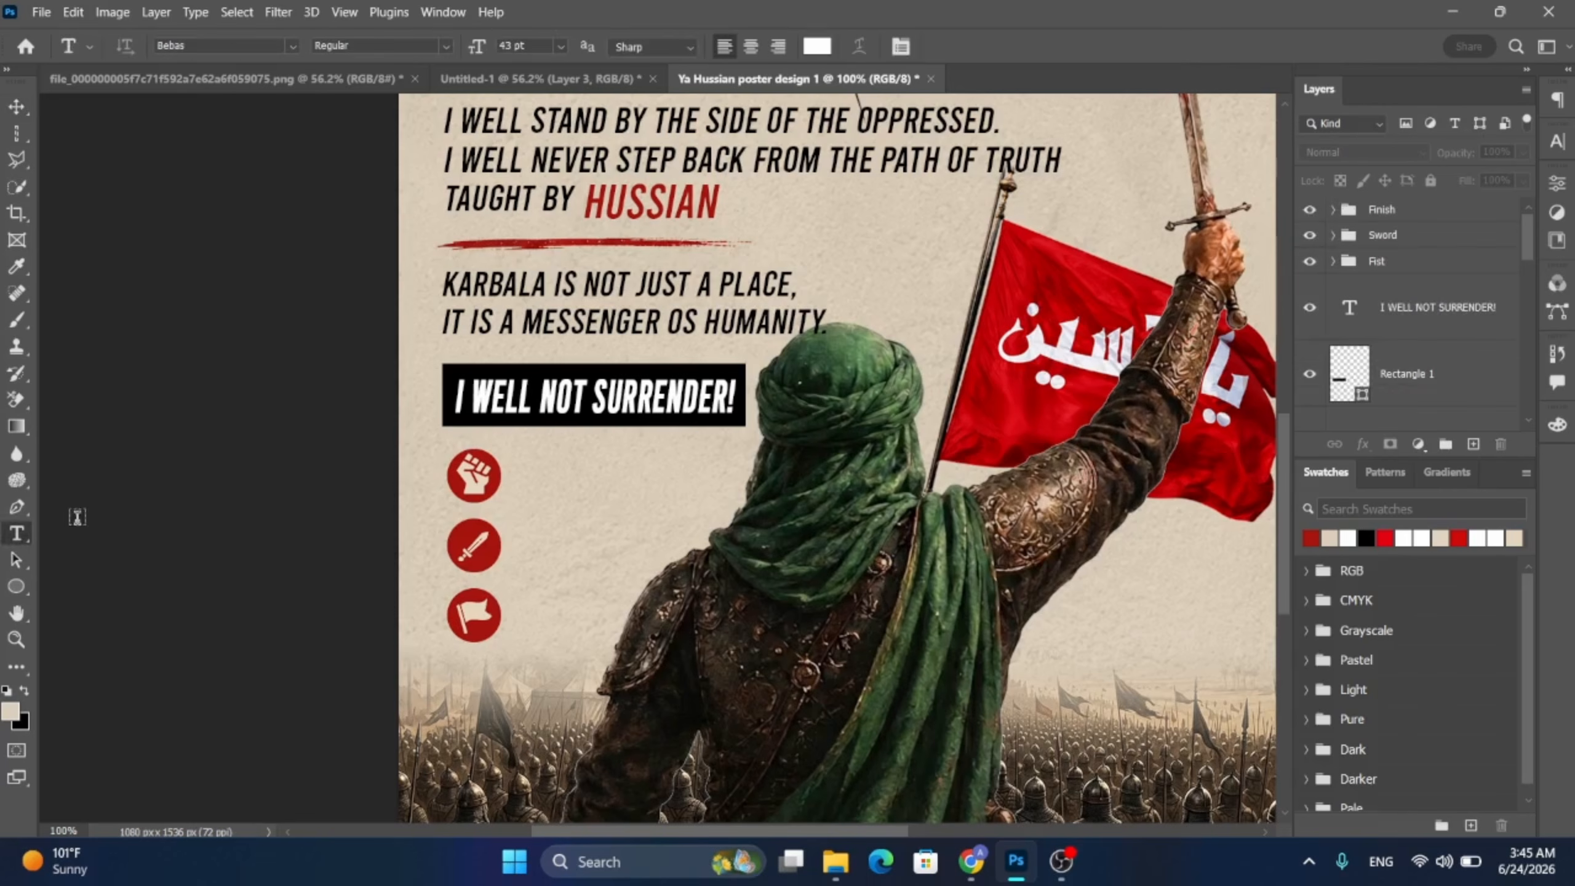
click(532, 477)
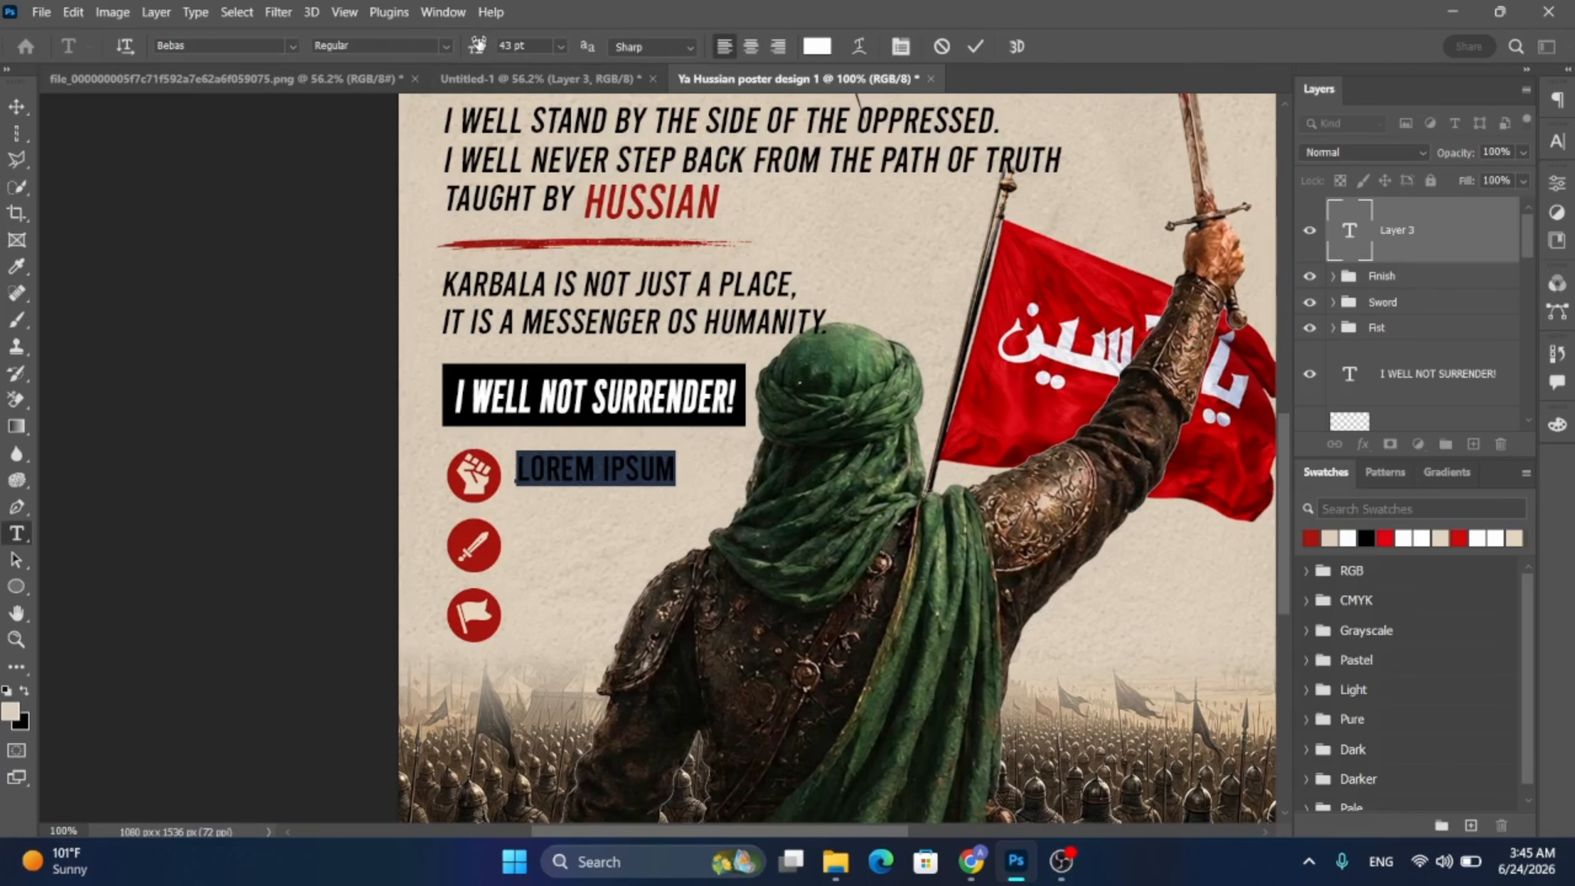
drag(477, 45, 467, 46)
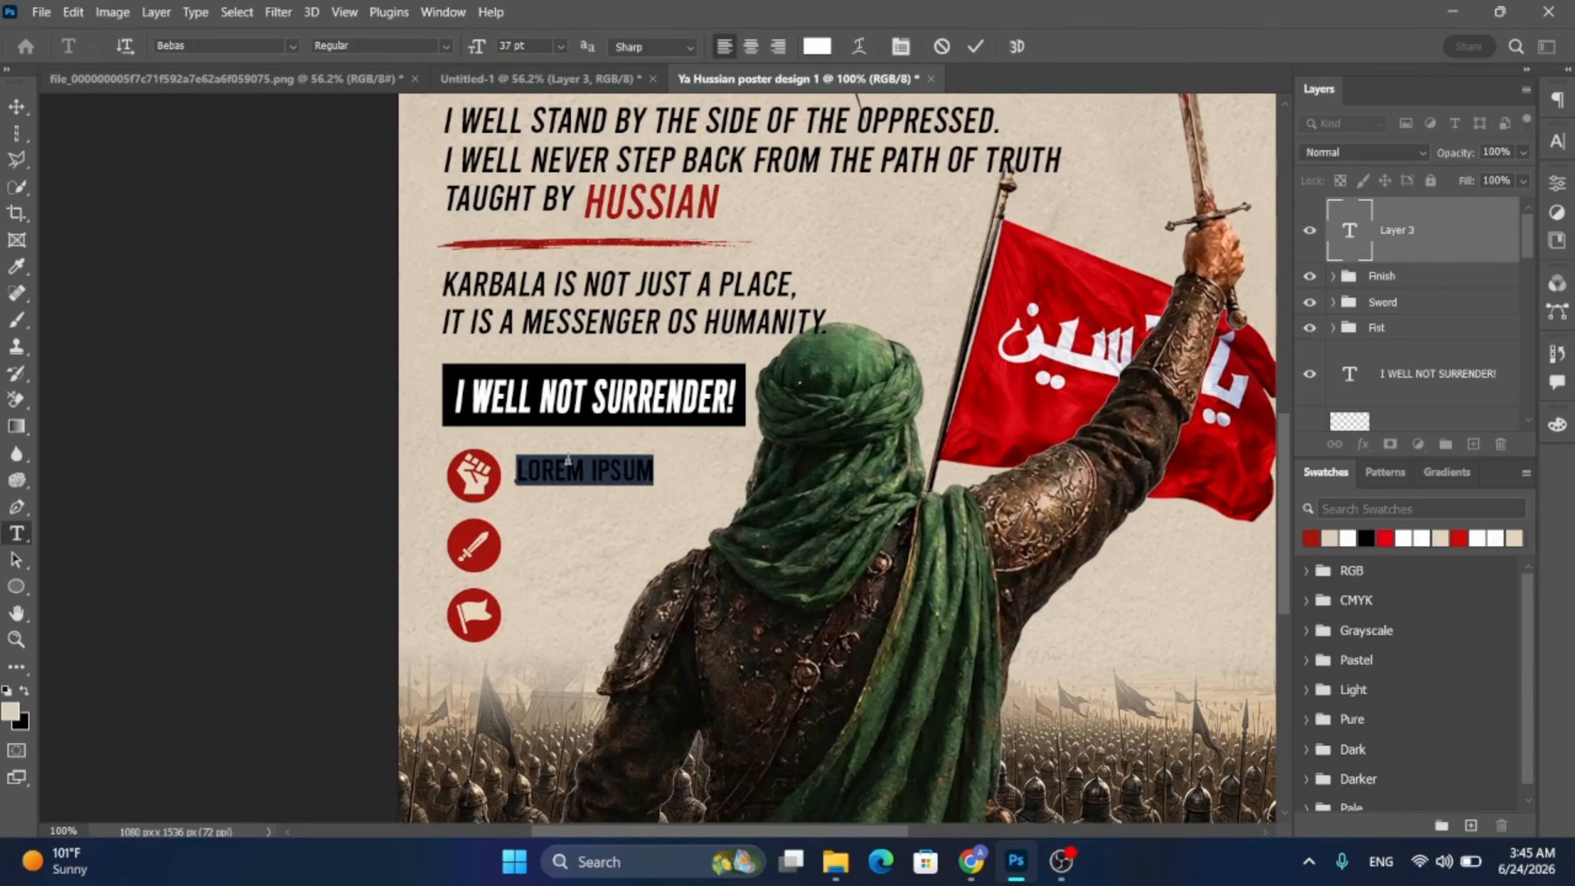
click(1368, 536)
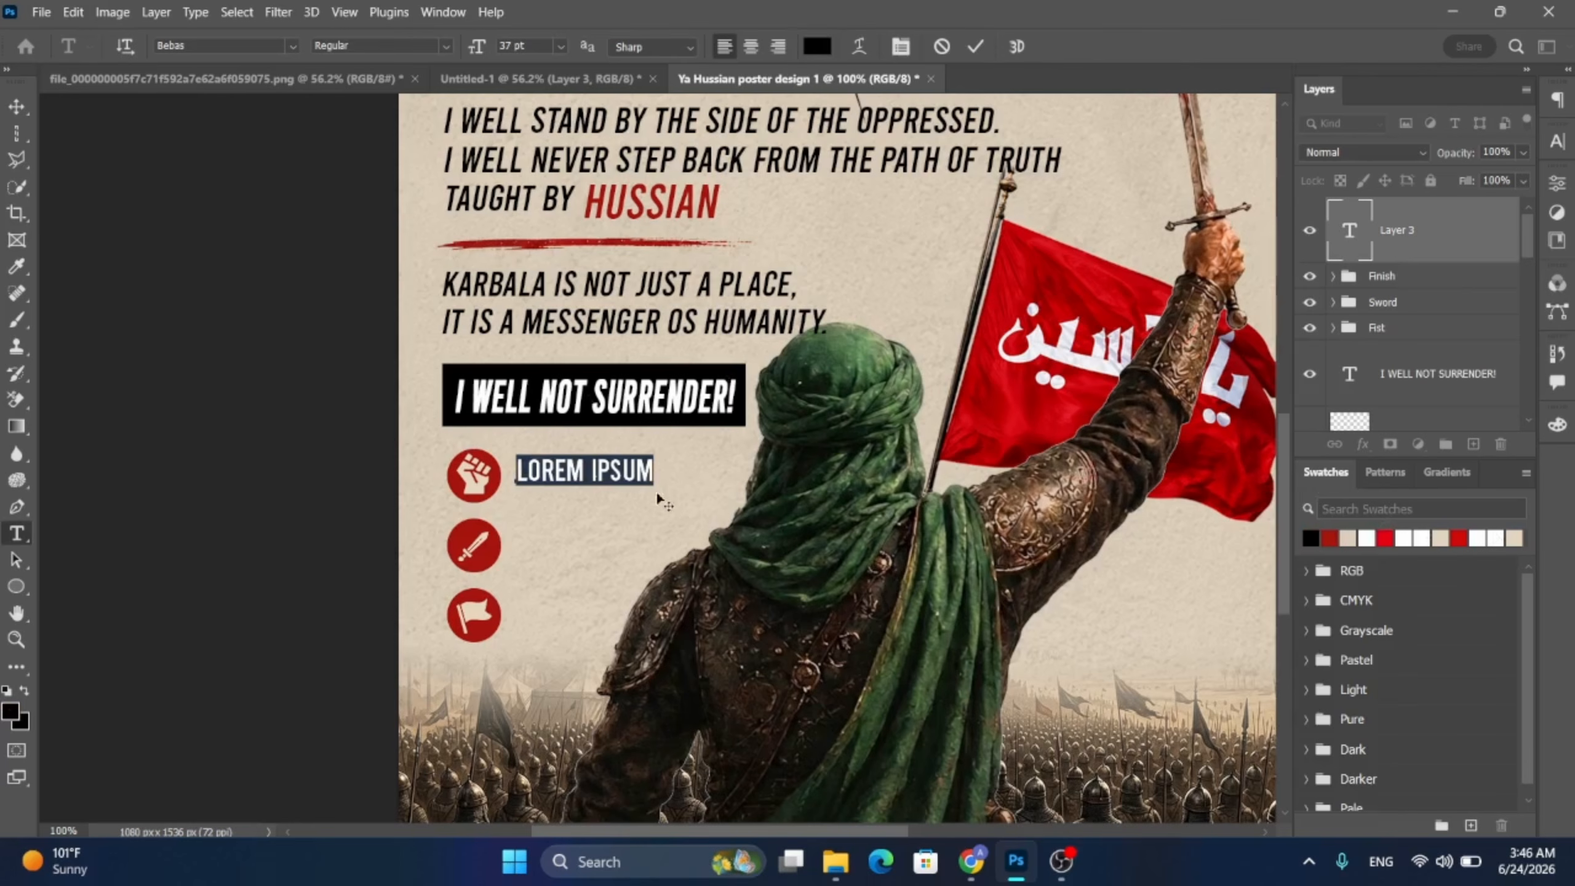
text(I W)
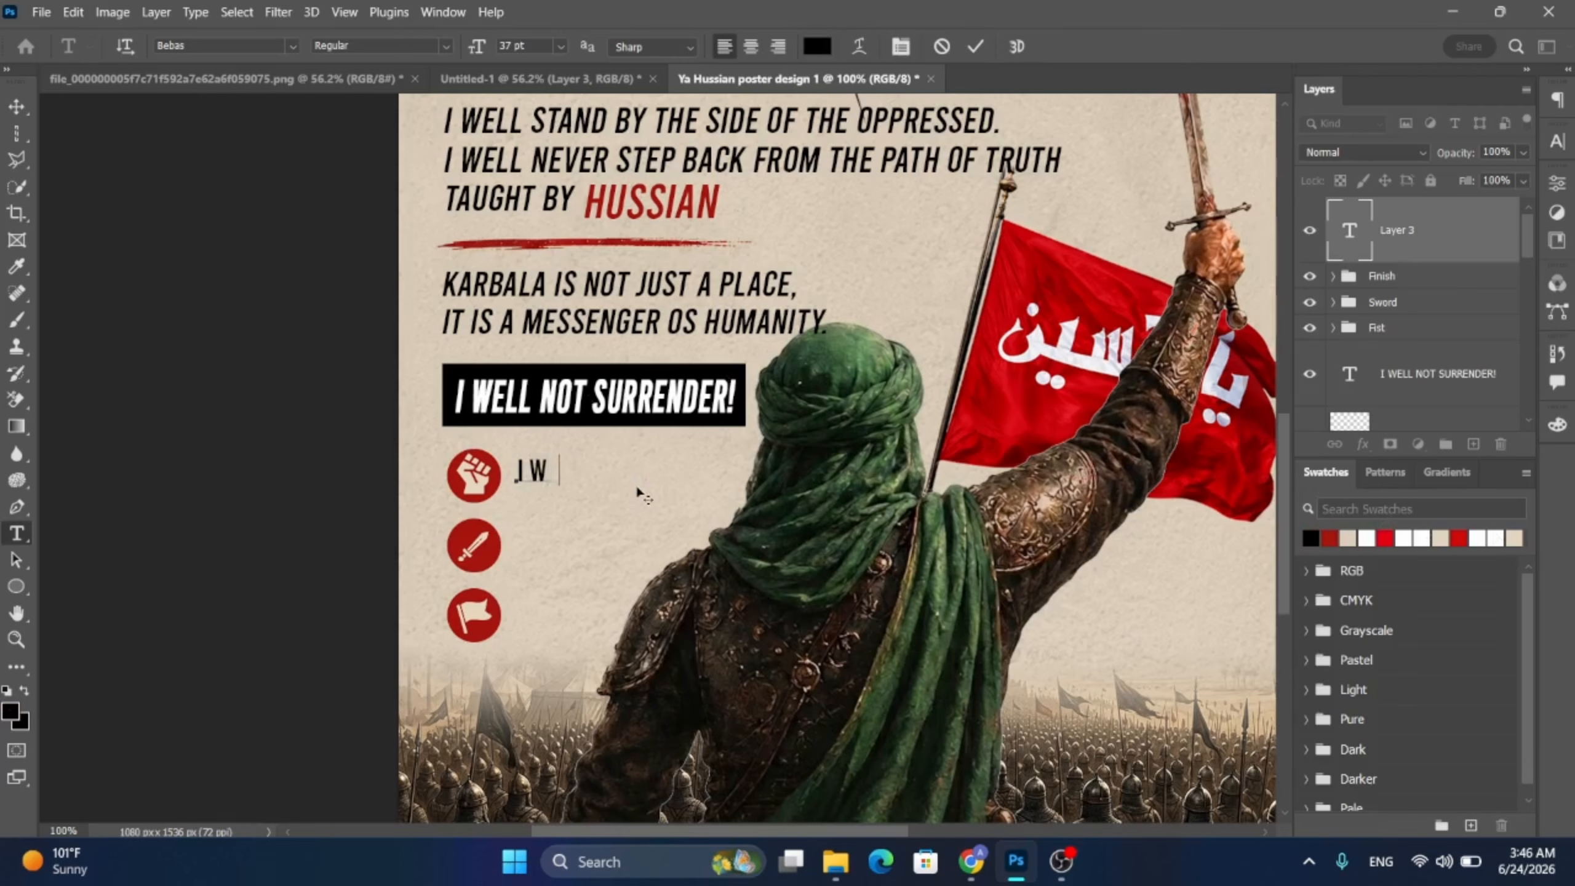
text(ELL RAISE MY OI)
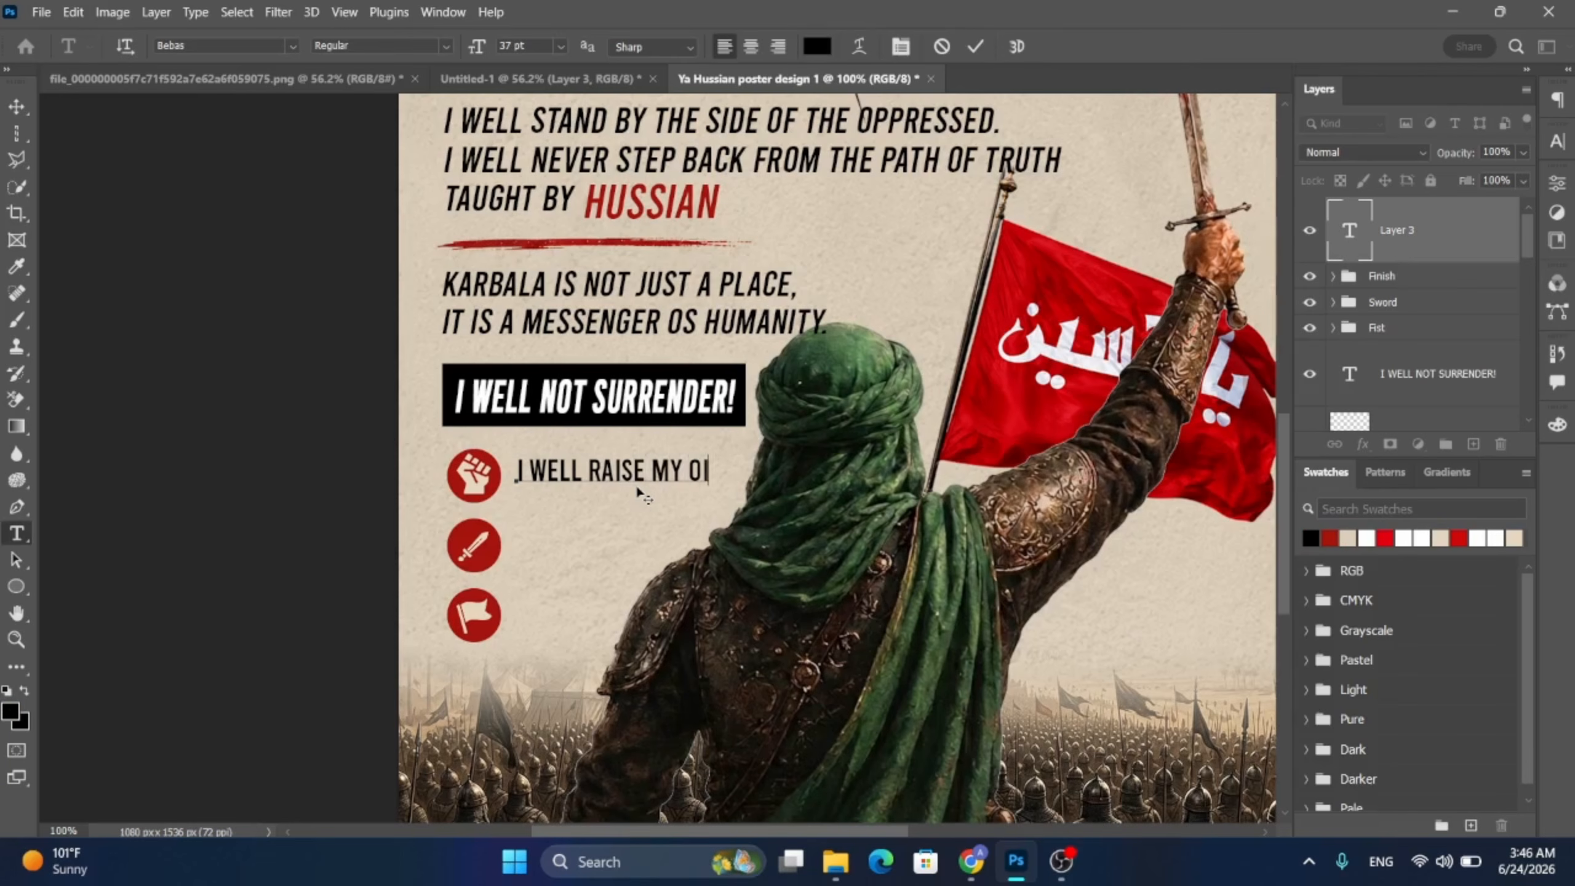
text(CE AGAINST OPPRESSION)
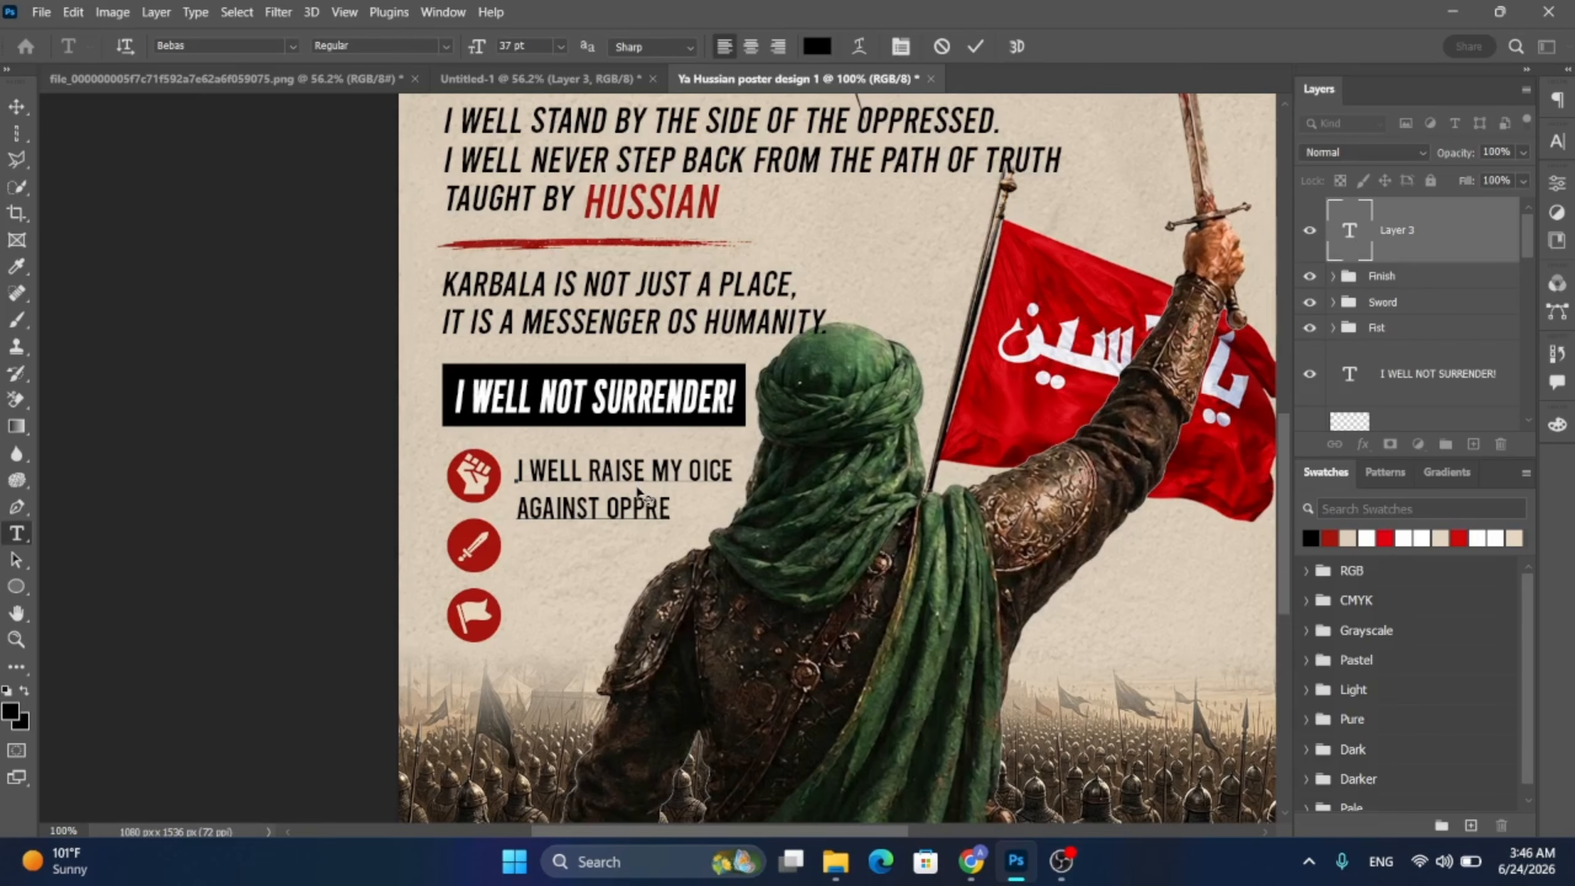
click(16, 107)
- Reduce the fist caption's line spacing to 34 pt
click(1556, 141)
scroll(1506, 193, down, 12)
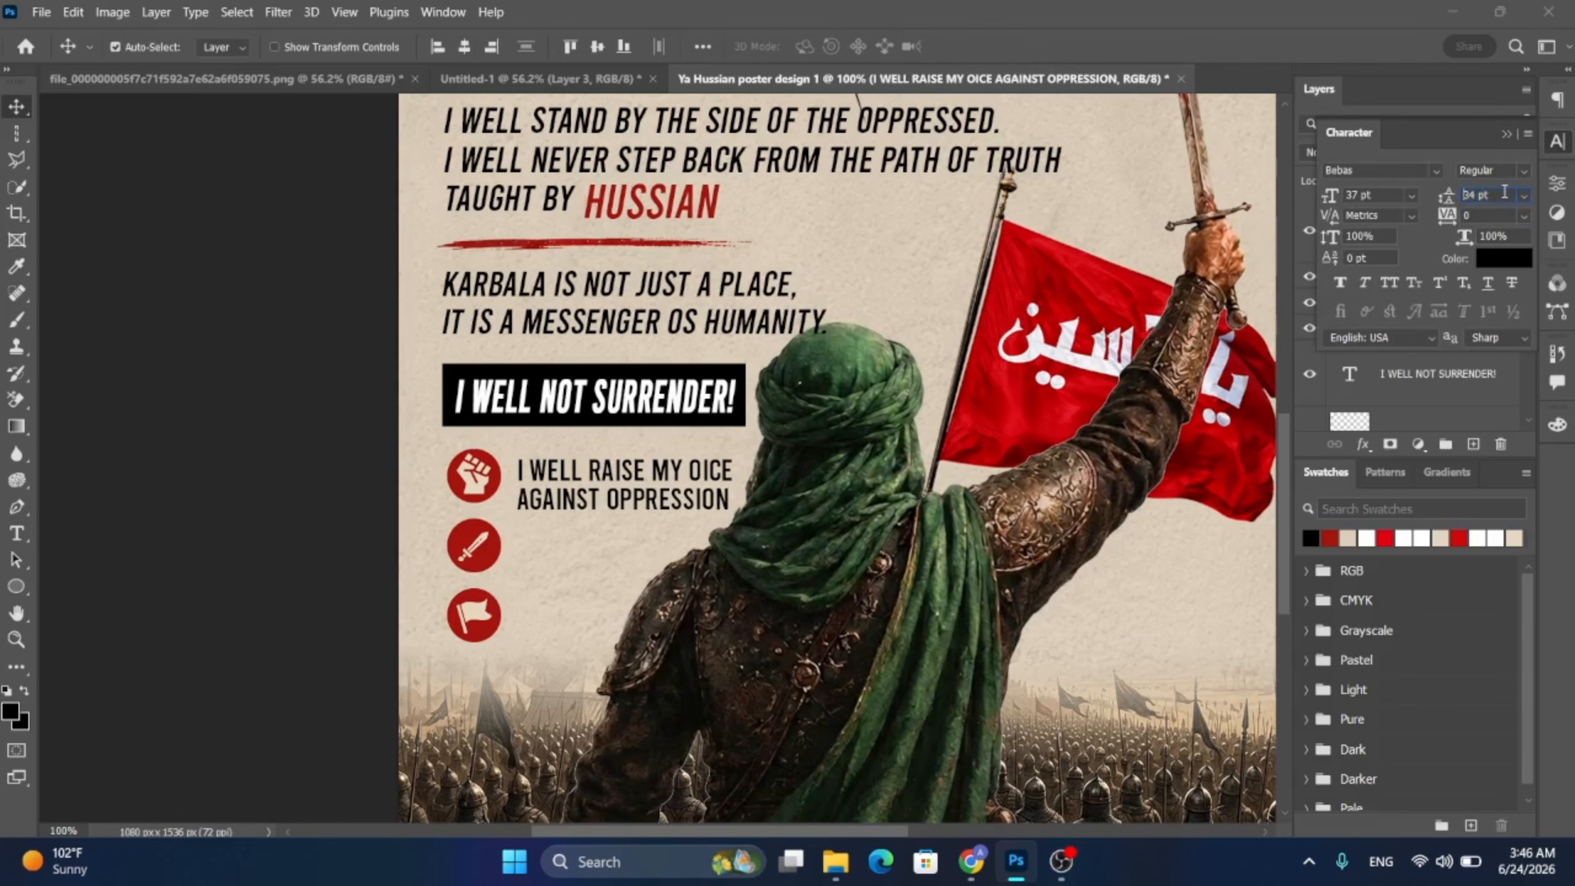
click(594, 554)
- Scale the fist caption down to about 29.6 pt and move it closer to the icon
click(626, 500)
key(ctrl+t)
drag(731, 509, 709, 502)
drag(614, 478, 605, 476)
drag(700, 501, 685, 497)
key(Return)
- Duplicate the fist caption beside the sword icon and change it to "I WELL FIGHT FOR / THE TRUTH"
alt+drag(592, 481, 592, 550)
double_click(592, 549)
text(I WELL FIGHT FOR)
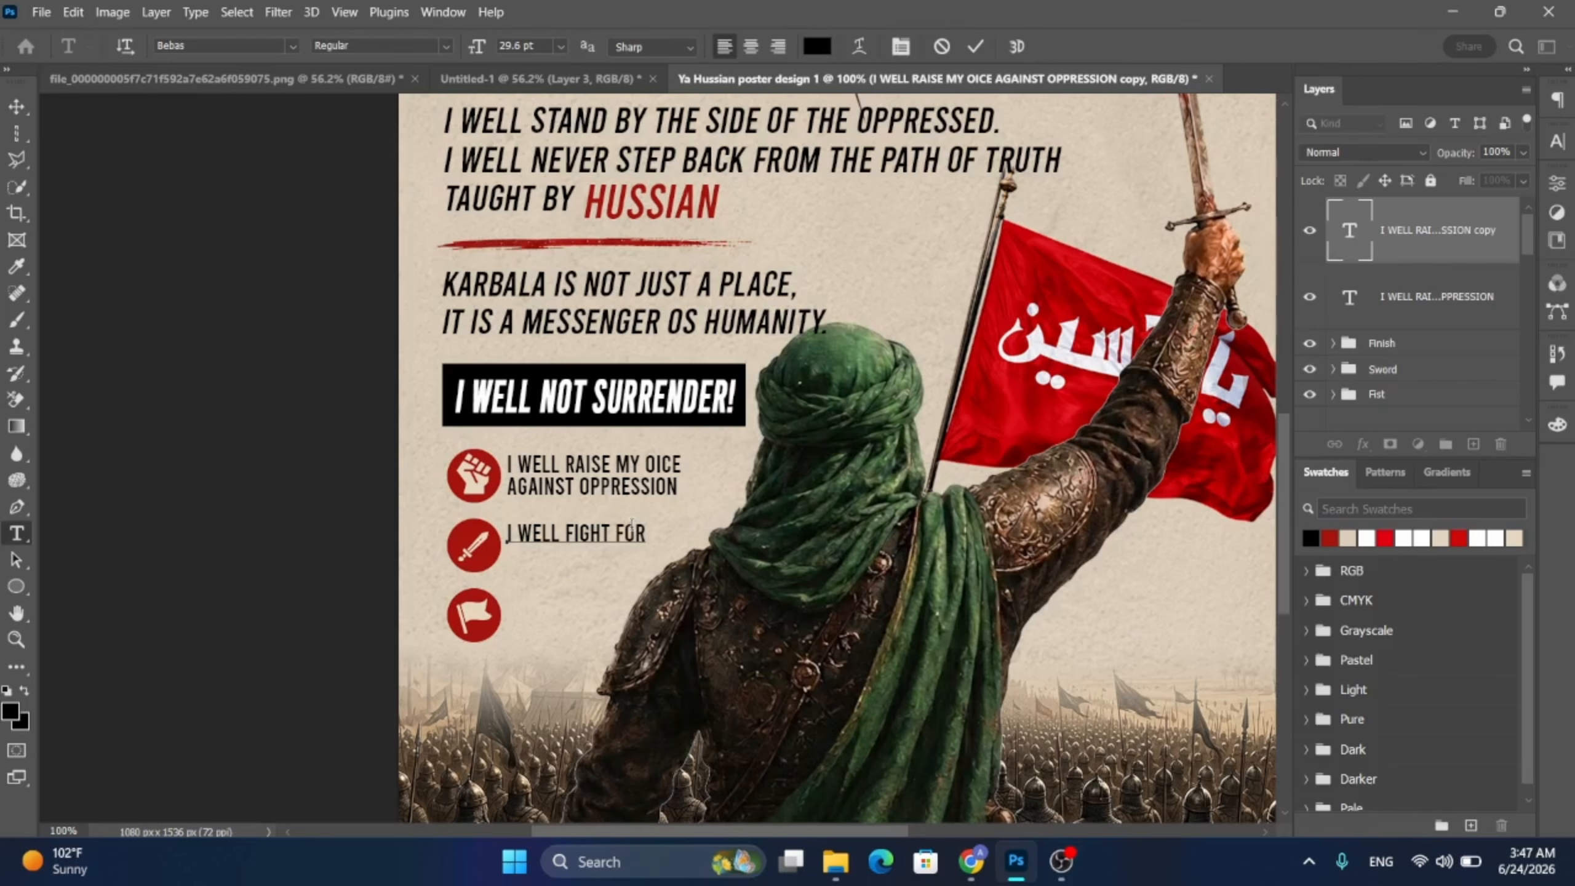
key(Return)
text(THE TRUTH)
key(ctrl+Return)
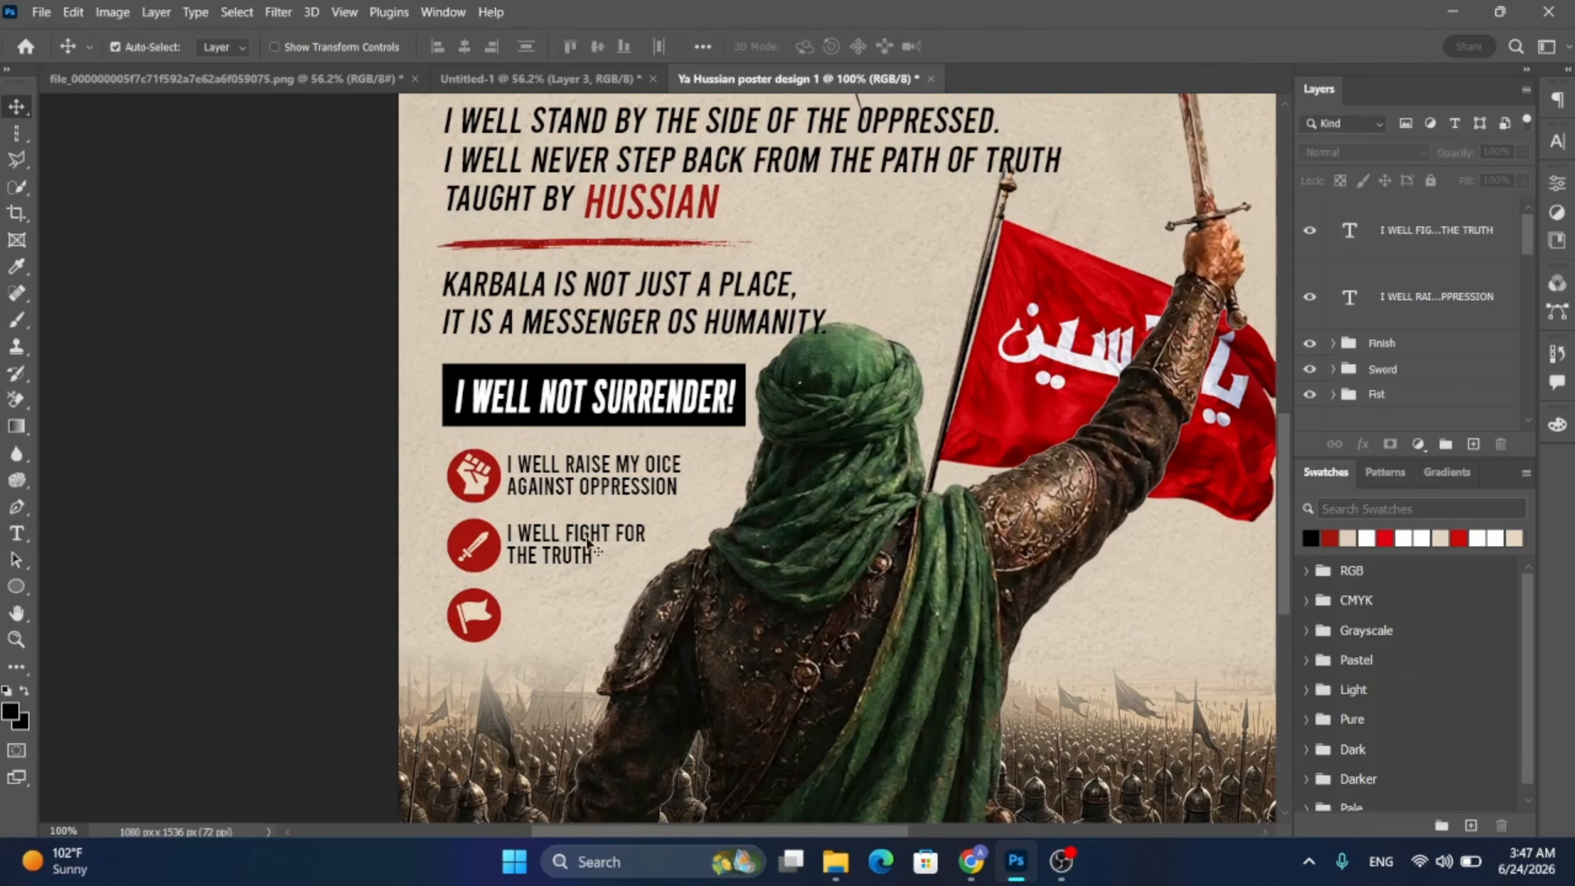
- Duplicate the sword caption beside the flag icon and change it to "I WELL WALK ON THE / PATH OF HUSSAIN"
alt+drag(593, 545, 593, 615)
double_click(587, 607)
text(W)
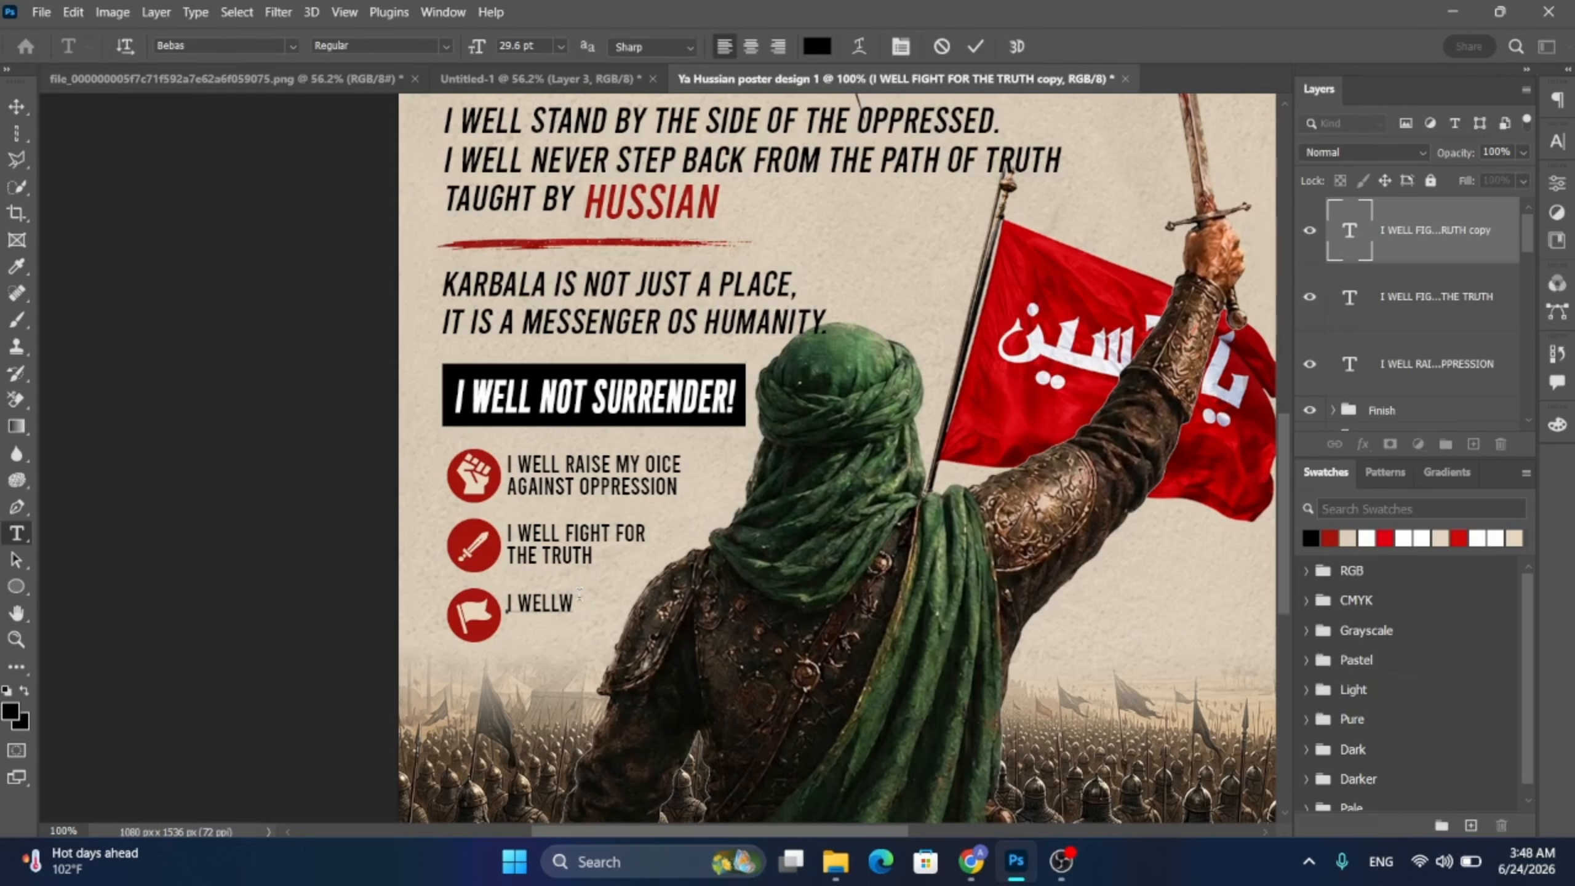
text(ALK ON THE)
key(Return)
text(PATH OF HUSSAIN)
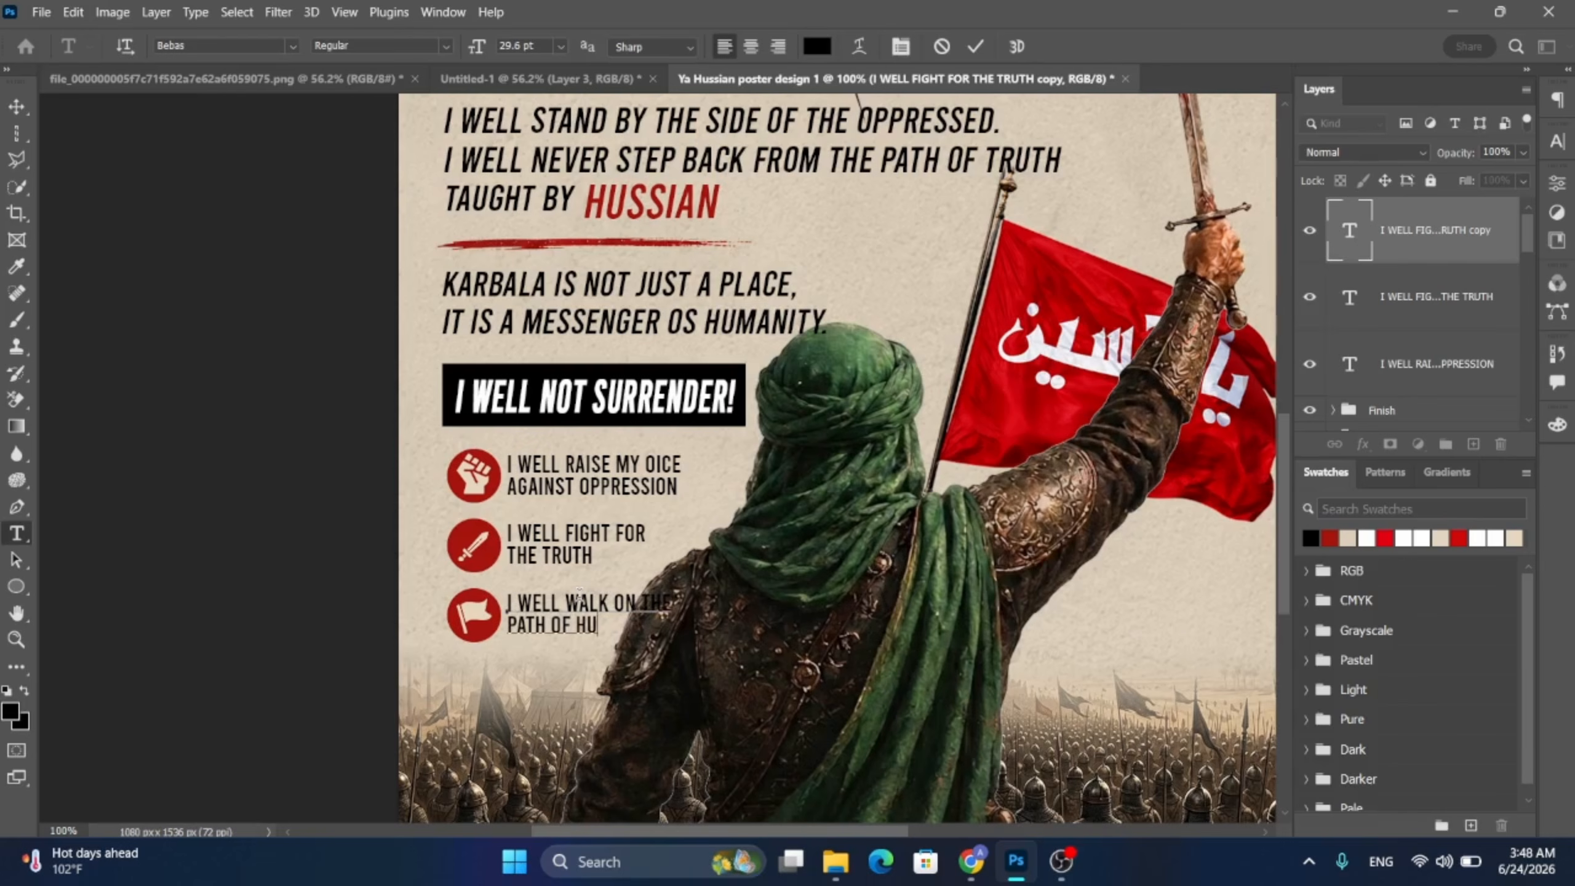
key(ctrl+Return)
key(v)
click(642, 617)
key(Return)
- Scale the flag caption down slightly and shift all three icons with their captions a little to the left
ctrl+click(586, 606)
key(ctrl+t)
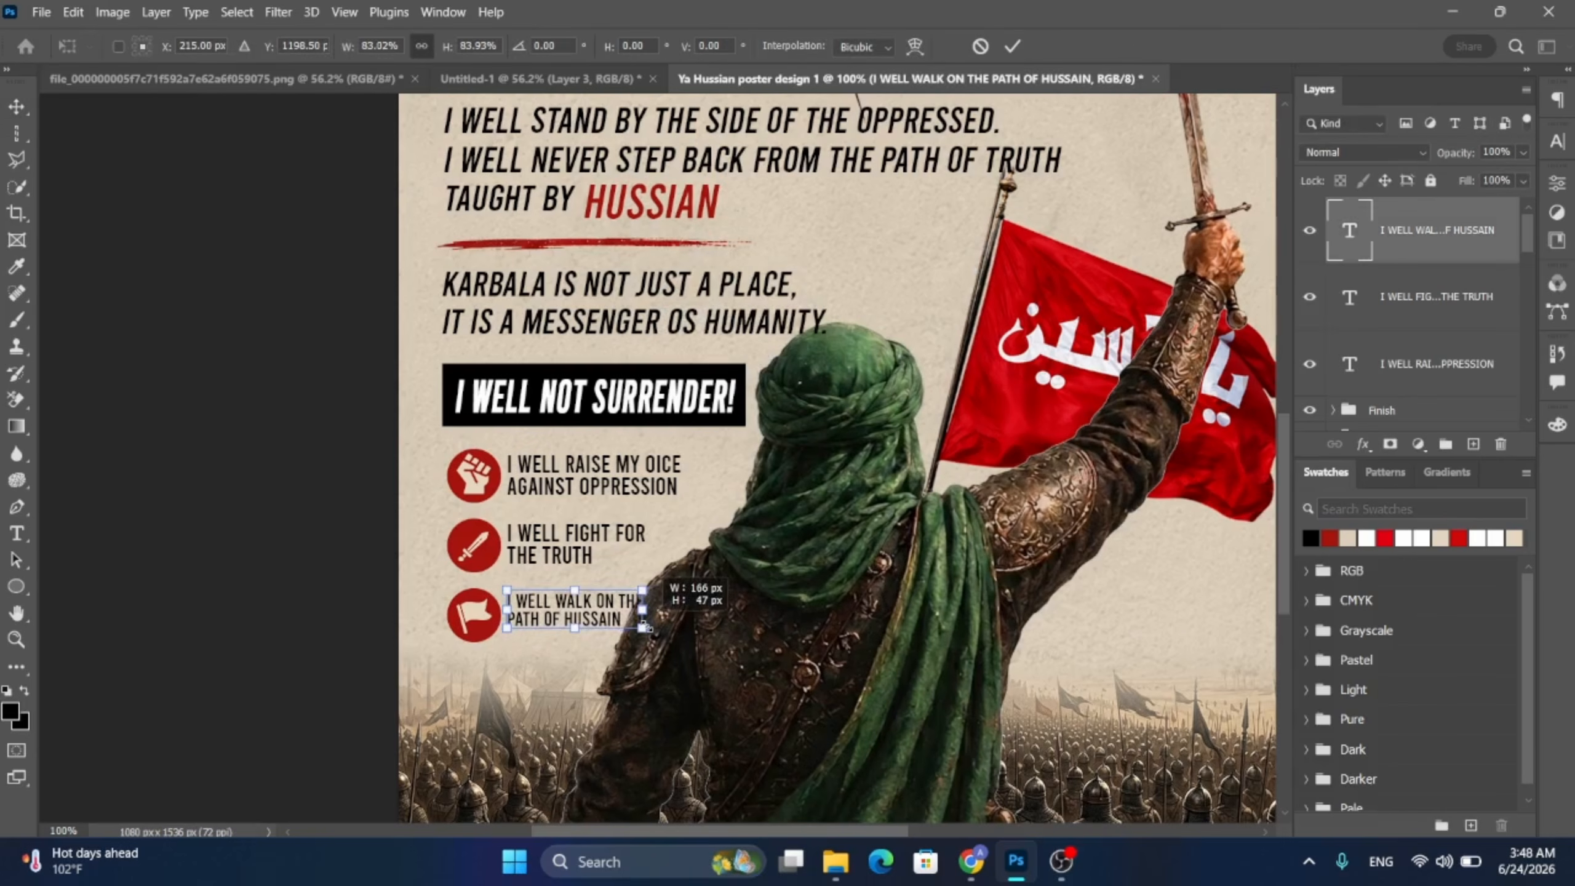
drag(672, 590, 643, 597)
click(15, 104)
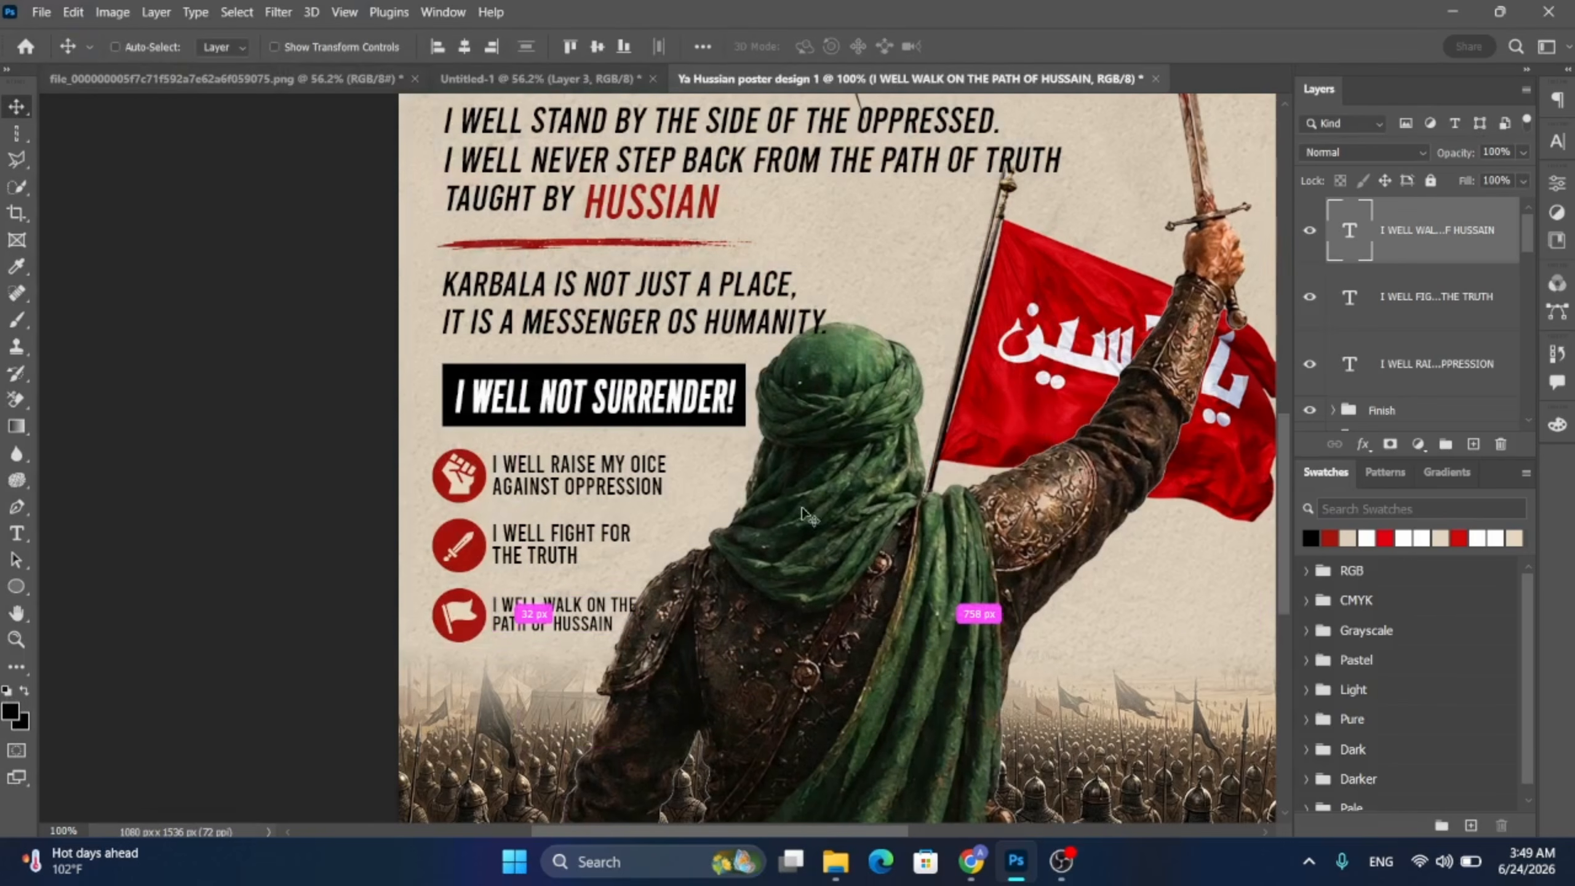
drag(746, 527, 703, 513)
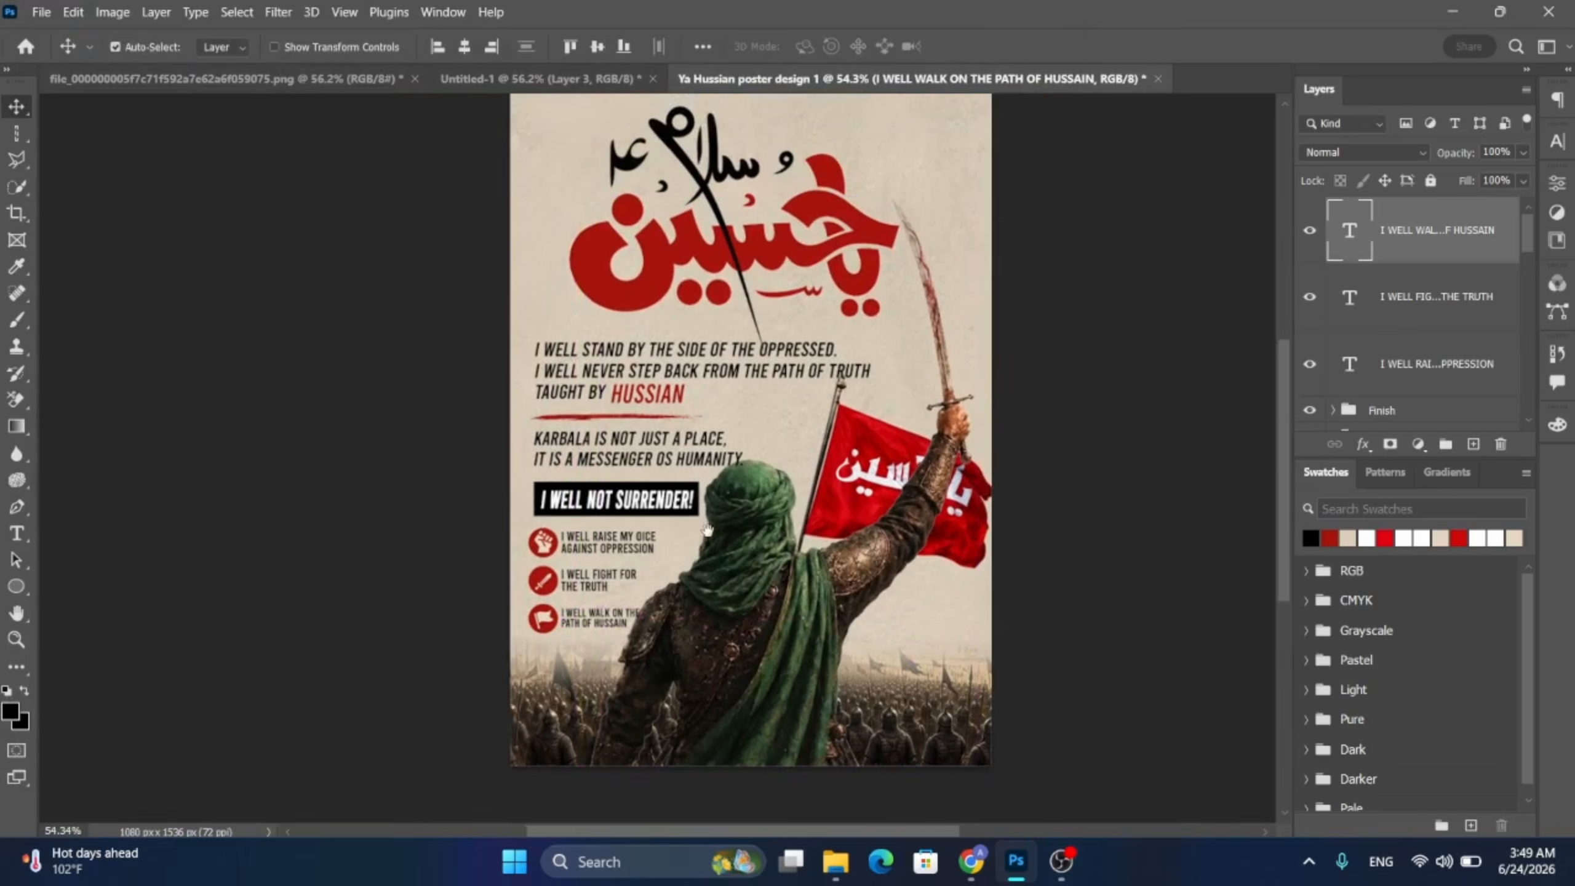